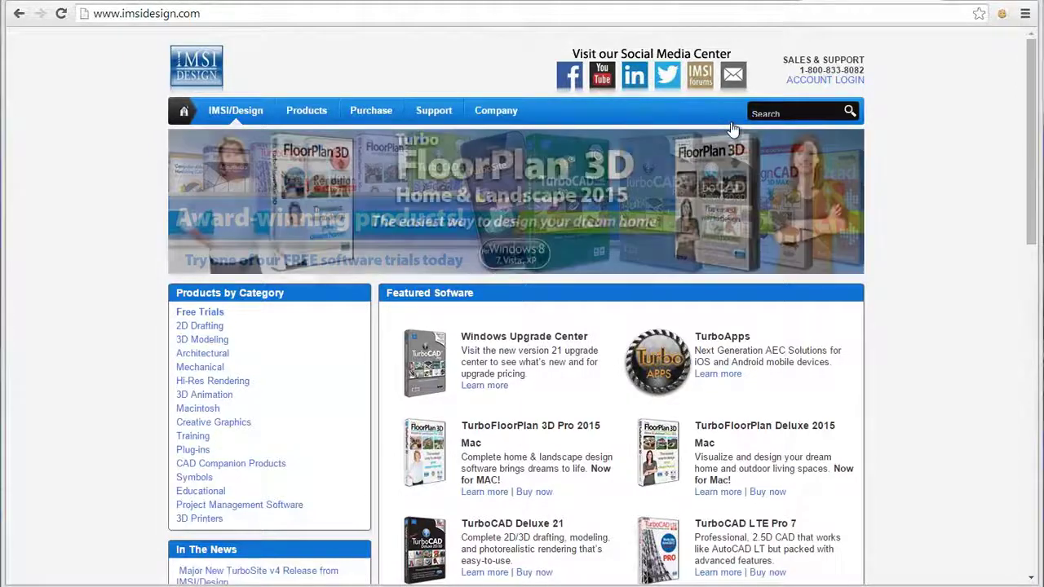
Browse the featured software products on the IMSI/Design home page.
scroll(723, 412, "down", 2)
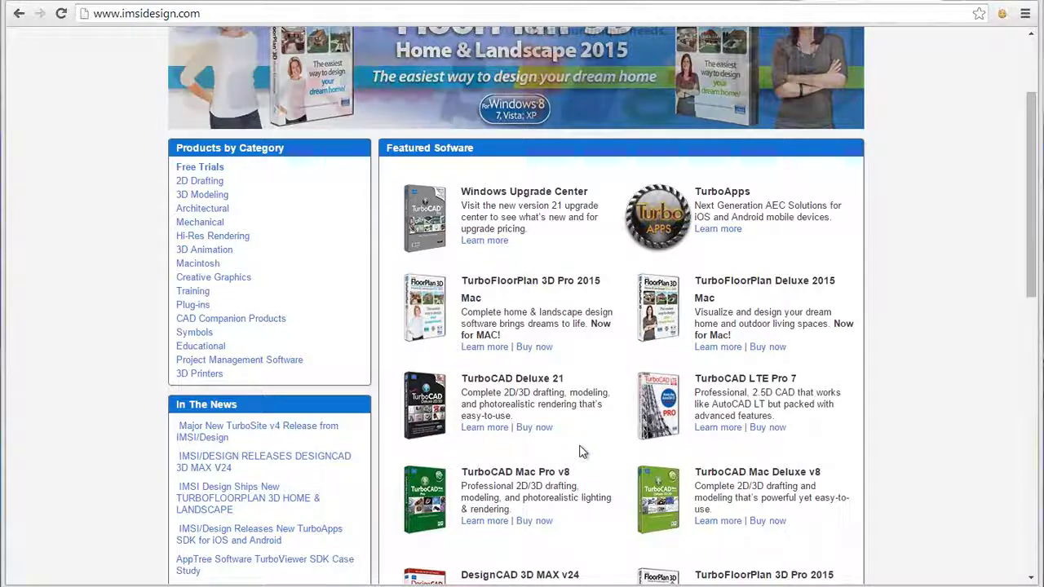
scroll(582, 450, "down", 2)
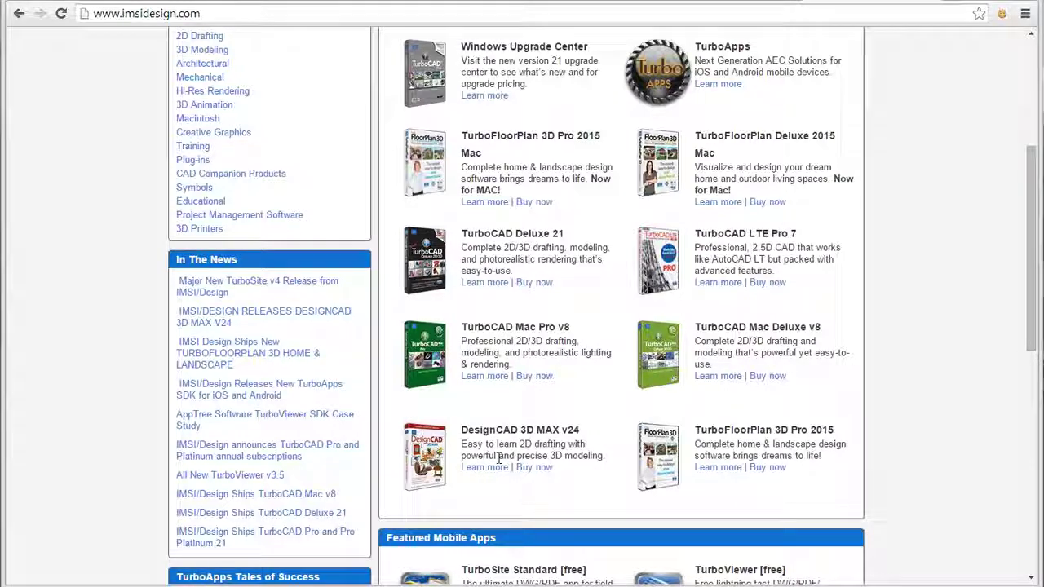
scroll(494, 466, "up", 2)
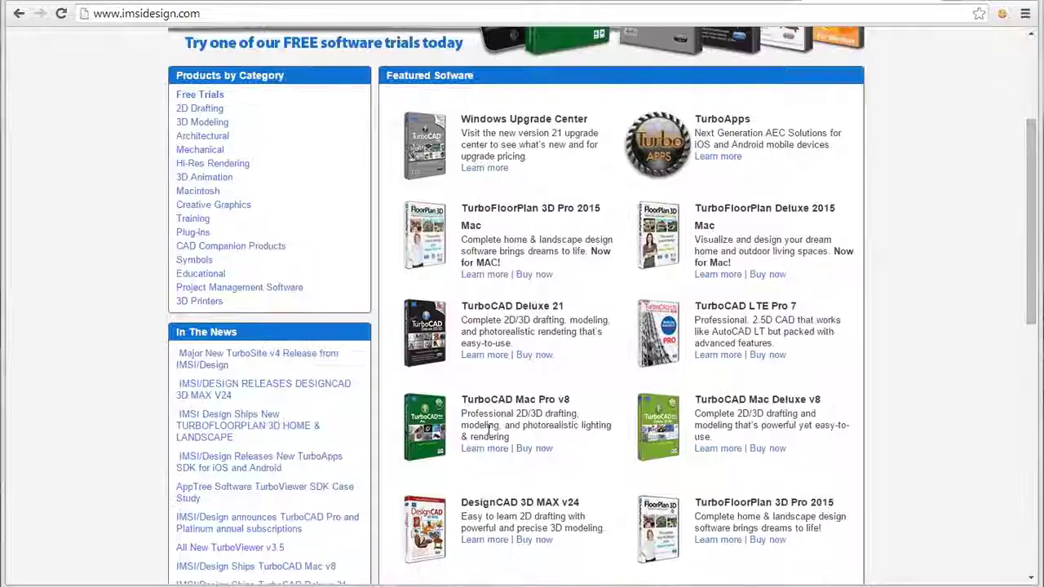
scroll(489, 438, "up", 3)
scroll(489, 438, "down", 4)
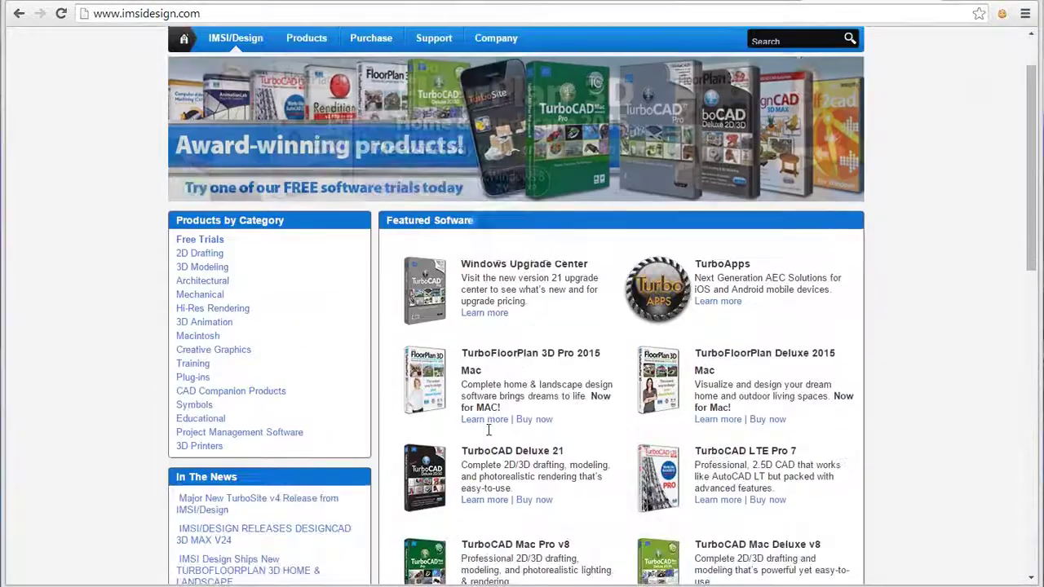
scroll(489, 438, "down", 3)
scroll(487, 432, "up", 3)
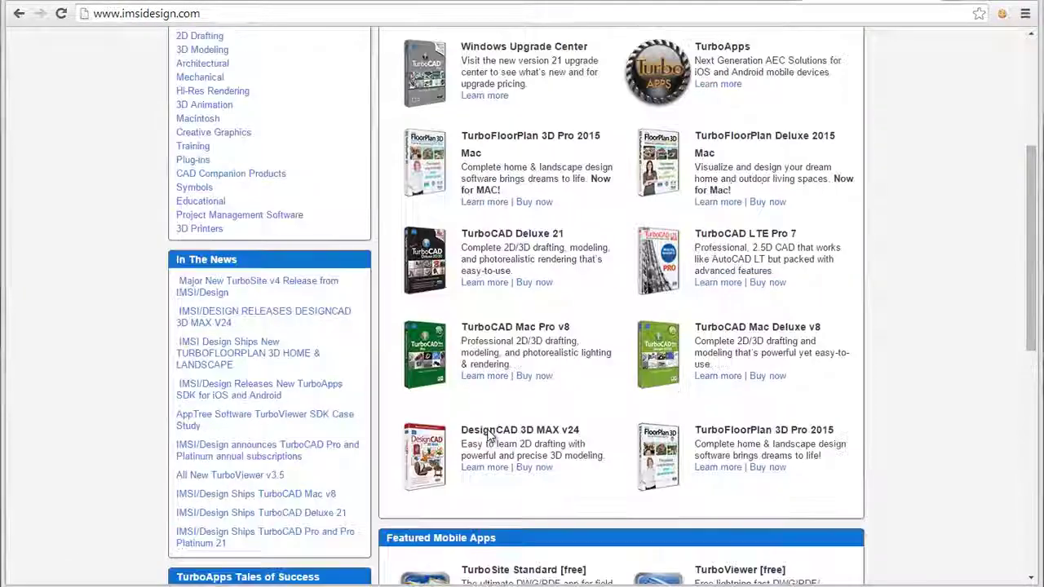
scroll(489, 432, "up", 3)
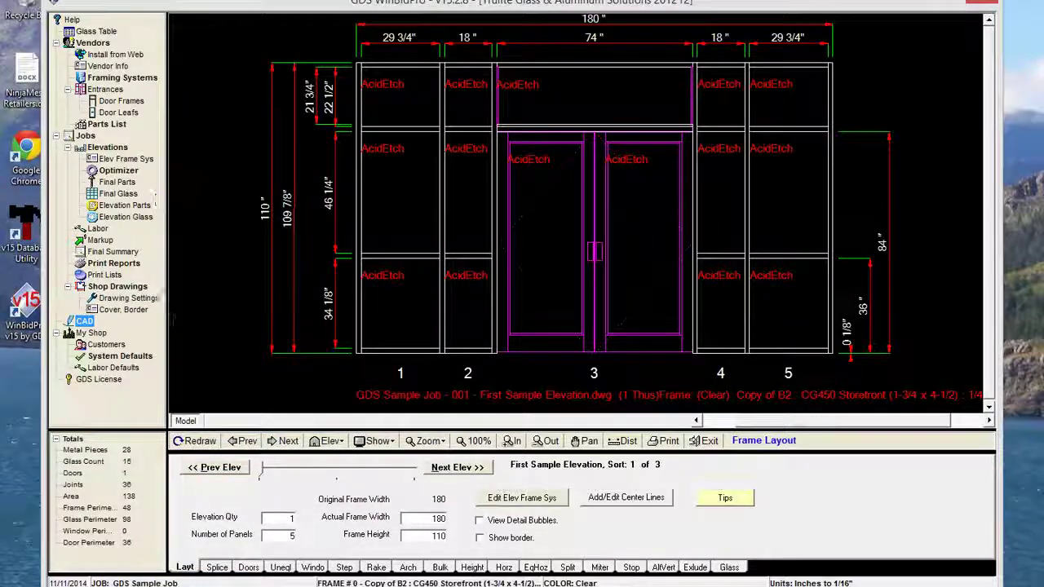
Switch to the desktop to view its program shortcuts, and bring GDS WinBidPro back up.
left_click(939, 4)
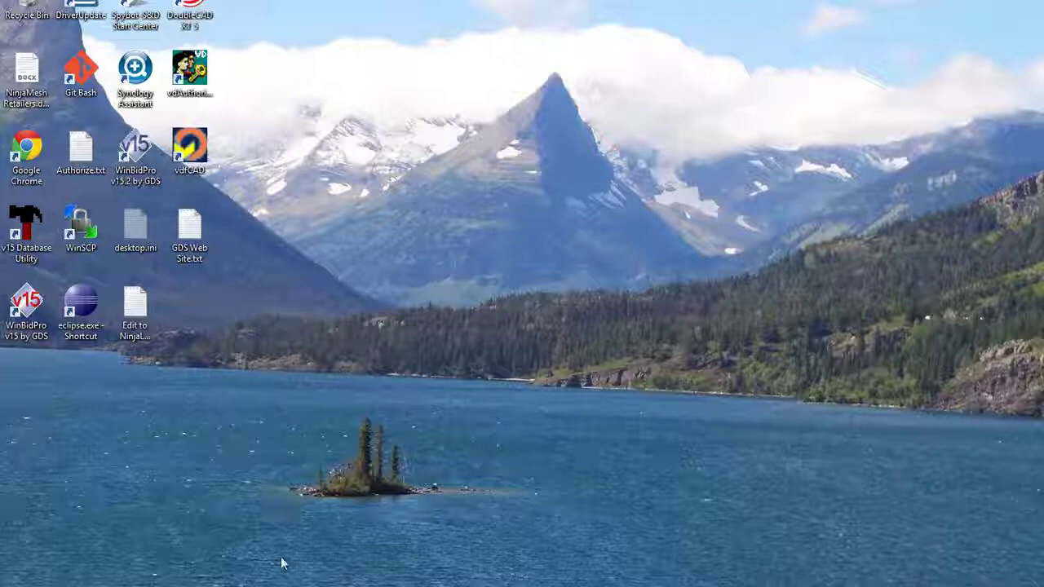
mouse_move(238, 586)
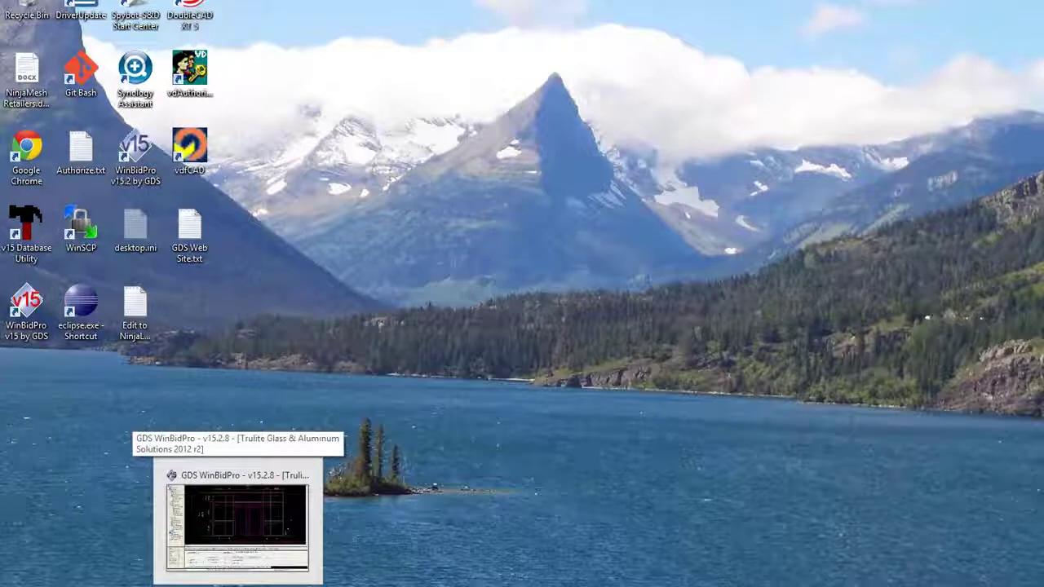
left_click(237, 522)
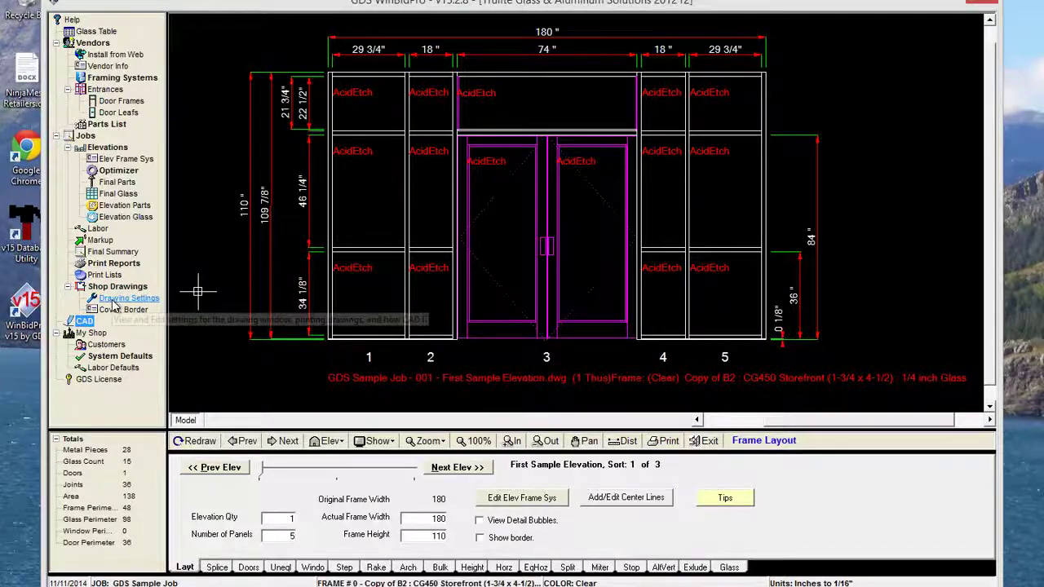
Set the shop drawing sheet size to 8 ½ x 11 inch (letter) in the drawing settings.
left_click(115, 303)
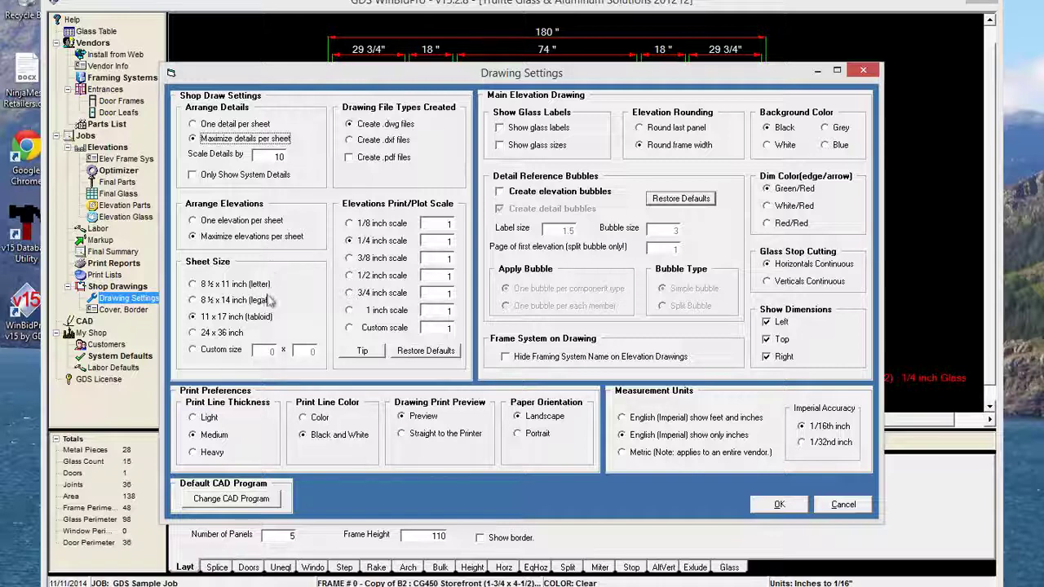
left_click(194, 285)
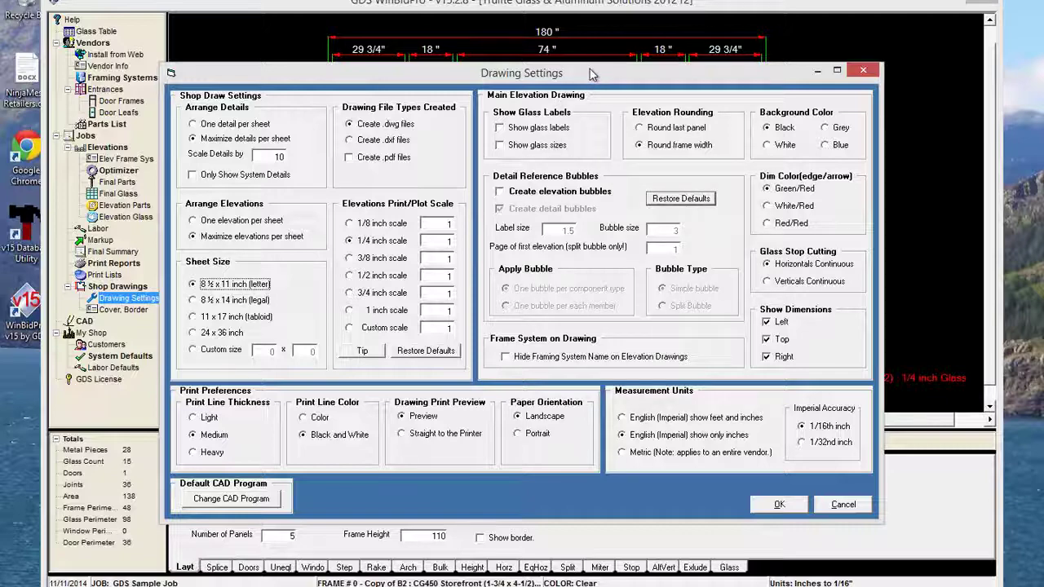
mouse_move(590, 70)
left_mouse_down()
mouse_move(587, 27)
mouse_move(587, 43)
left_mouse_up()
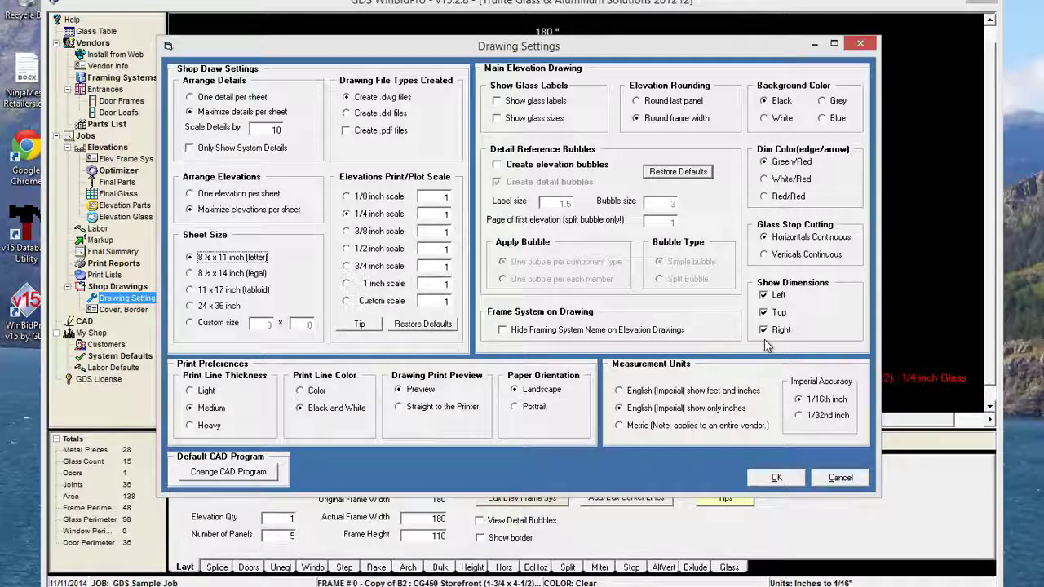
left_click(792, 481)
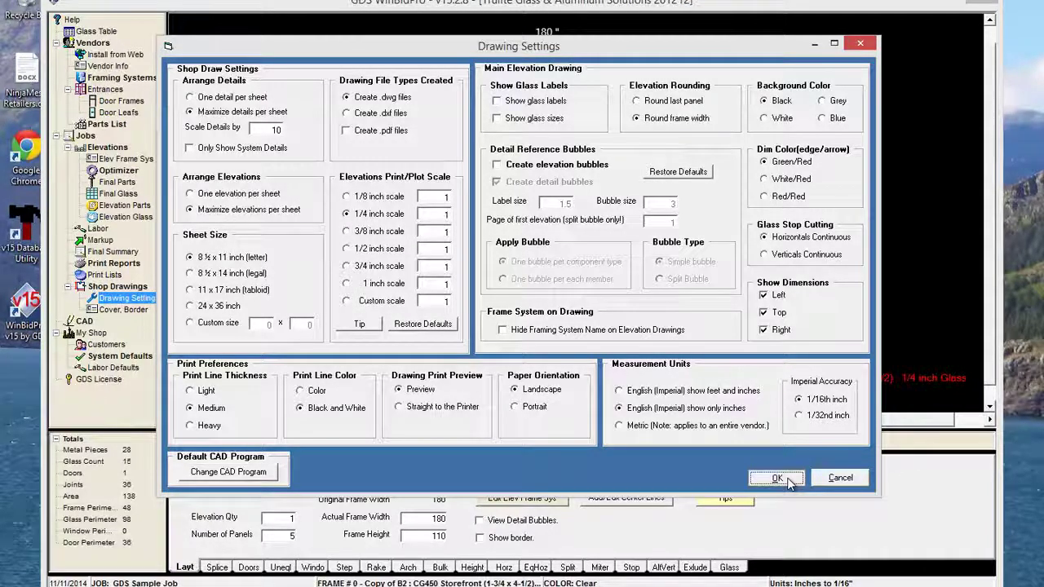
left_click(788, 481)
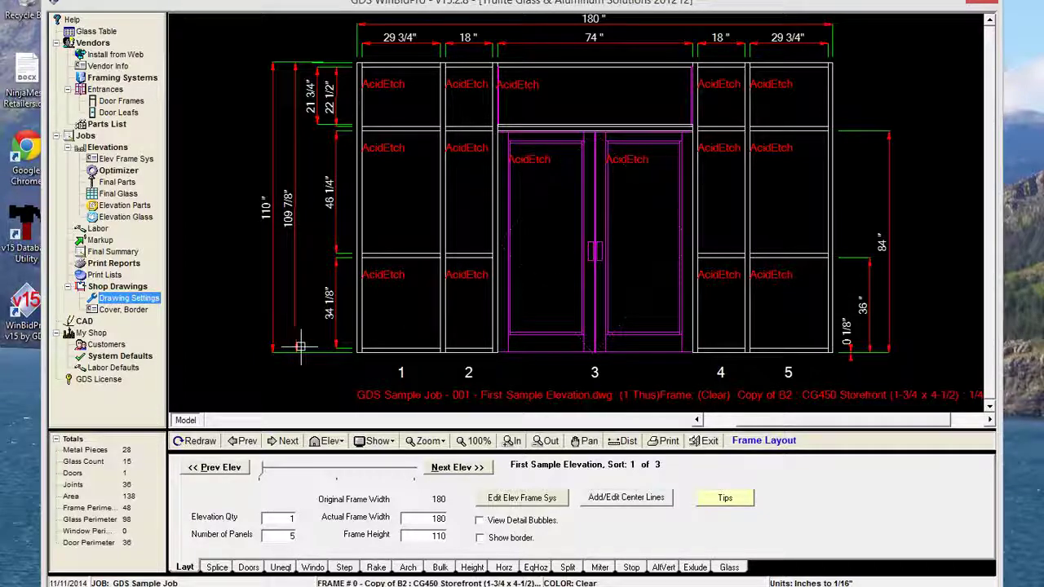
Page forward through the sample job's elevations to Third Elev and back to First Sample Elevation.
left_click(462, 472)
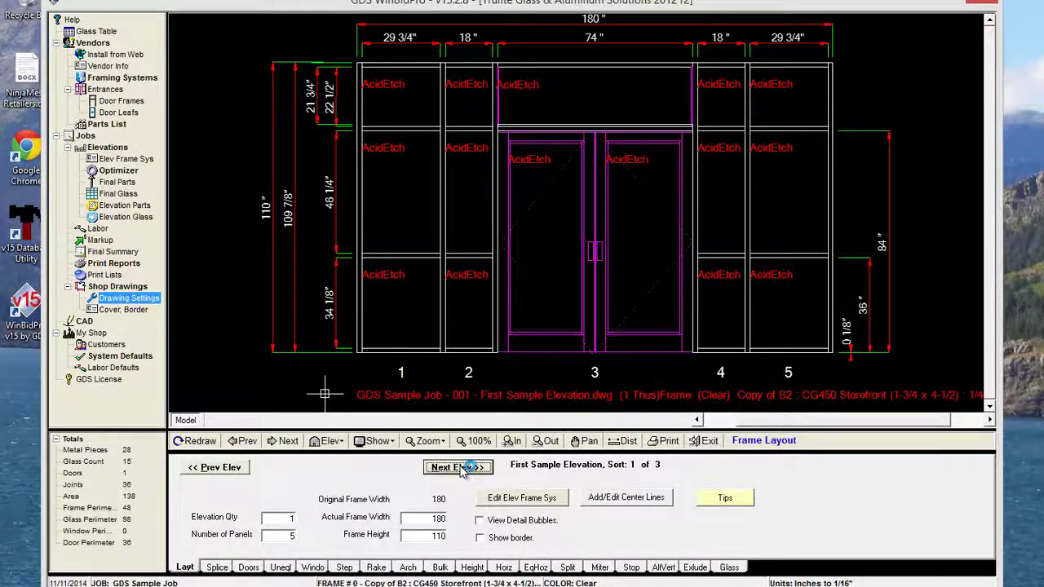
left_click(459, 467)
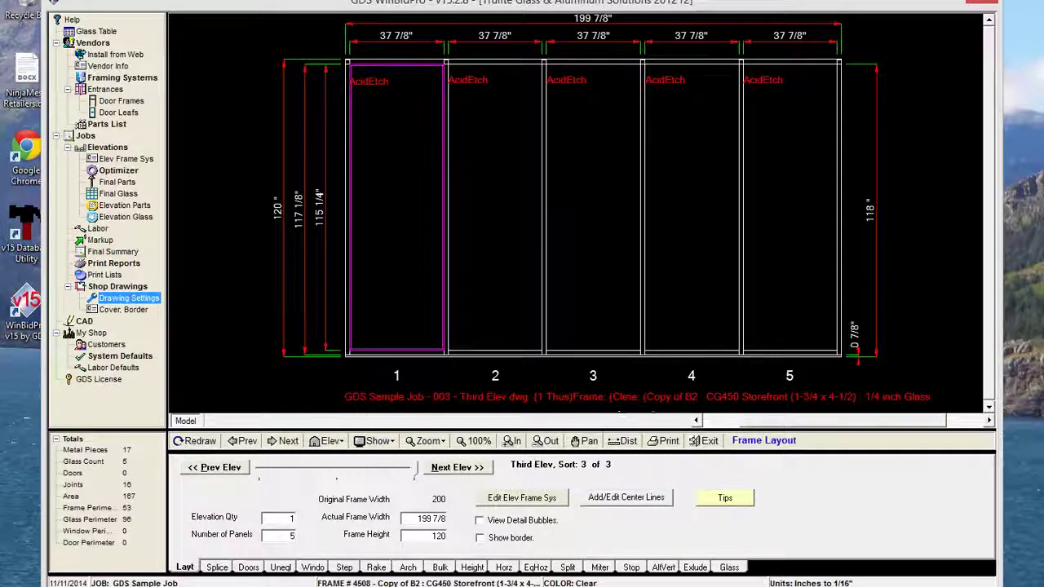
left_click(226, 468)
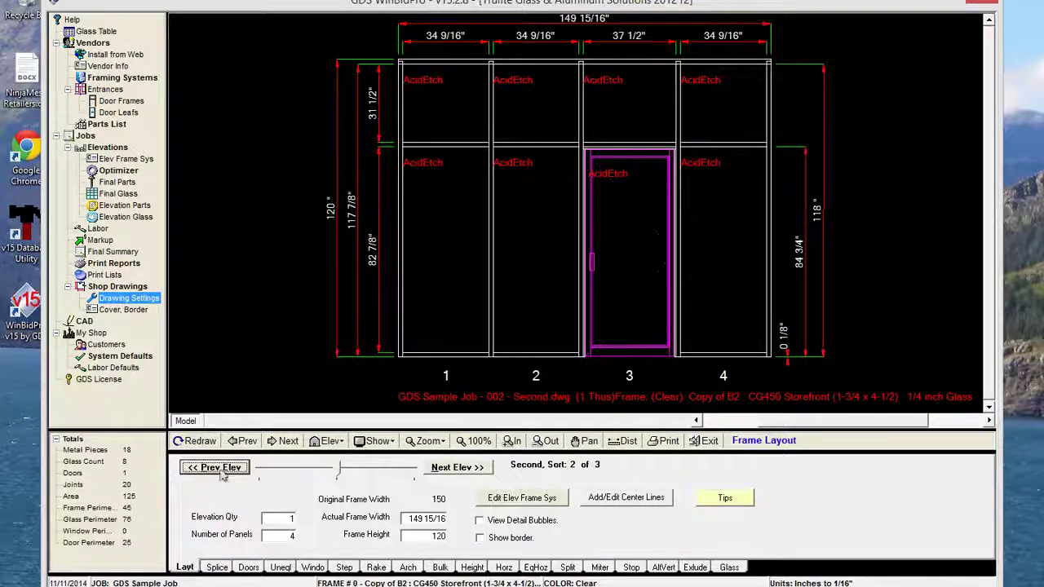
left_click(231, 468)
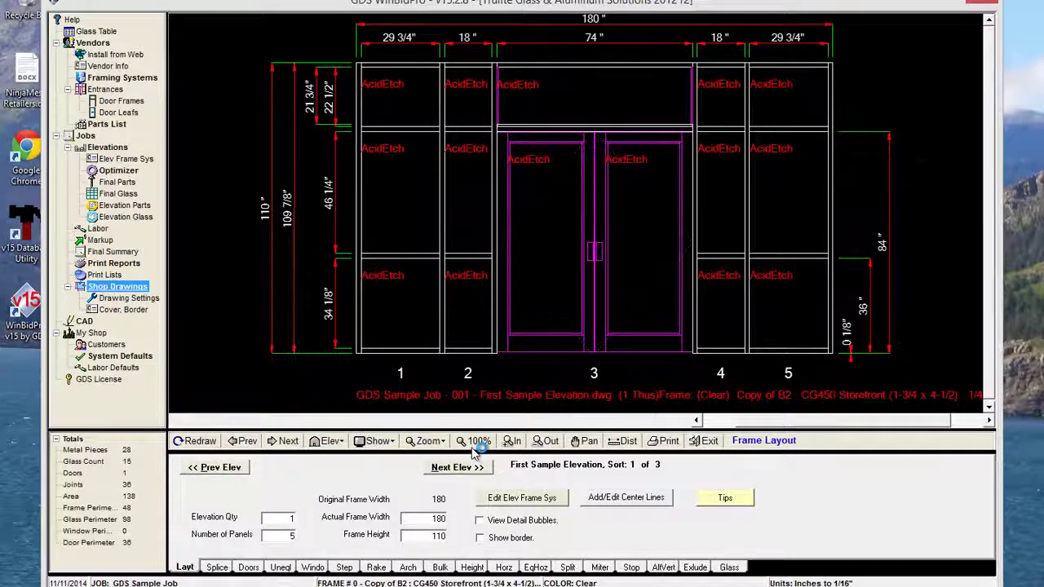
Generate the job's shop drawings on letter sheets, view the individual elevation sheets, and close them.
left_click(466, 467)
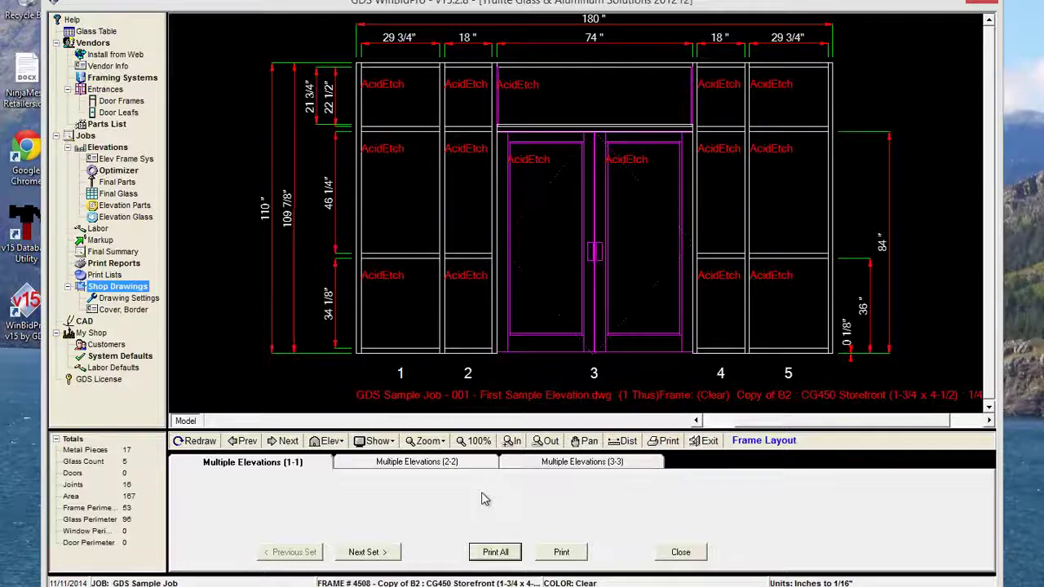
left_click(405, 461)
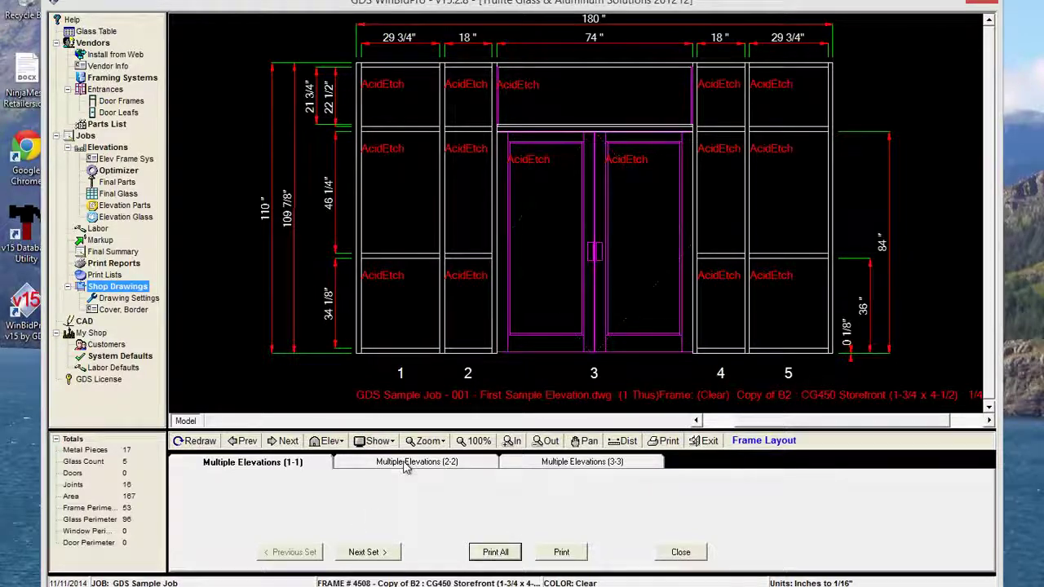
left_click(551, 463)
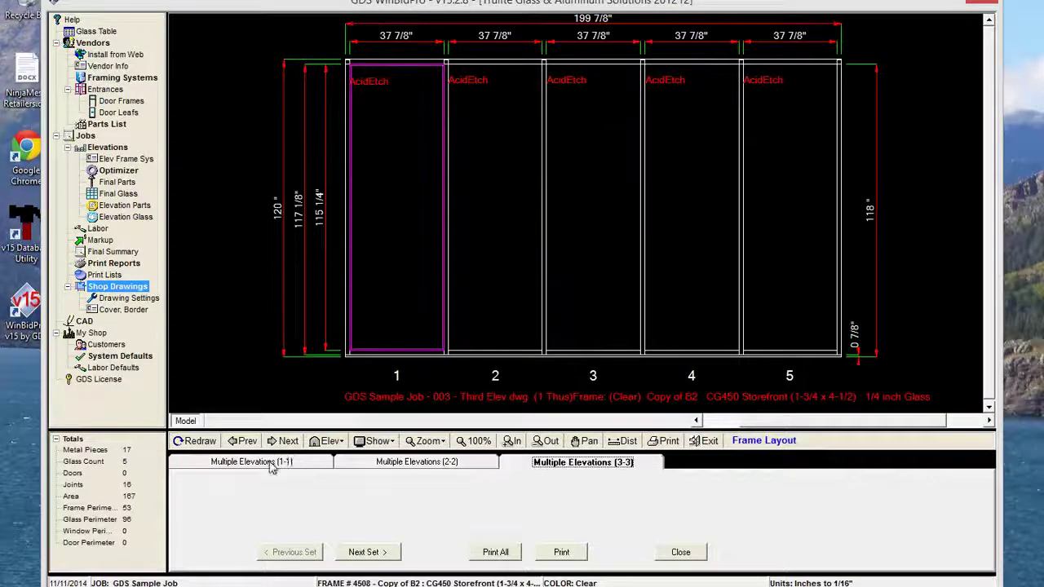
left_click(680, 552)
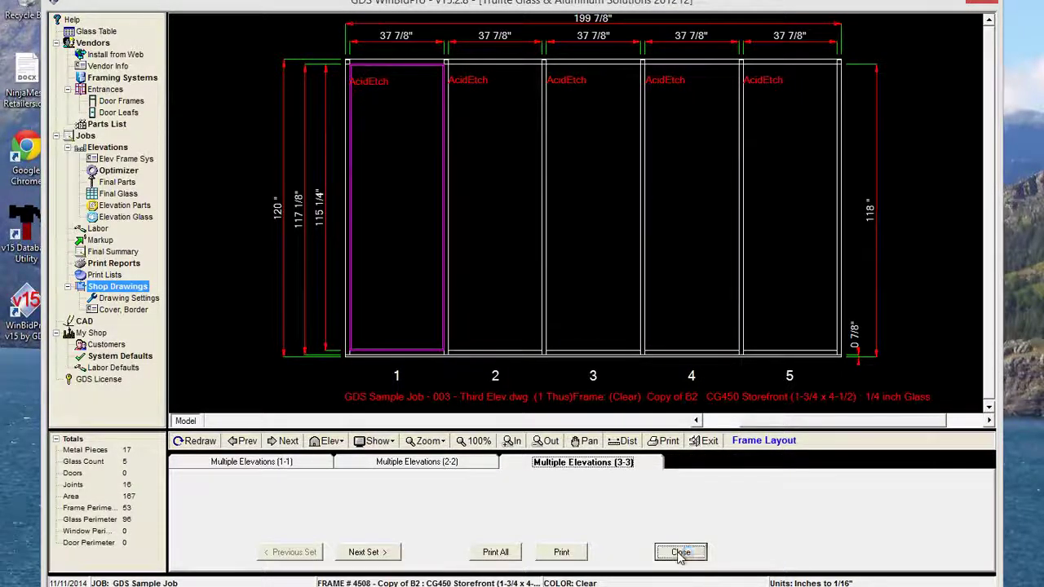
Change the shop drawing sheet size to 11 x 17 inch (tabloid) in the drawing settings.
left_click(139, 299)
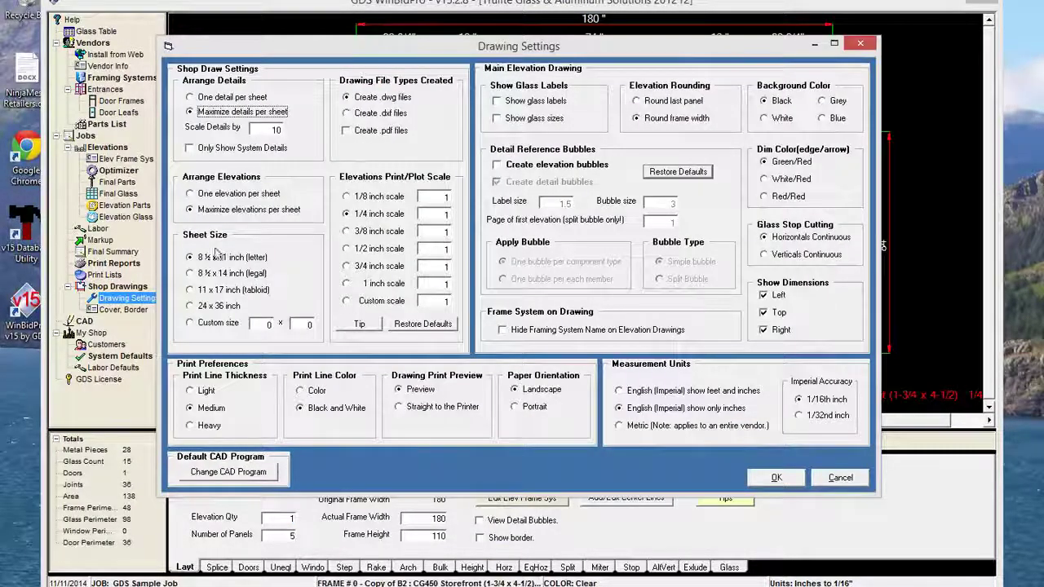
left_click(190, 292)
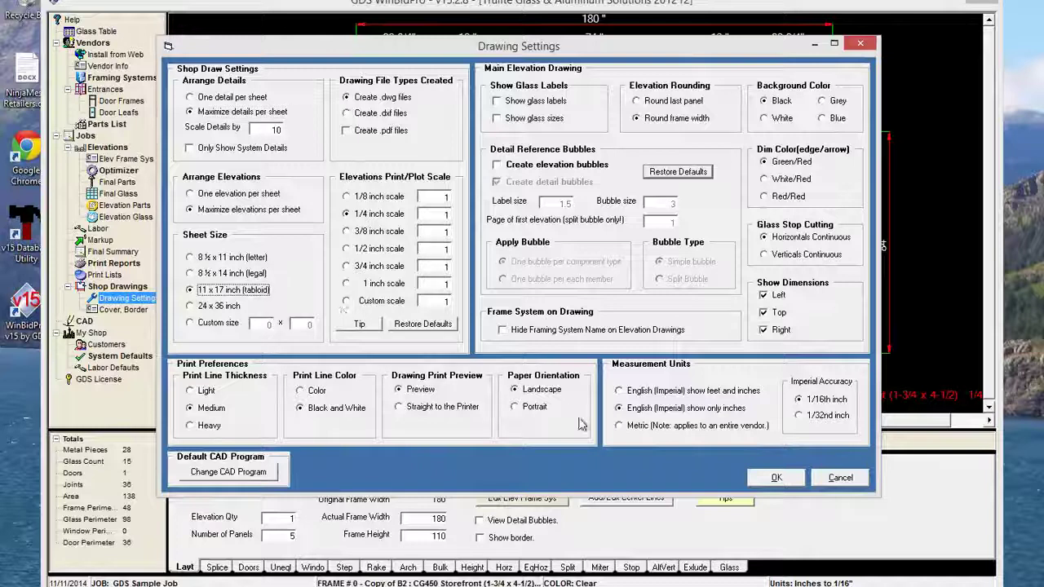
left_click(791, 479)
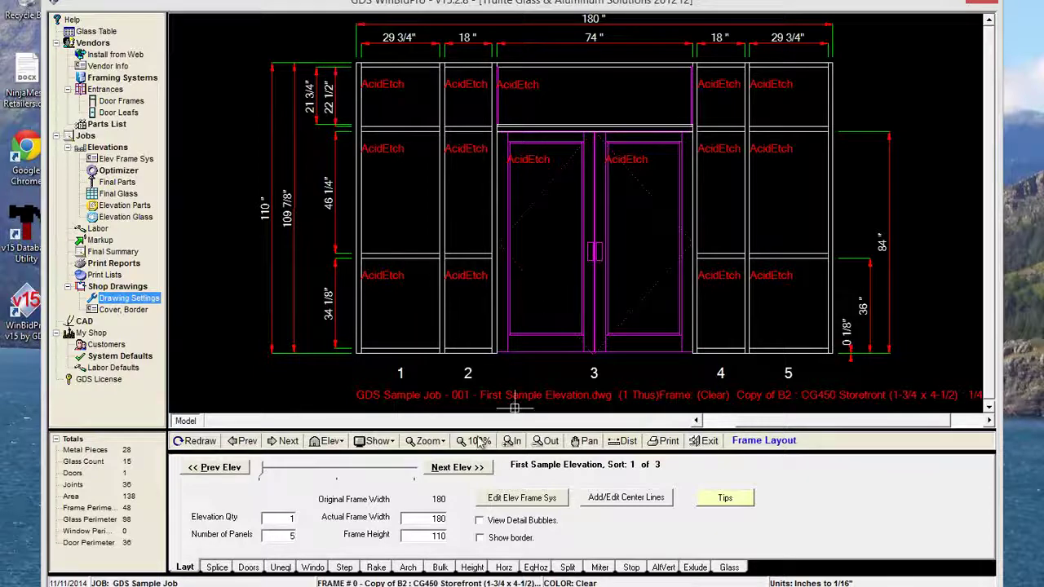
Generate the shop drawings on tabloid sheets, view the combined elevations and the details set, and close them.
left_click(127, 291)
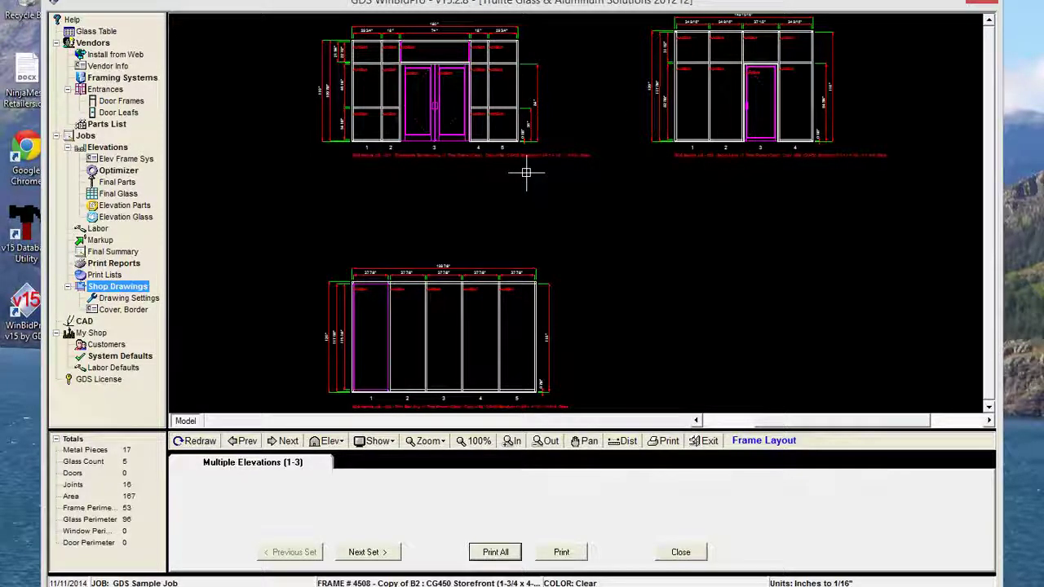
left_click(367, 553)
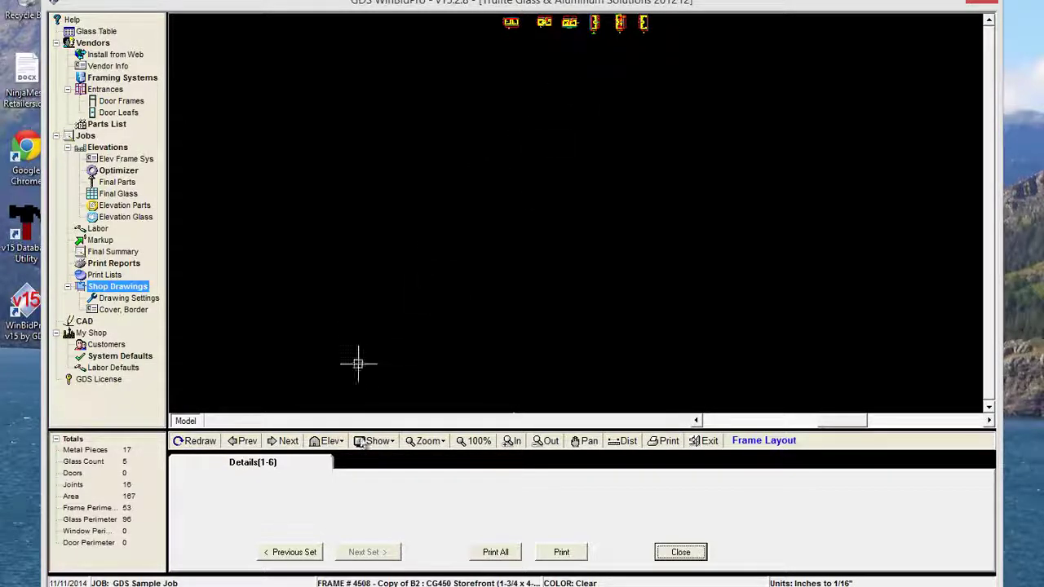
left_click(676, 557)
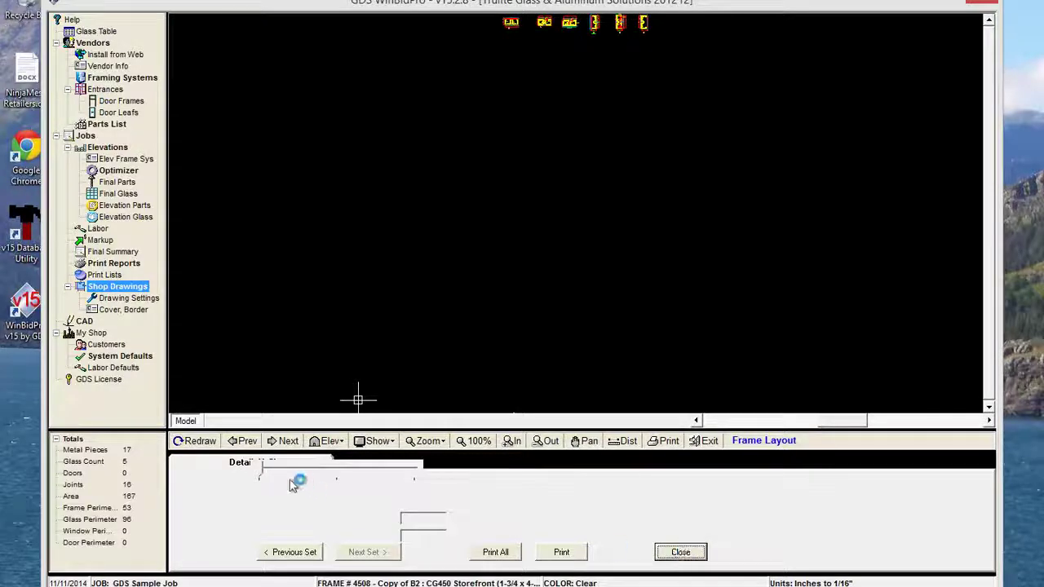
Restore WinBidPro's default CAD program to its built-in VCAD (C:\WinBidPro\vCAD\NewCAD.exe) and save the drawing settings.
left_click(127, 298)
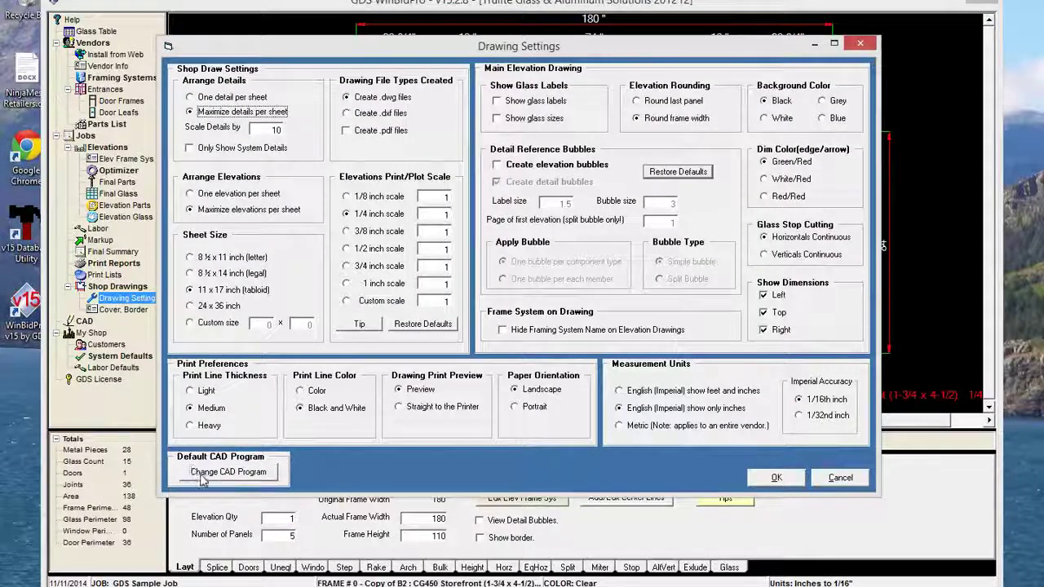
left_click(203, 476)
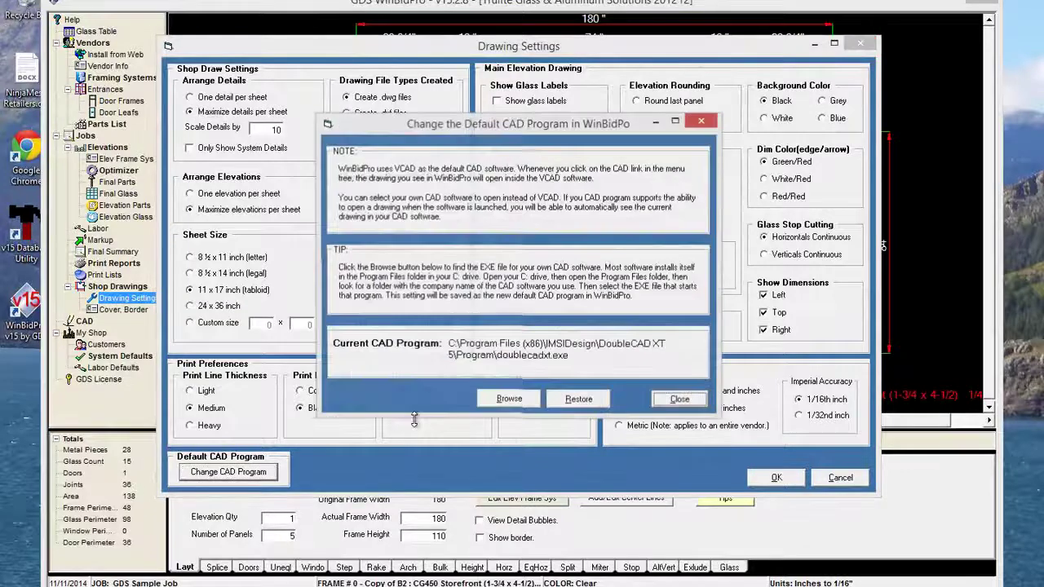
left_click(561, 401)
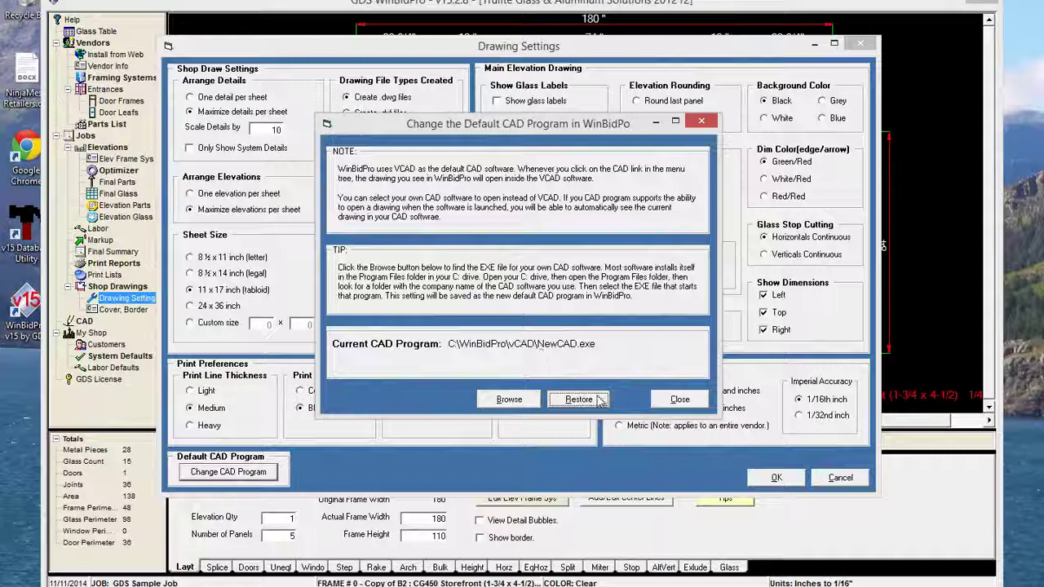
left_click(679, 401)
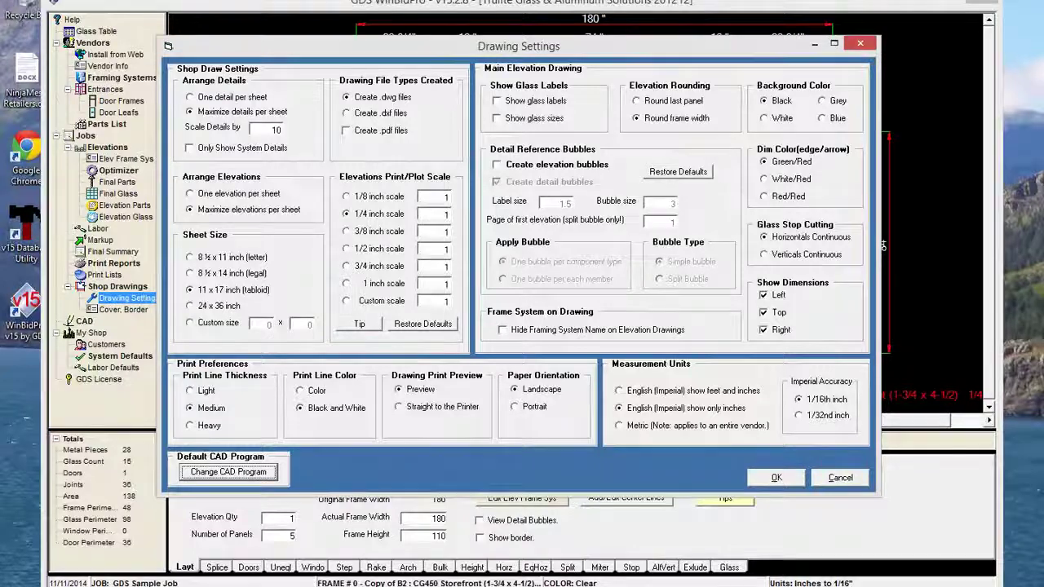
left_click_drag(777, 51, 838, 129)
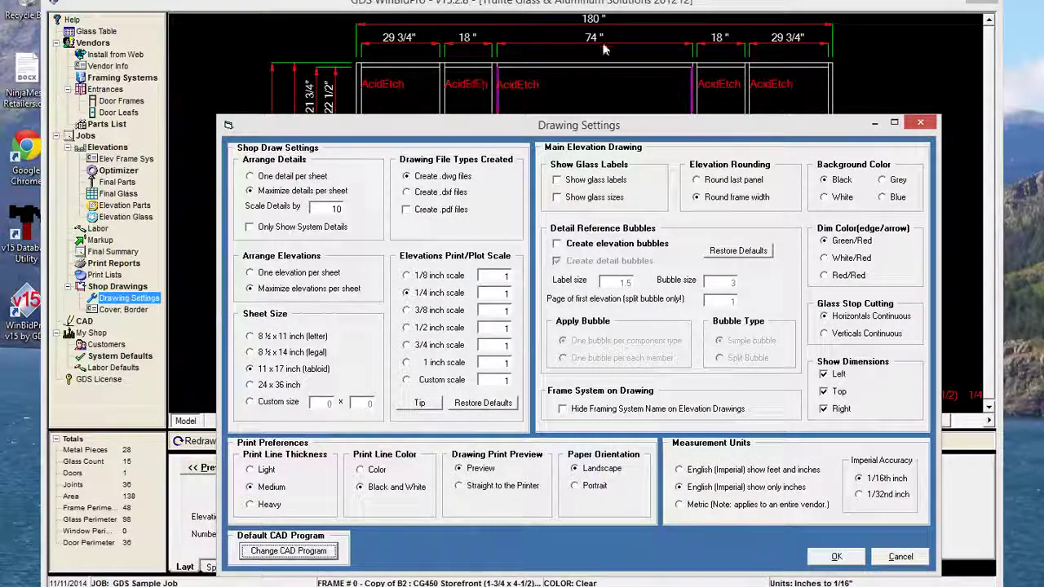
left_click_drag(642, 127, 632, 85)
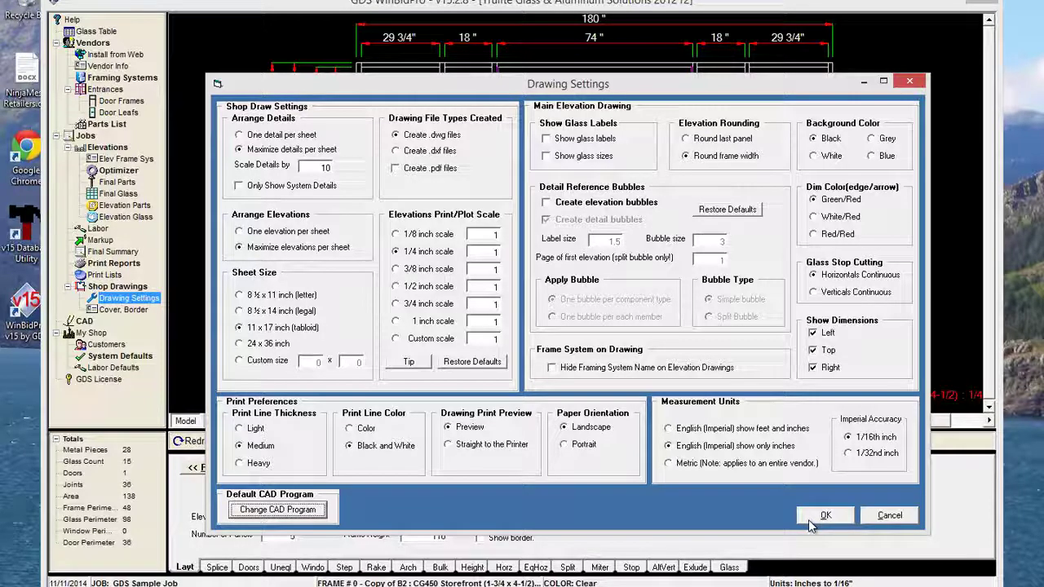
left_click(811, 518)
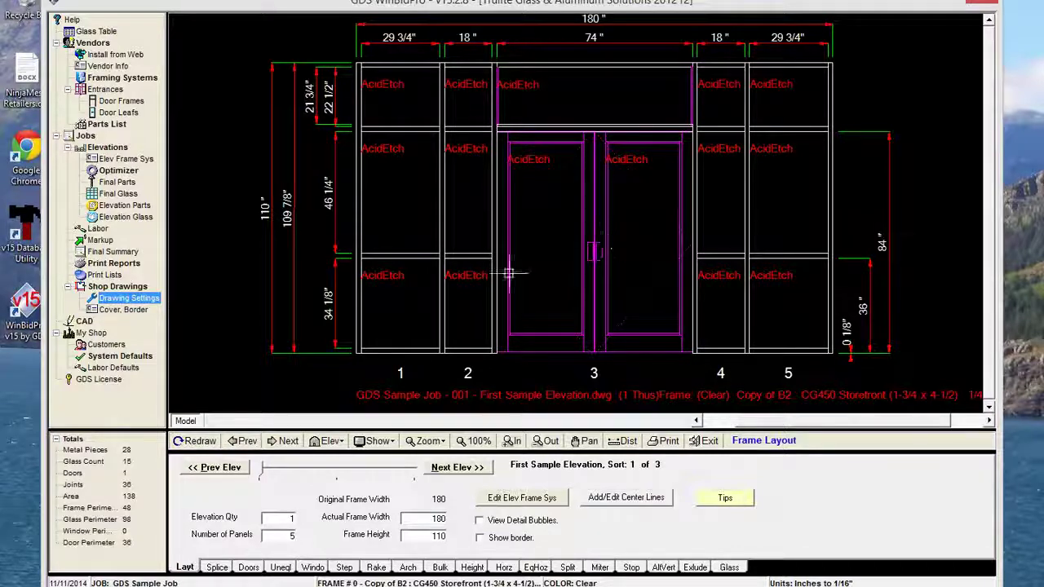
Open the First Sample Elevation in VCAD, select several horizontal members, a door rail and a panel width dimension individually, and close VCAD.
left_click(84, 322)
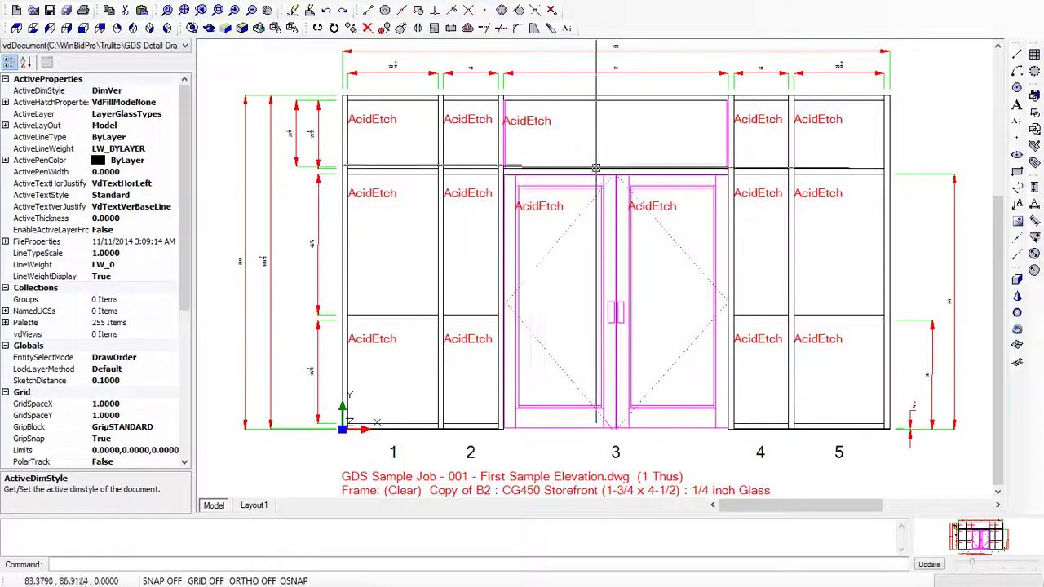
left_click(507, 171)
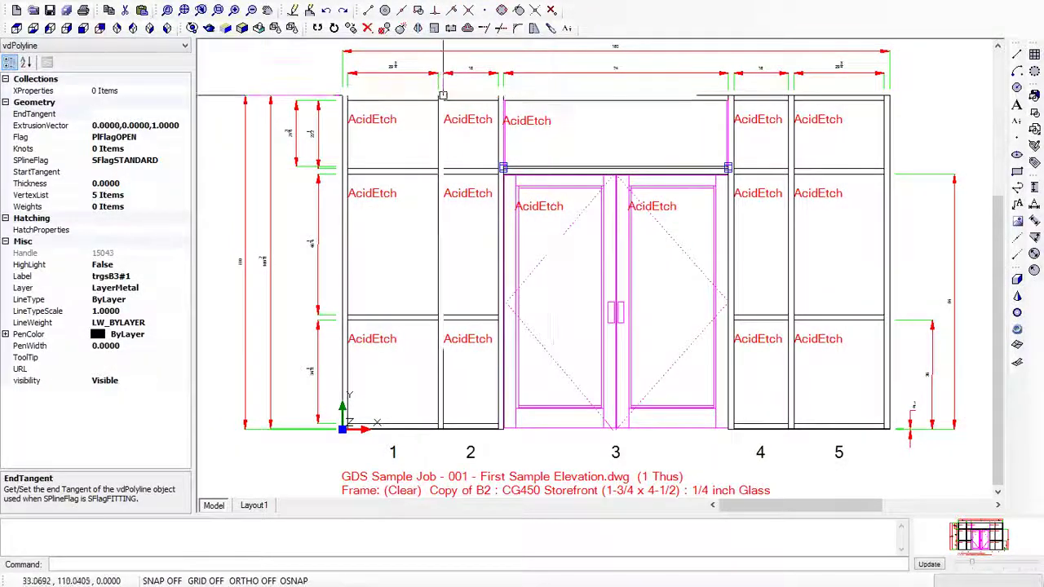
left_click(466, 73)
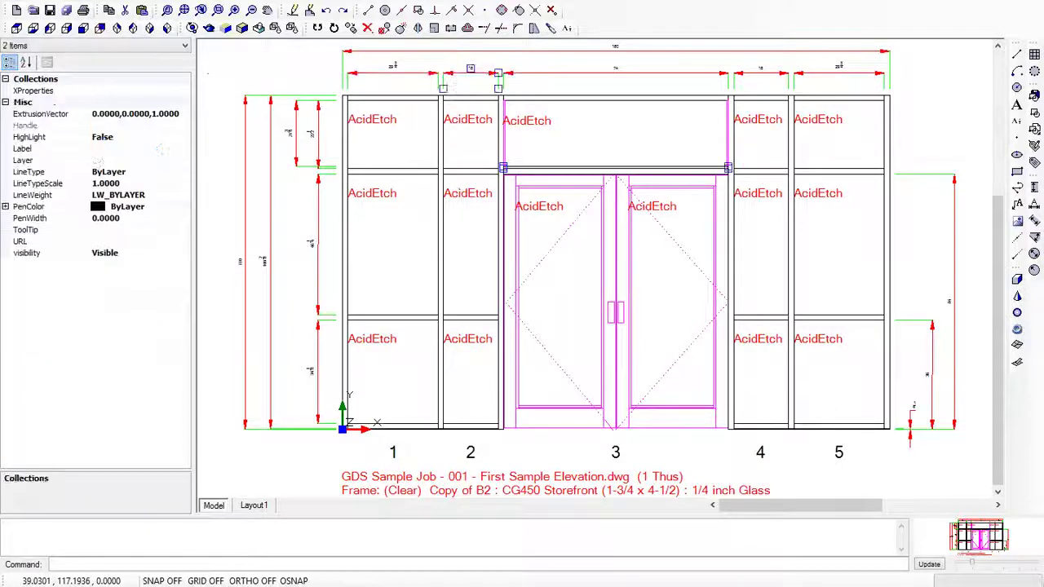
left_click(478, 171)
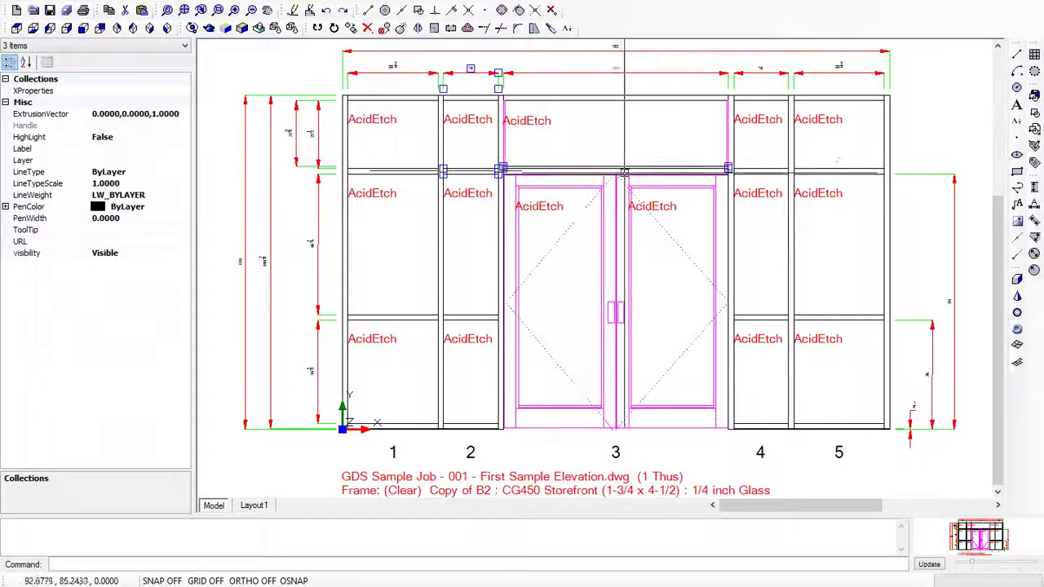
left_click(668, 188)
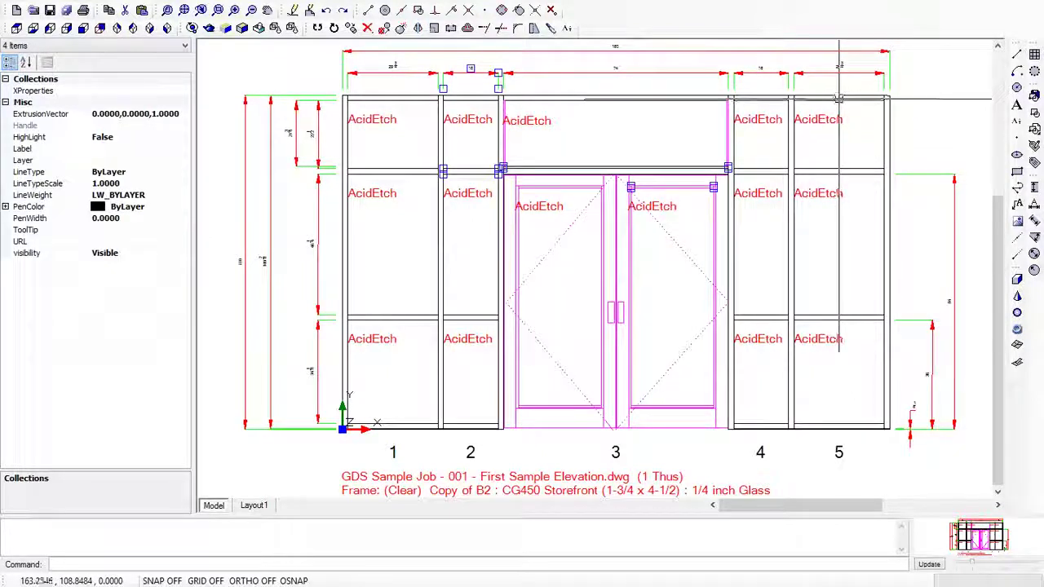
left_click(815, 99)
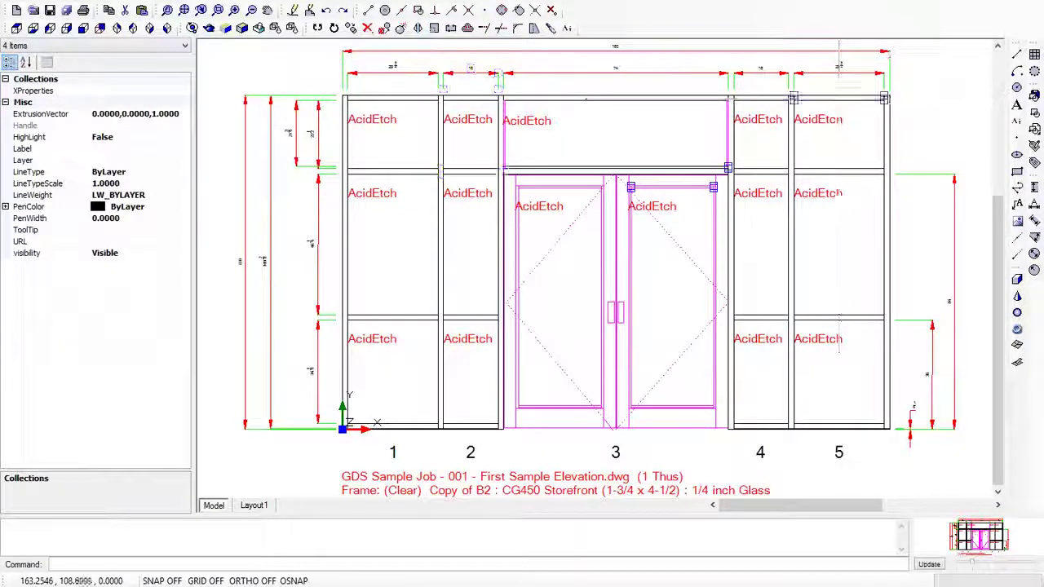
left_click(816, 170)
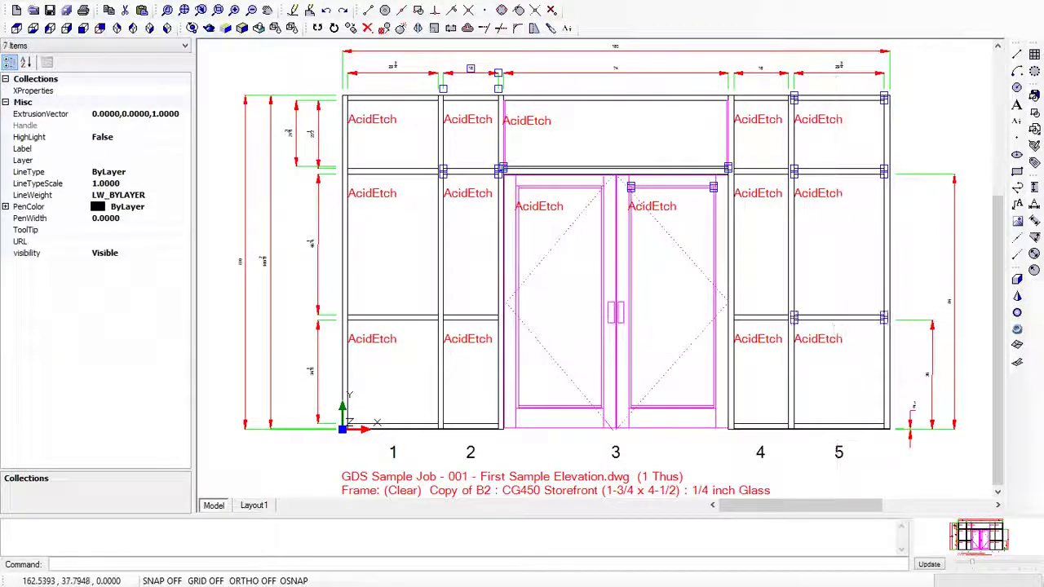
left_click(838, 326)
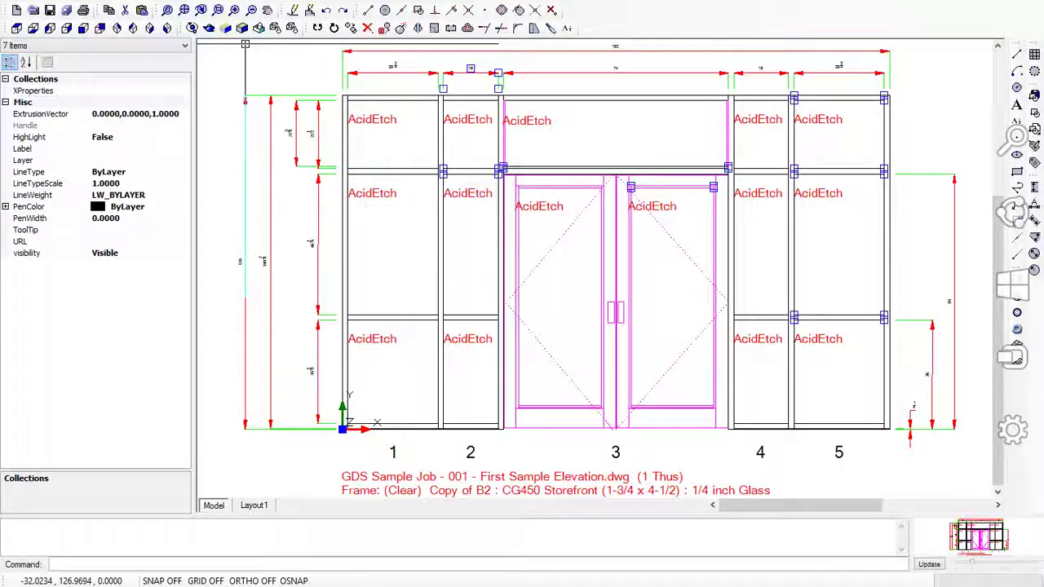
left_click(1022, 3)
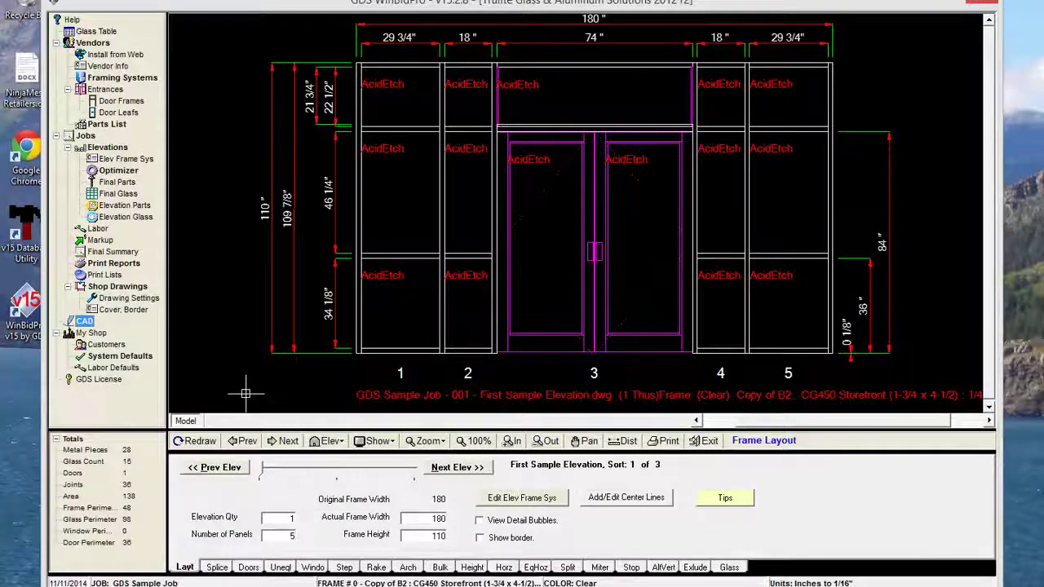
left_click(85, 322)
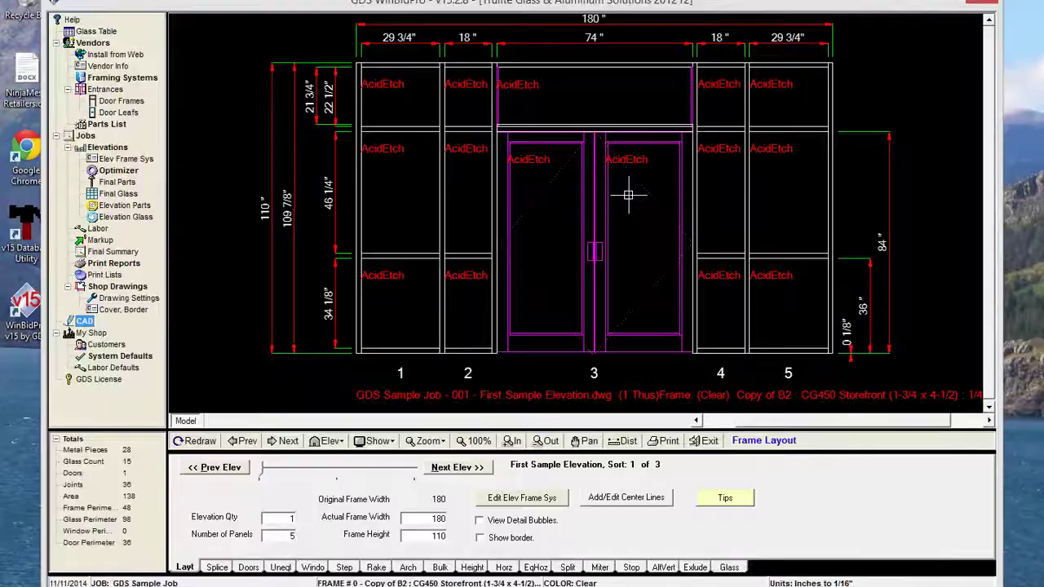
Browse for a different default CAD program from the drawing settings, in C:\Program Files (x86)\IMSIDesign\DoubleCAD XT 5\Program.
left_click(128, 298)
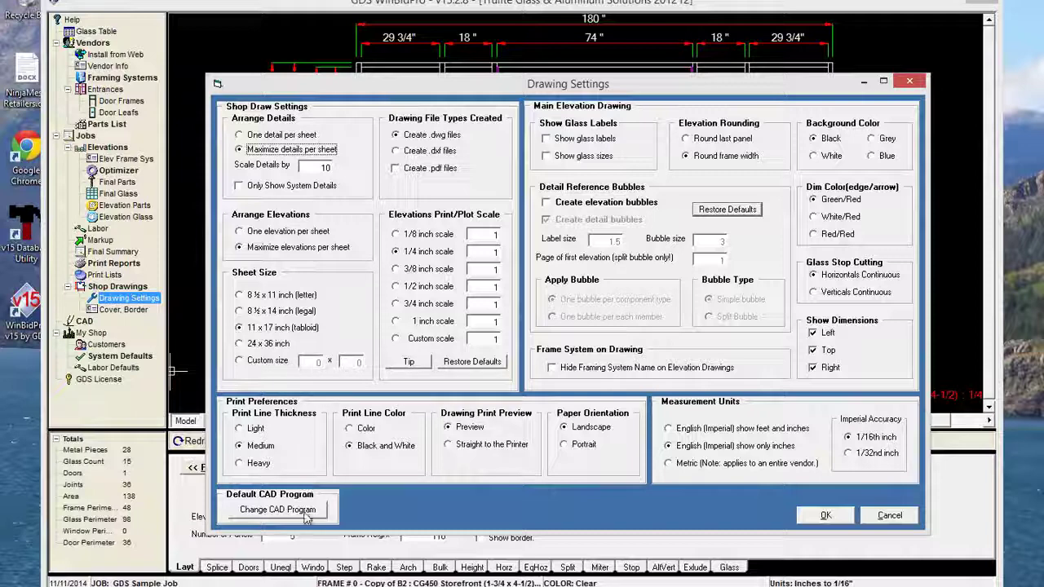
left_click(277, 509)
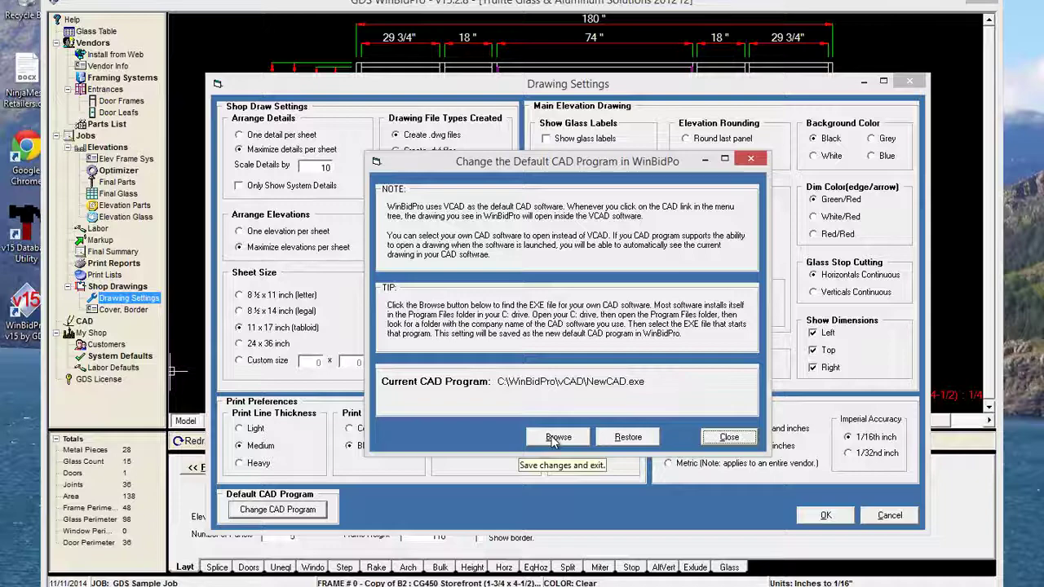
left_click(554, 439)
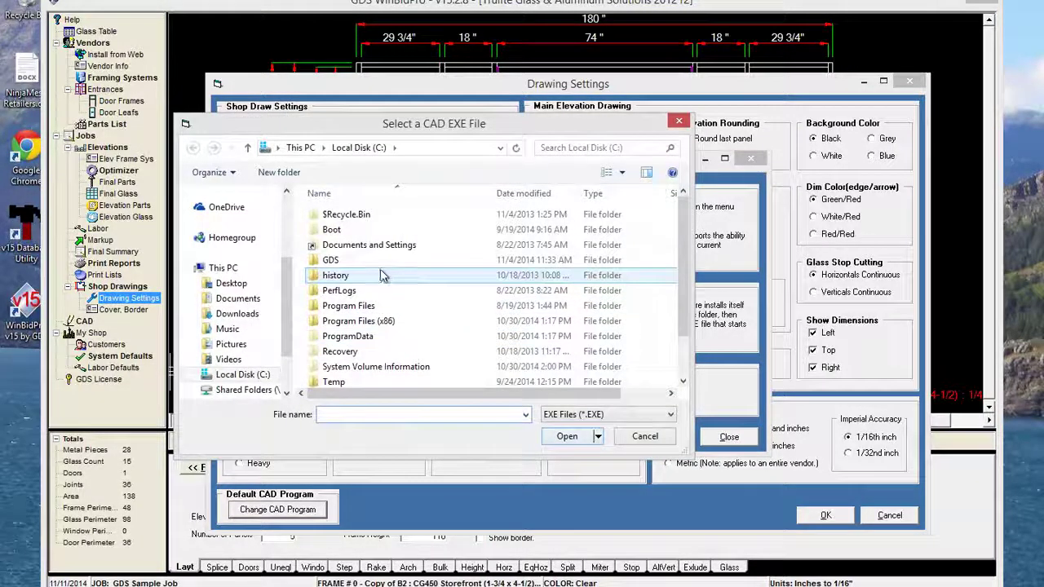
double_click(351, 323)
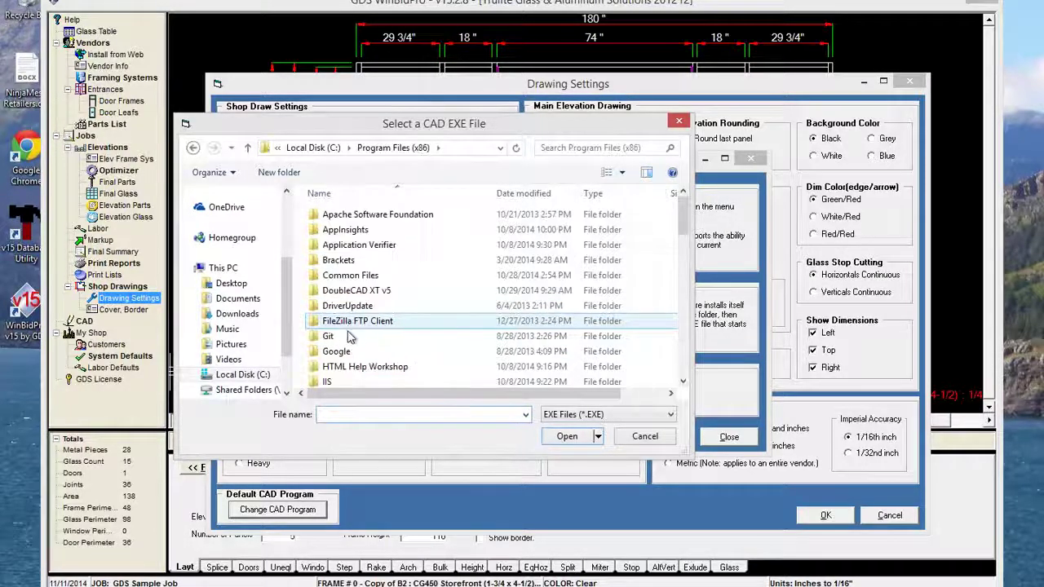
scroll(332, 309, "down", 4)
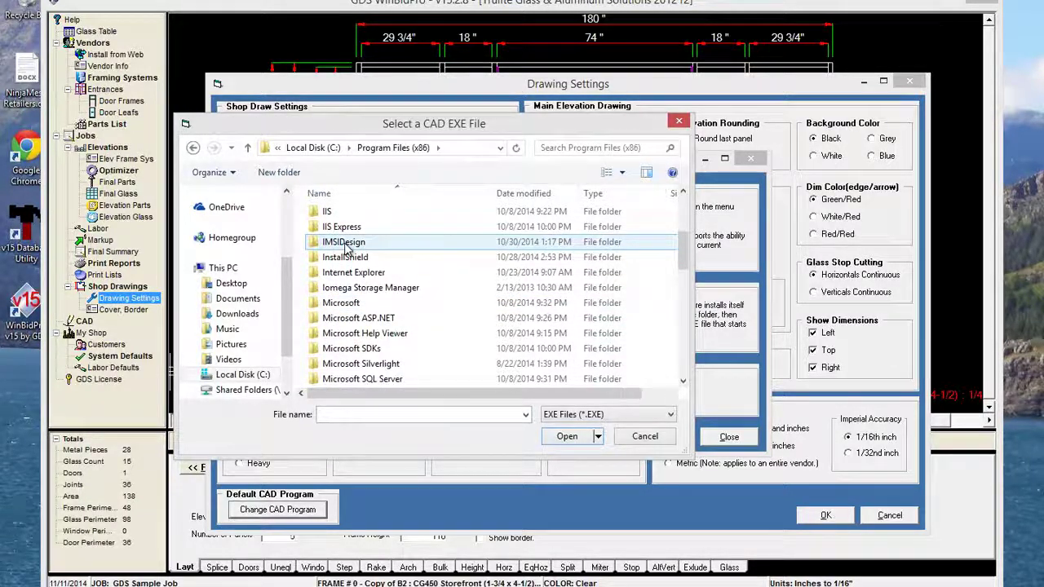
double_click(343, 243)
double_click(356, 218)
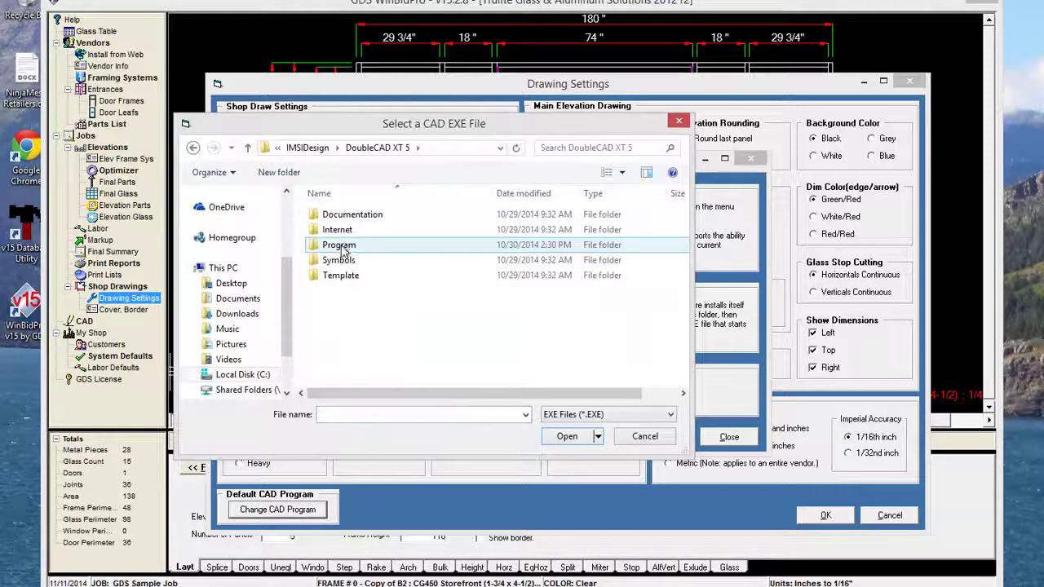
double_click(340, 246)
Choose doublecadxt.exe as the default CAD program and save the drawing settings.
scroll(374, 273, "down", 3)
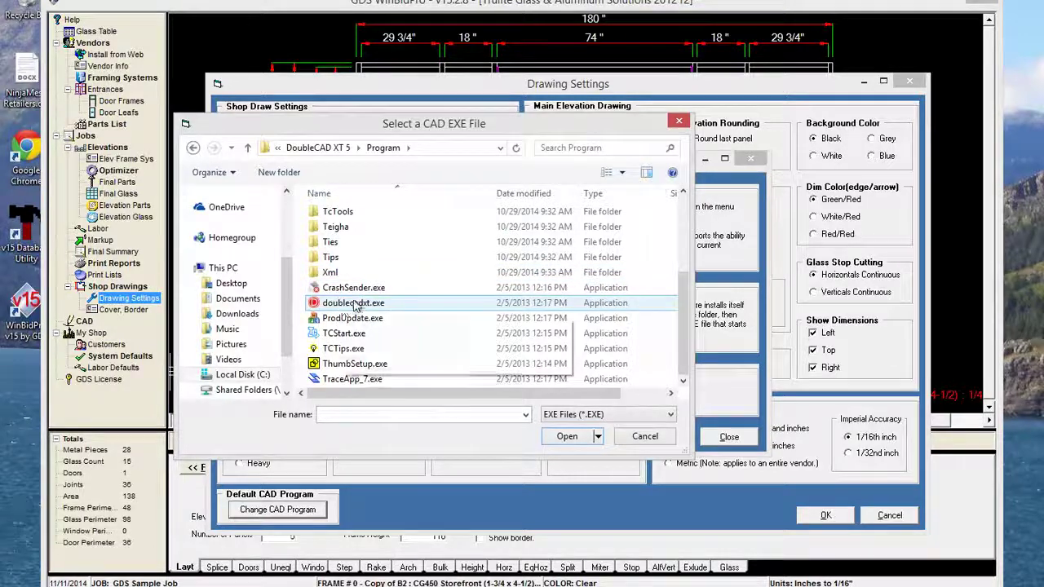
left_click(347, 306)
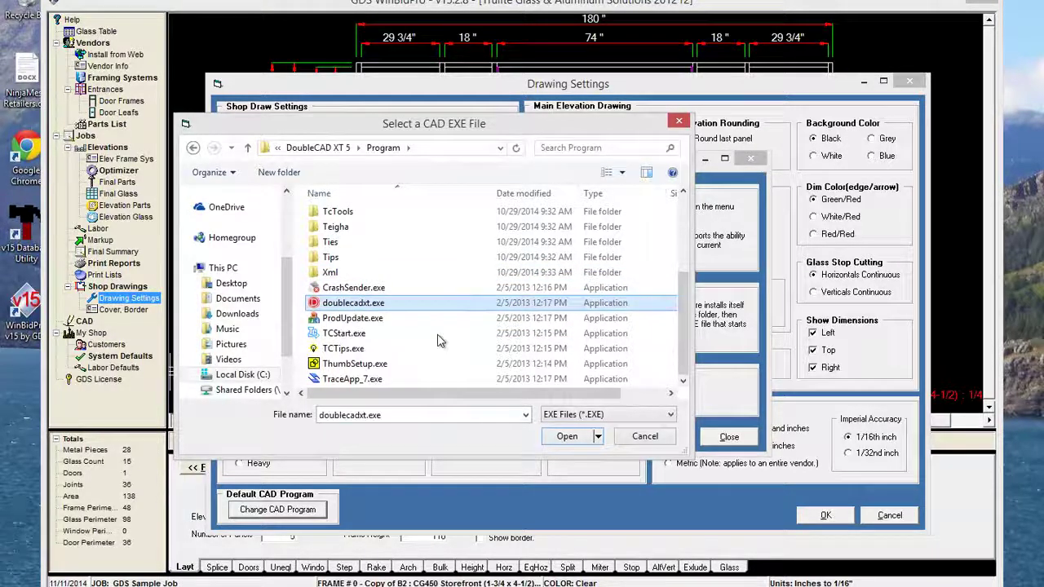
left_click(567, 438)
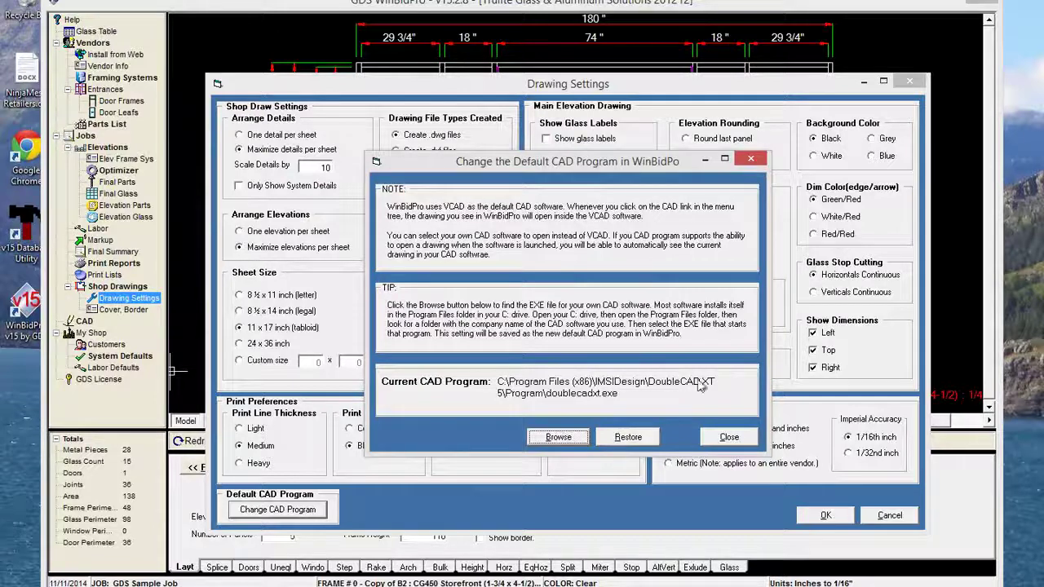
left_click(721, 438)
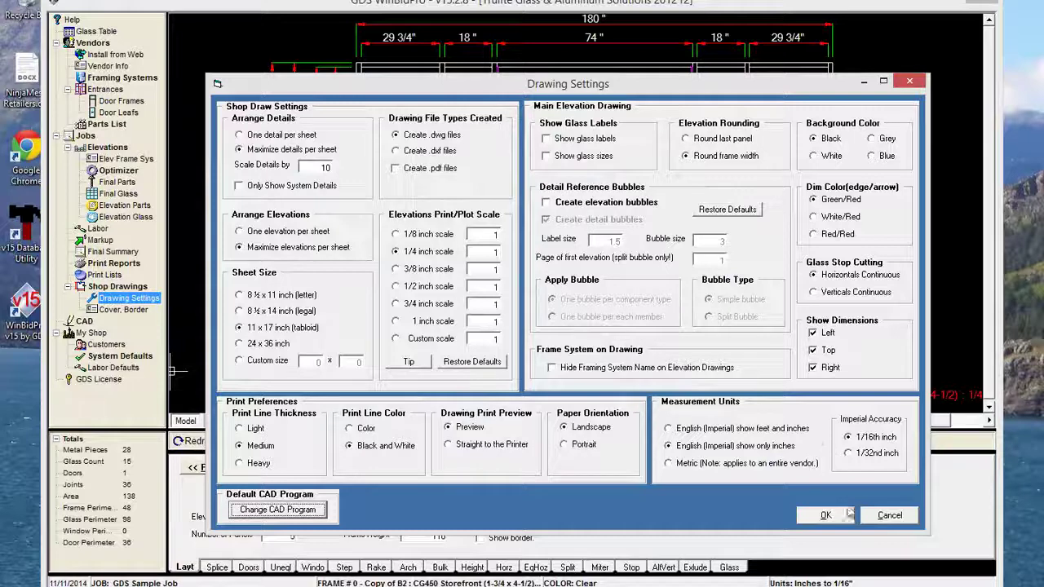
left_click(846, 515)
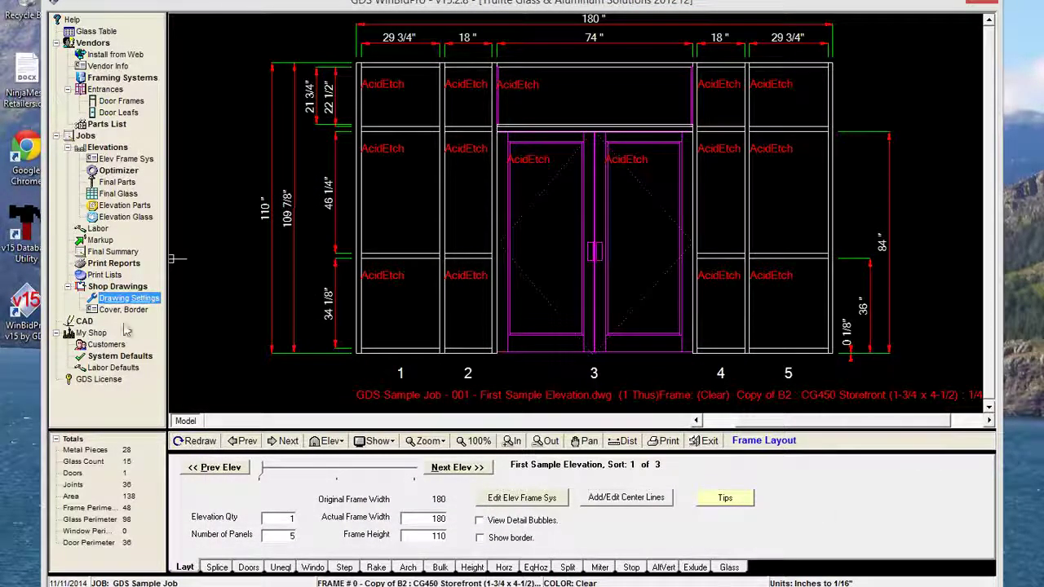
Generate the job's shop drawings, open the combined elevations sheet in DoubleCAD XT, and dismiss its startup tips.
left_click(113, 287)
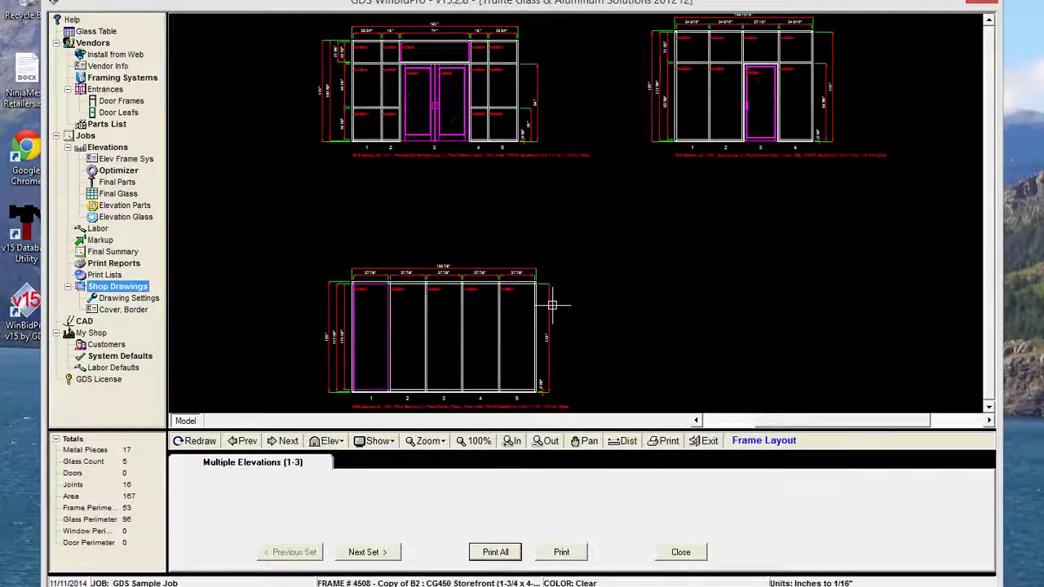
left_click(84, 322)
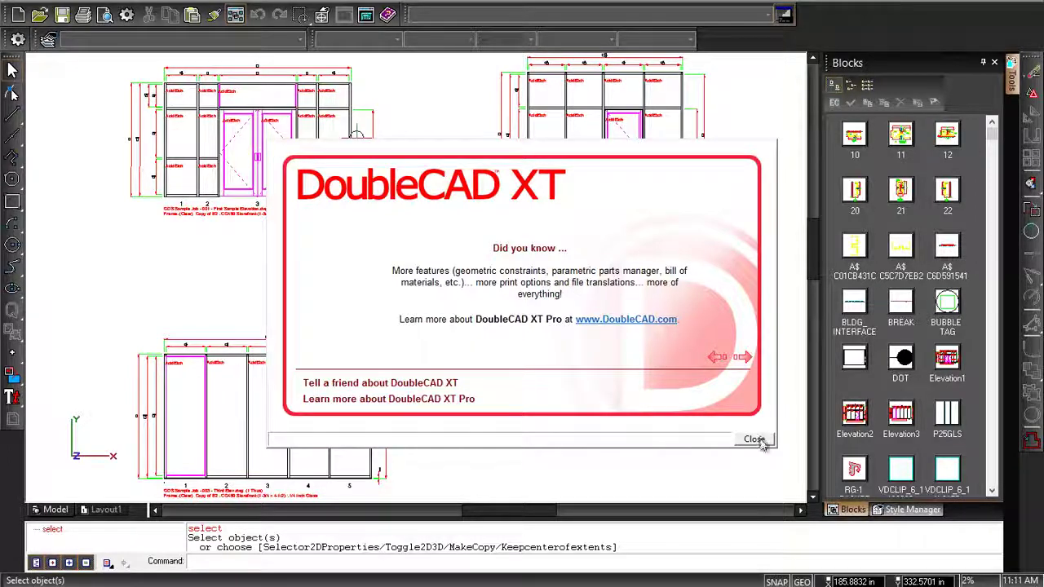
left_click(742, 361)
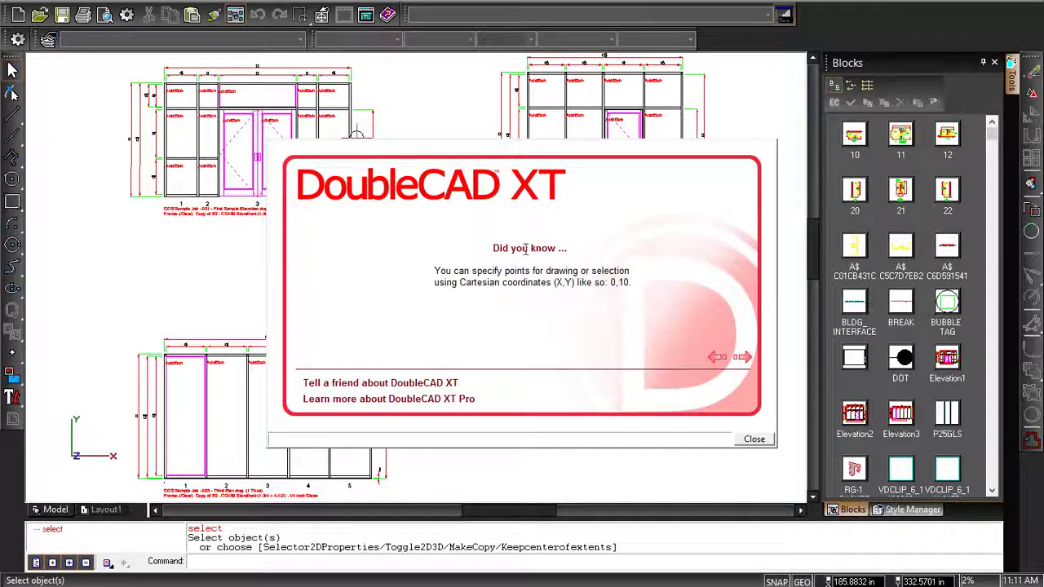
left_click(753, 439)
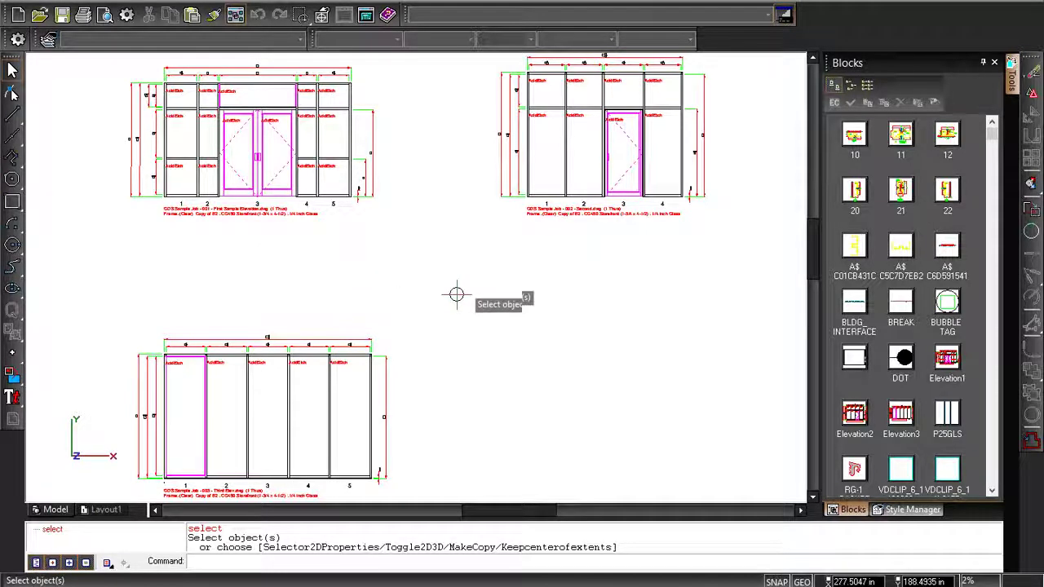
Examine the three elevations in DoubleCAD XT, including the Third Elev's dimensions, glass labels and title text up close.
left_click(276, 394)
scroll(277, 394, "up", 3)
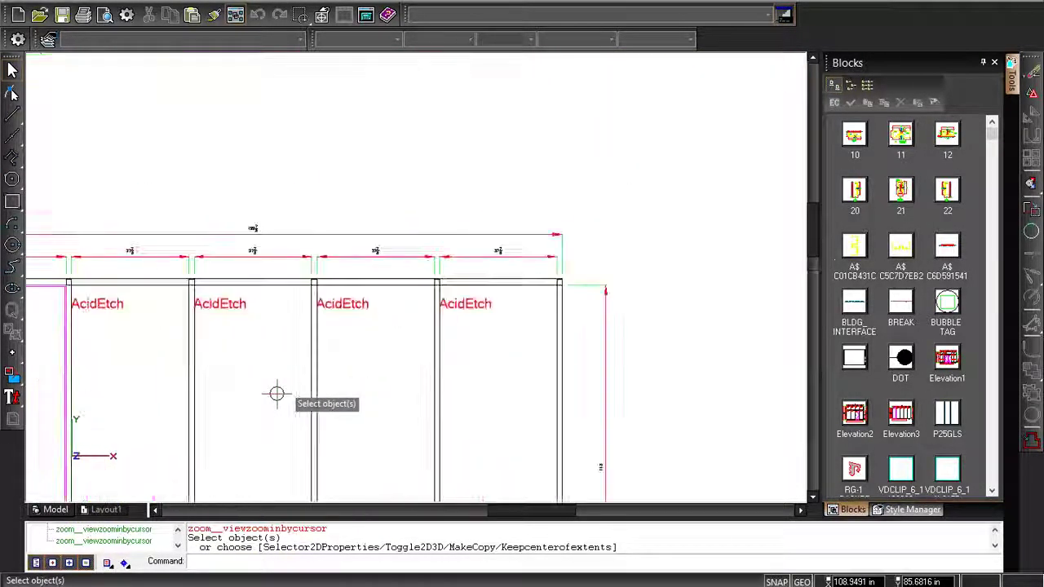
scroll(277, 393, "up", 2)
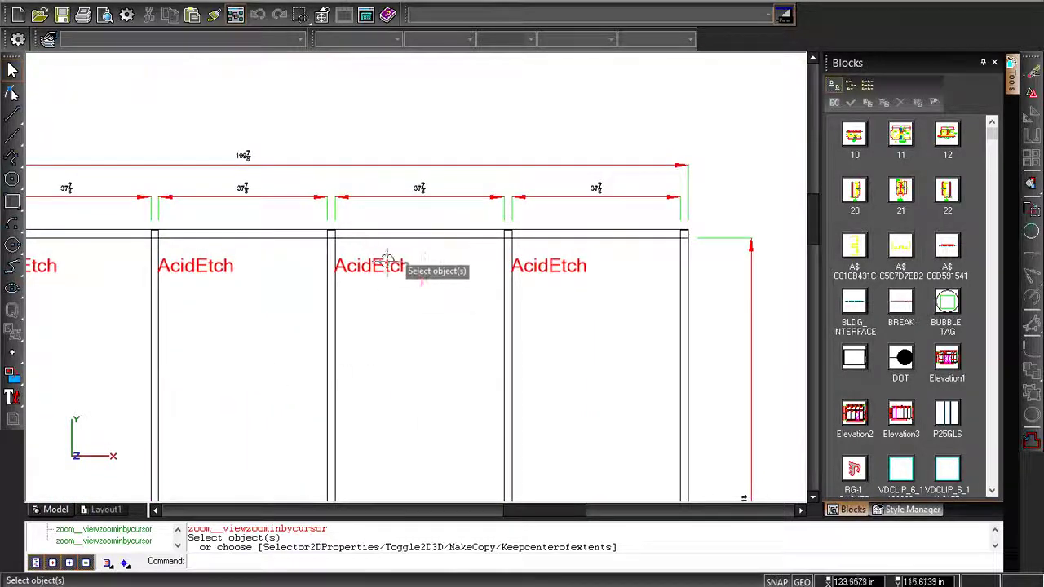
scroll(507, 314, "down", 5)
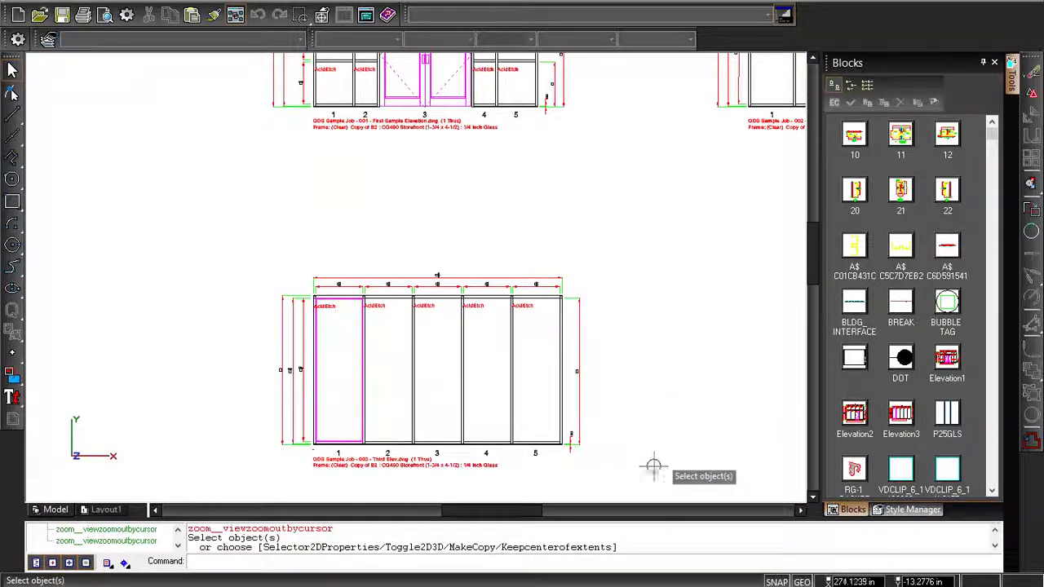
scroll(644, 473, "up", 2)
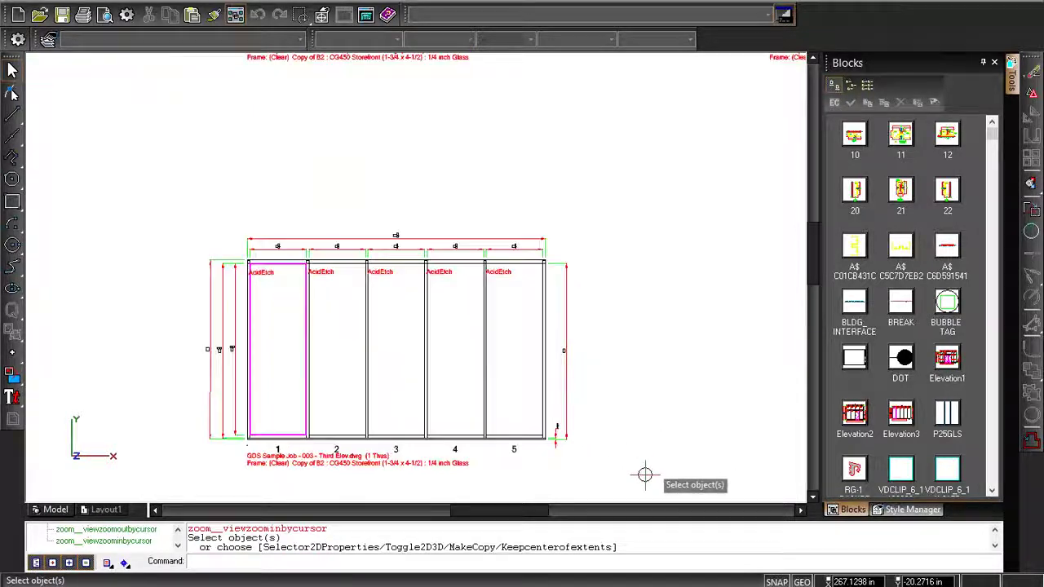
scroll(644, 474, "up", 2)
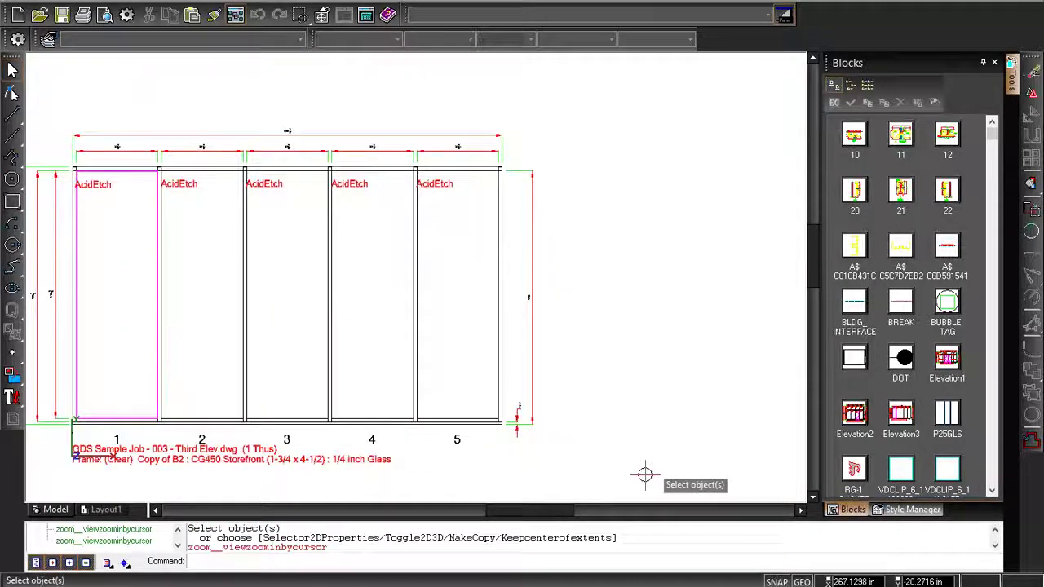
scroll(644, 473, "down", 4)
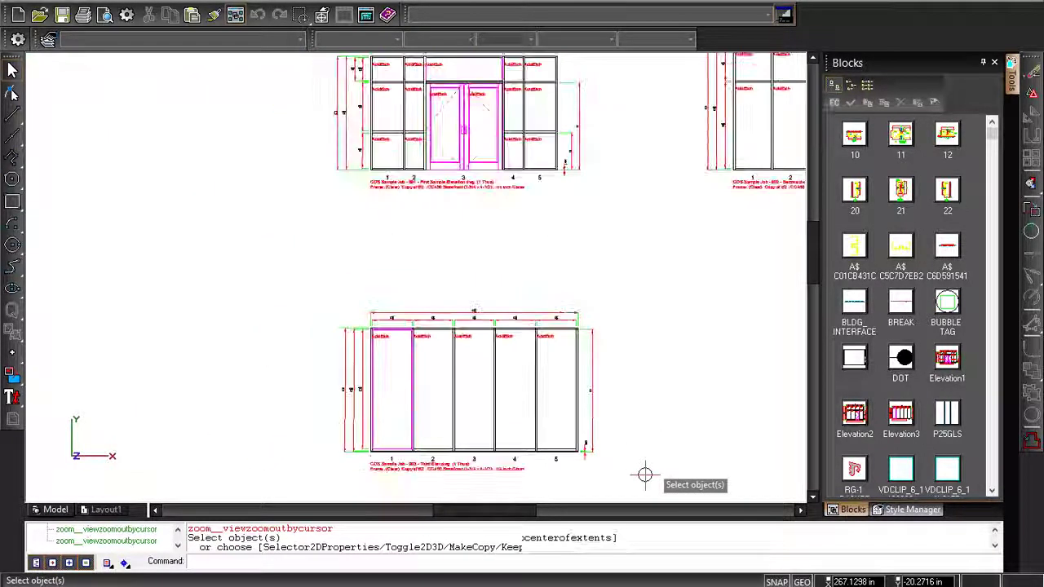
scroll(750, 302, "up", 2)
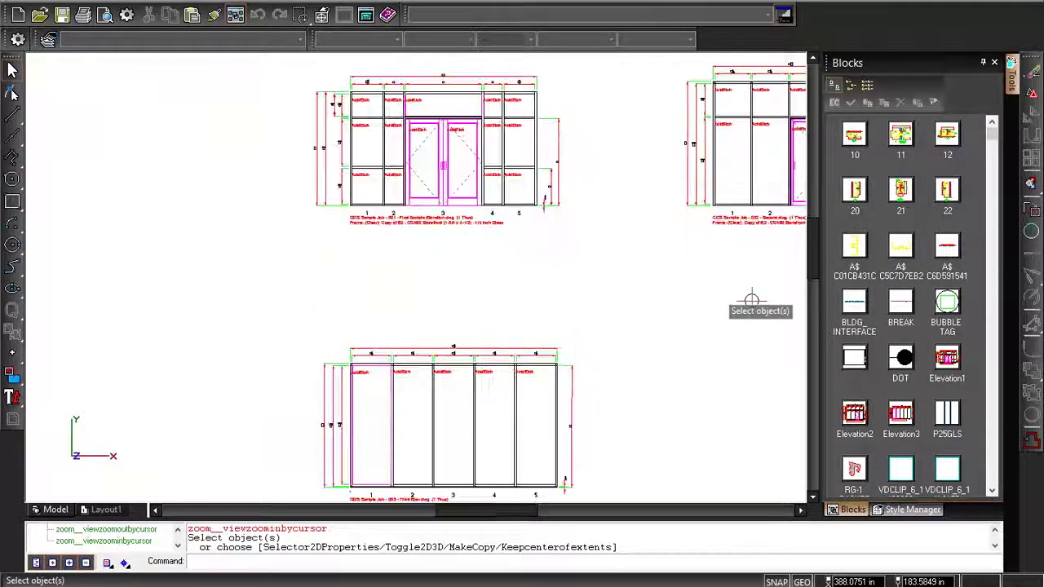
scroll(750, 302, "down", 2)
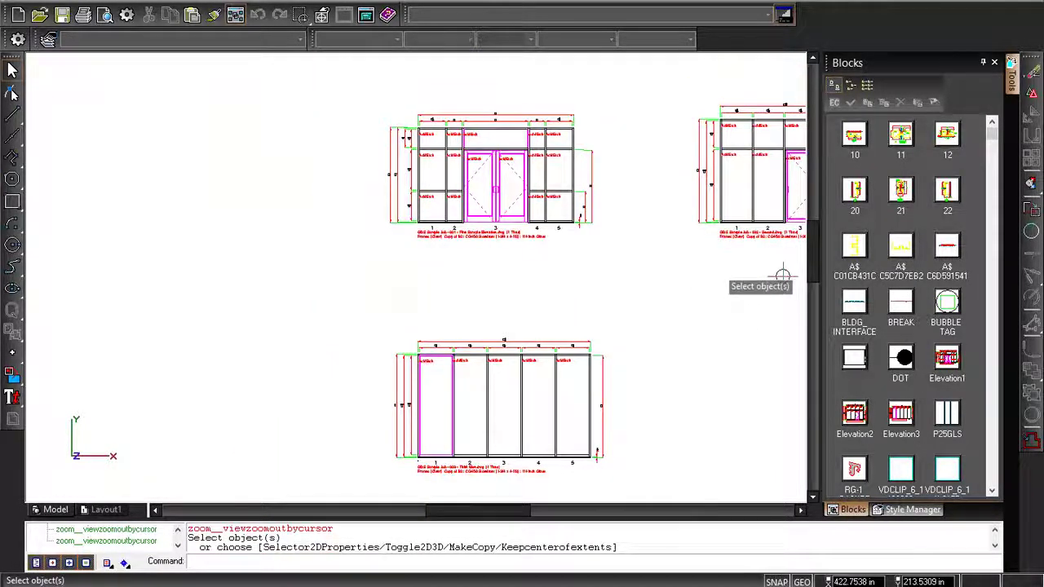
scroll(777, 463, "down", 2)
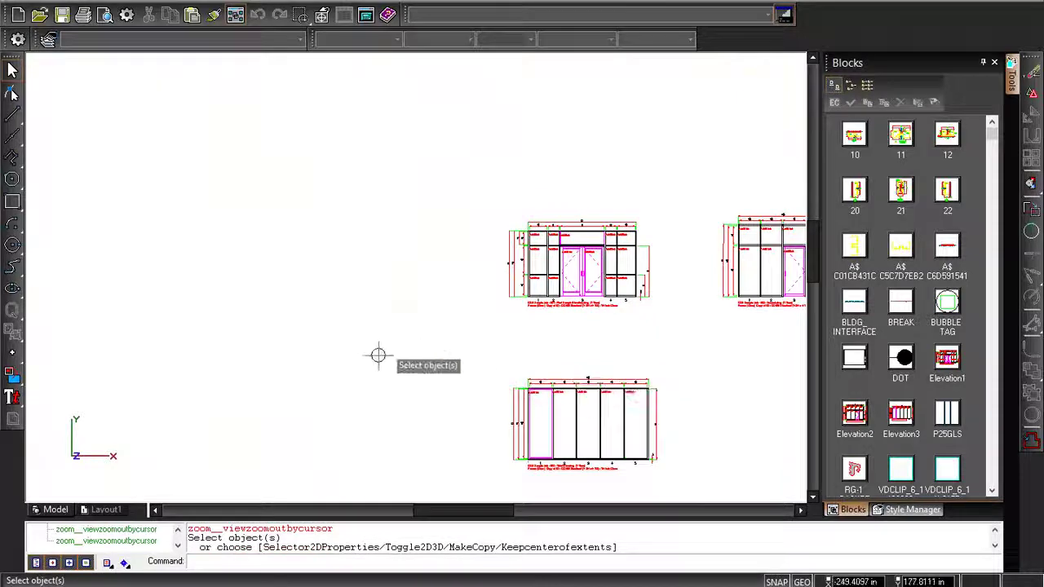
scroll(378, 355, "up", 2)
scroll(378, 355, "down", 2)
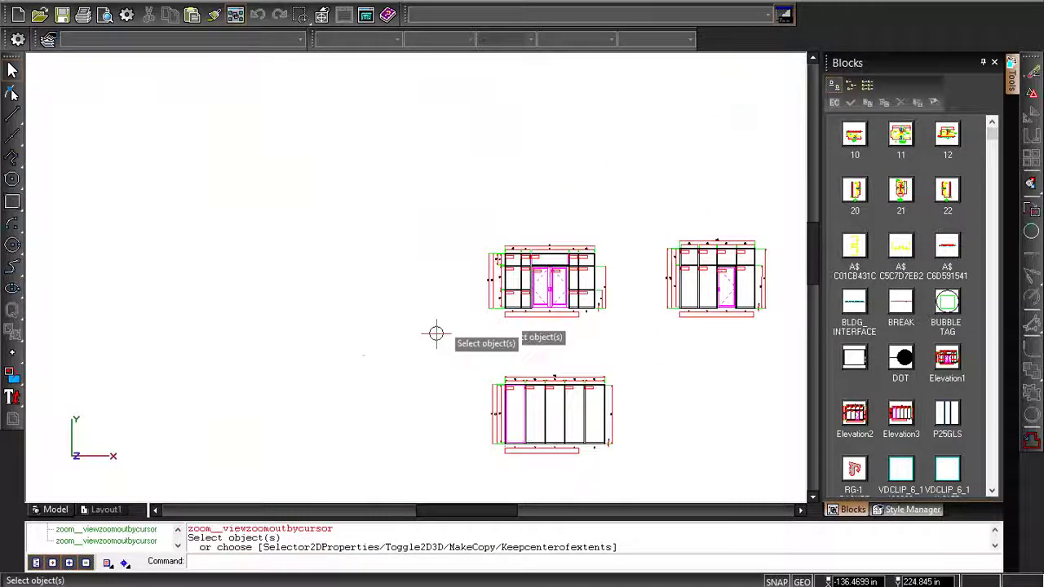
Examine the combined elevations sheet and the height dimensions beside the First Sample Elevation up close.
scroll(771, 366, "up", 3)
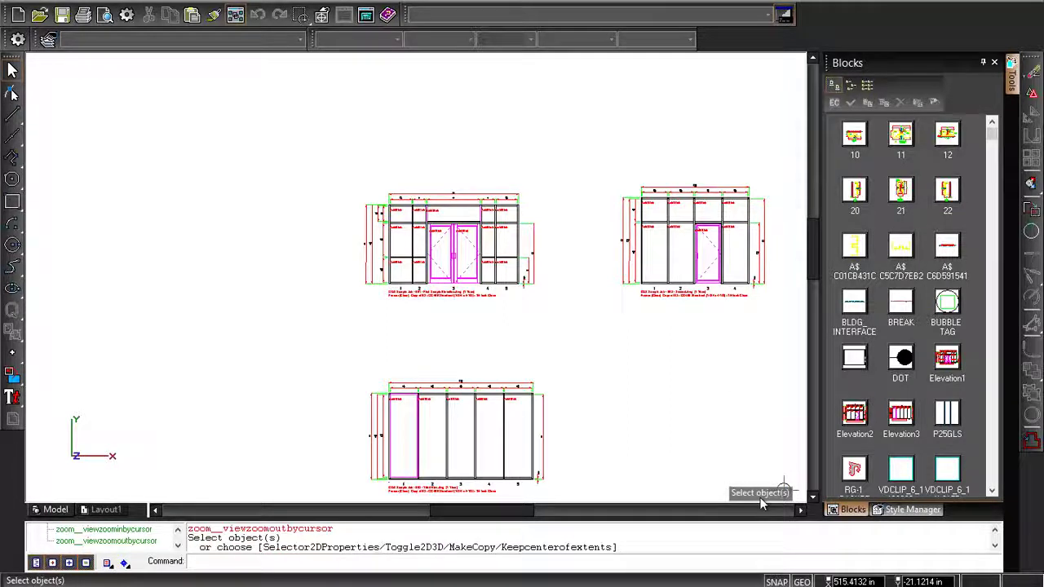
scroll(760, 503, "up", 3)
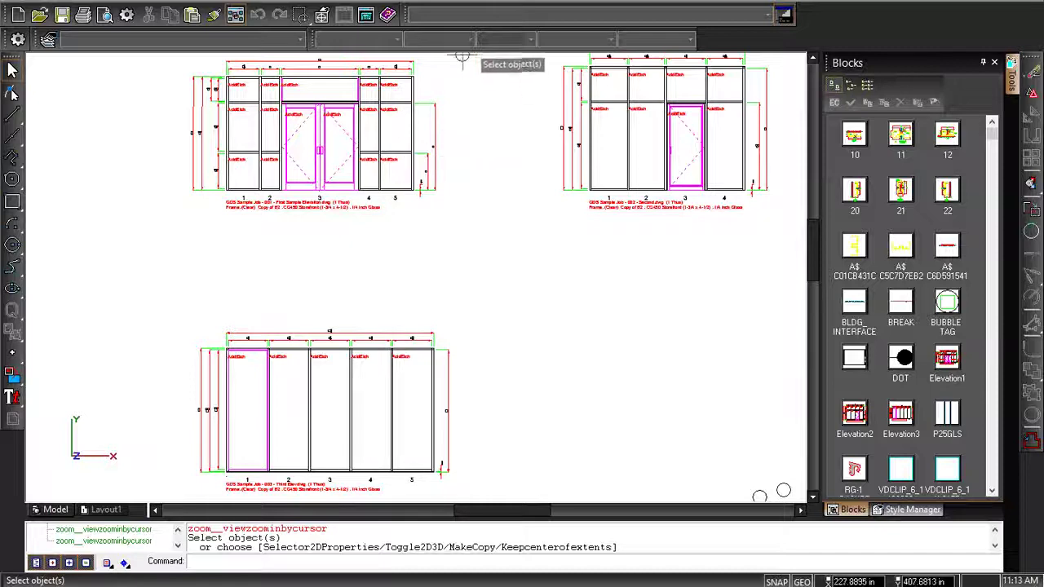
scroll(462, 63, "up", 2)
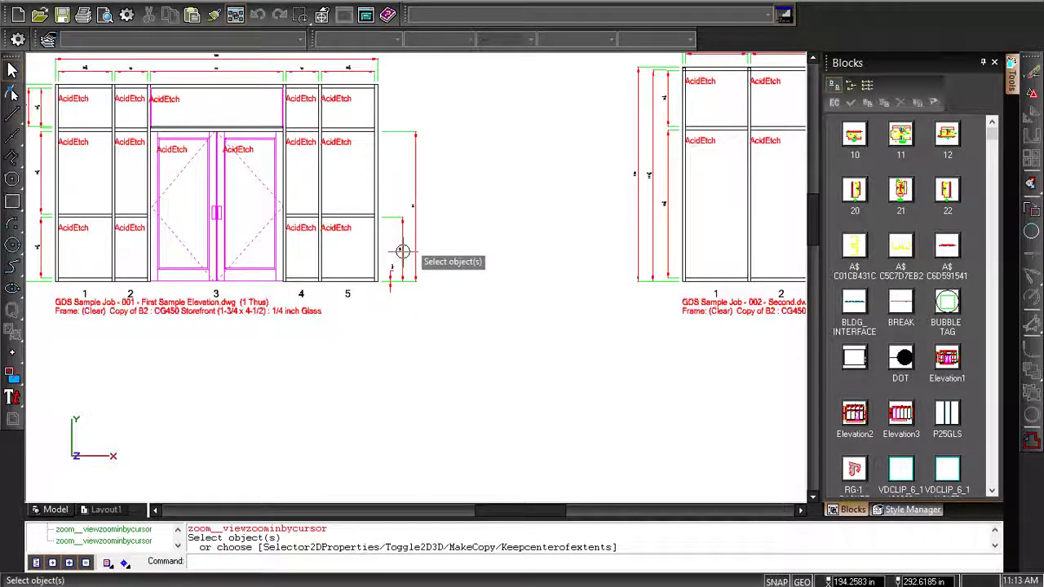
scroll(410, 207, "up", 6)
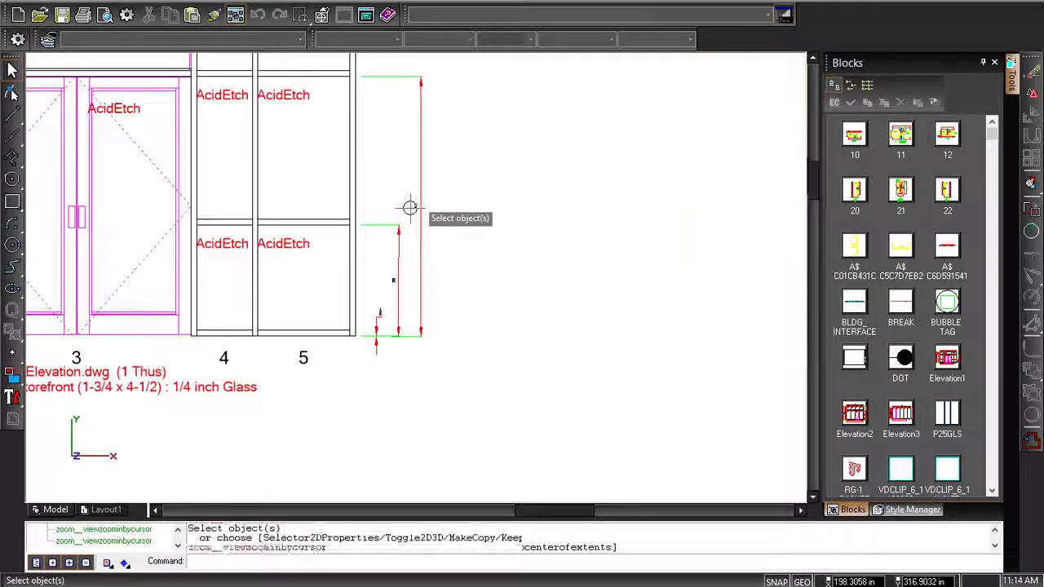
scroll(410, 207, "down", 8)
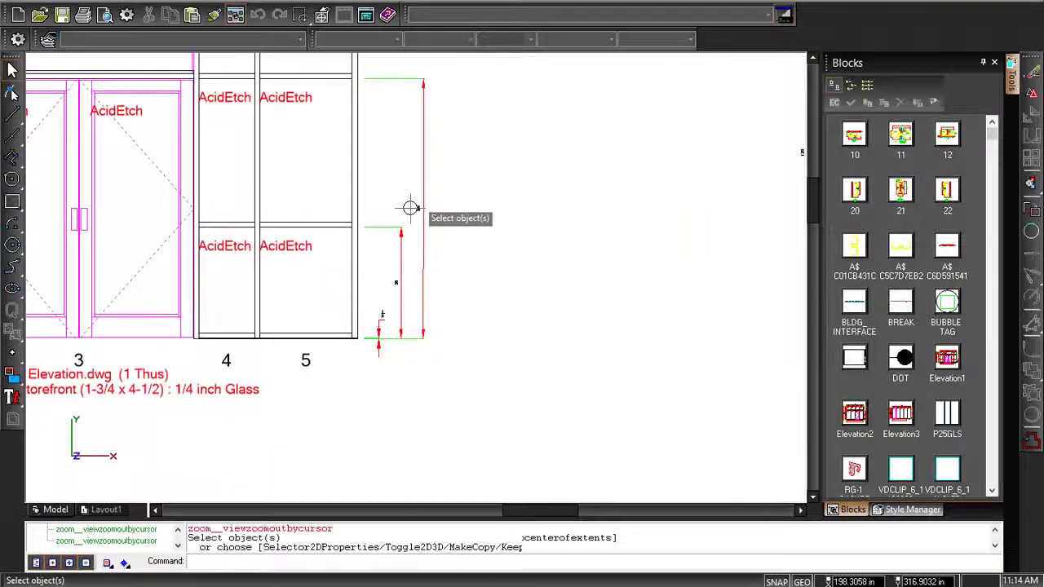
scroll(411, 207, "down", 2)
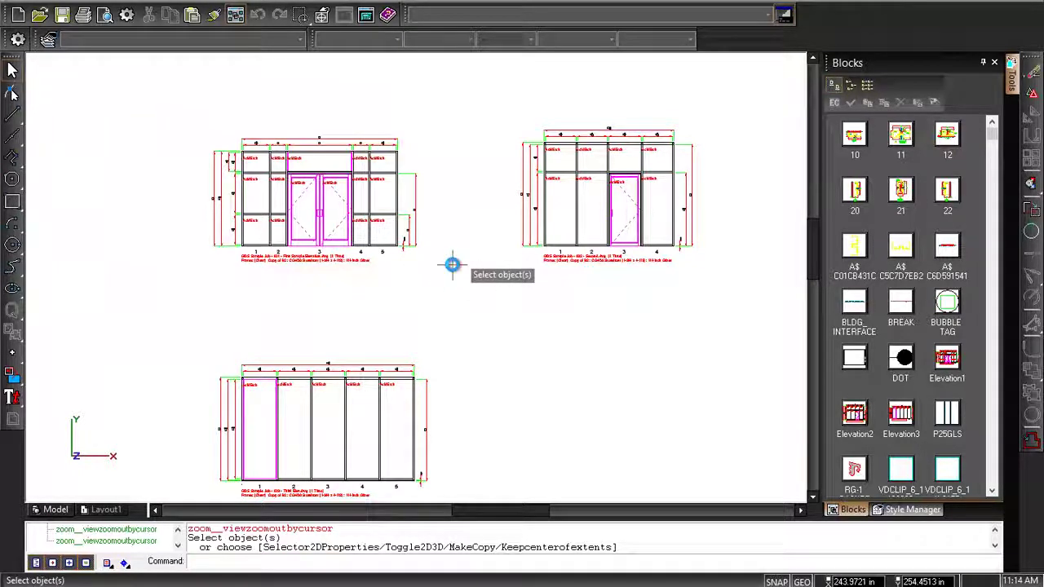
Select everything in the drawing and clear the selection, then pick the first and second elevations individually.
key("ctrl+a")
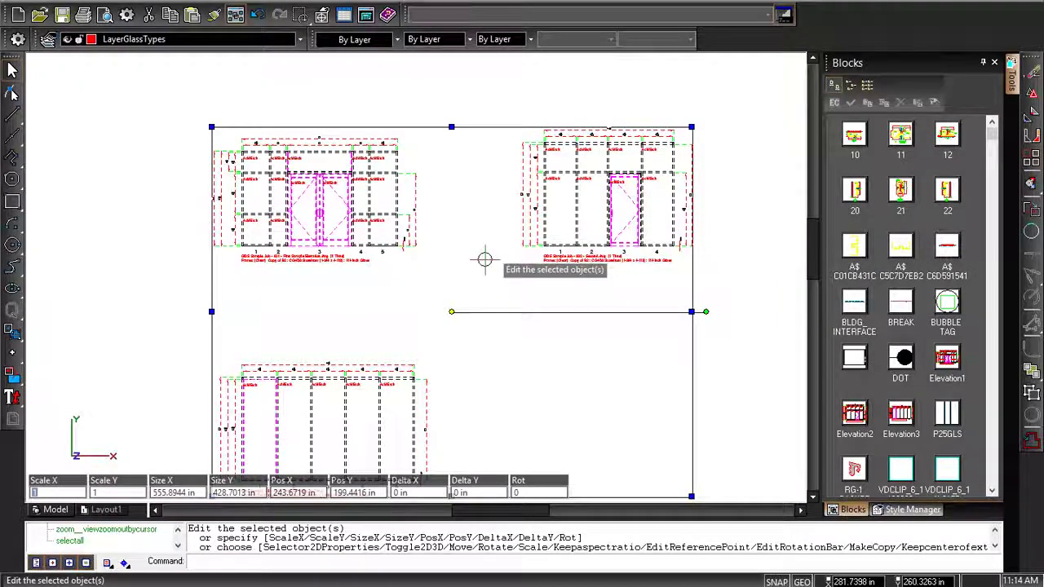
left_click(131, 259)
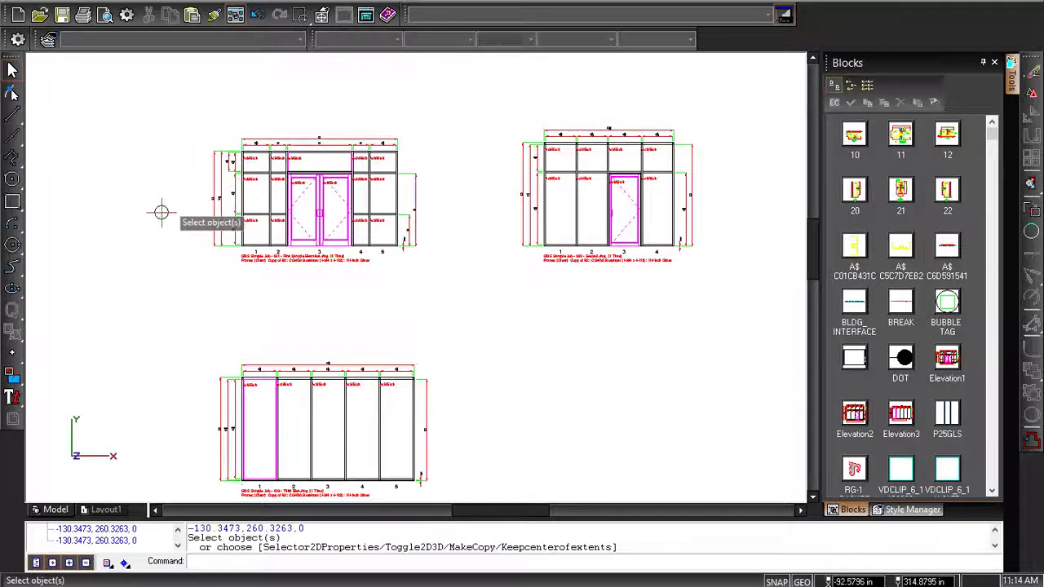
left_click(348, 209)
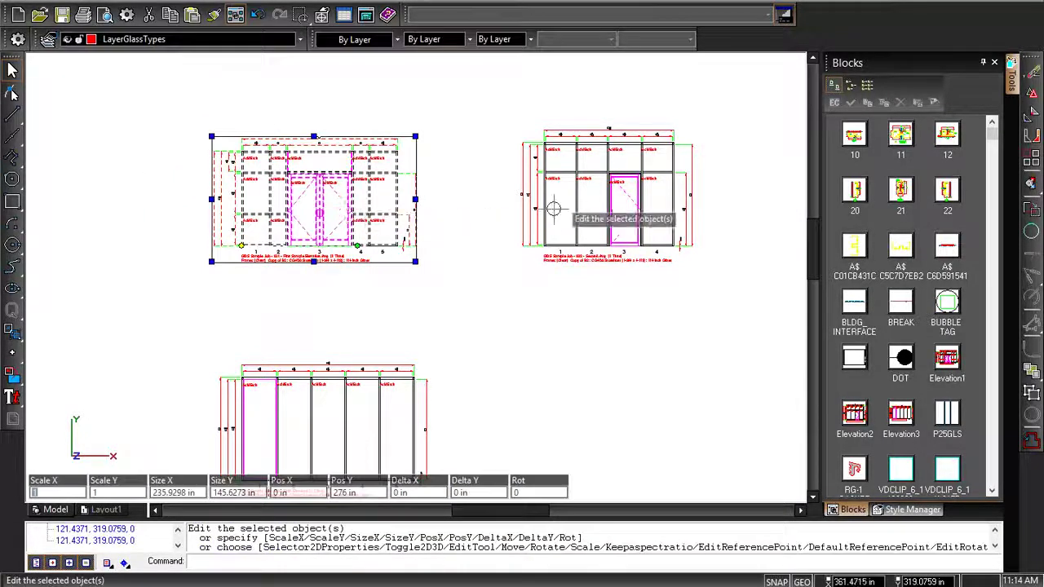
left_click(607, 206)
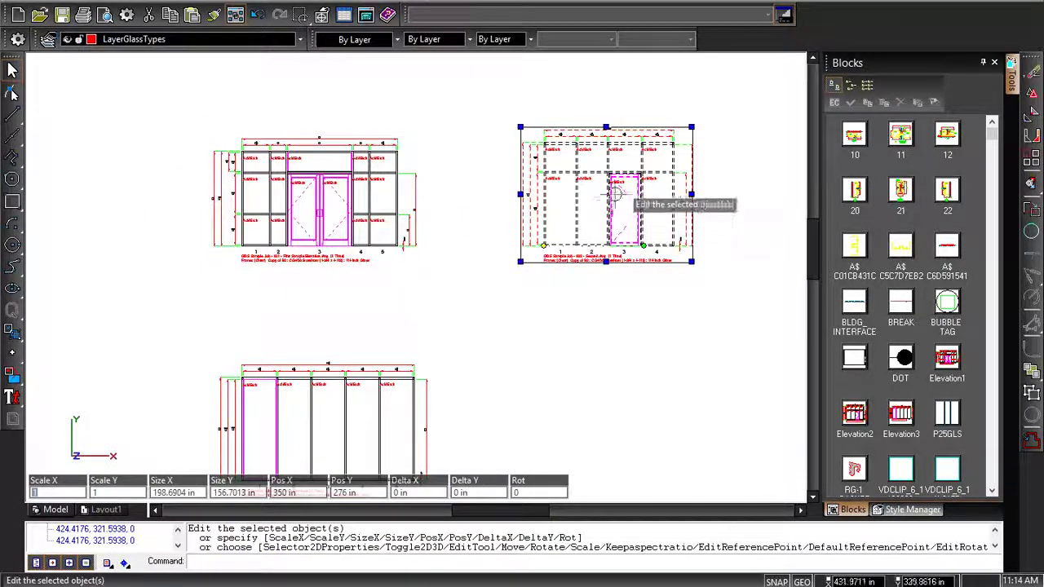
left_click(306, 215)
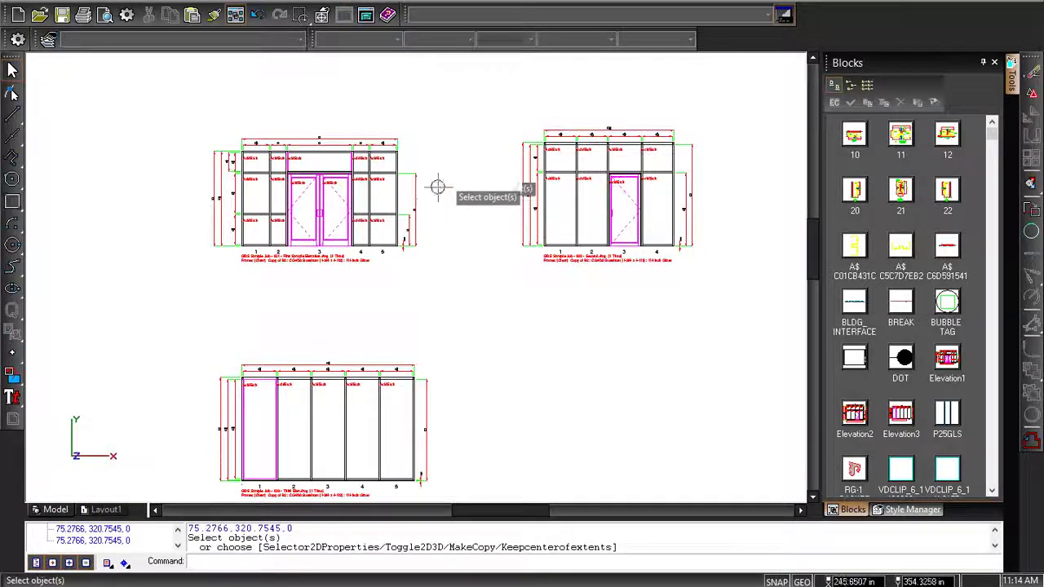
left_click(304, 197)
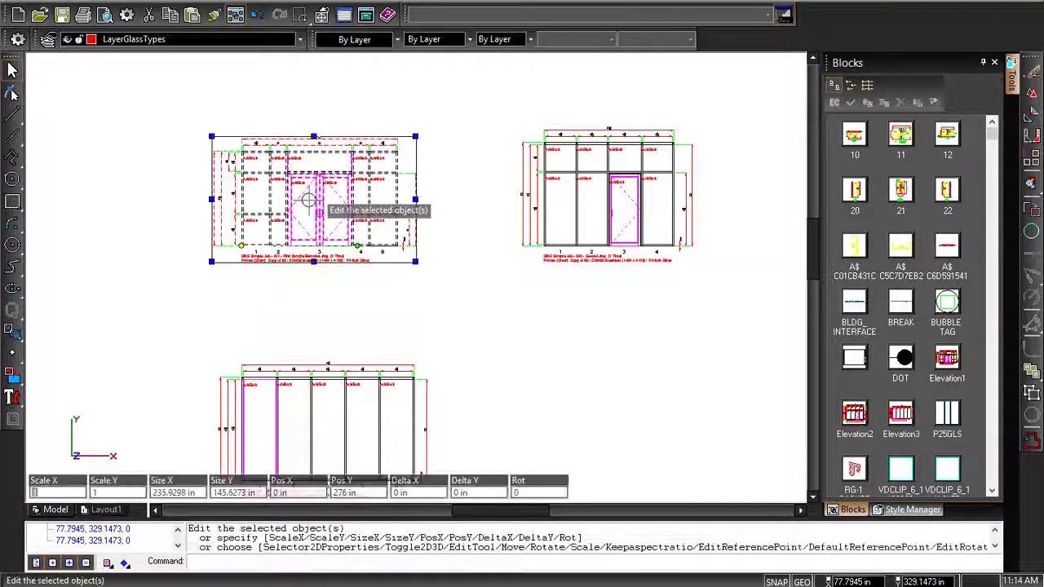
left_click(624, 213)
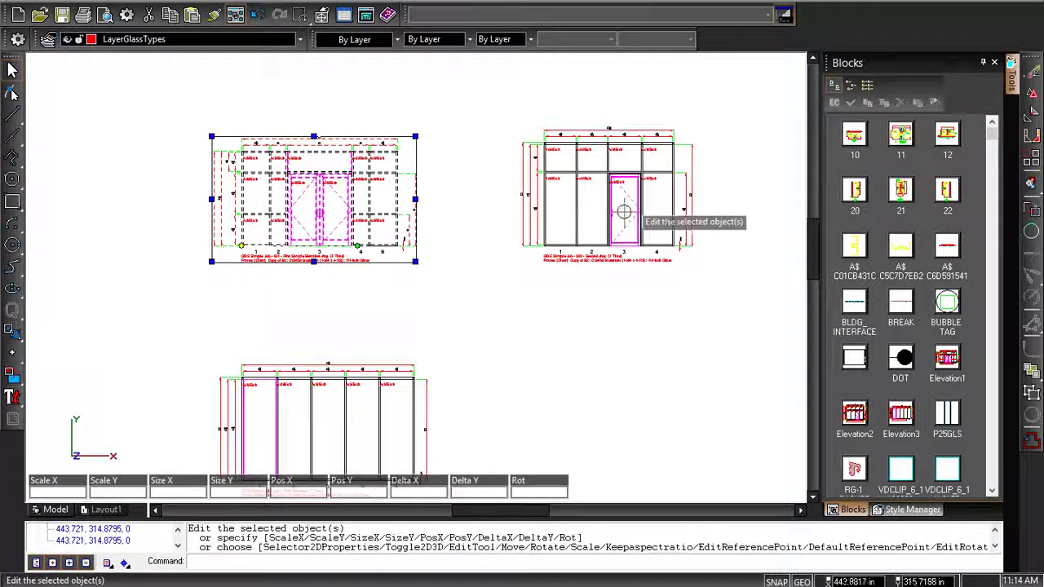
left_click(611, 199)
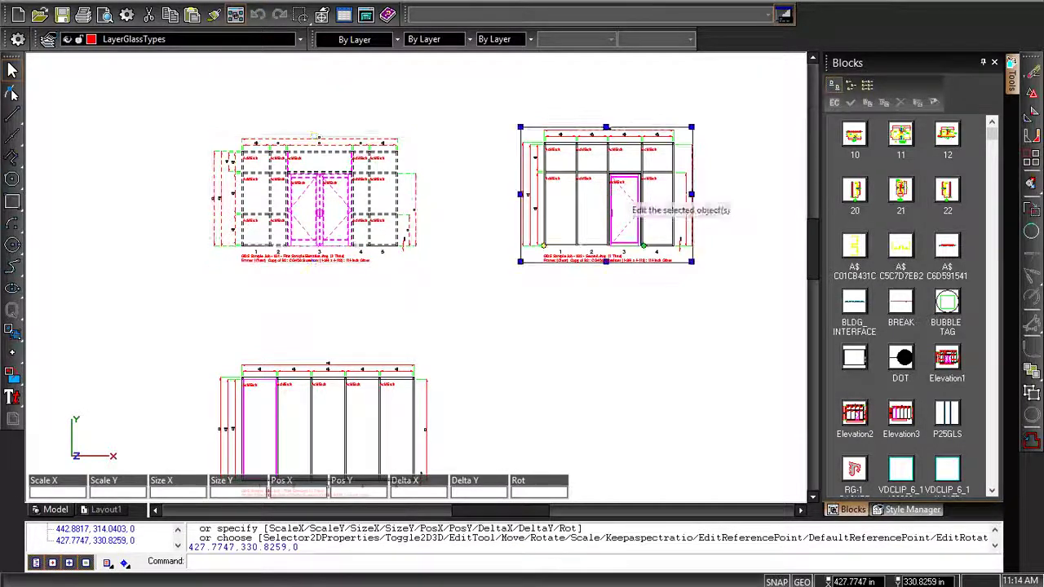
left_click(316, 184)
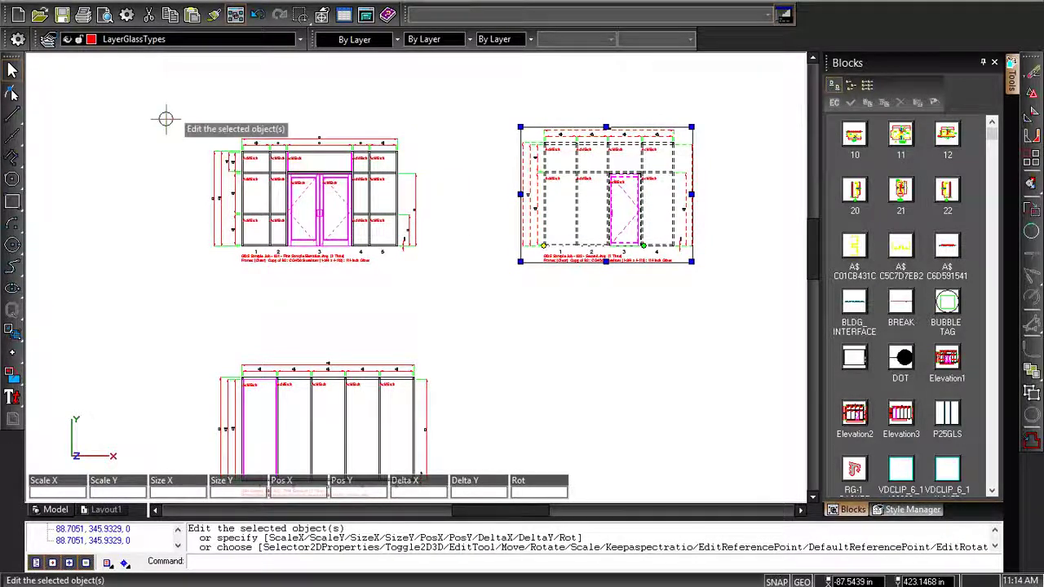
Select all three elevations with a selection window enclosing them, then clear the selection.
left_click(161, 82)
mouse_move(162, 99)
left_mouse_down()
mouse_move(514, 239)
mouse_move(673, 371)
mouse_move(664, 488)
mouse_move(712, 510)
mouse_move(723, 426)
mouse_move(730, 464)
left_mouse_up()
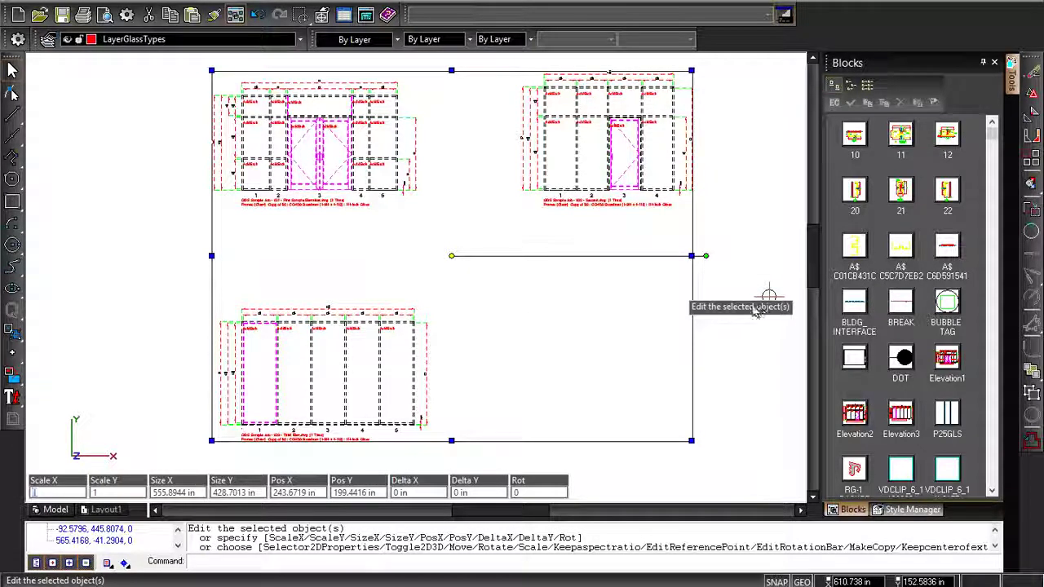
left_click(744, 362)
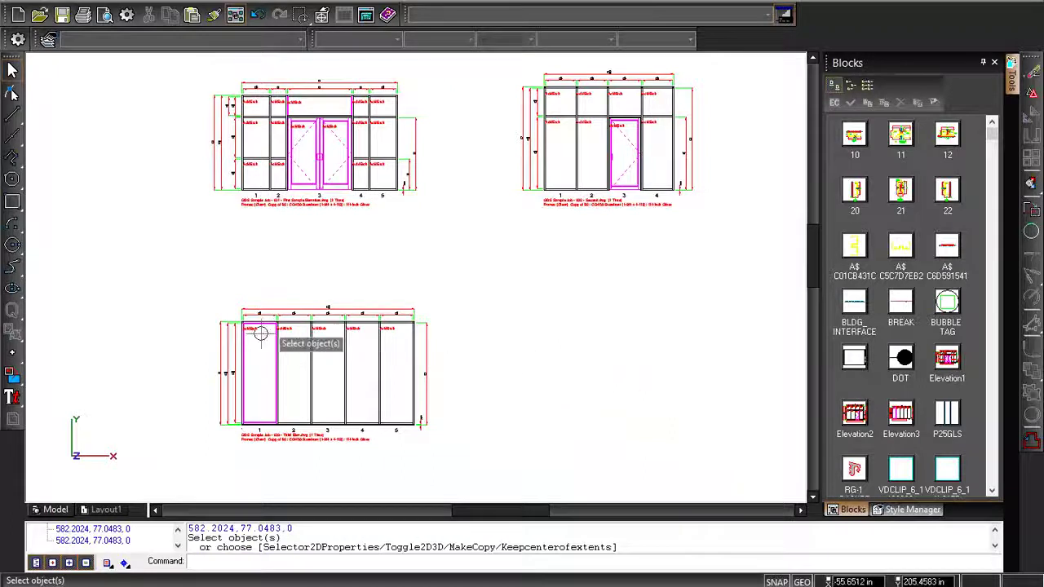
Try to enclose only the first and second elevations in a selection window.
left_click(185, 65)
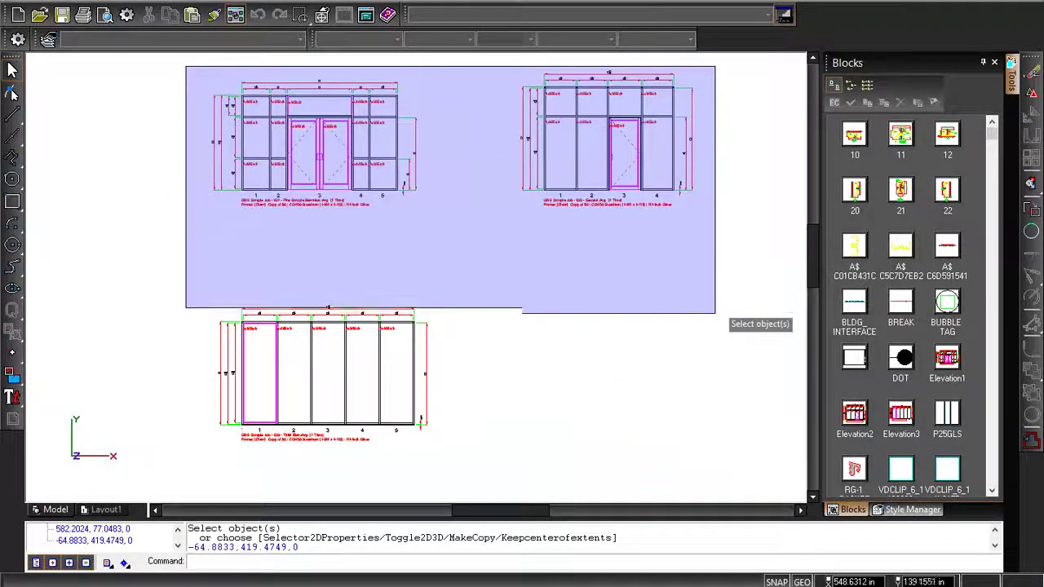
left_click(721, 87)
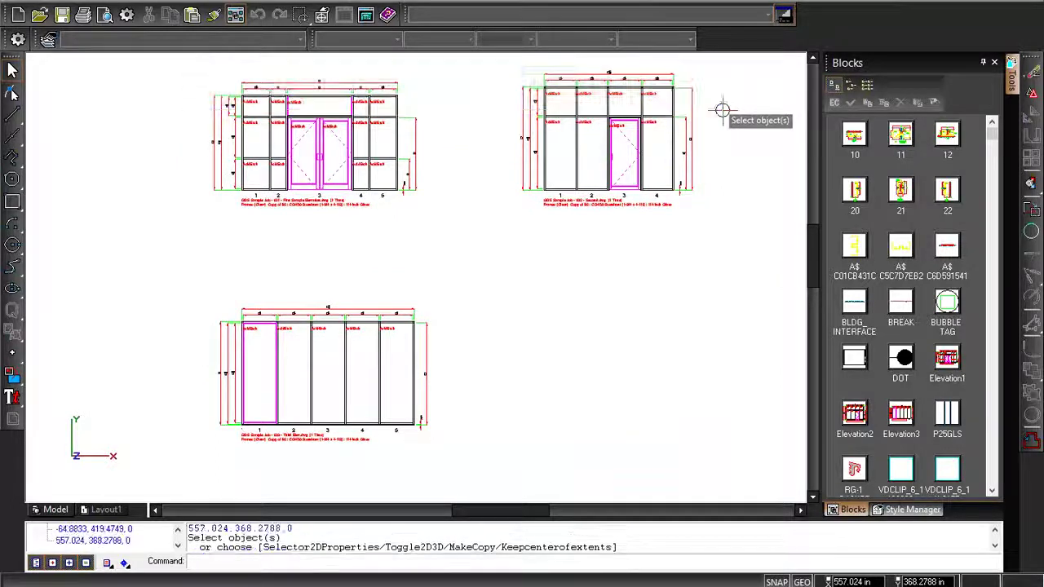
left_click(175, 90)
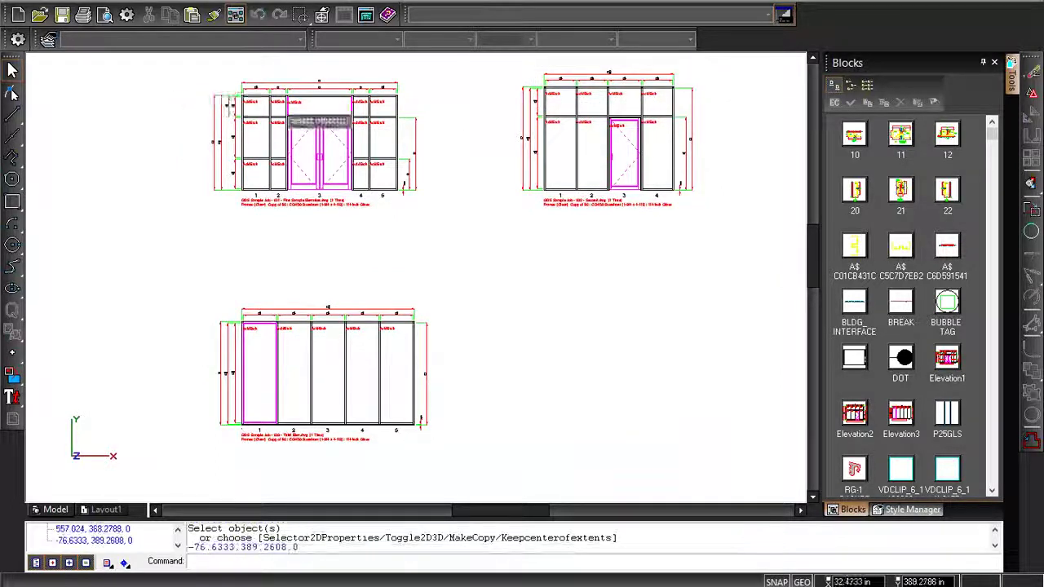
left_click(732, 235)
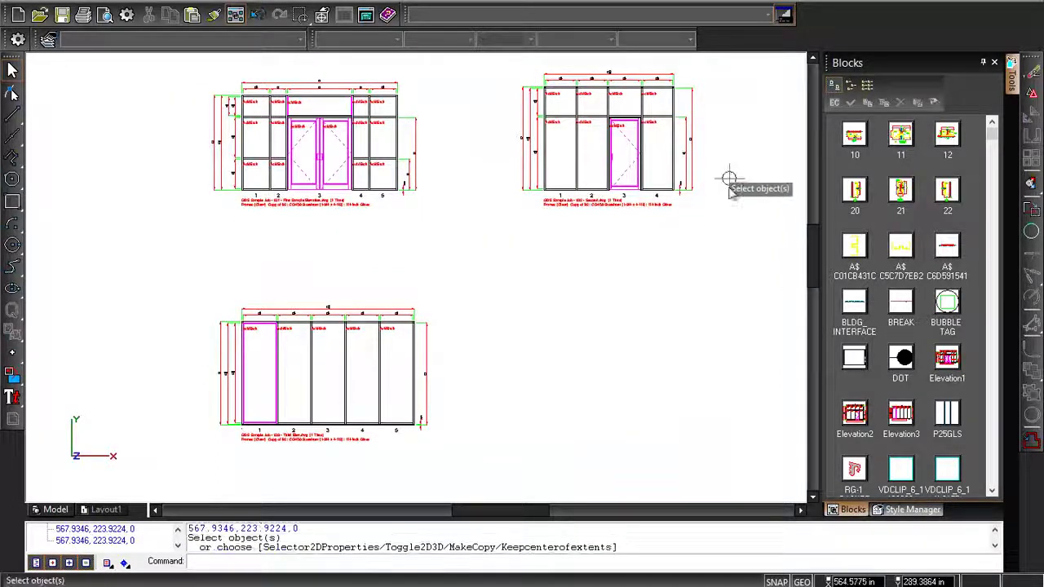
Select the first and second elevations together with a crossing window, clear the selection, and repeat the crossing selection.
left_click(730, 221)
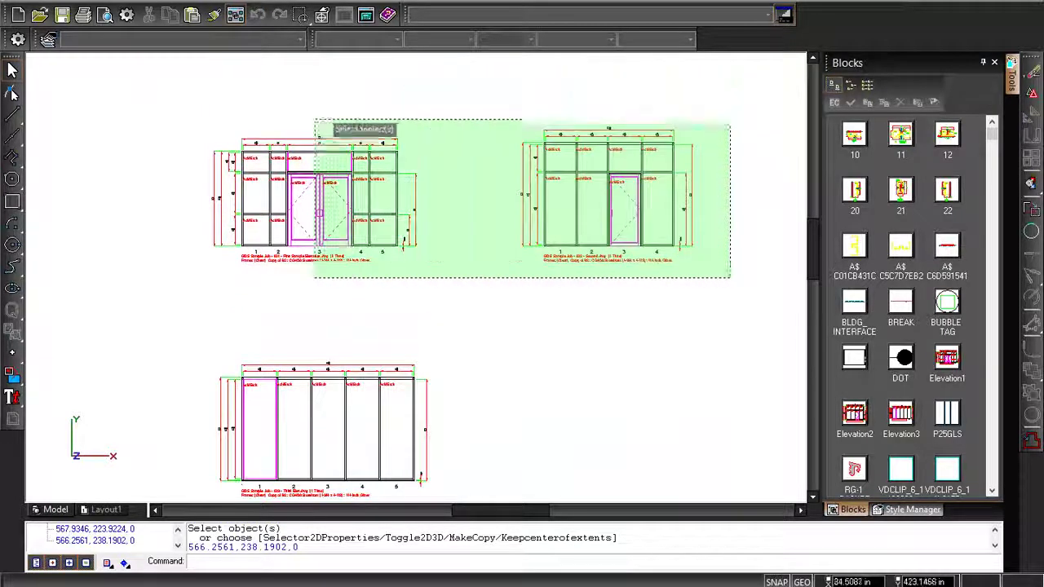
left_click(159, 120)
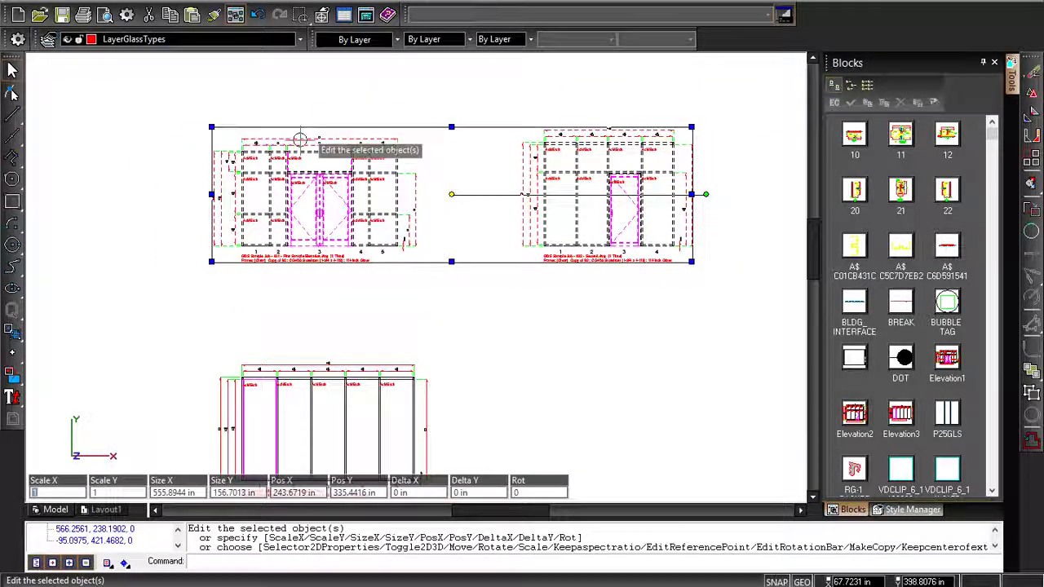
left_click(185, 237)
left_click(179, 181)
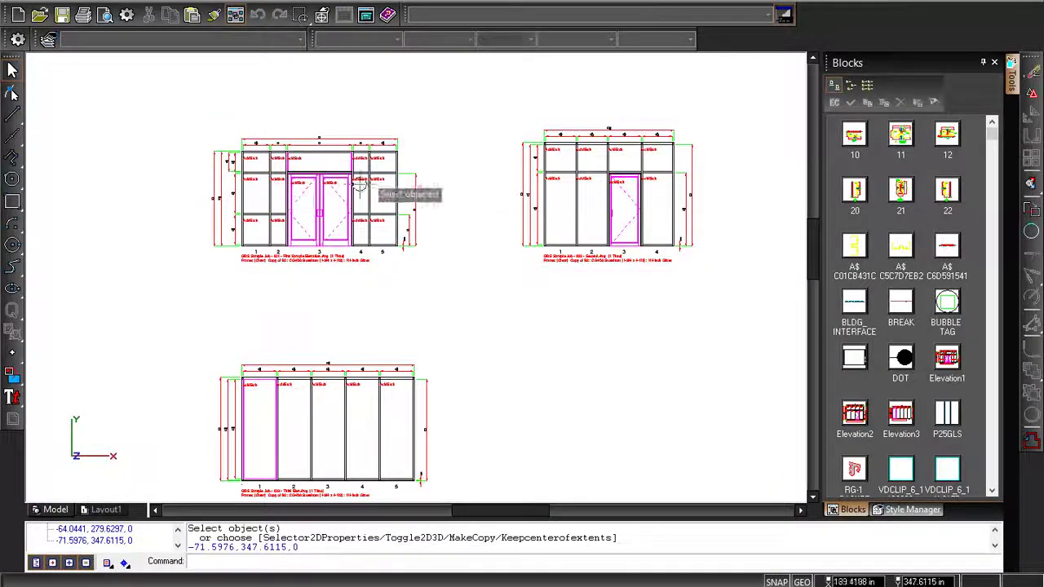
left_click(685, 206)
left_click(739, 290)
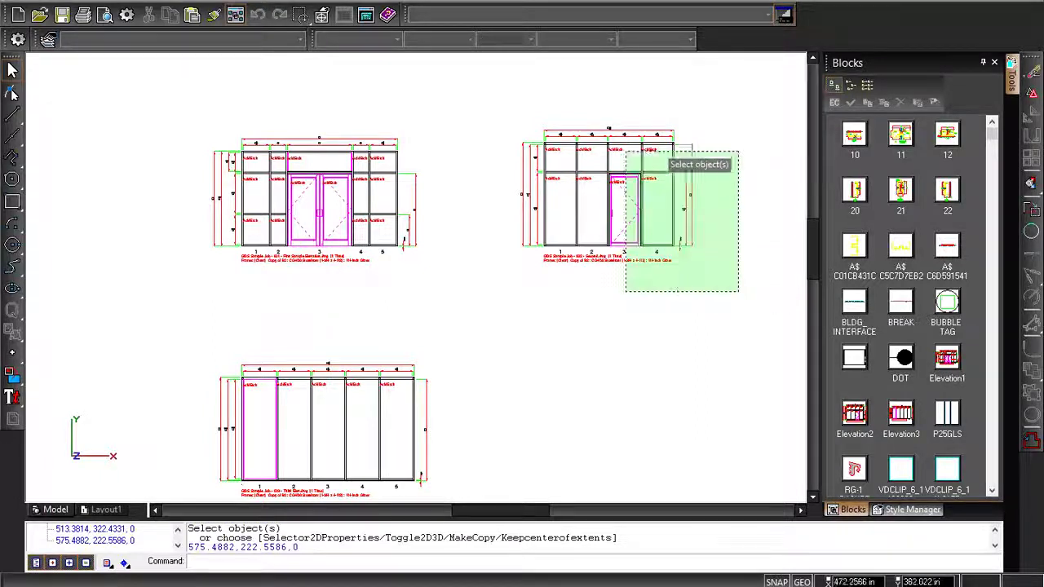
left_click(149, 103)
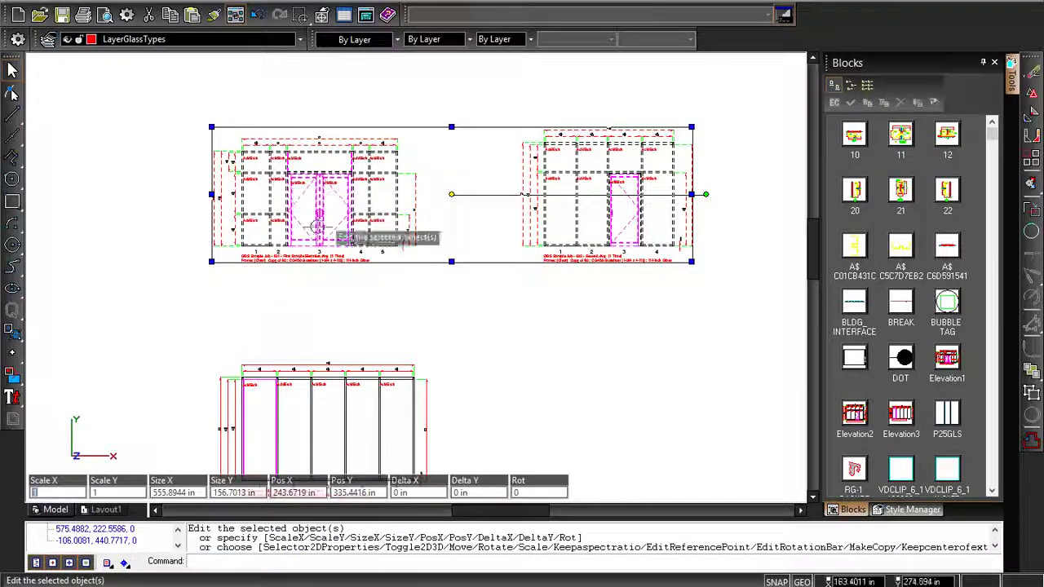
Move all three elevations together up and to the left, to about X 186.8 in, Y 270 in, and deselect them.
key("ctrl+a")
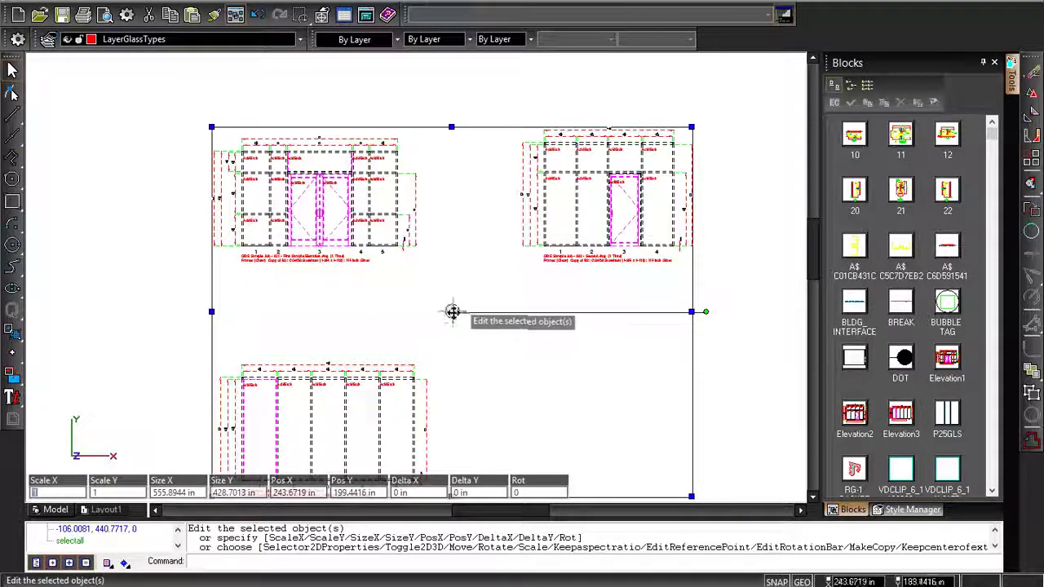
left_click(452, 311)
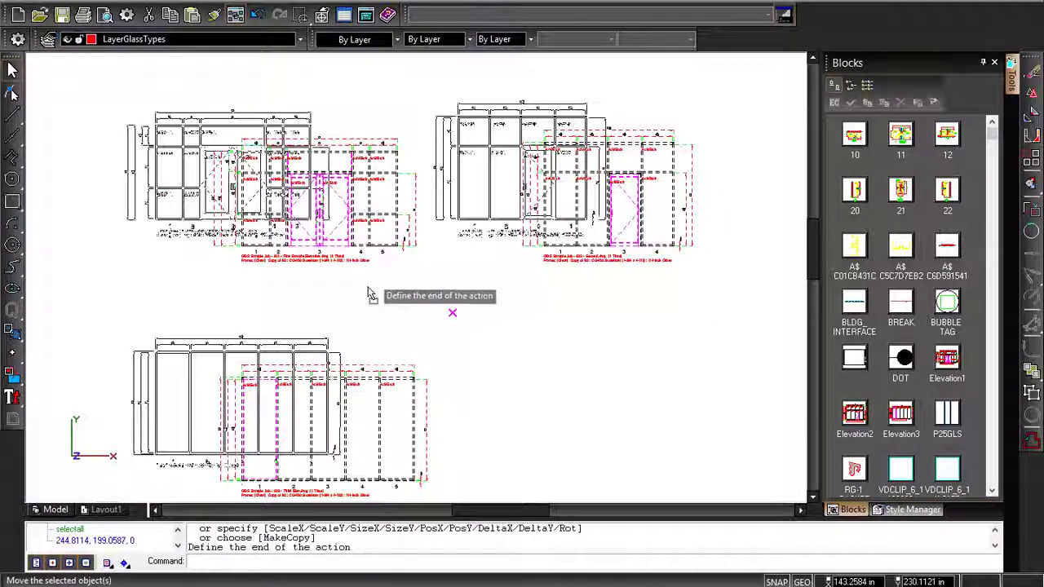
left_click(402, 250)
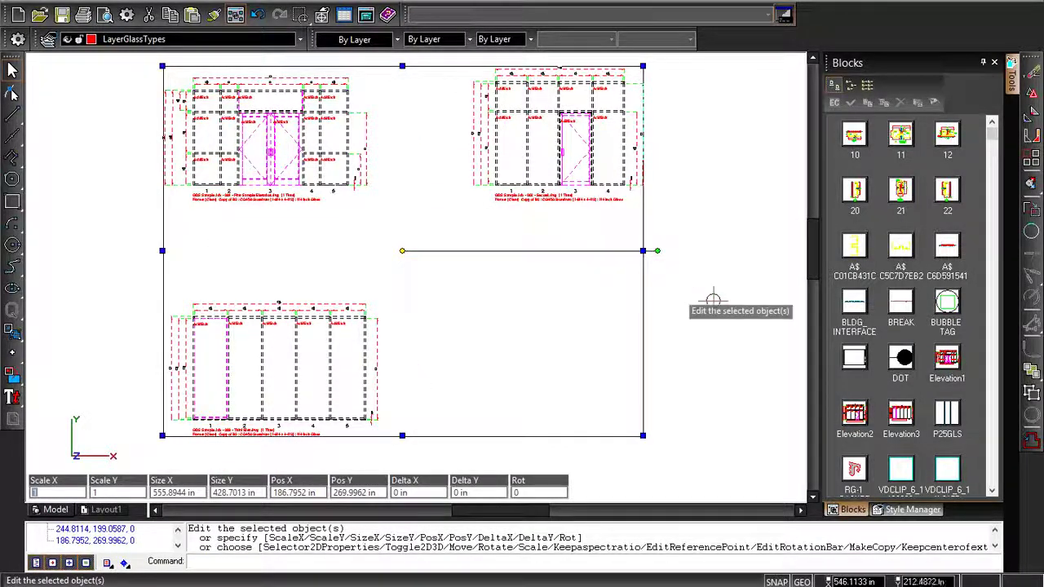
key("Escape")
Move the second elevation closer to the first one, to about X 216.7 in, Y 338.2 in.
left_click(559, 132)
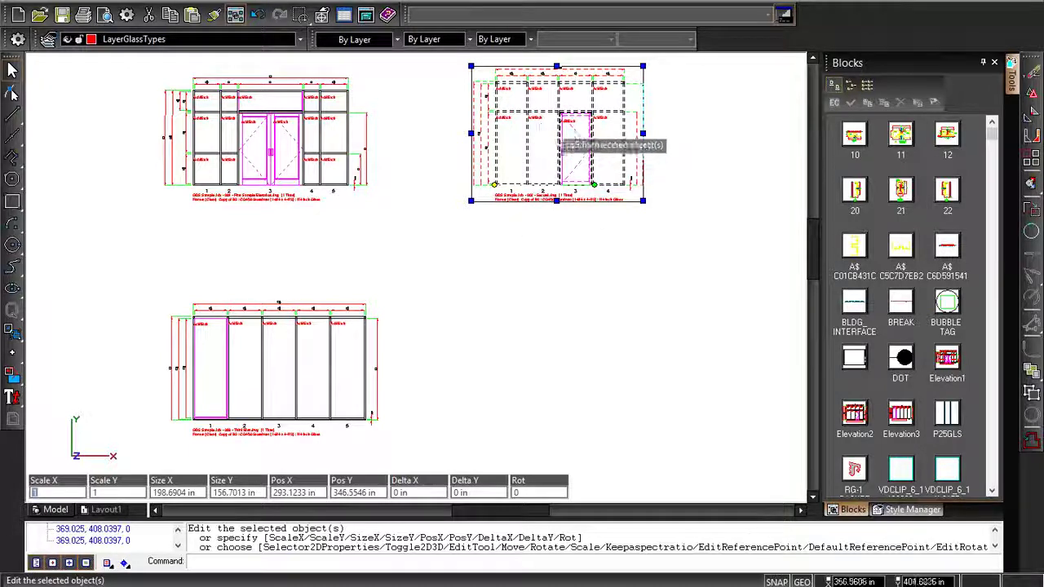
left_click(557, 126)
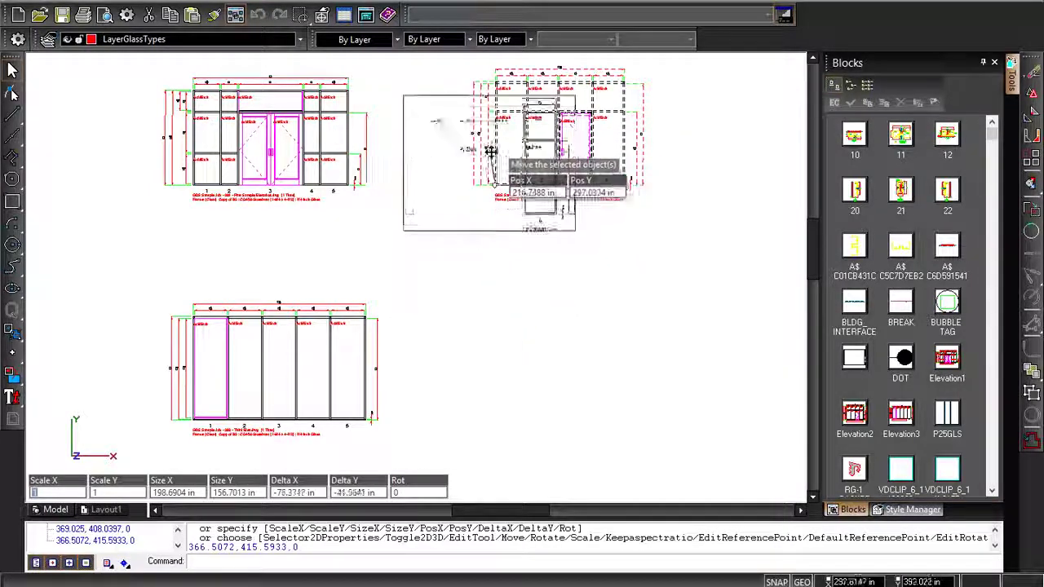
left_click(492, 130)
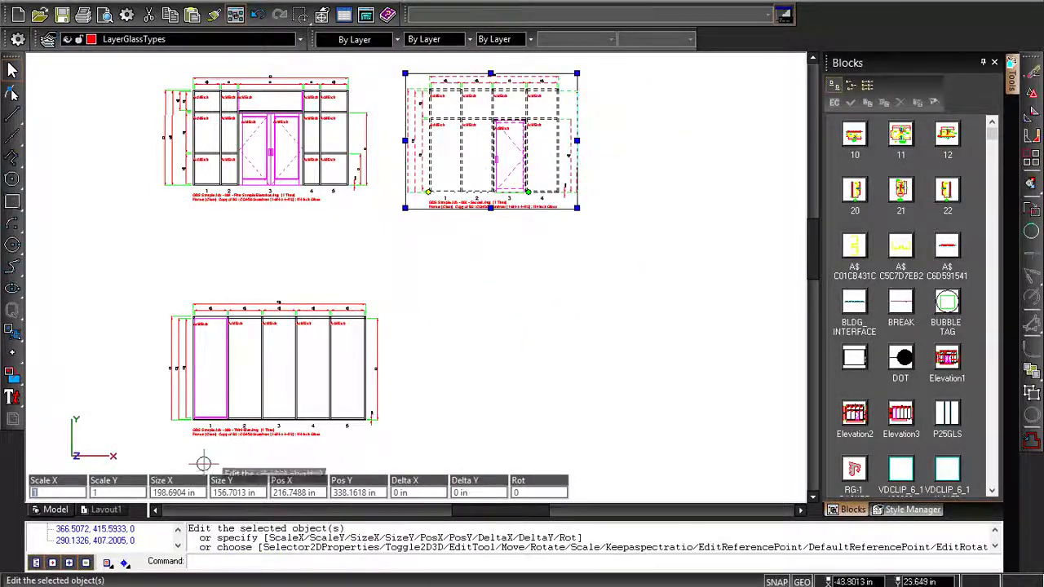
Move the third elevation about 89 in up and 12 in left, directly beneath the first elevation, and deselect it.
left_click(258, 374)
left_click(278, 371)
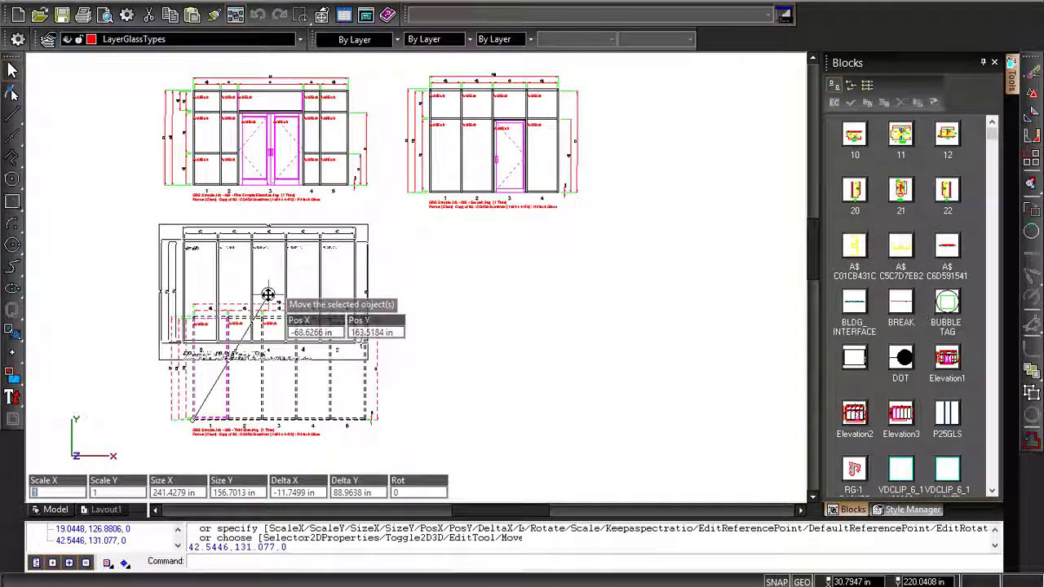
left_click(268, 295)
key("Escape")
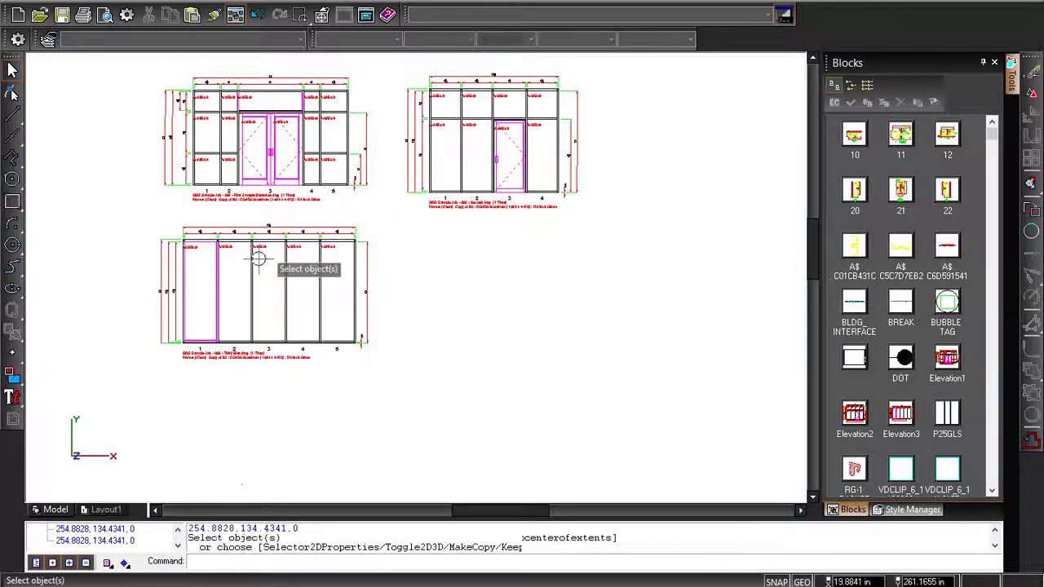
Explode all three elevations into their constituent parts, and test-select one vertical mullion of the second elevation before deselecting it.
key("ctrl+a")
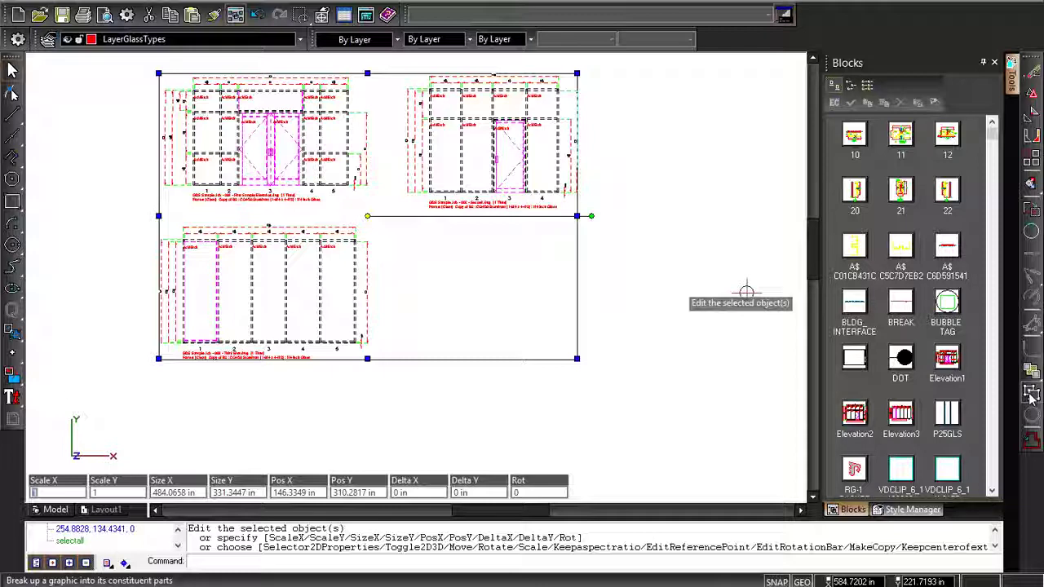
left_click(1032, 397)
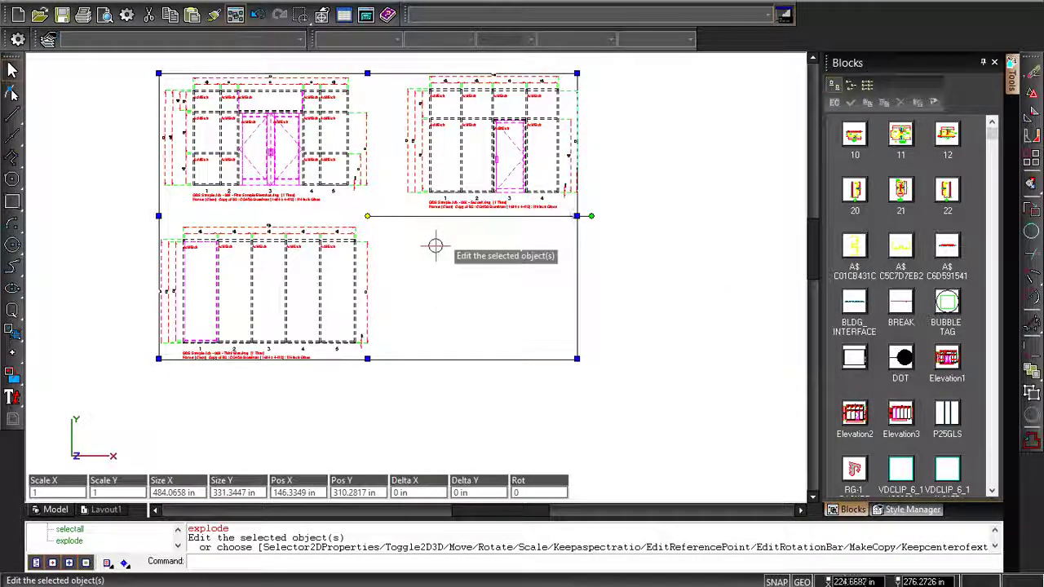
left_click(652, 319)
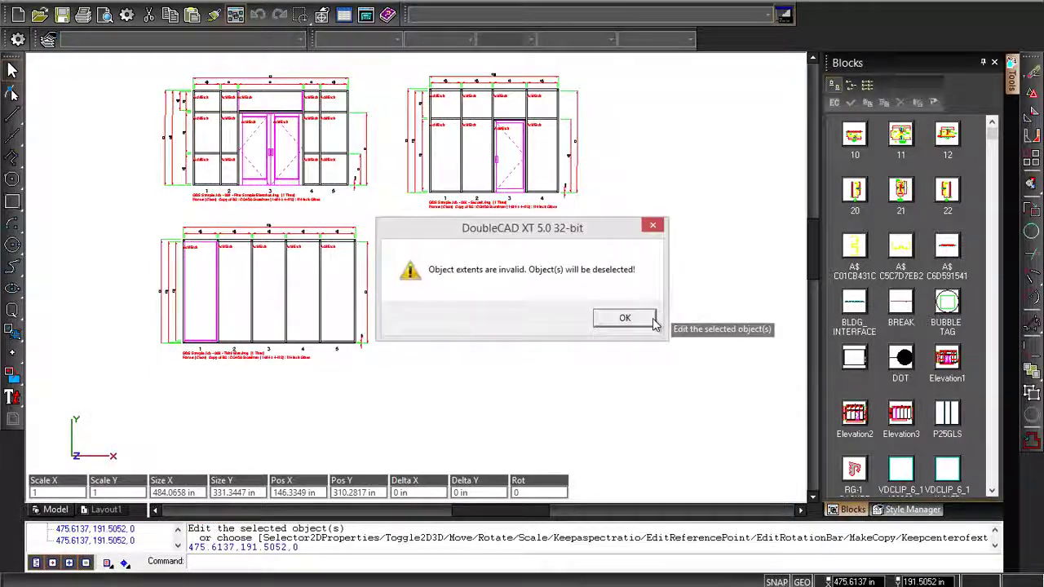
left_click(619, 317)
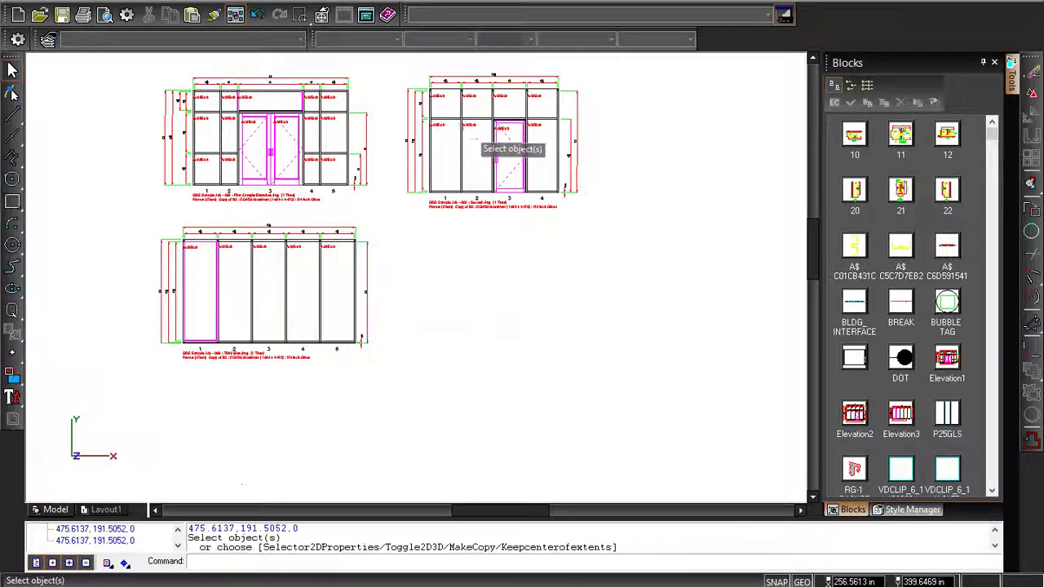
left_click(460, 144)
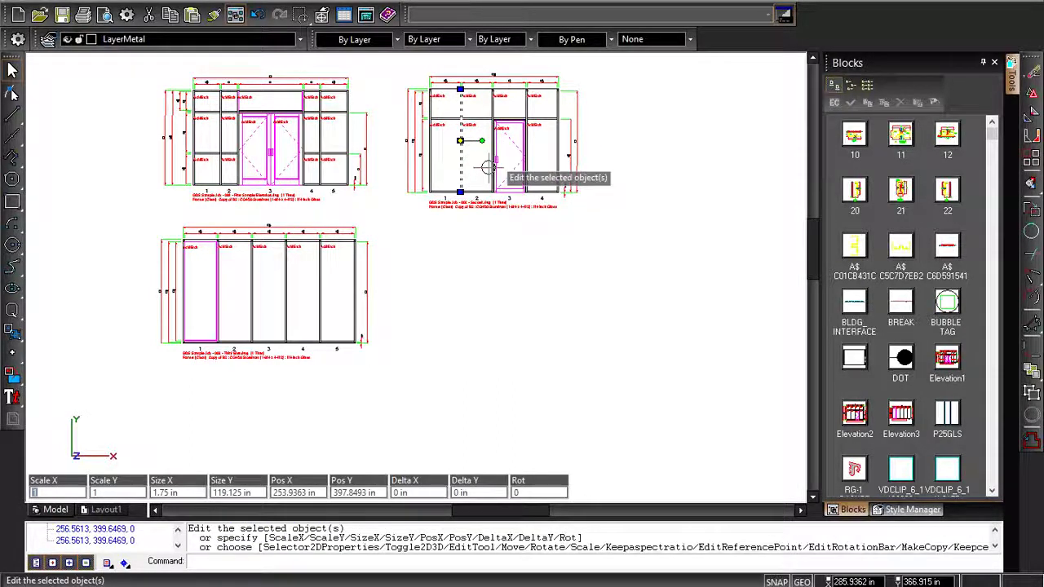
left_click(624, 305)
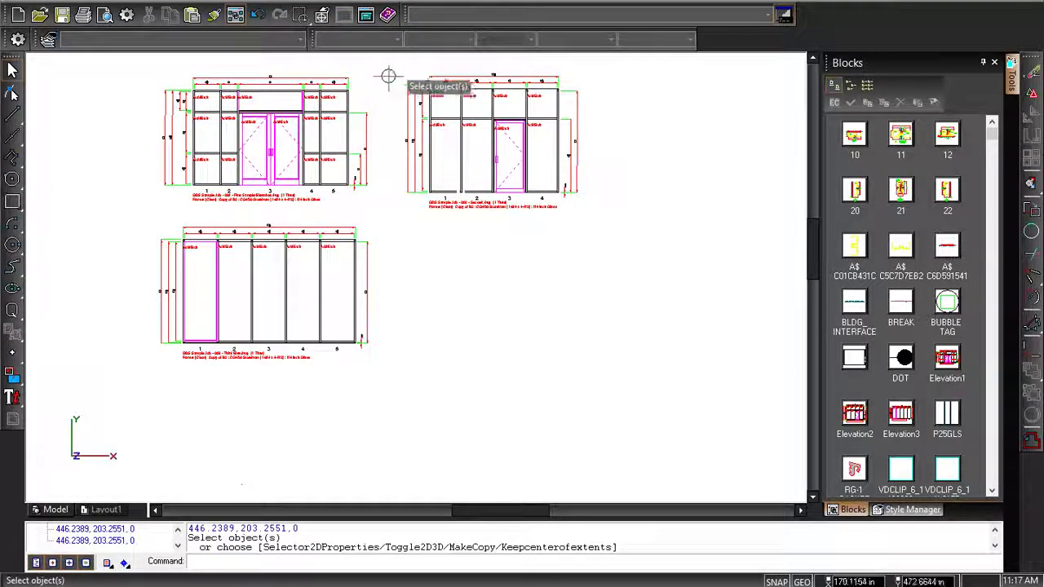
Set the dimension text height of all three elevations to 2.5 in the object properties, and deselect them.
key("ctrl+a")
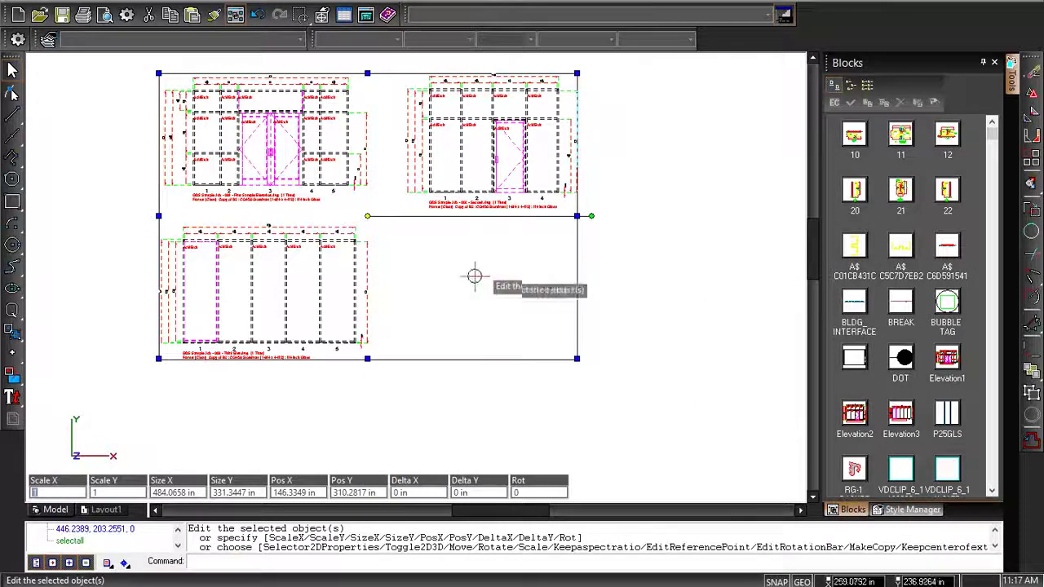
right_click(433, 268)
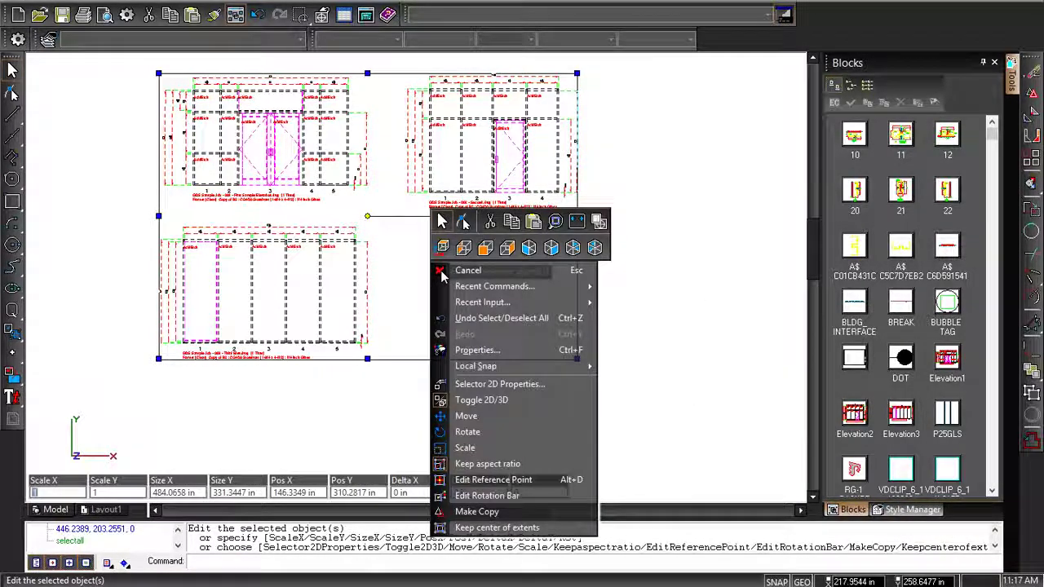
left_click(470, 350)
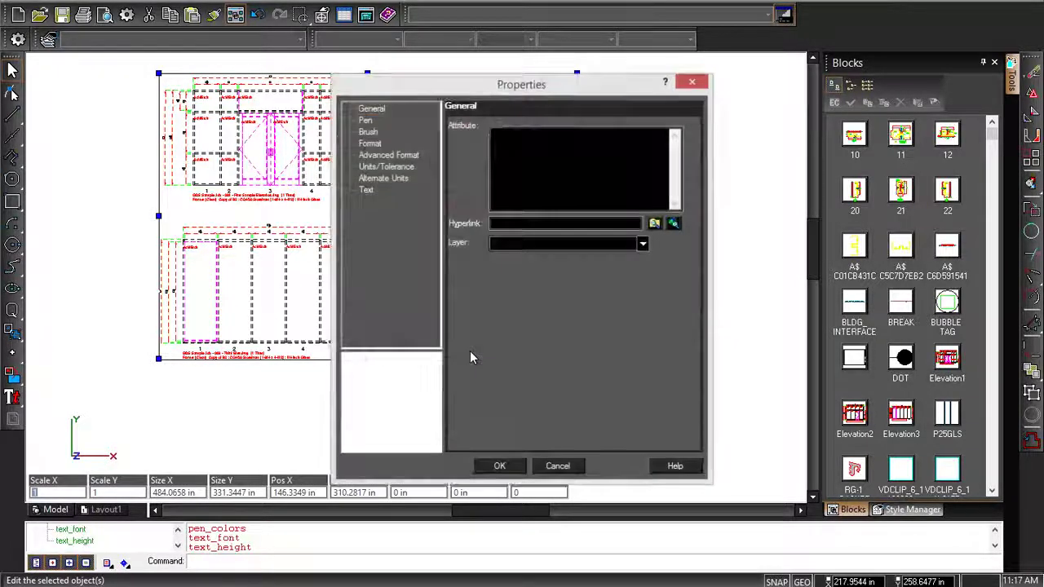
left_click(370, 143)
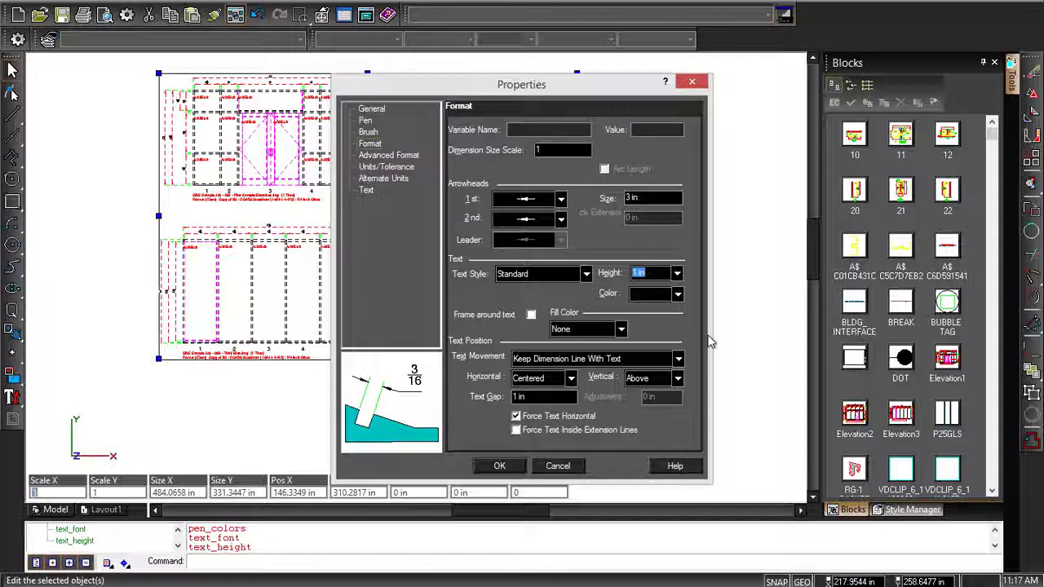
type("2.5")
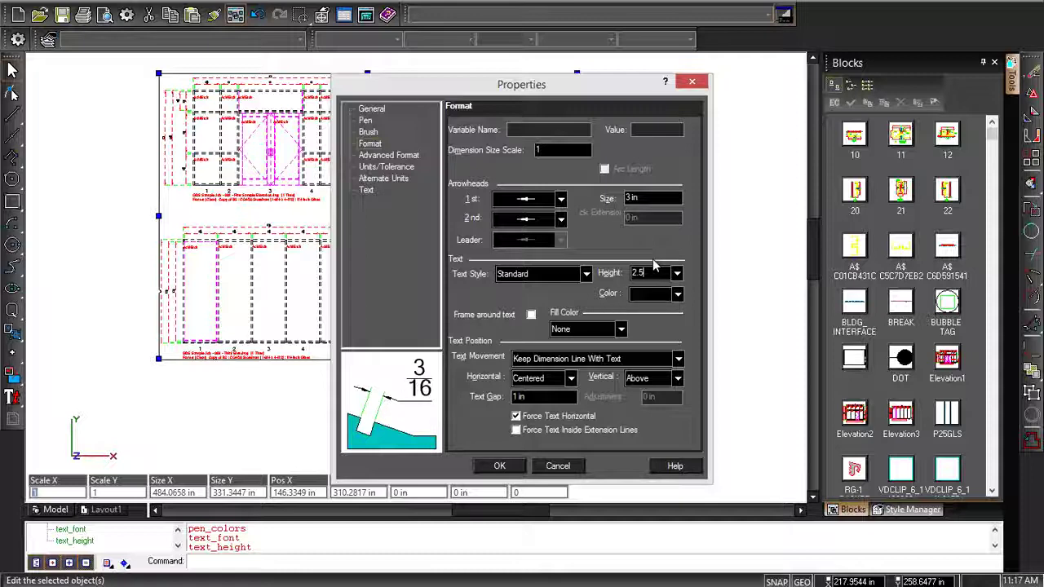
key("BackSpace")
key("BackSpace")
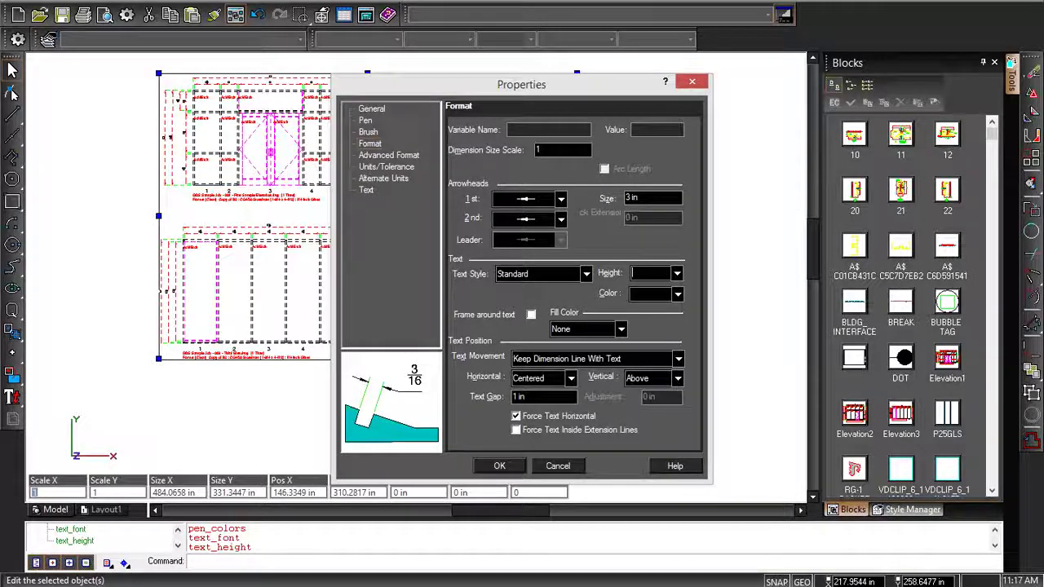
type("3")
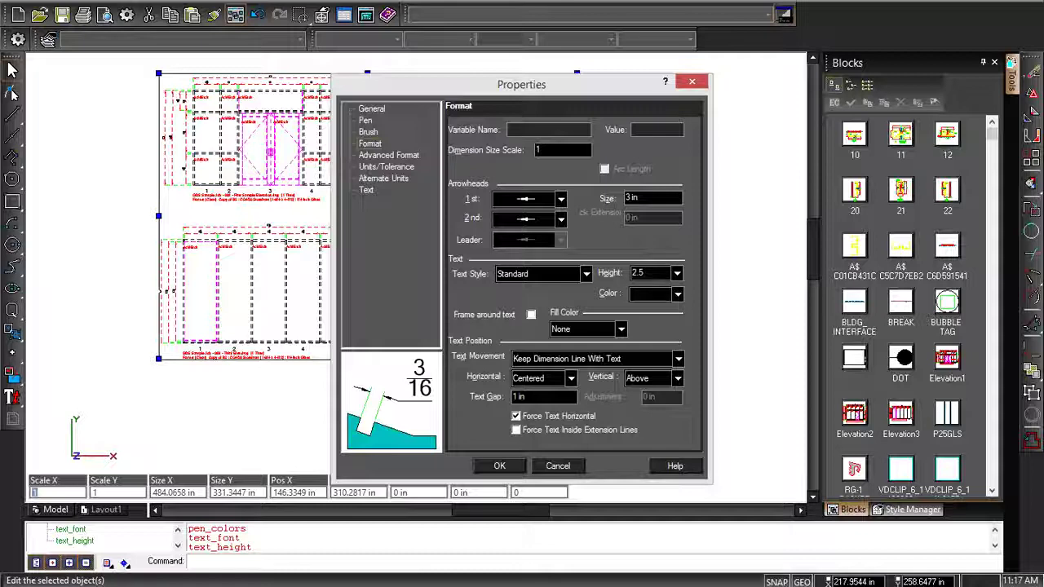
left_click(497, 469)
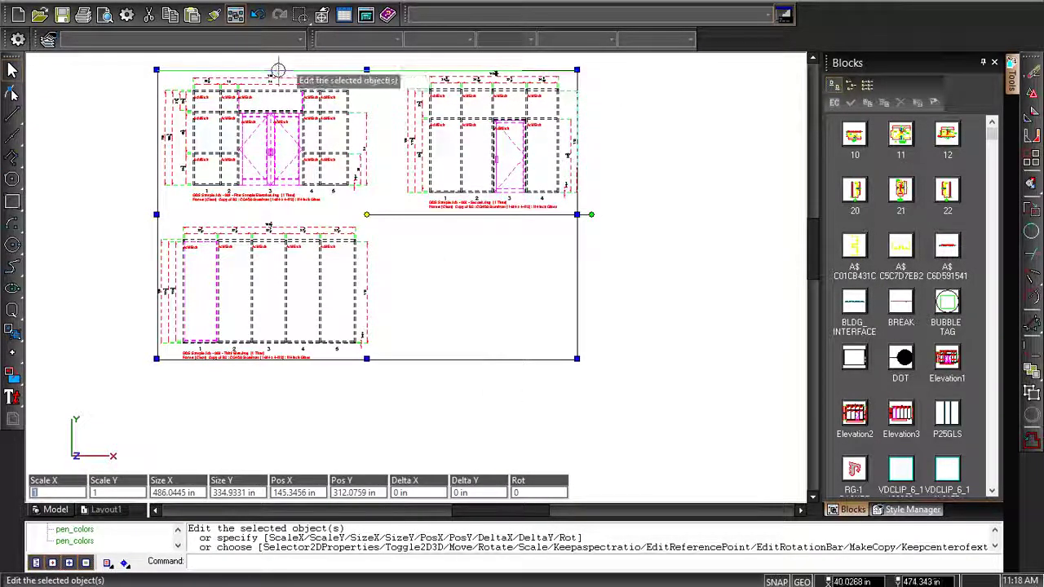
left_click(426, 309)
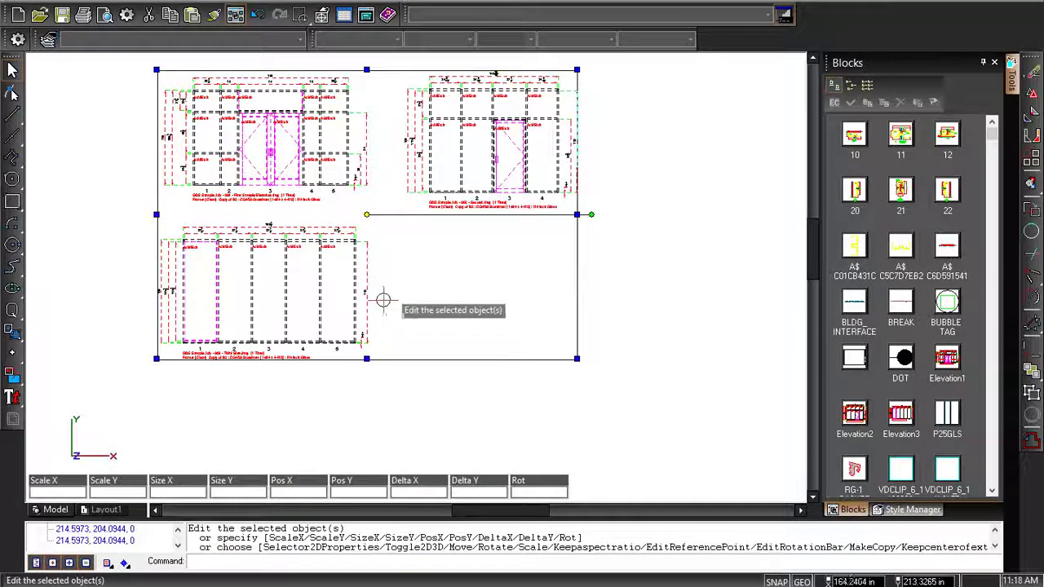
left_click(397, 389)
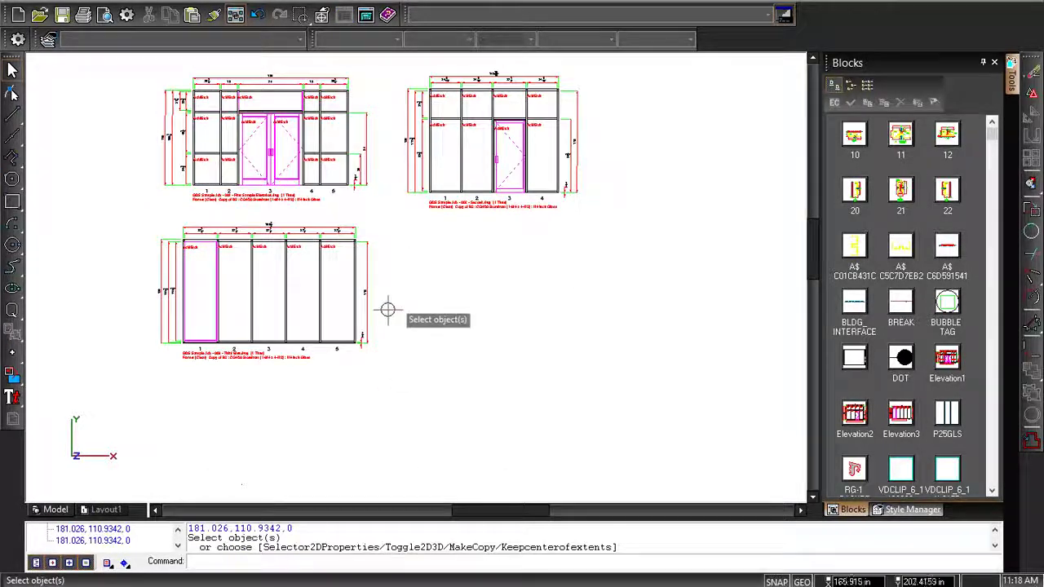
Examine the dimension text of the third elevation up close and check the overall arrangement of the elevations.
scroll(377, 296, "up", 3)
scroll(377, 295, "up", 2)
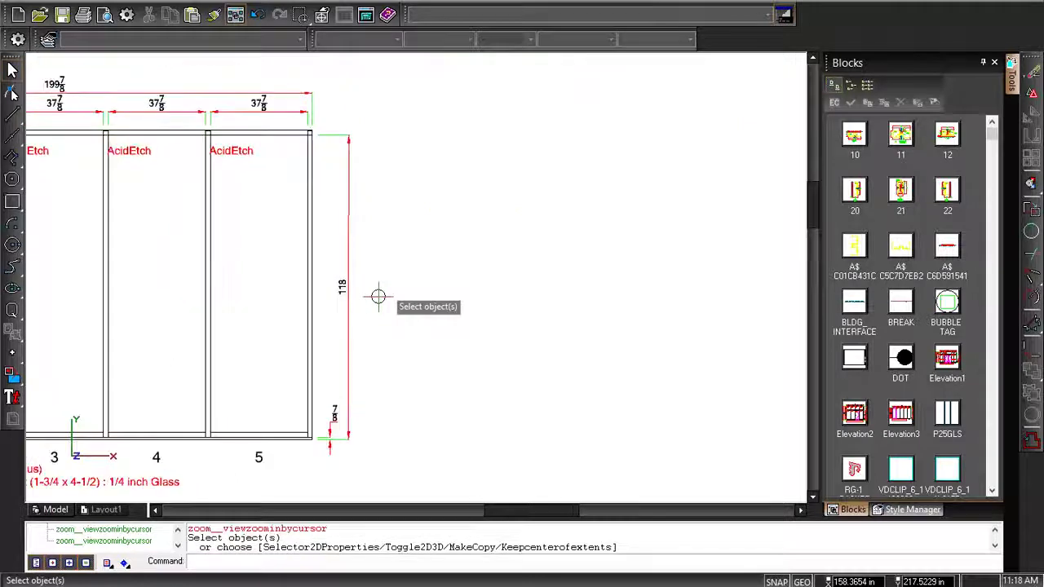
scroll(377, 296, "down", 1)
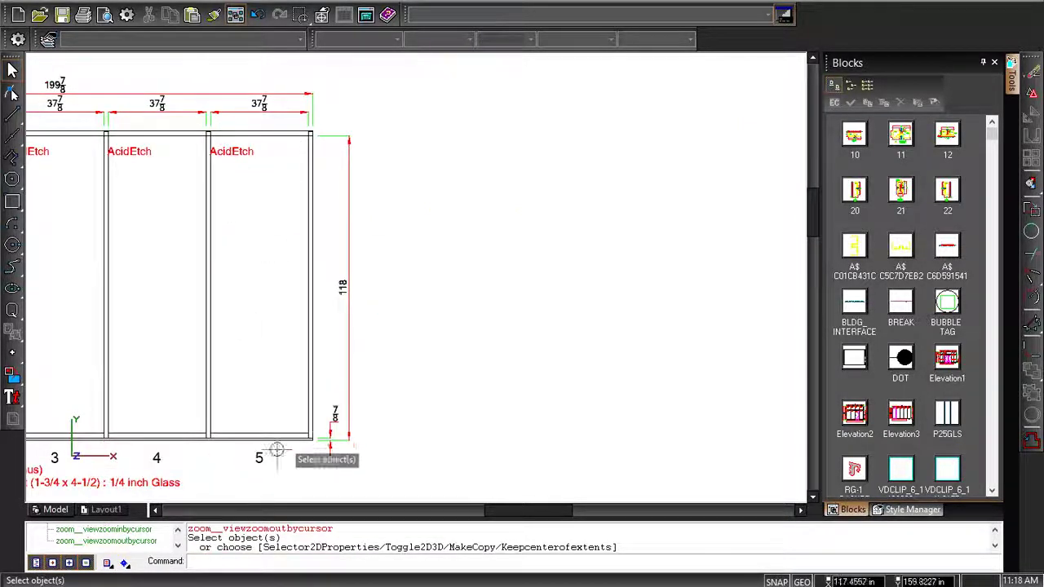
scroll(541, 275, "down", 5)
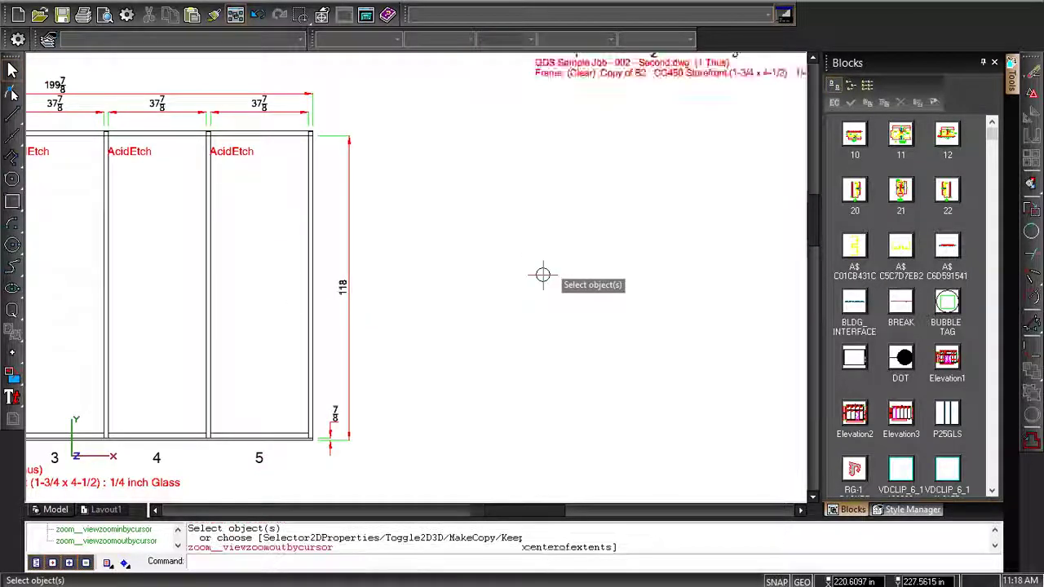
scroll(540, 275, "down", 2)
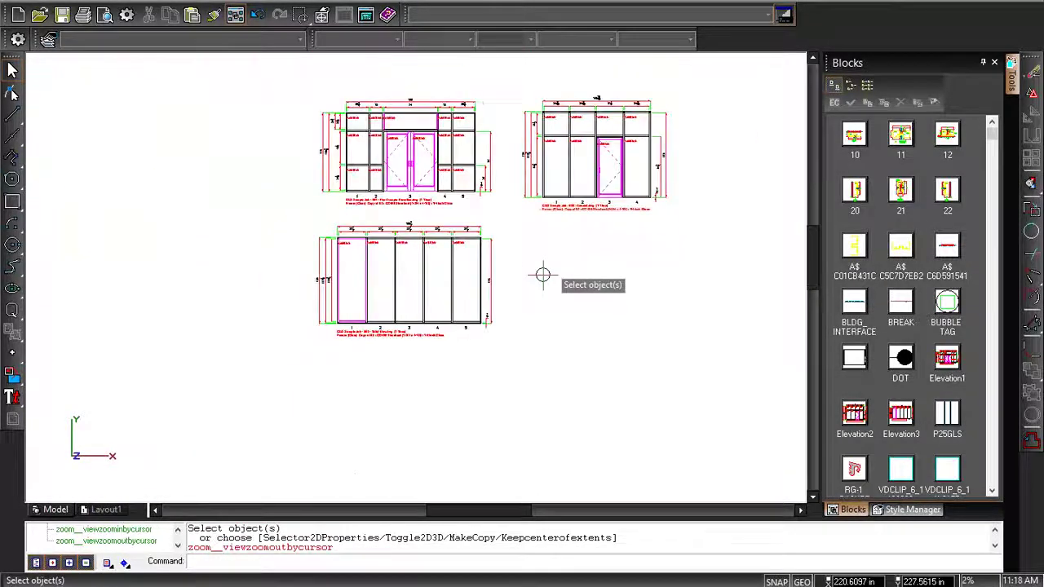
left_click(592, 168)
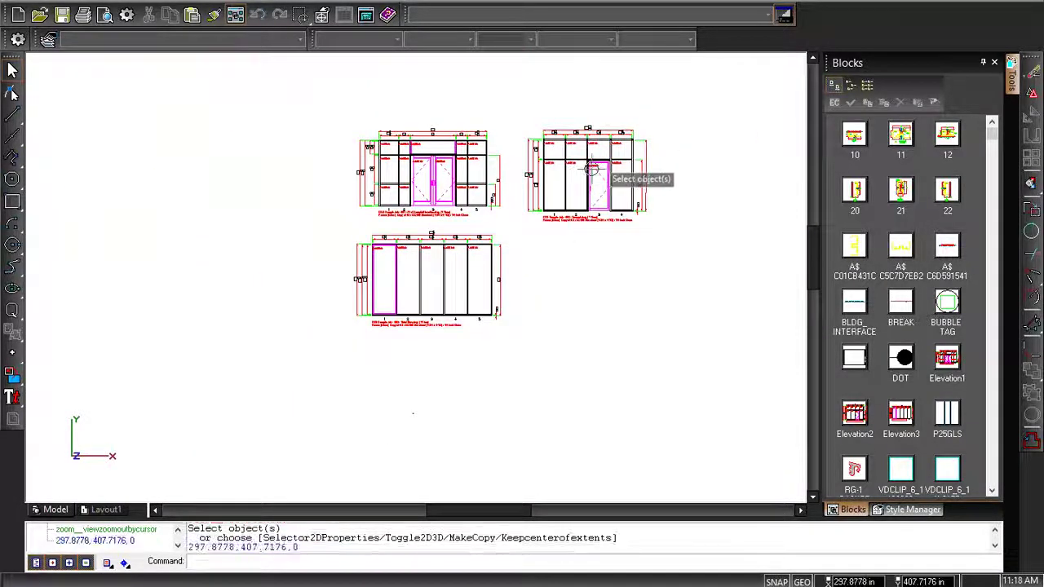
left_click(575, 373)
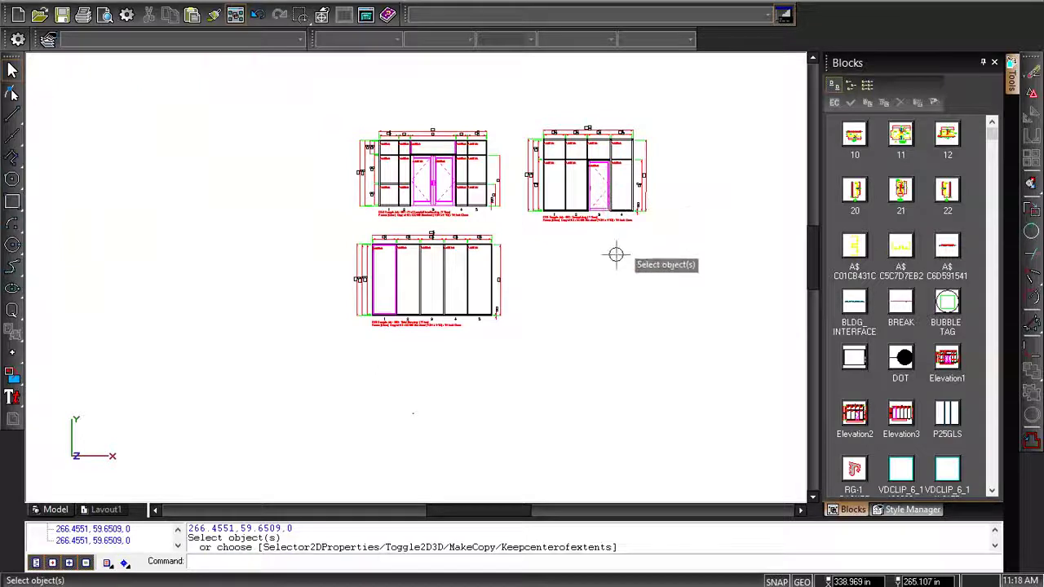
left_click(612, 290)
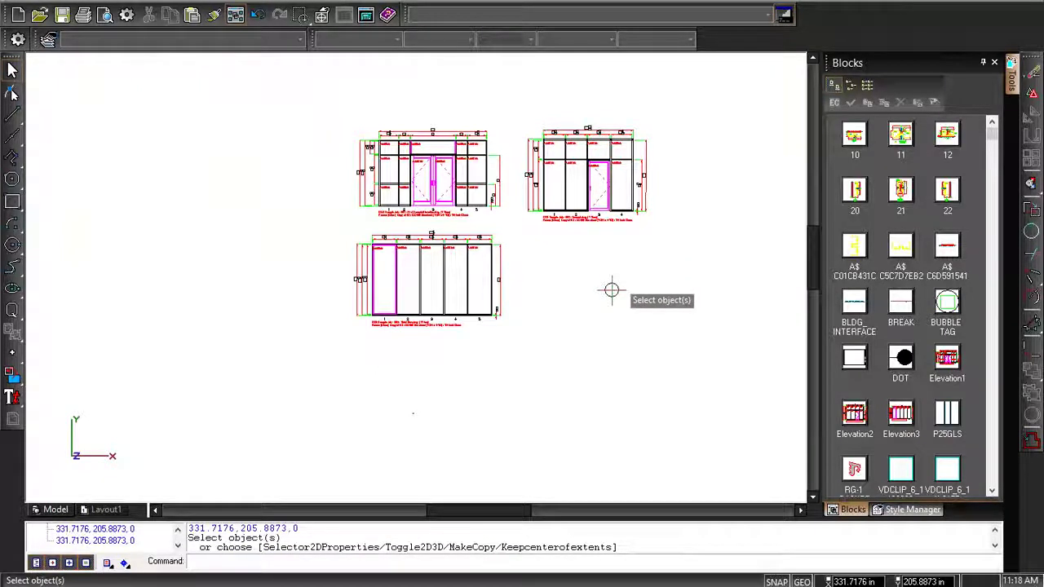
left_click(321, 109)
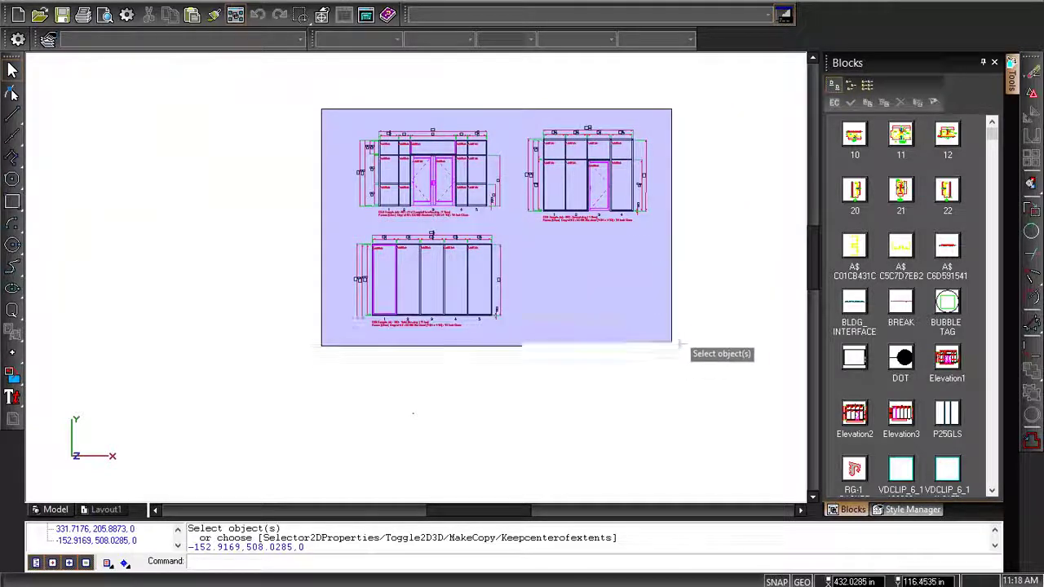
left_click(672, 344)
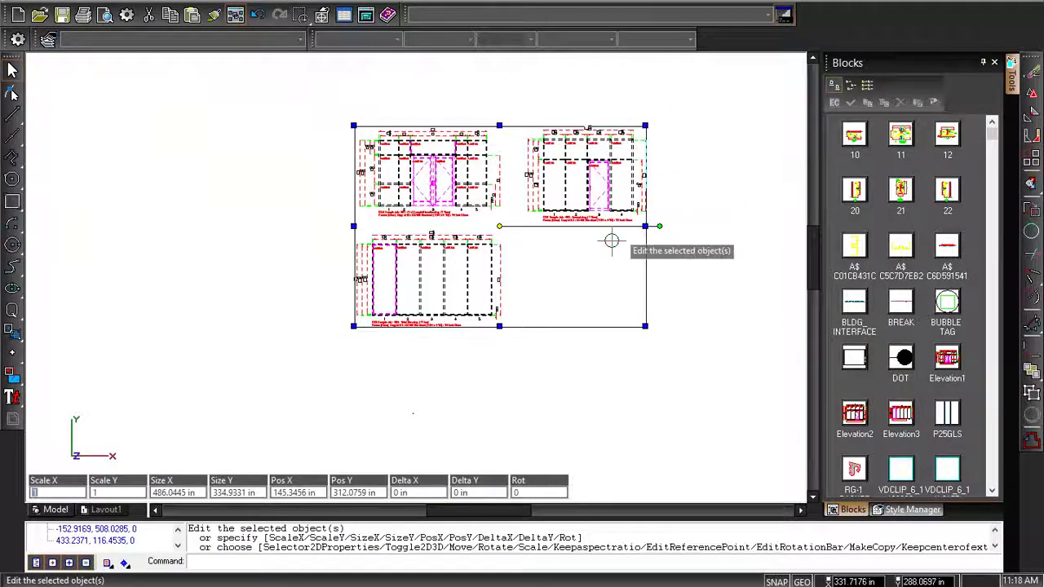
left_click(657, 433)
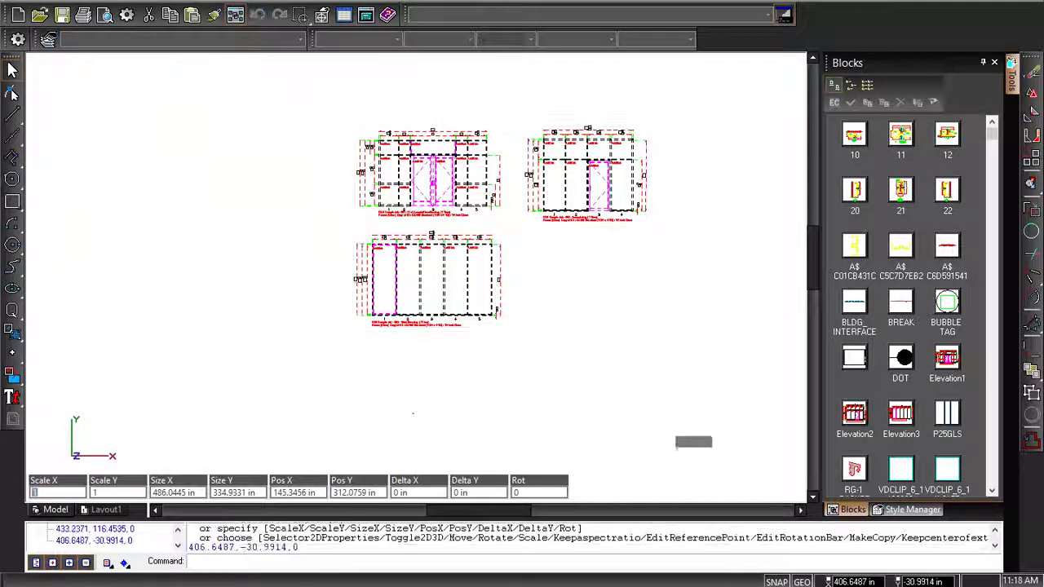
Window-select the second elevation, move it slightly closer to the first one, to about X 277 in, Y 402.2 in, and deselect it.
left_click(516, 121)
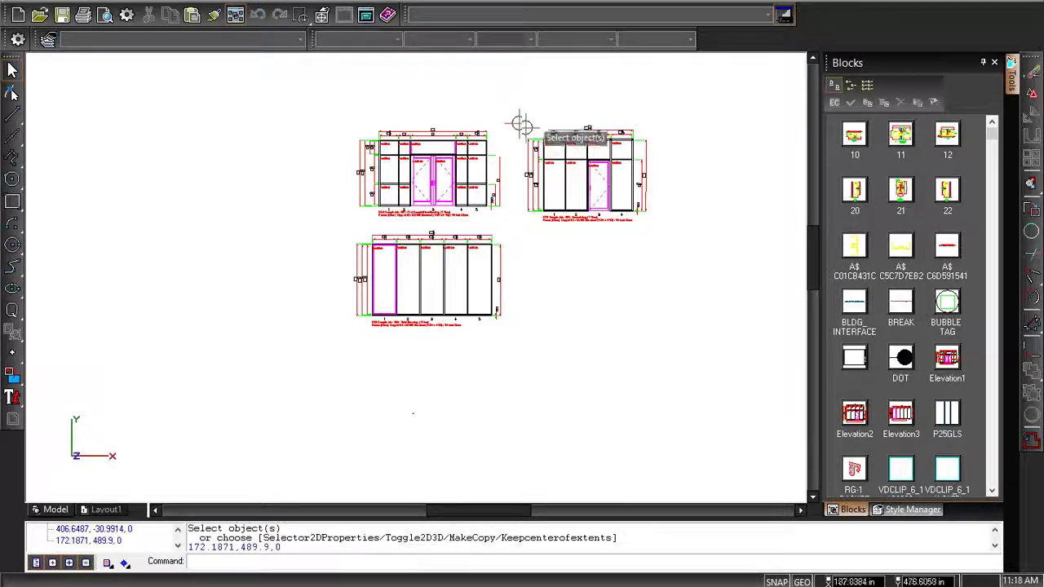
left_click(658, 241)
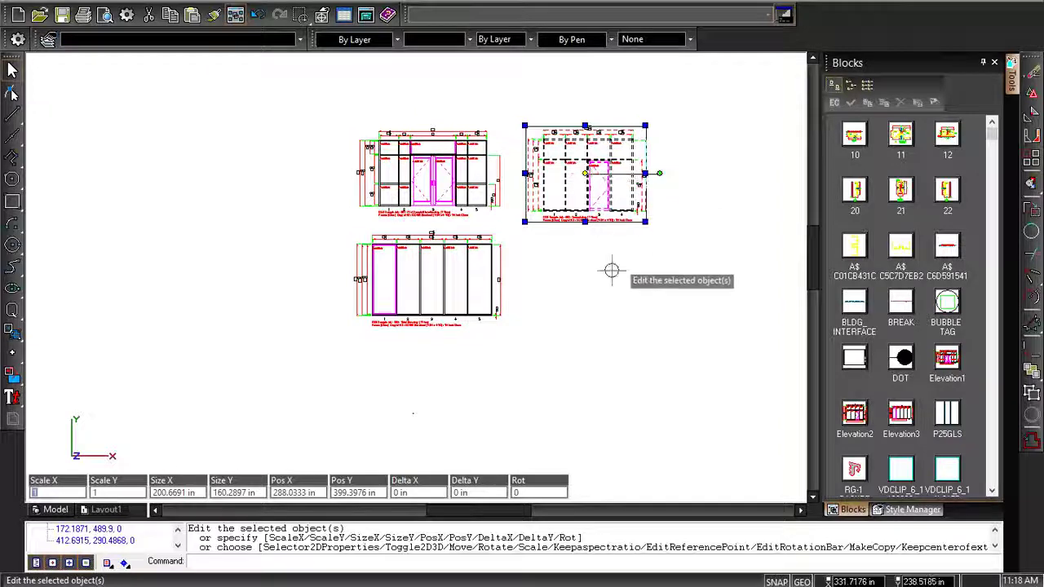
left_click(587, 174)
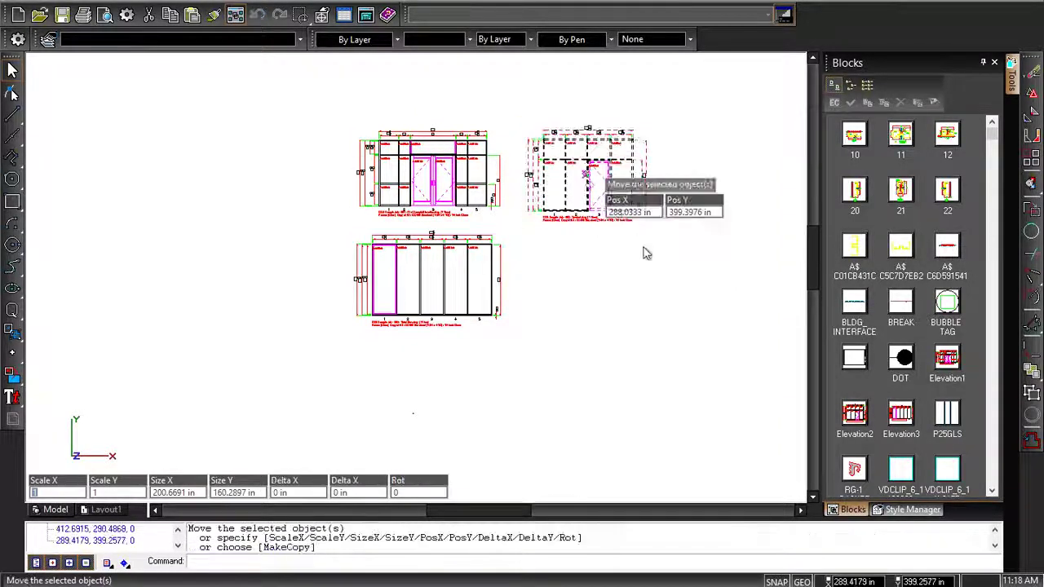
left_click(601, 129)
left_click(571, 157)
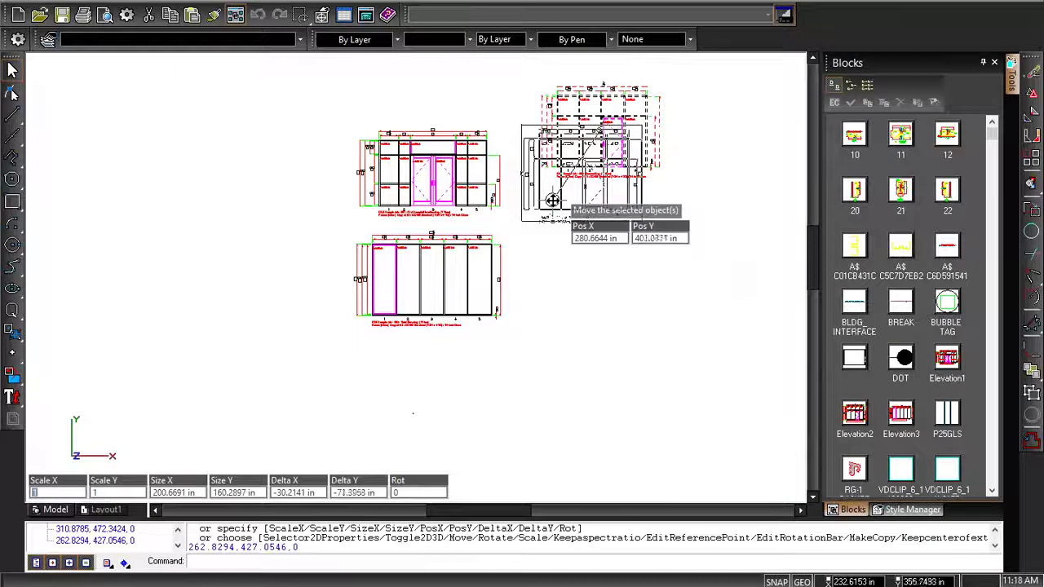
left_click(550, 200)
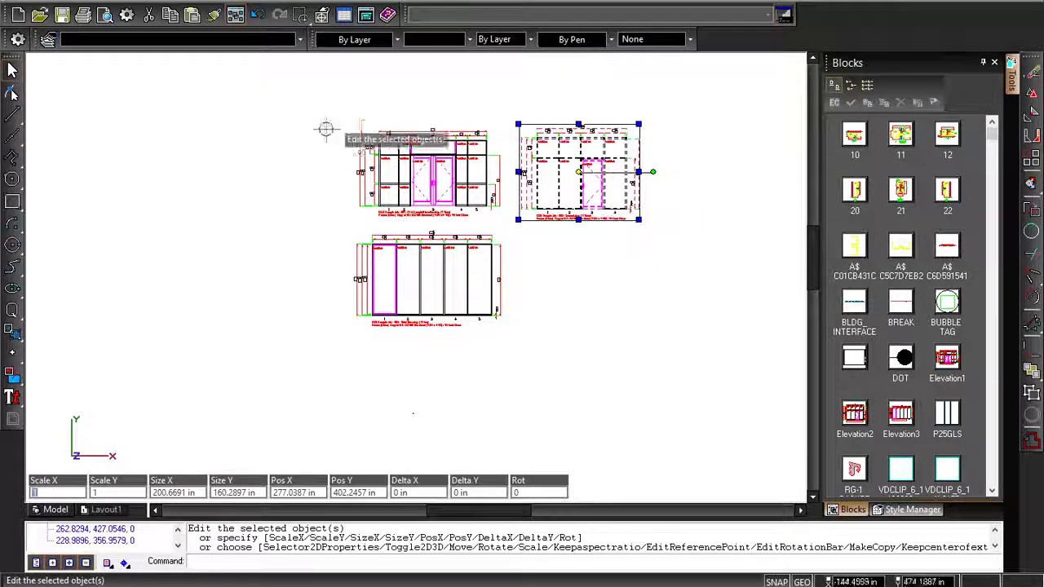
key("Escape")
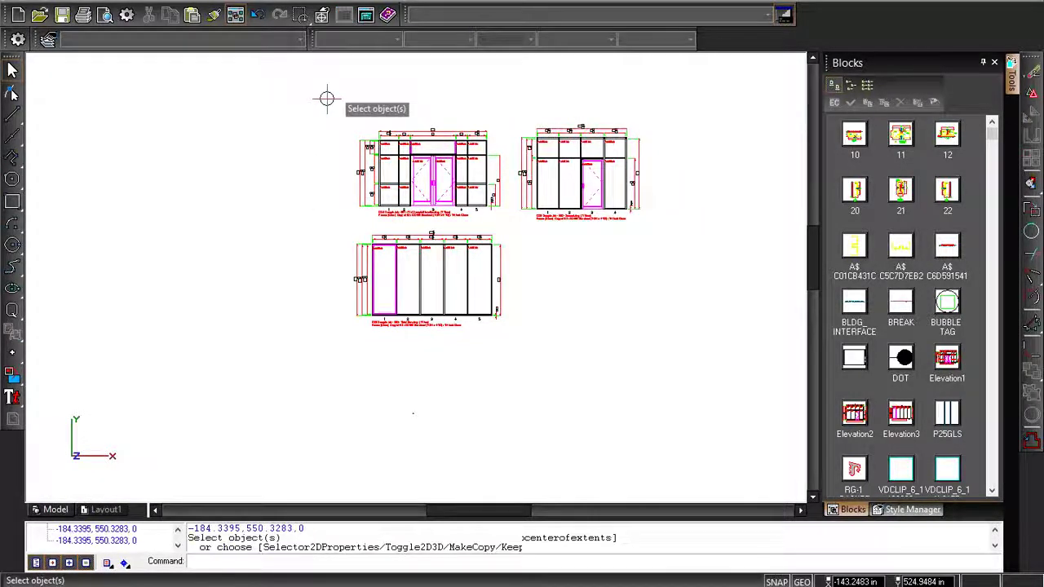
Window-select all three elevations, combine them into a single group, and deselect them.
left_click(327, 99)
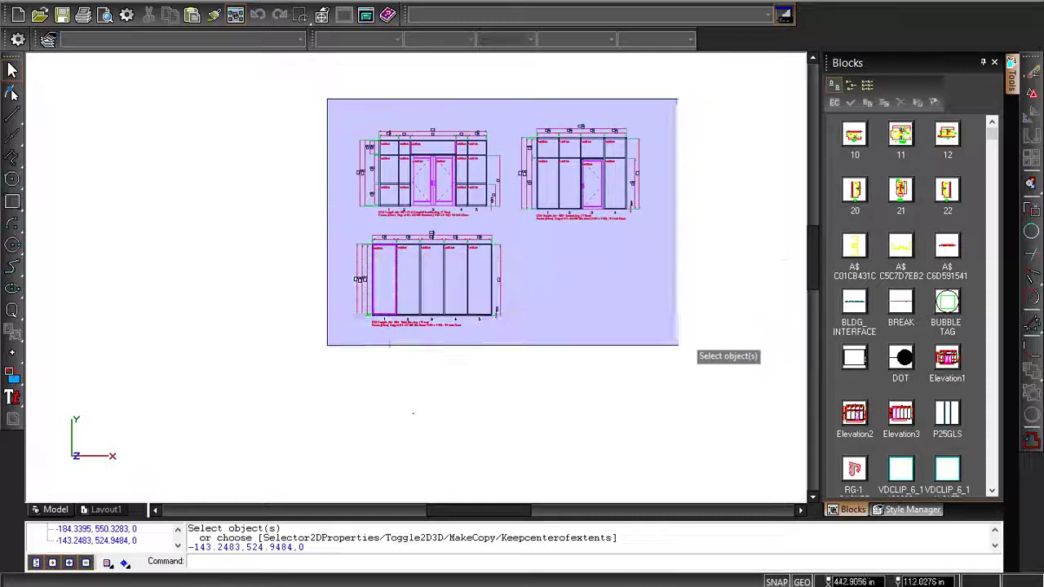
left_click(674, 366)
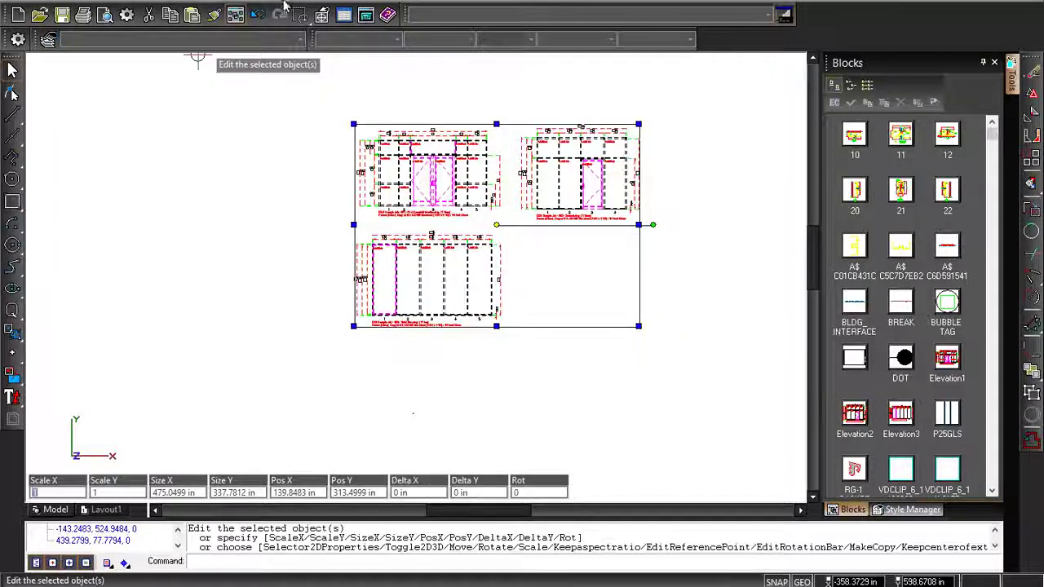
left_click(146, 0)
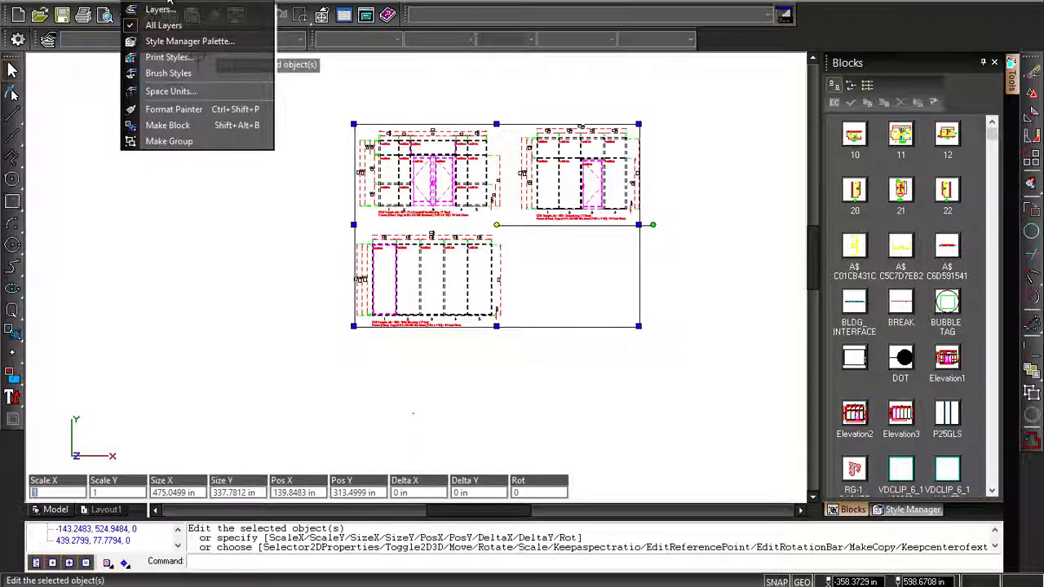
mouse_move(343, 5)
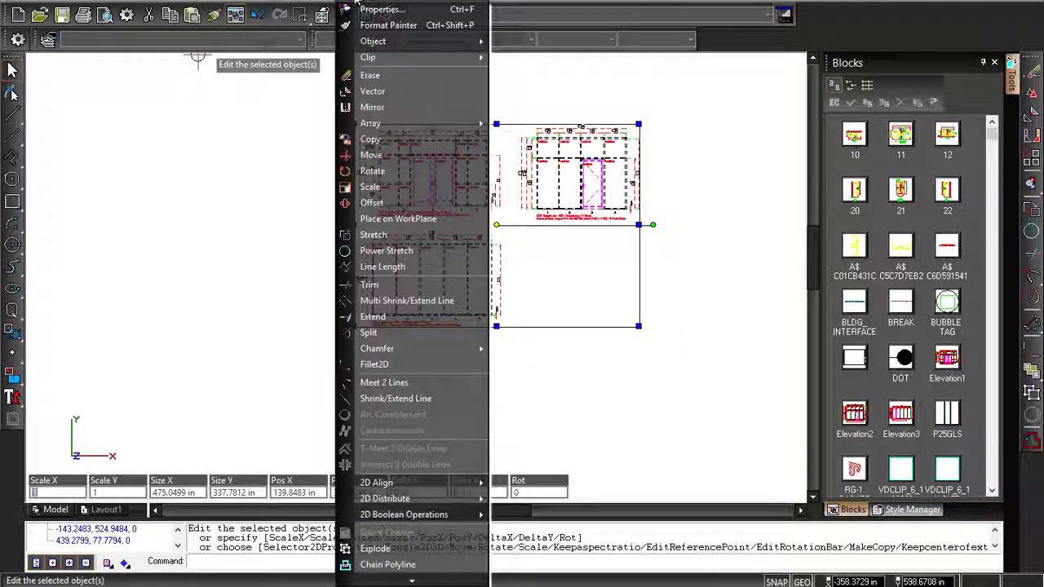
mouse_move(273, 5)
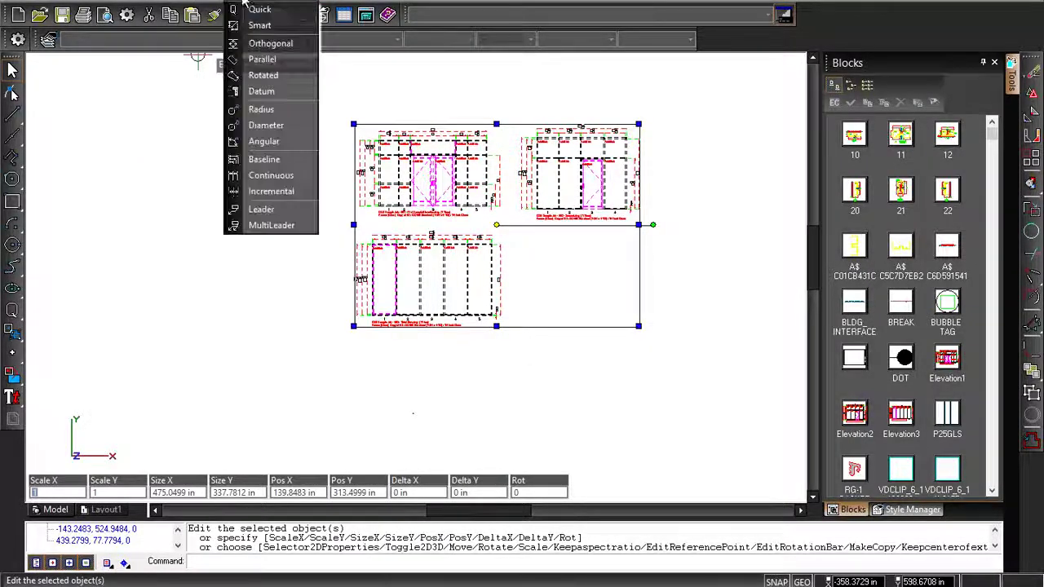
mouse_move(143, 3)
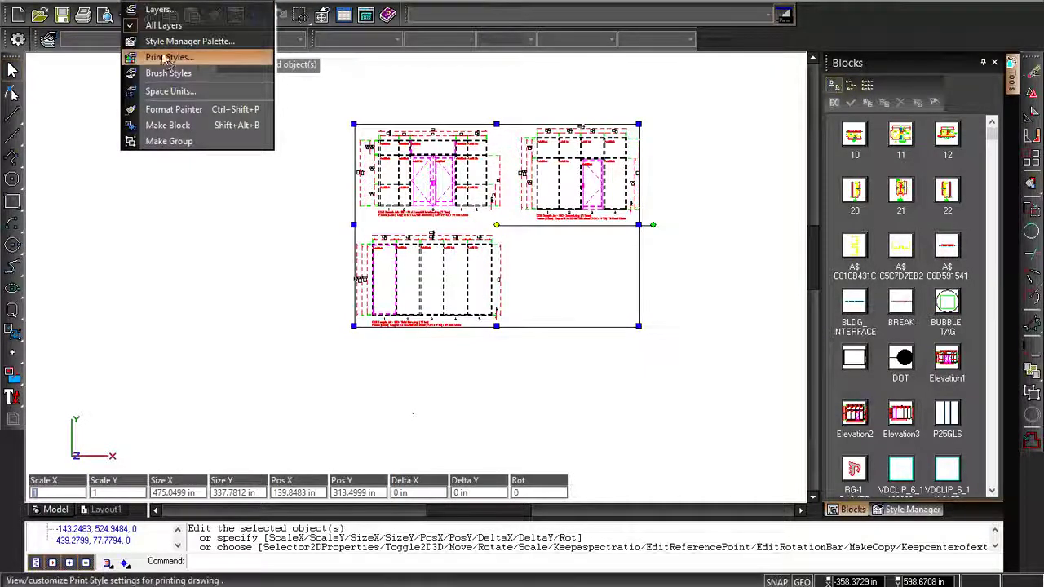
left_click(157, 141)
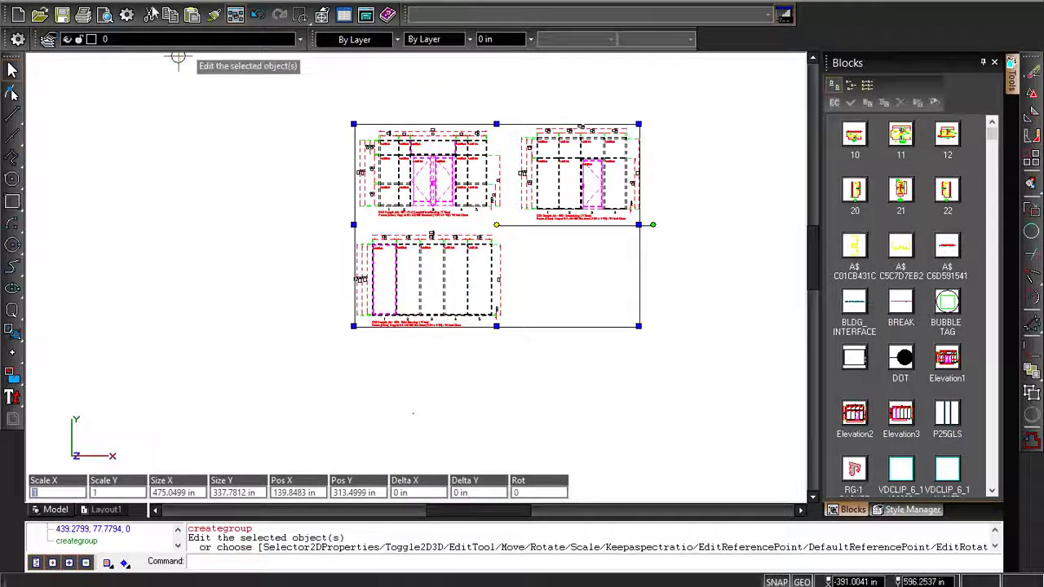
left_click(139, 3)
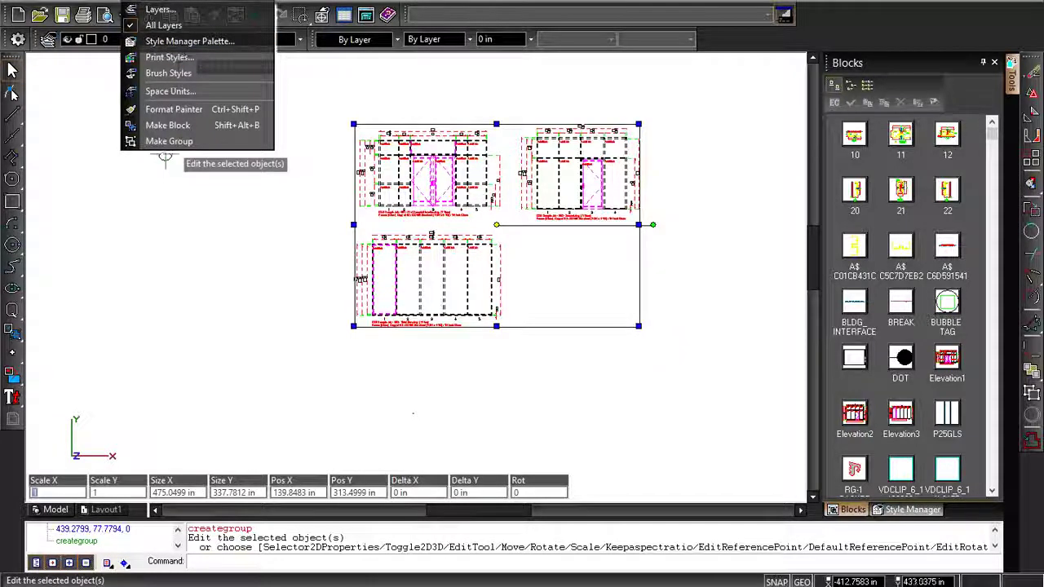
left_click(133, 335)
left_click(133, 335)
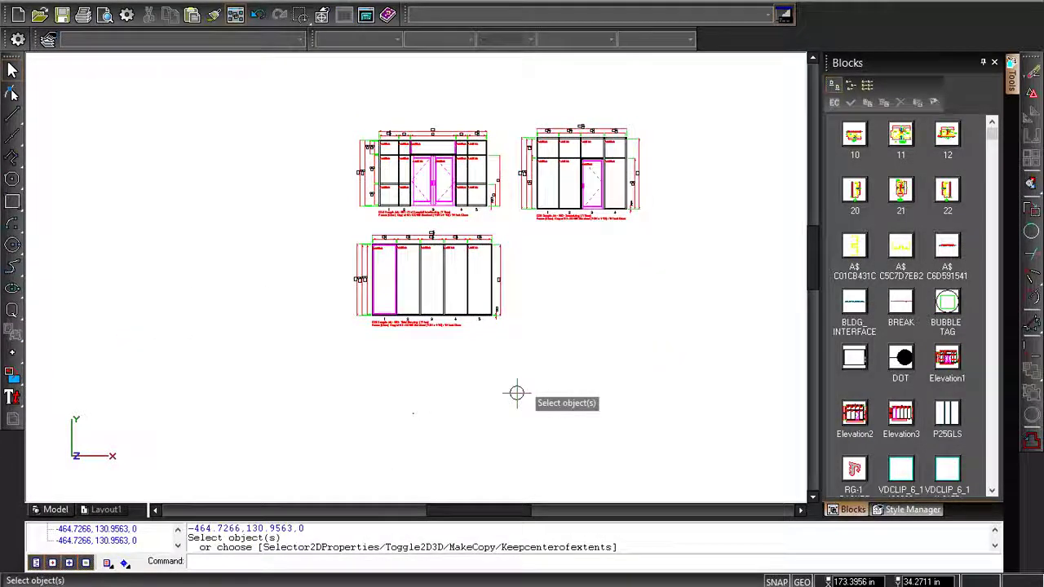
Select the grouped elevations, move them by their reference point to about X -194 in, Y 135.8 in, and deselect them.
left_click(469, 282)
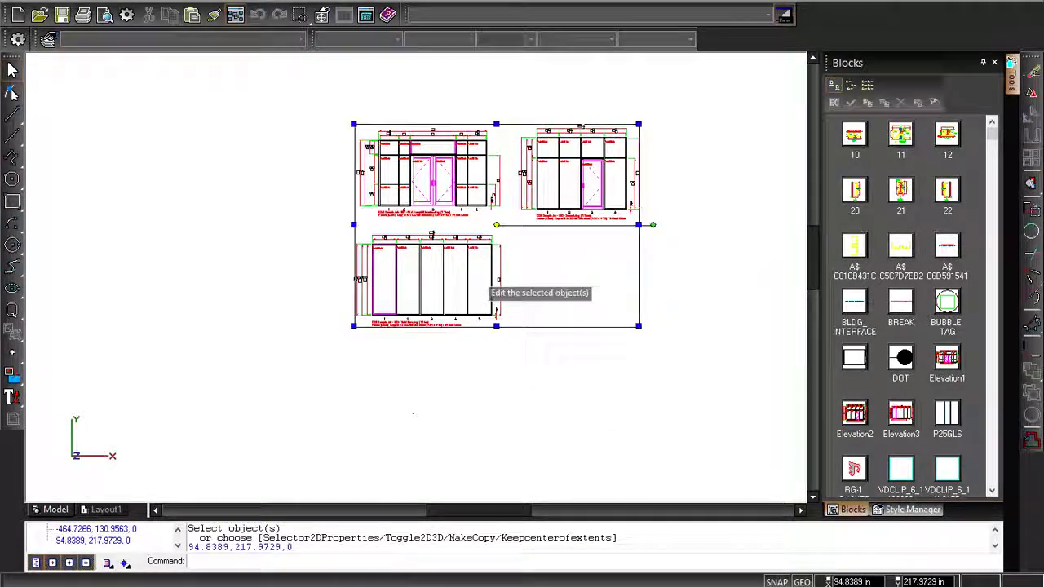
left_click(495, 225)
left_click(496, 225)
left_click(497, 226)
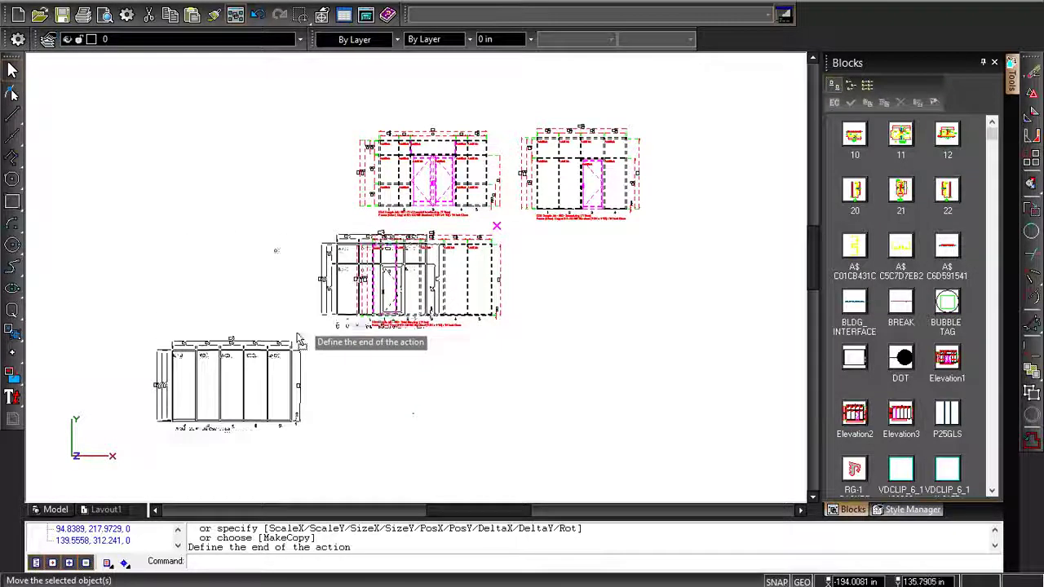
left_click(296, 332)
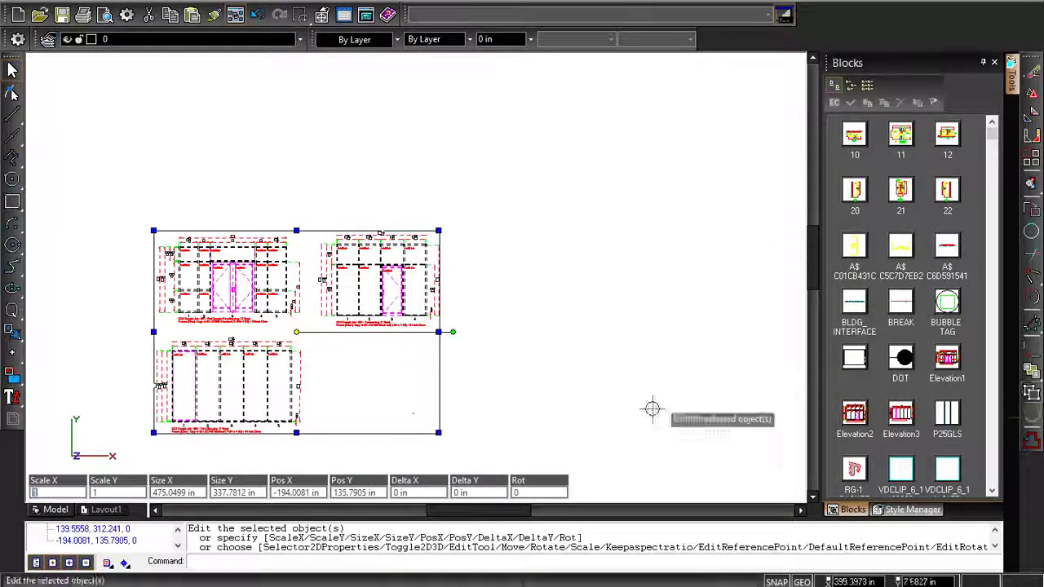
right_click(424, 319)
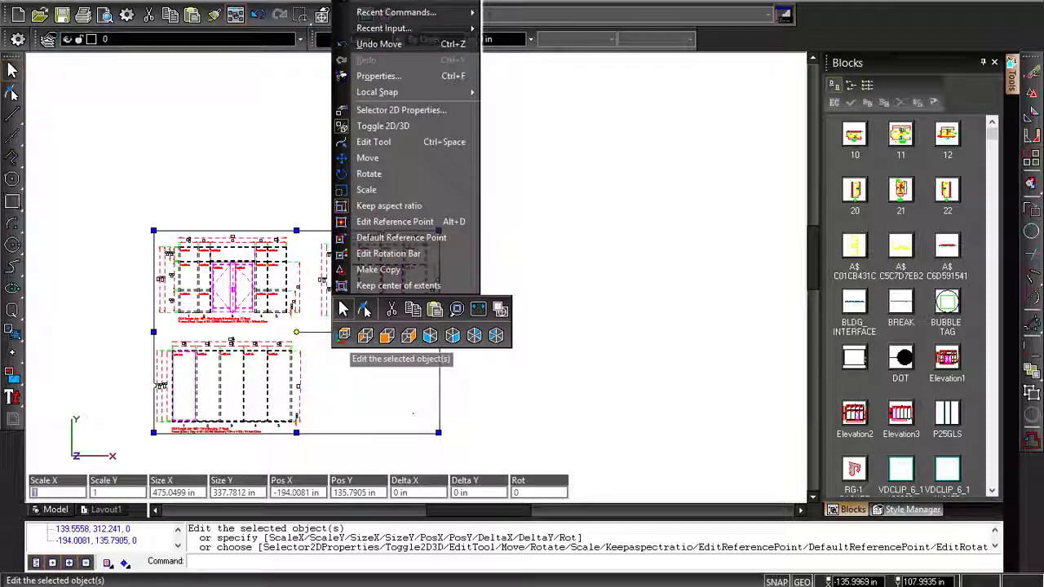
left_click(726, 235)
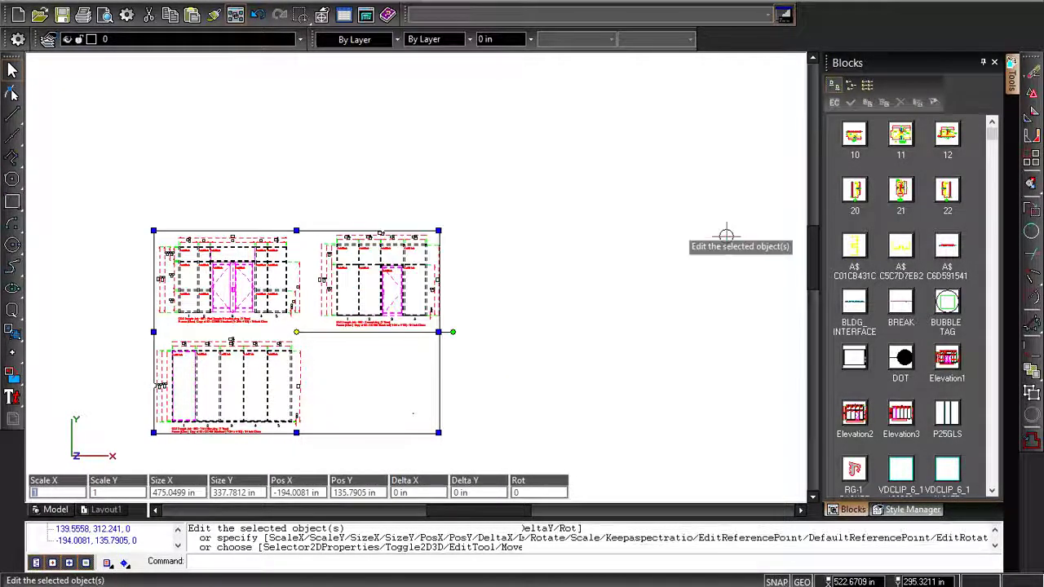
left_click(727, 236)
key("Escape")
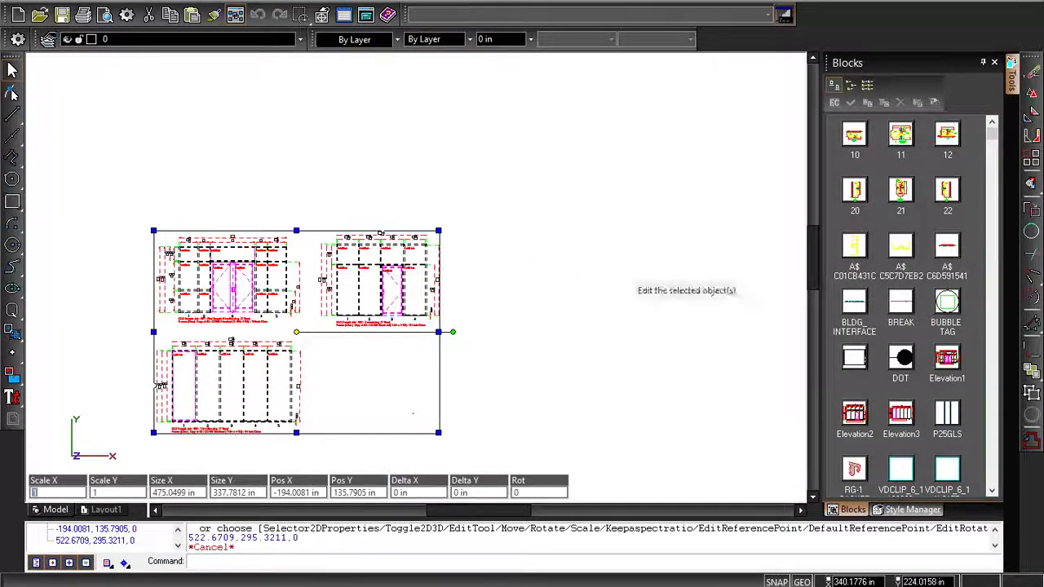
key("Escape")
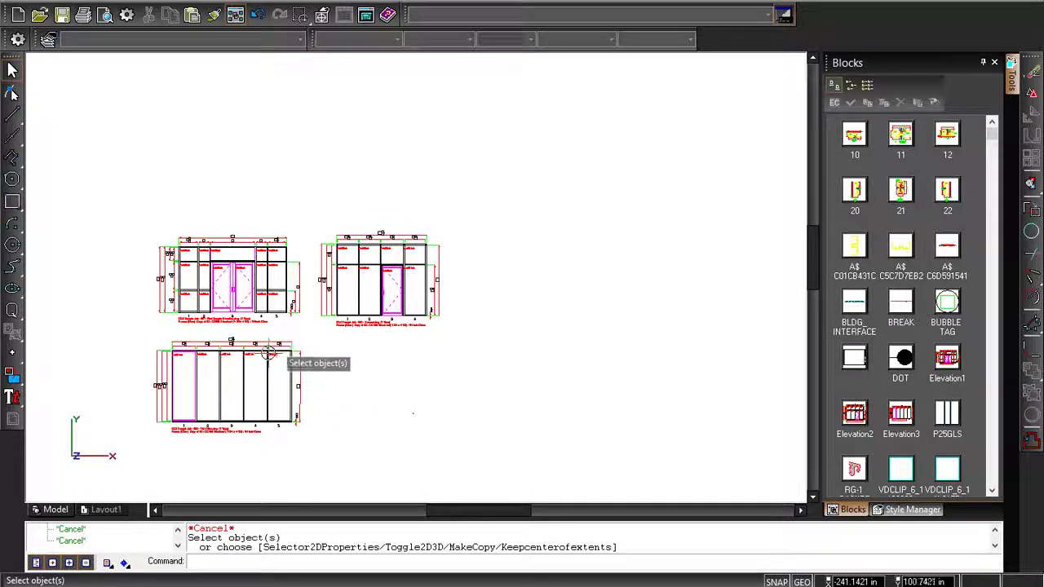
Check the moved elevations up close and pick block 10 in the drawing's block library.
scroll(271, 354, "up", 2)
scroll(273, 354, "down", 2)
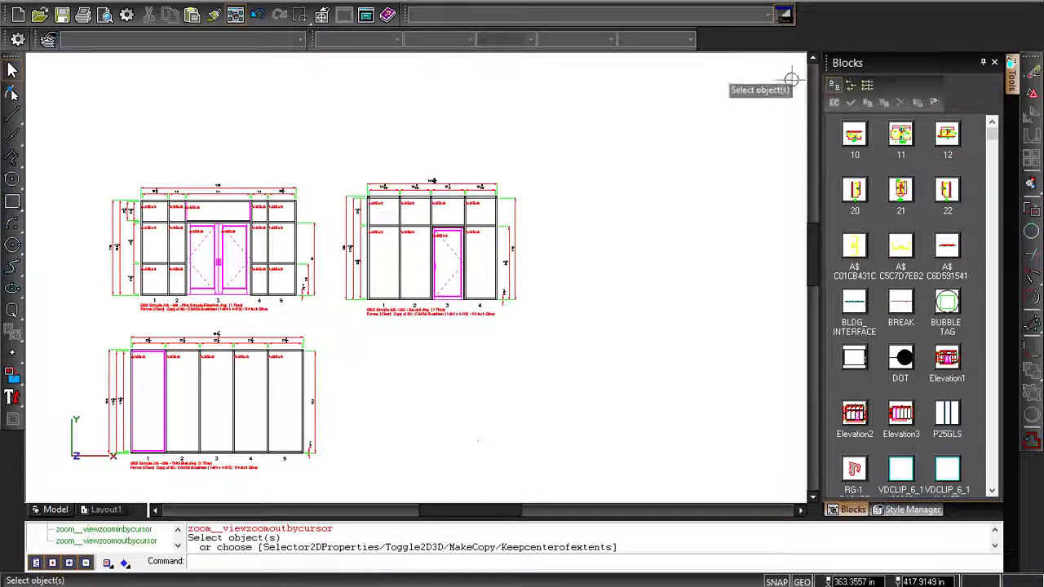
left_click(856, 140)
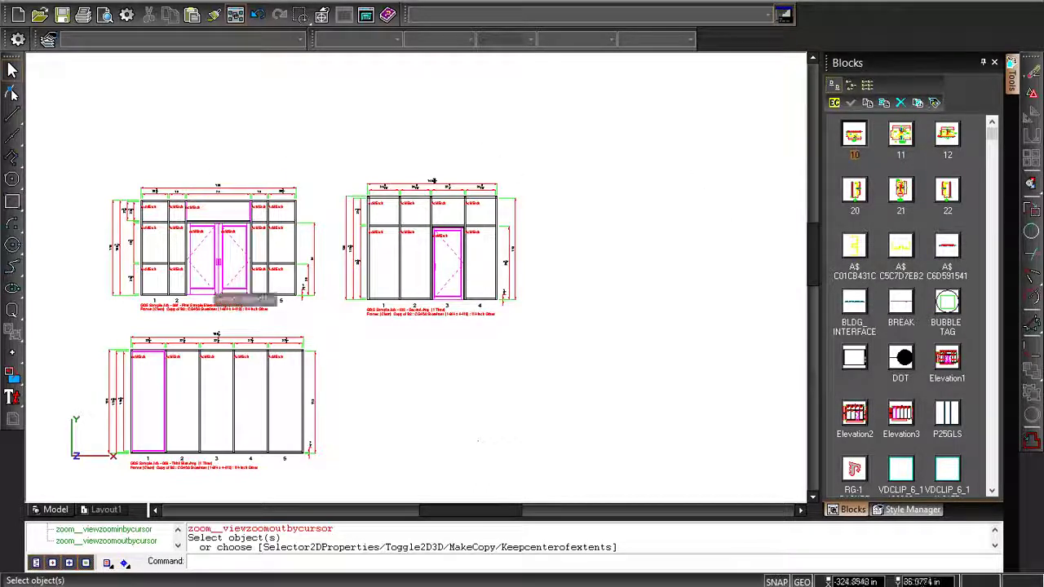
Switch to File Explorer and browse from the WinBidPro folder through Trulite and Vendor Details to the B1 folder of detail drawings.
left_click(216, 585)
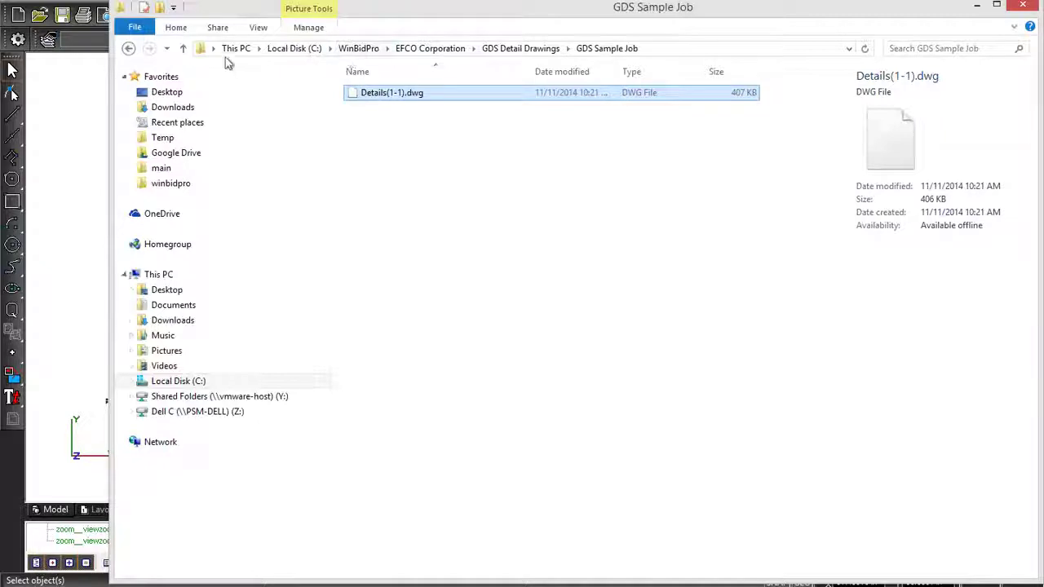
left_click(356, 49)
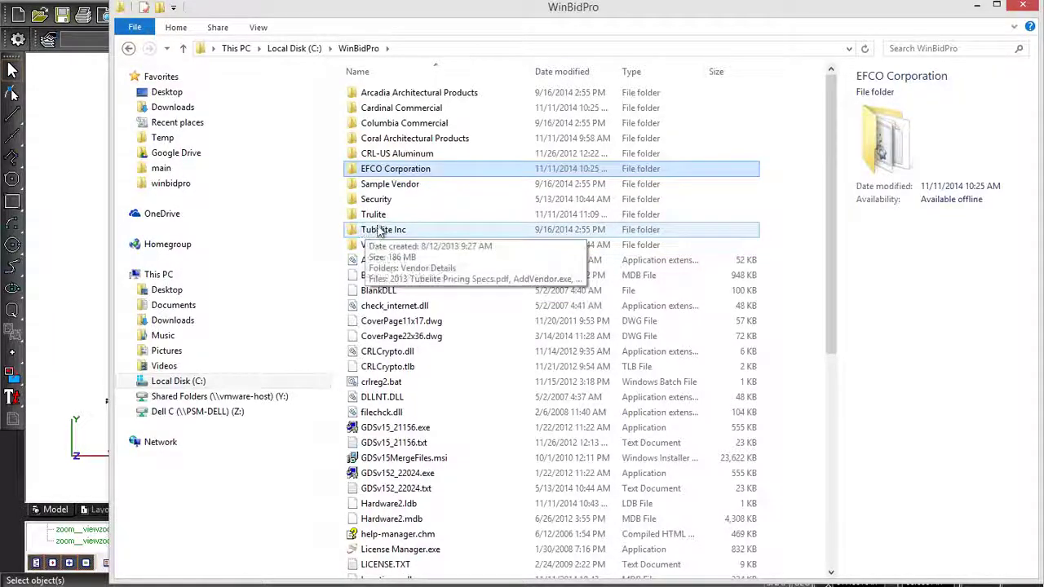
double_click(375, 216)
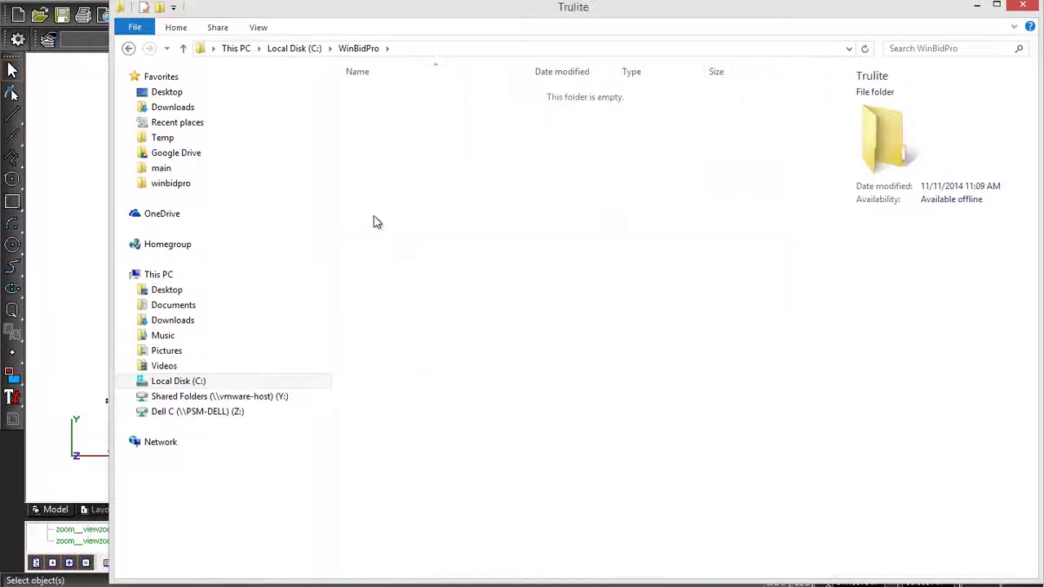
left_click(377, 215)
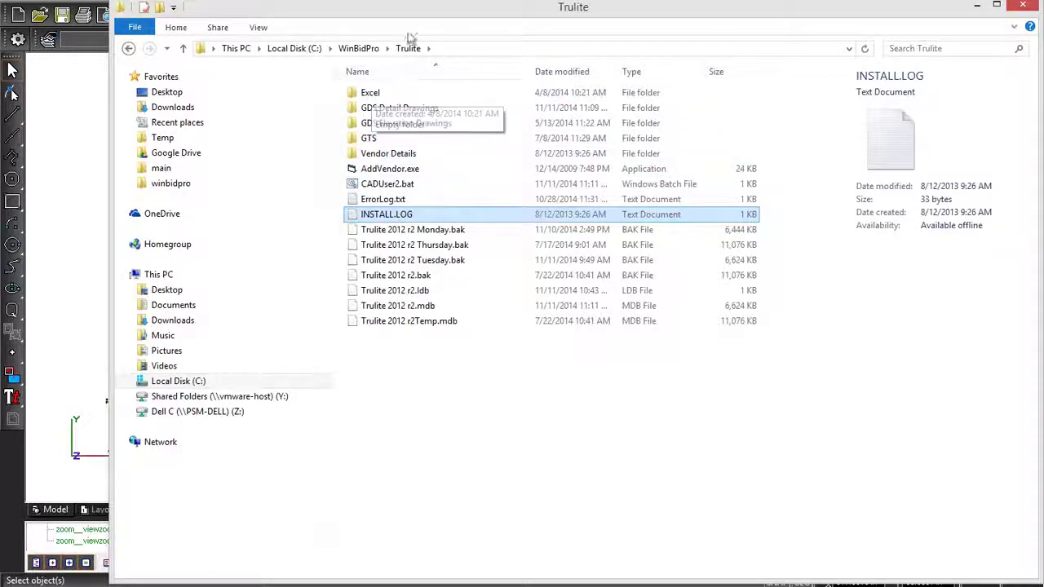
double_click(391, 154)
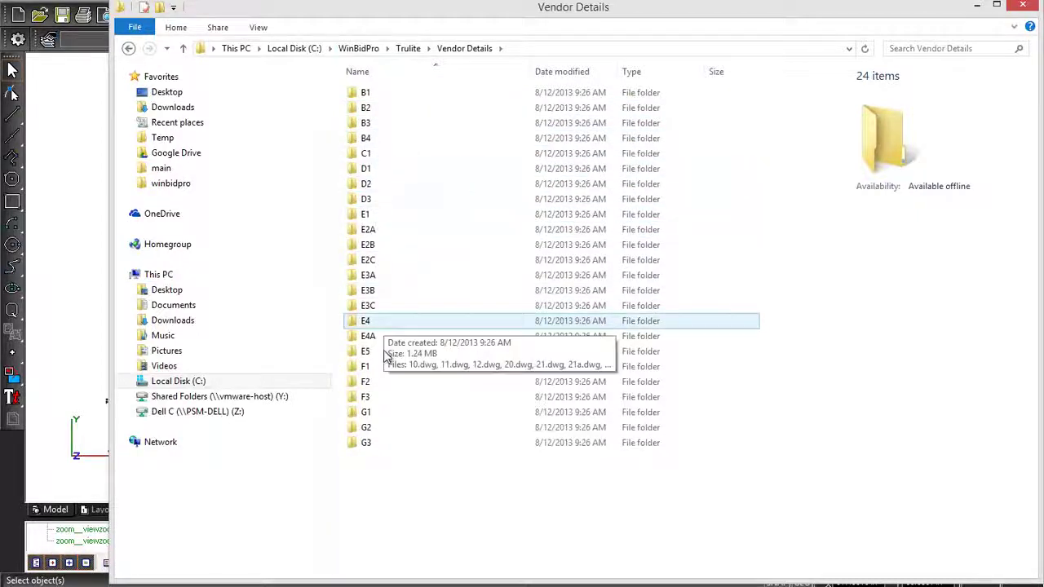
double_click(356, 97)
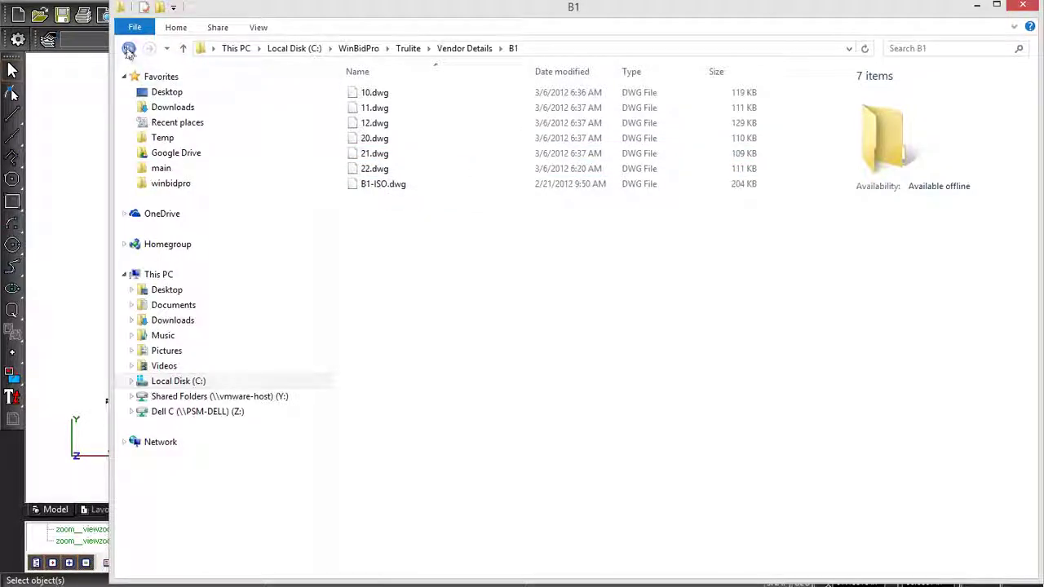
Return to the Trulite folder and look into GDS Elevation Drawings, inside its GDS Sample Job folder.
left_click(128, 49)
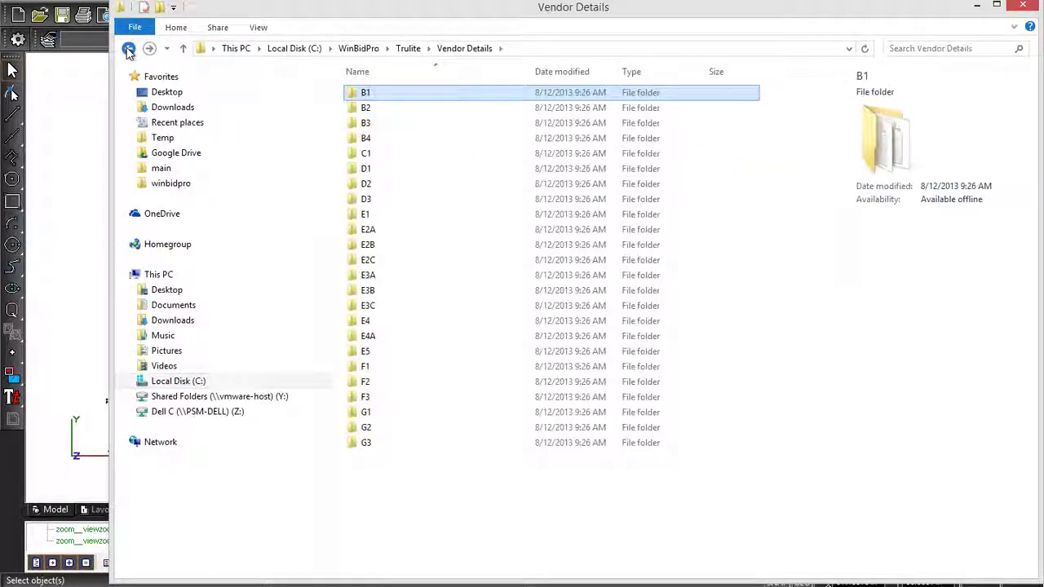
left_click(128, 49)
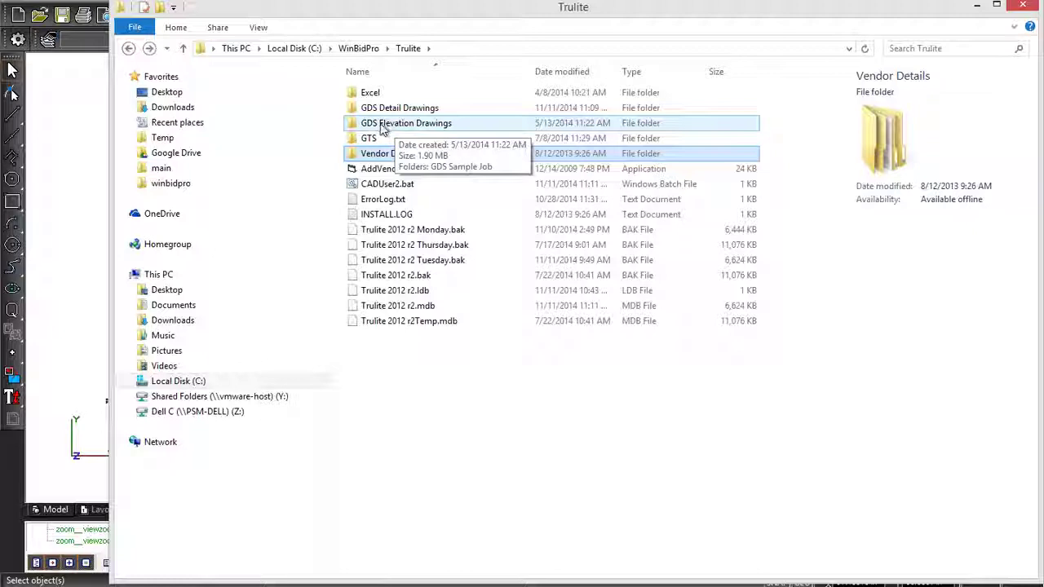
double_click(382, 128)
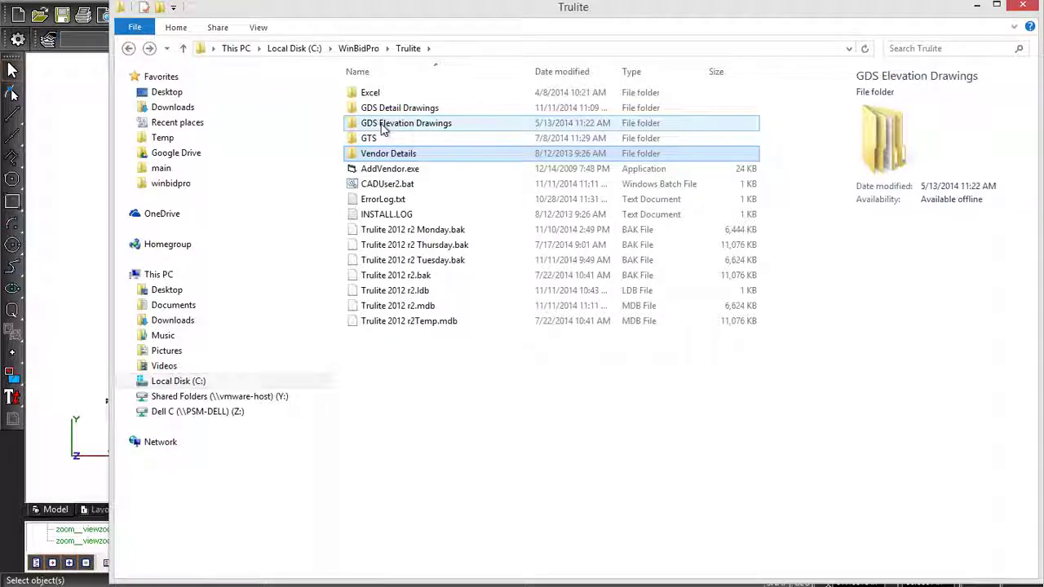
double_click(383, 126)
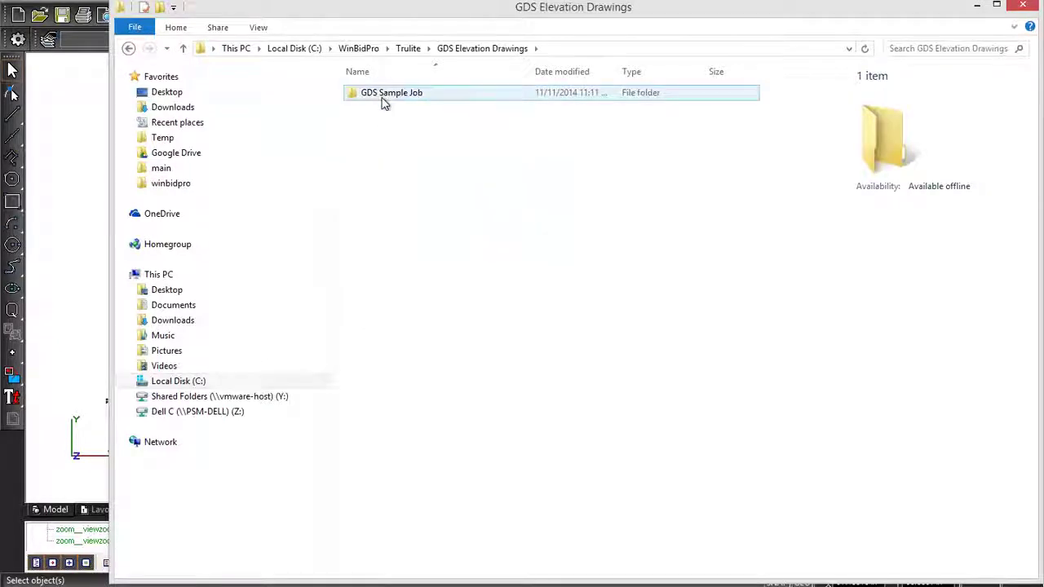
left_click(377, 96)
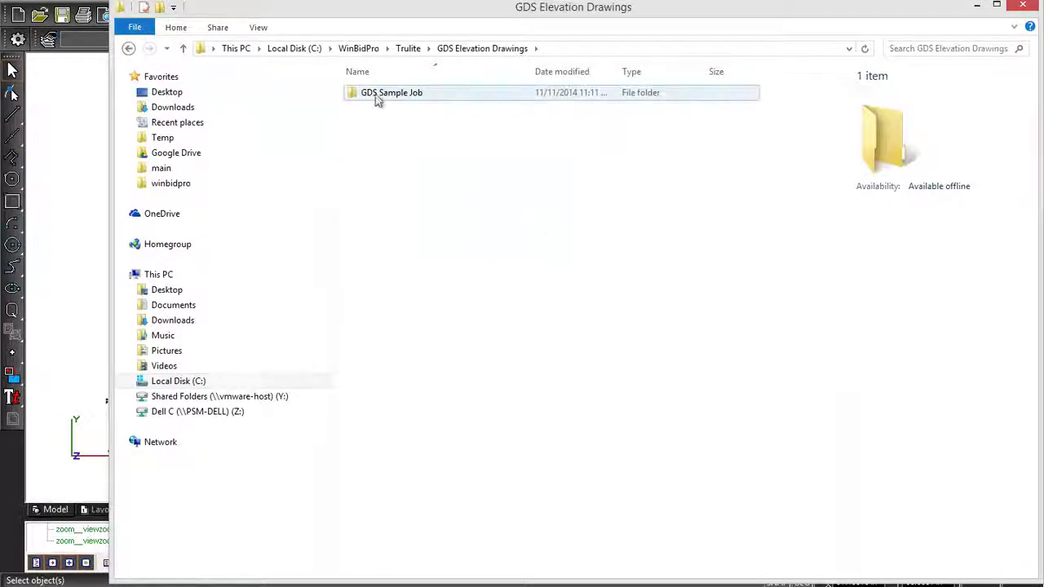
double_click(377, 96)
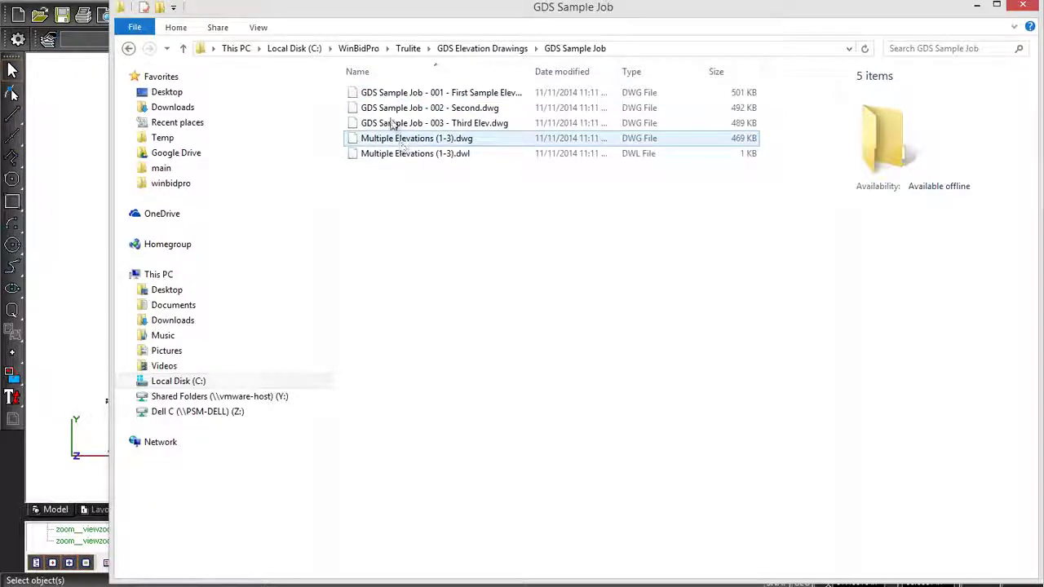
Return to the Trulite folder and look into the GDS Sample Job folder under GDS Detail Drawings.
left_click(408, 49)
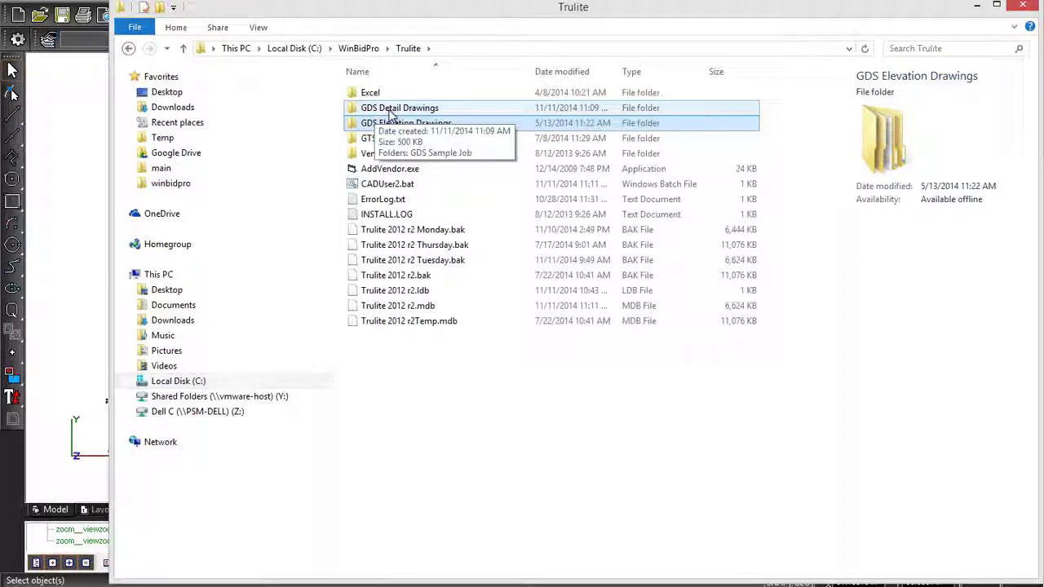
double_click(401, 109)
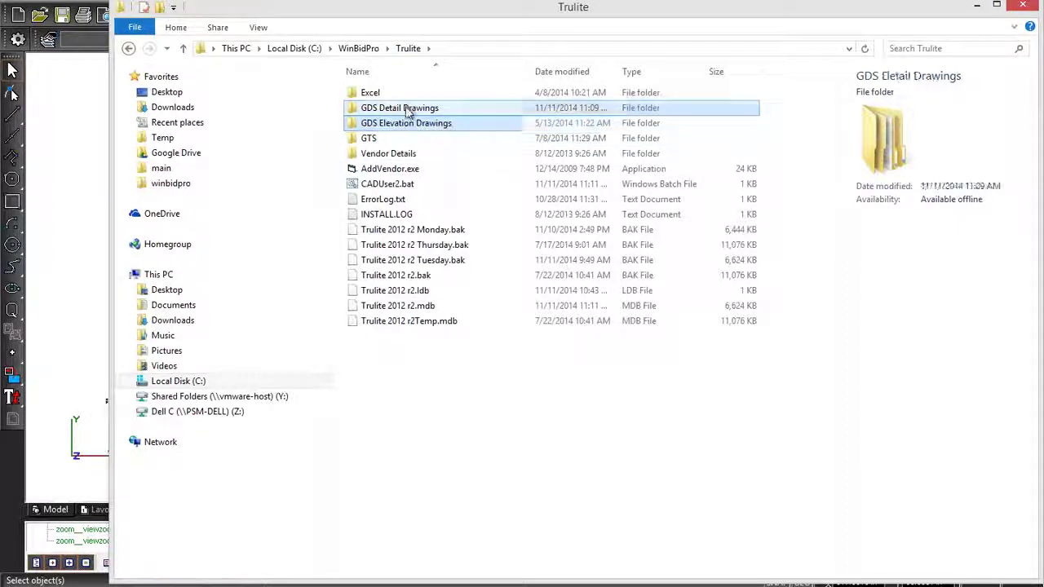
double_click(394, 102)
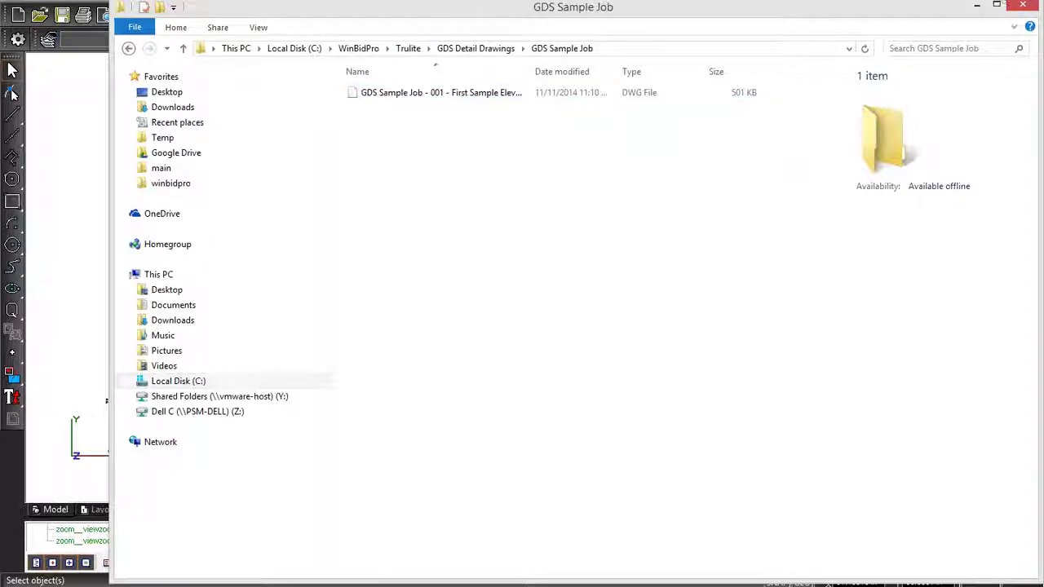
Return to DoubleCAD XT and open the GDS Sample Job 001 First Sample Elevation drawing from the GDS Sample Job folder under GDS Detail Drawings.
left_click(981, 6)
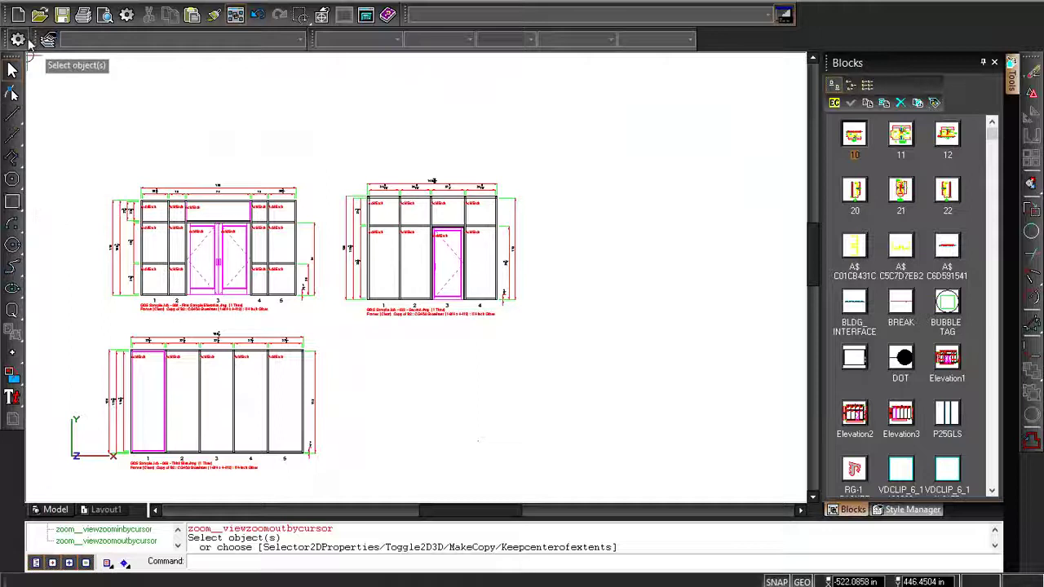
left_click(39, 15)
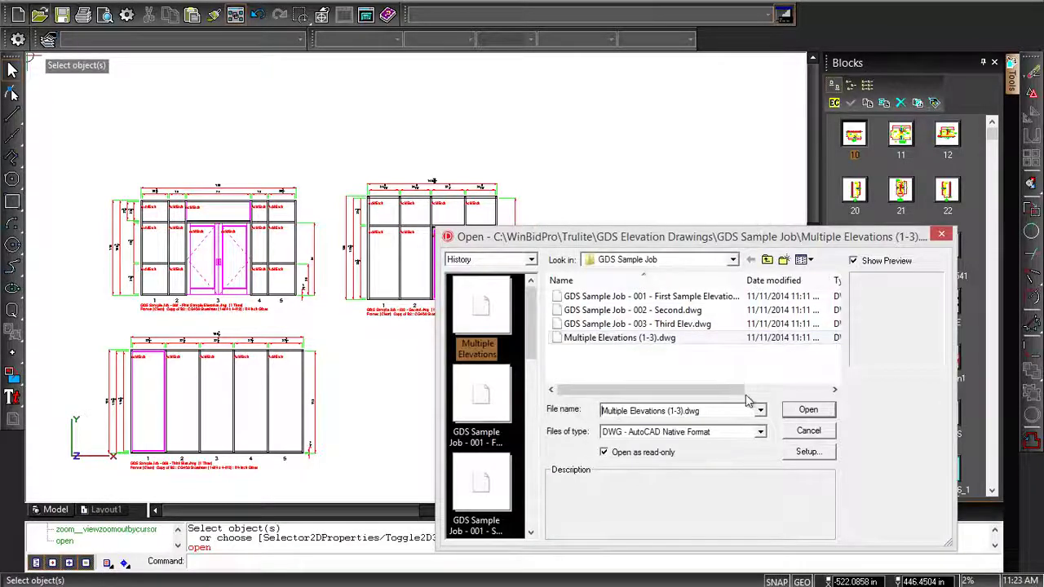
left_click(767, 261)
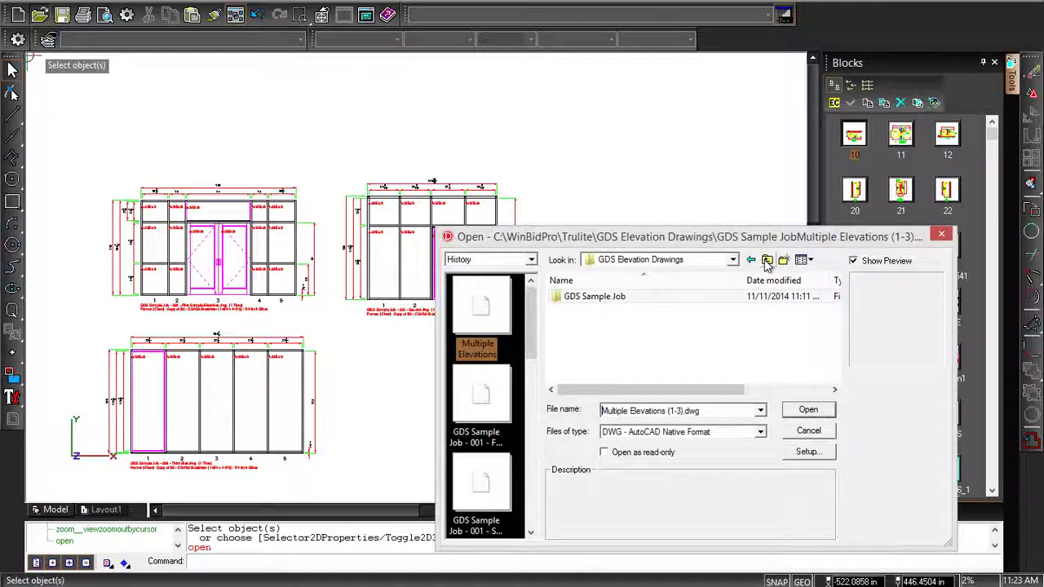
left_click(767, 261)
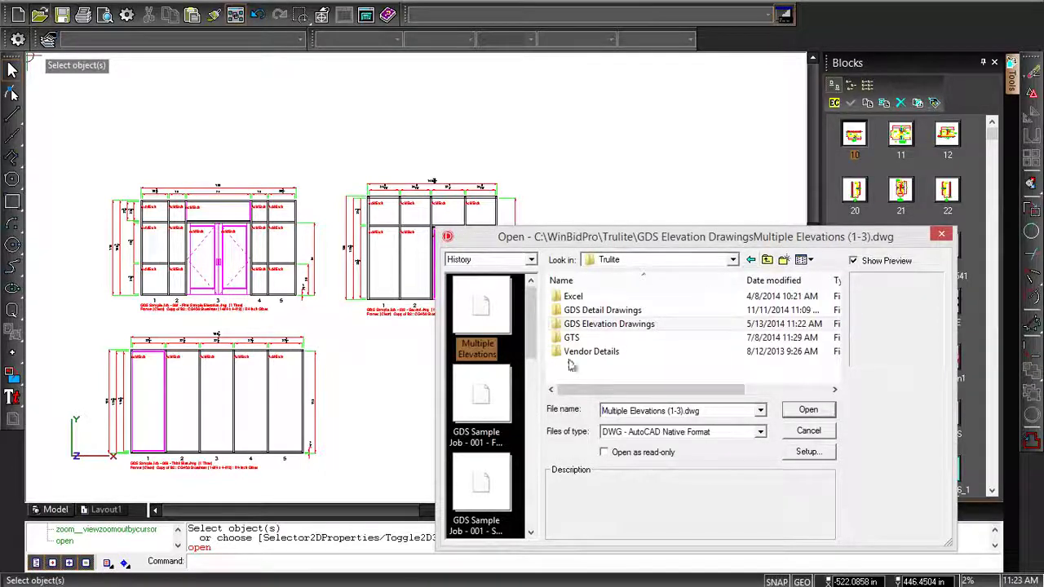
double_click(610, 314)
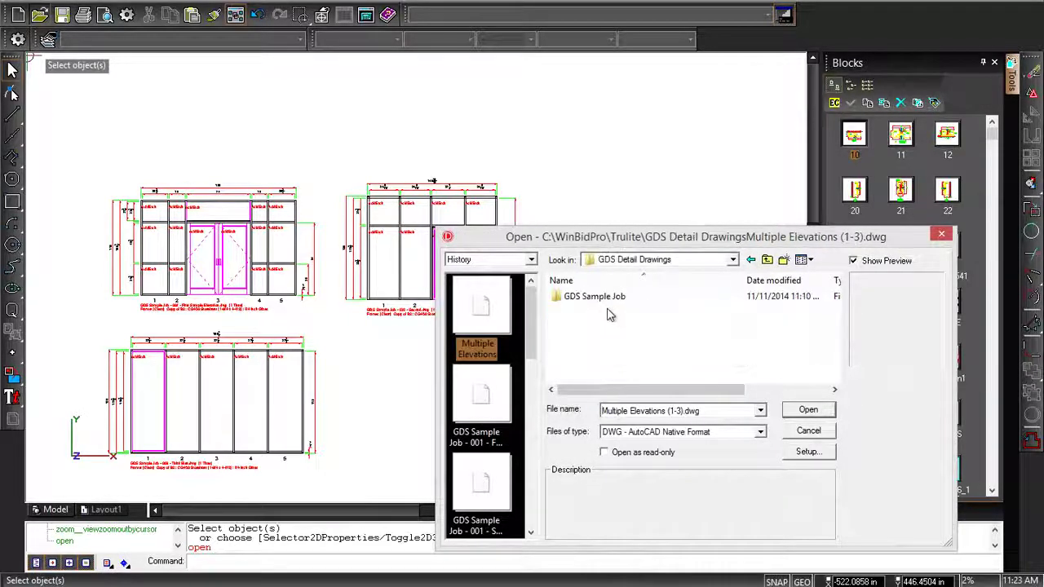
double_click(601, 297)
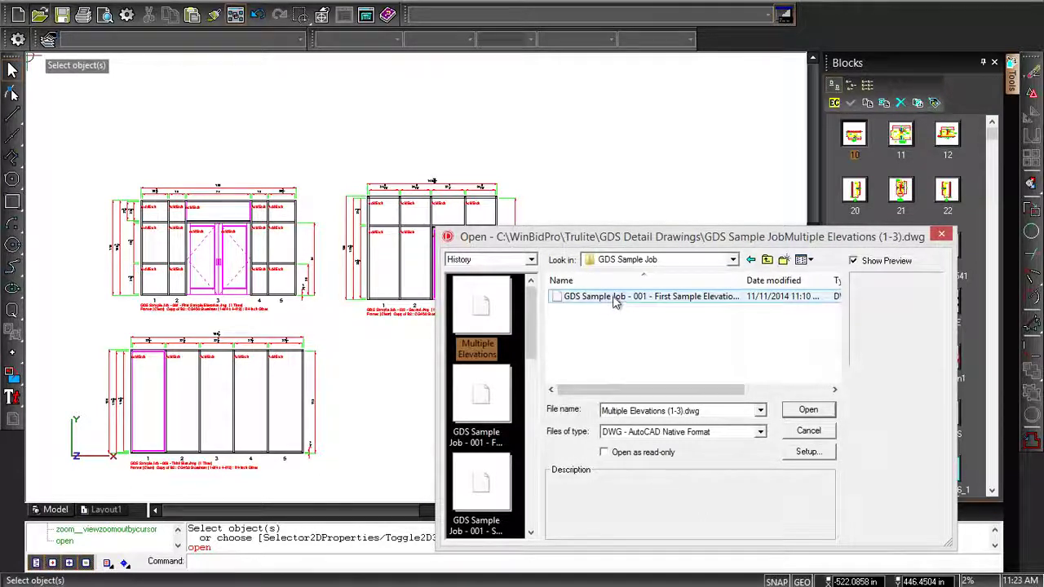
left_click(616, 297)
double_click(616, 297)
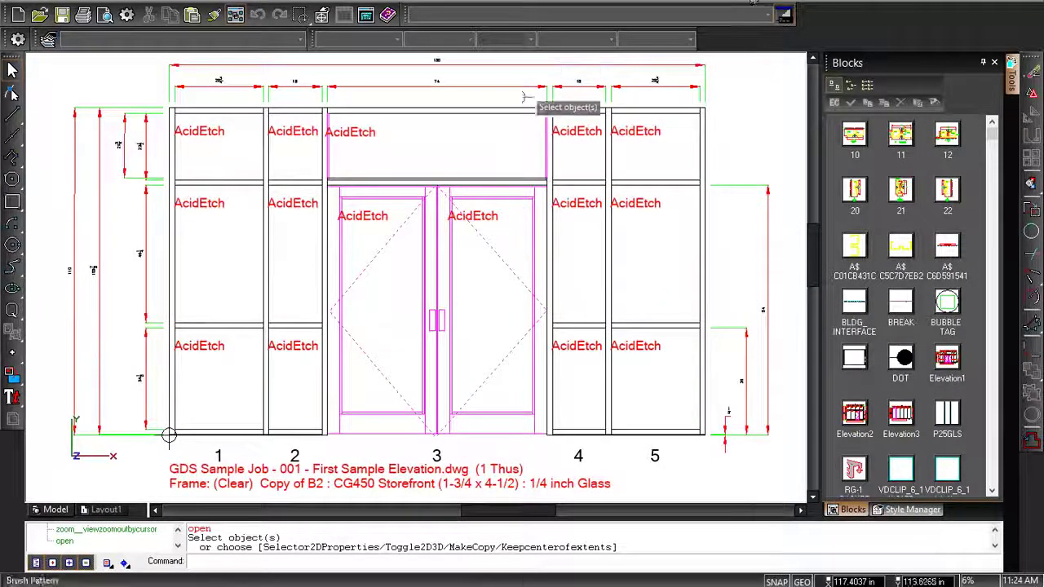
Close the First Sample Elevation drawing and bring Multiple Elevations (1-3) back to fill the drawing area.
left_click(1036, 3)
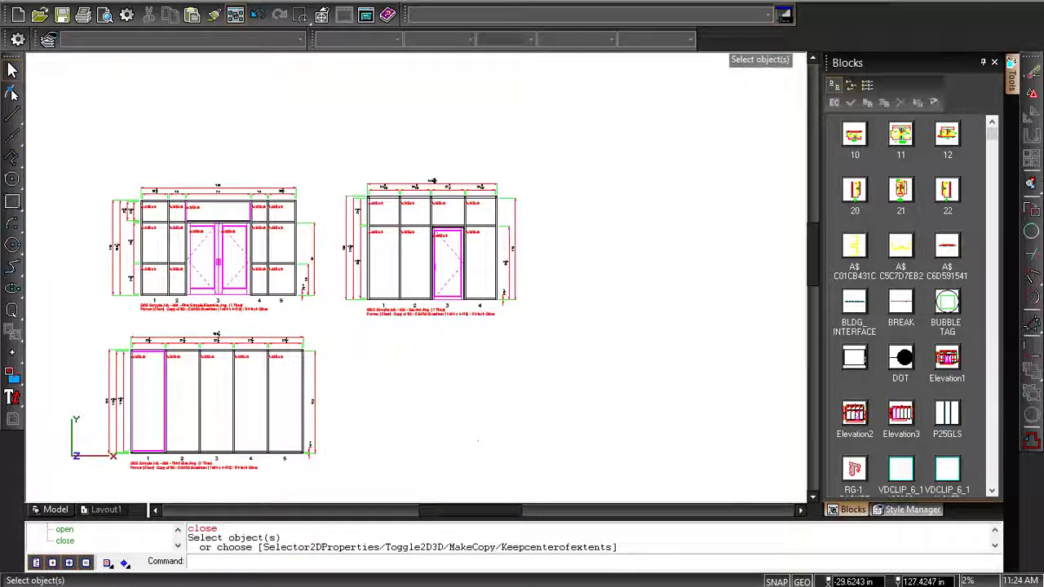
left_click(1008, 4)
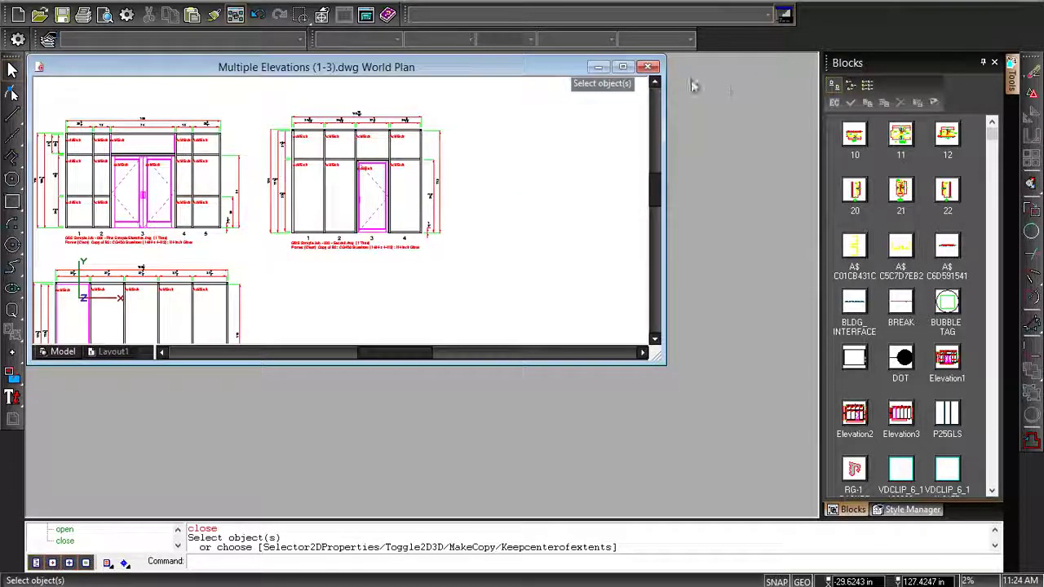
left_click(622, 66)
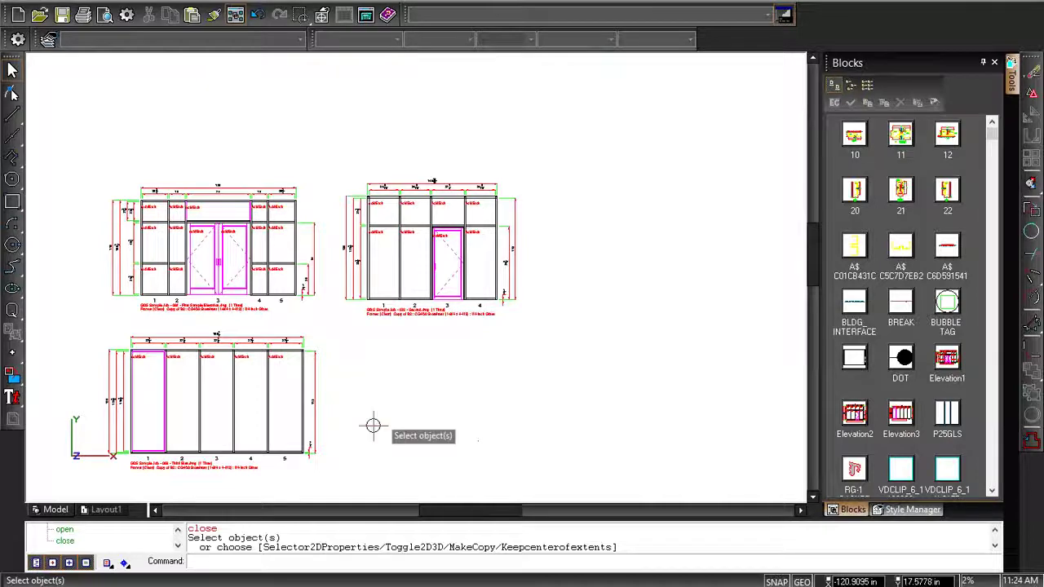
key("alt+Tab")
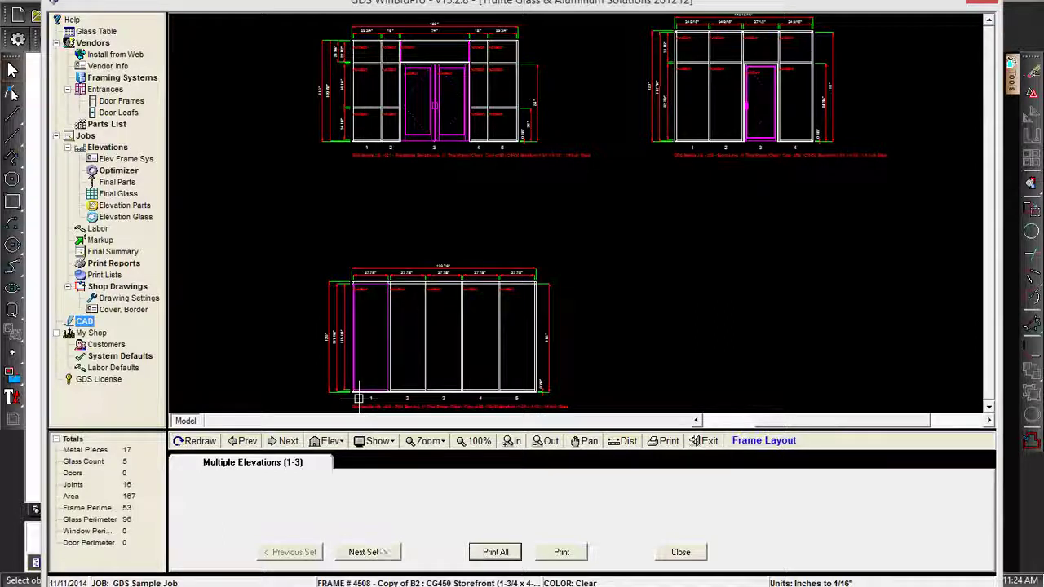
mouse_move(328, 586)
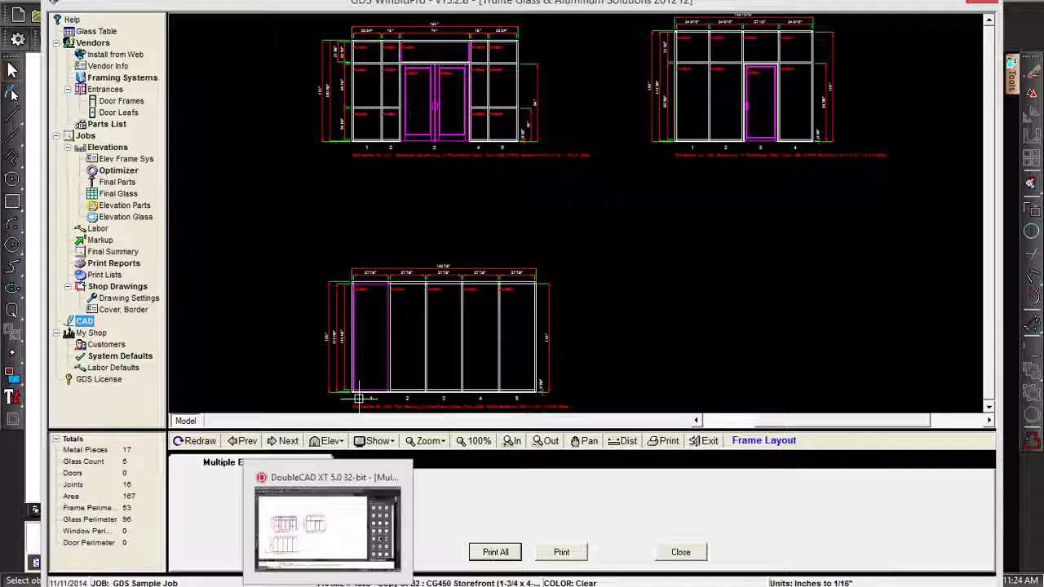
left_click(326, 526)
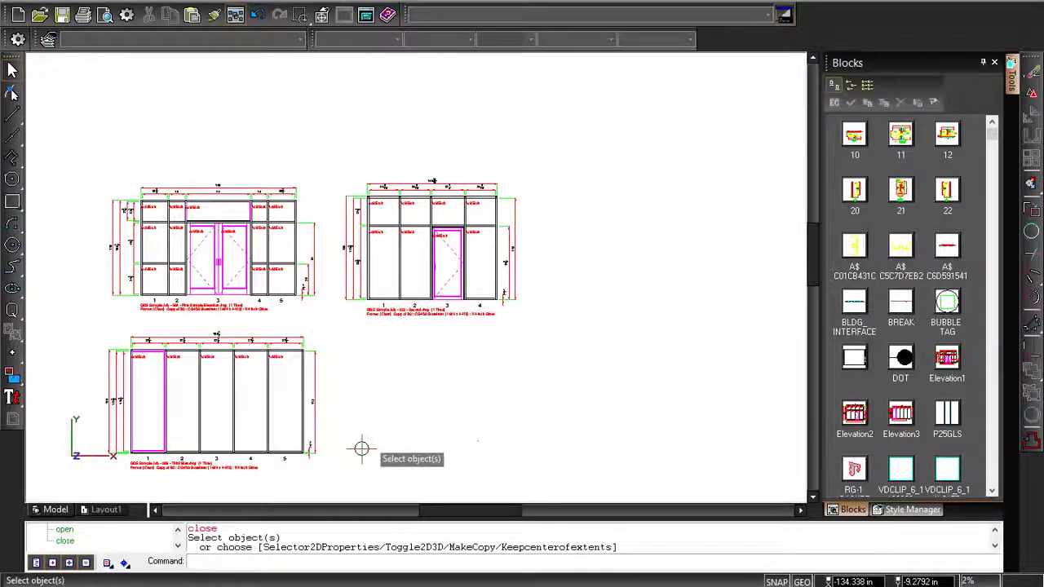
Switch to WinBidPro, advance to the Details(1-6) drawing set, open it in DoubleCAD XT and dismiss the startup tip.
key("alt+Tab")
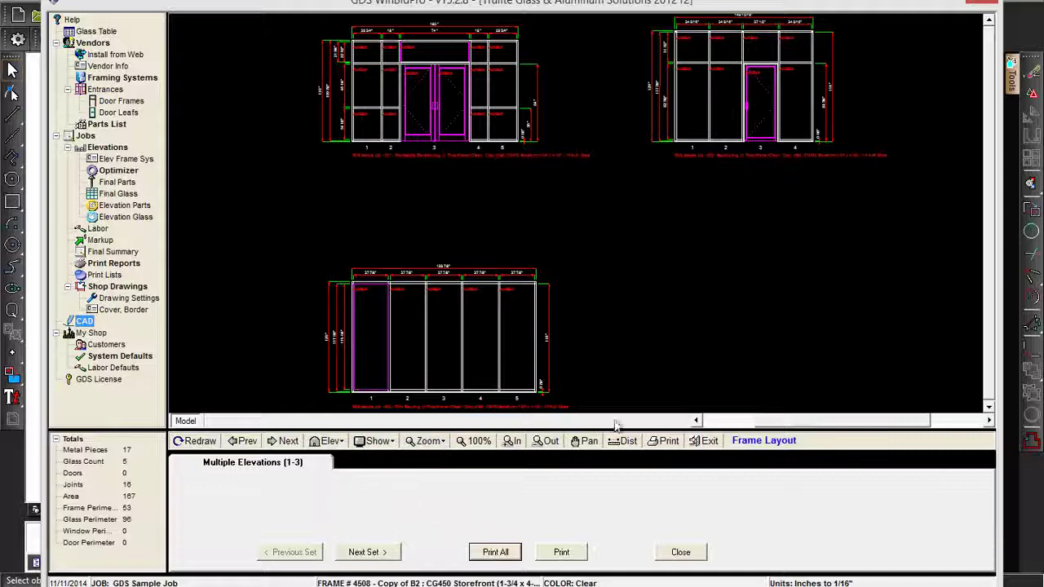
left_click(367, 552)
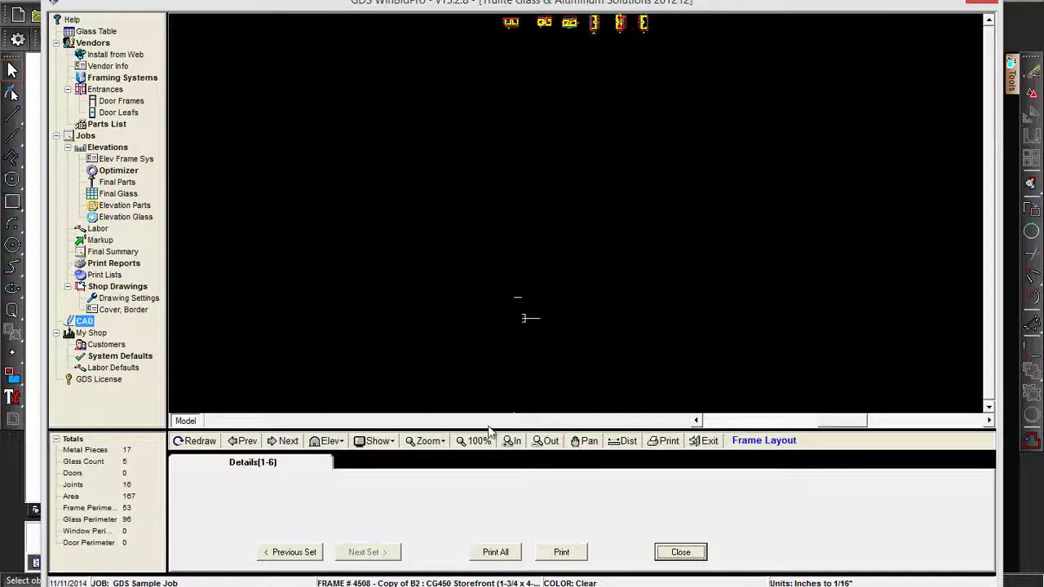
left_click(86, 322)
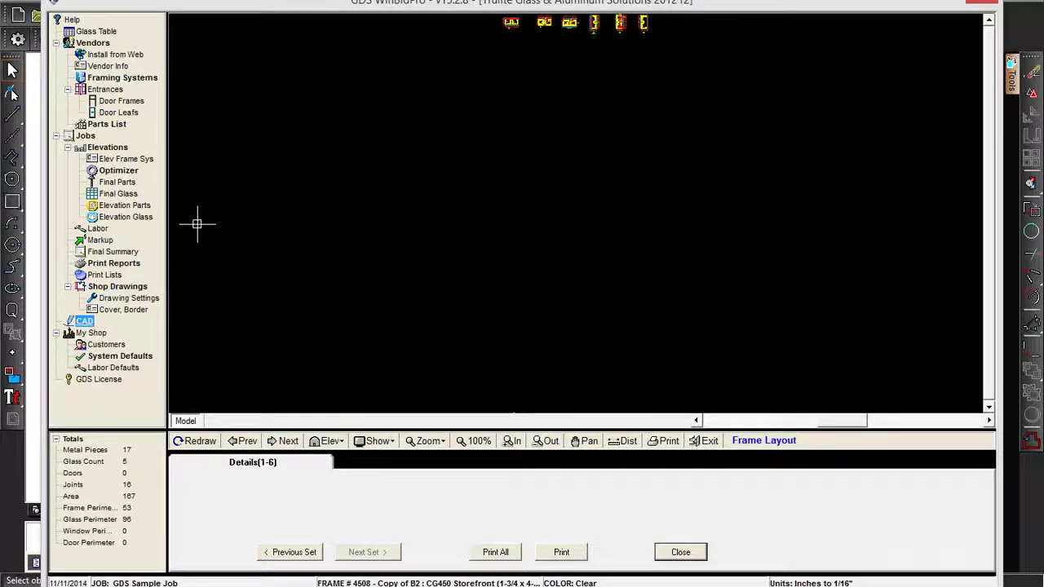
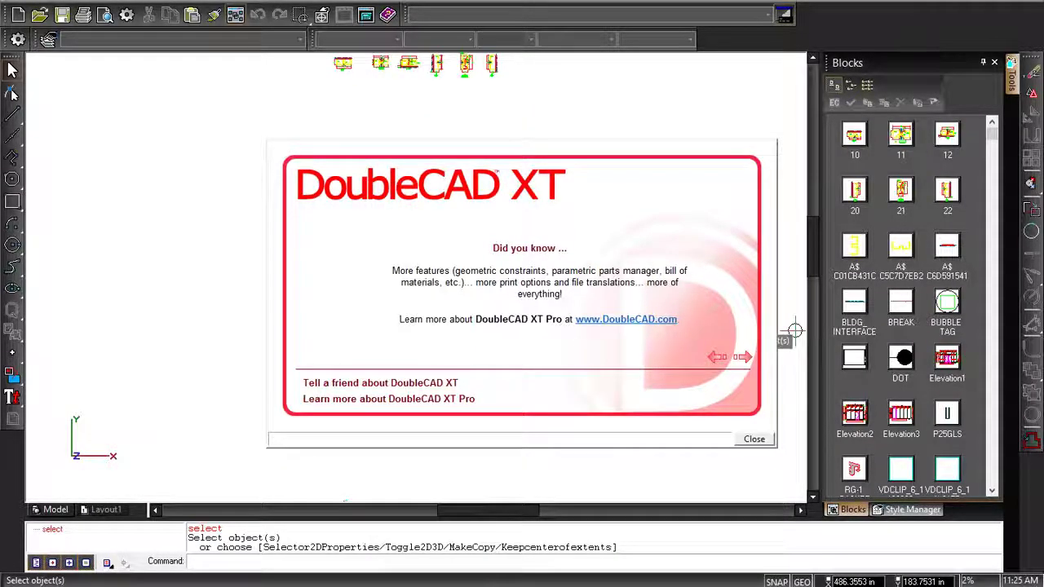
left_click(753, 441)
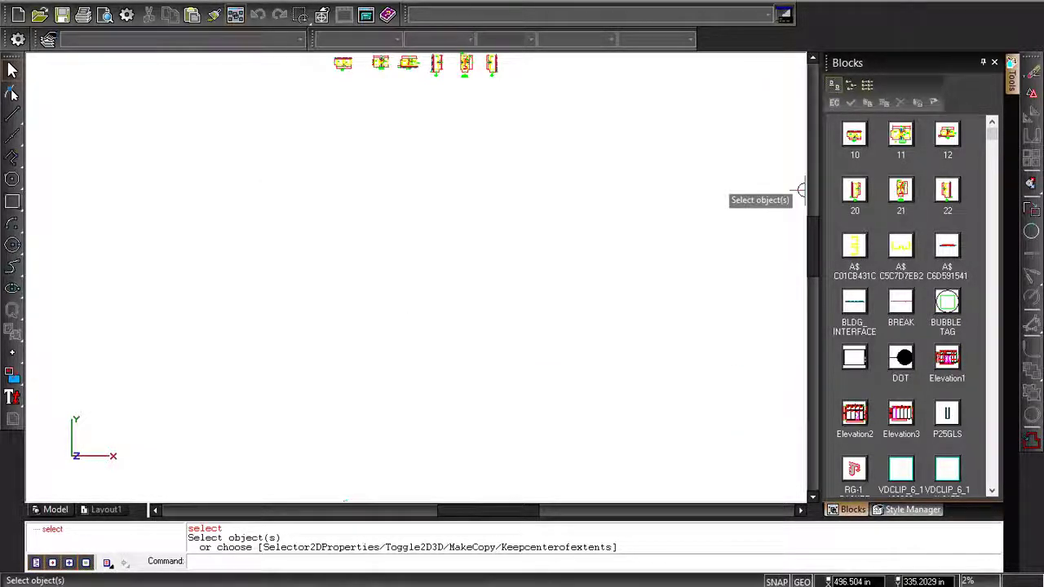
Take the Details(1-6) DoubleCAD window out of full screen, then reposition and enlarge it over the WinBidPro window.
left_click(987, 1)
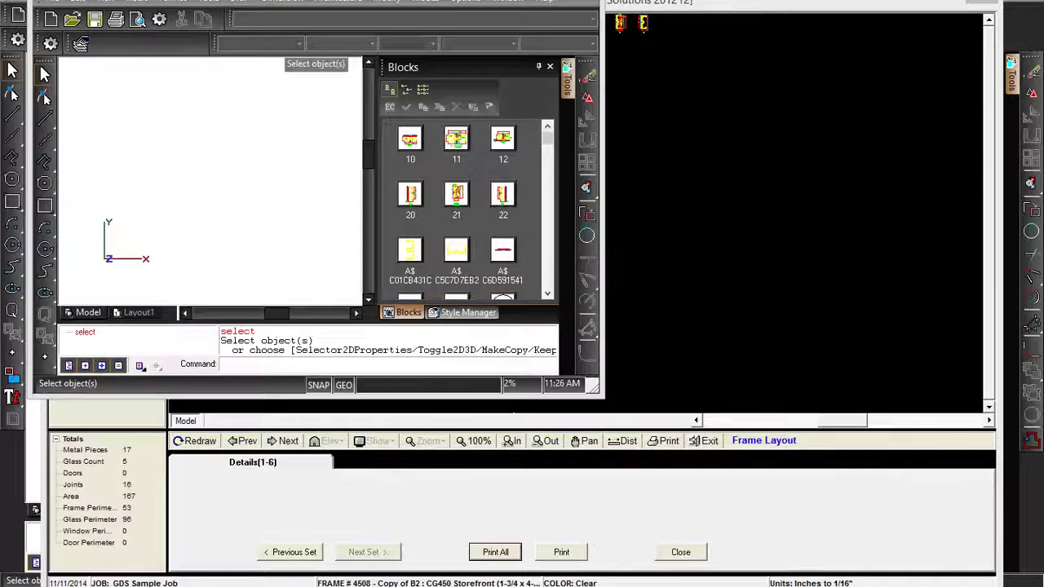
left_click_drag(497, 0, 756, 38)
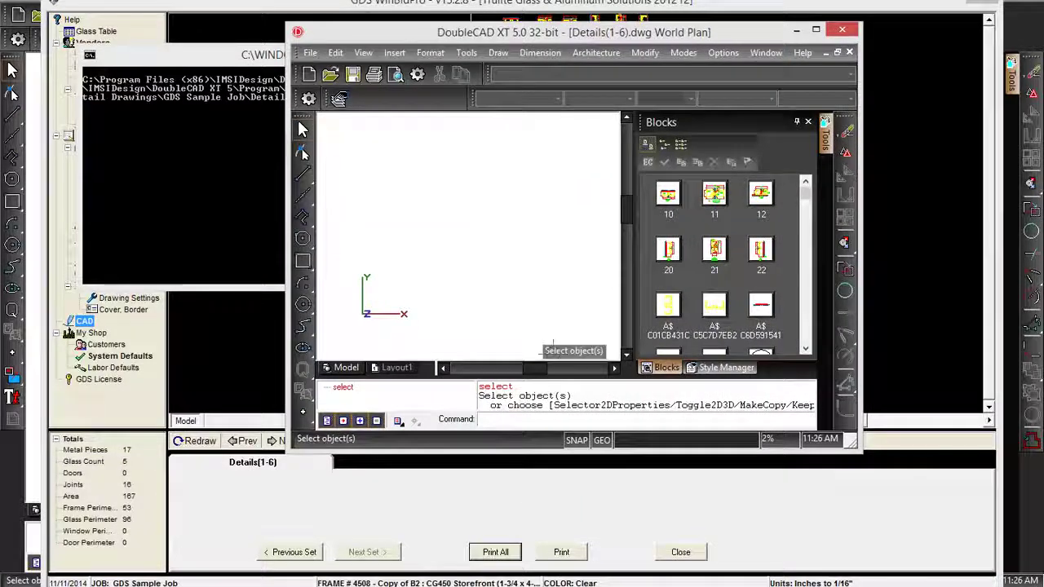
mouse_move(328, 586)
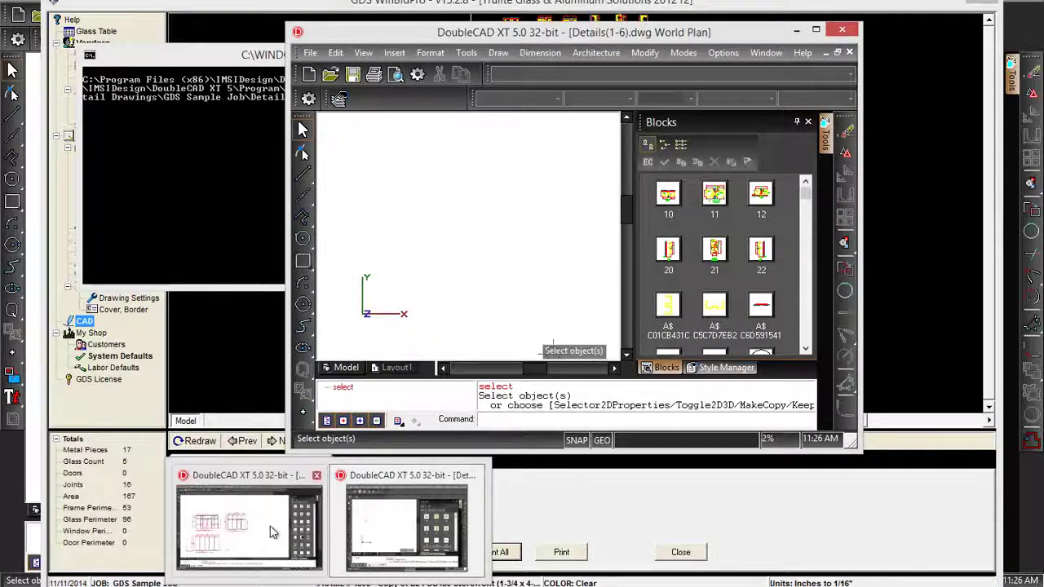
mouse_move(383, 536)
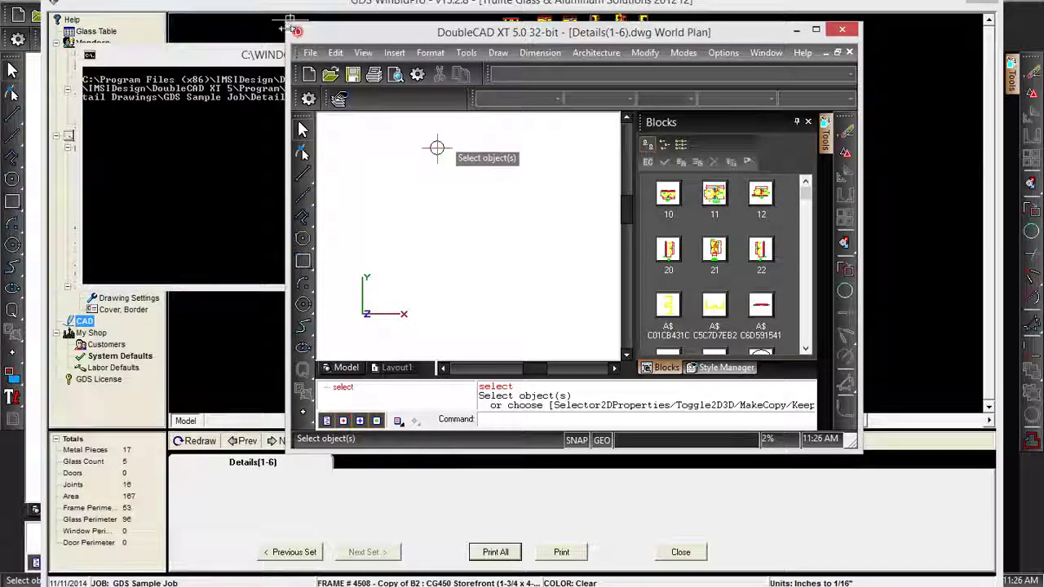
left_click_drag(288, 23, 117, 39)
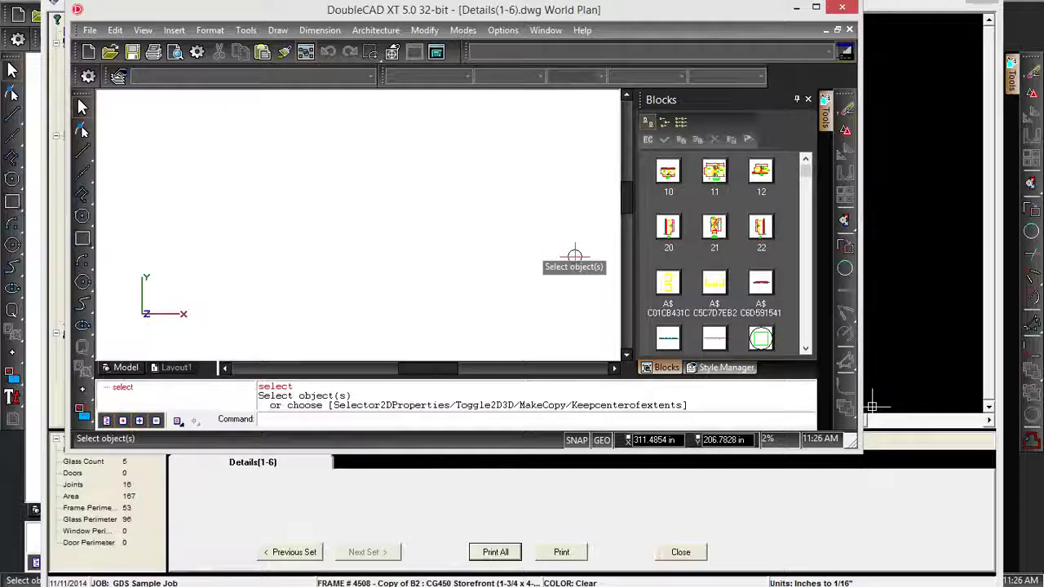
left_click_drag(859, 447, 996, 568)
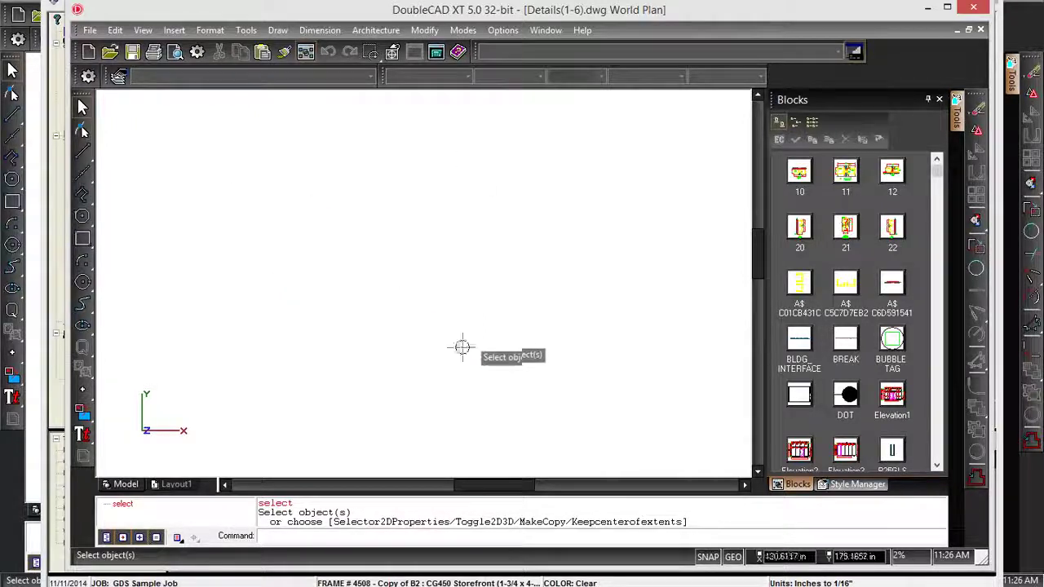
Select everything in the Details(1-6) drawing and copy it to the clipboard.
right_click(296, 253)
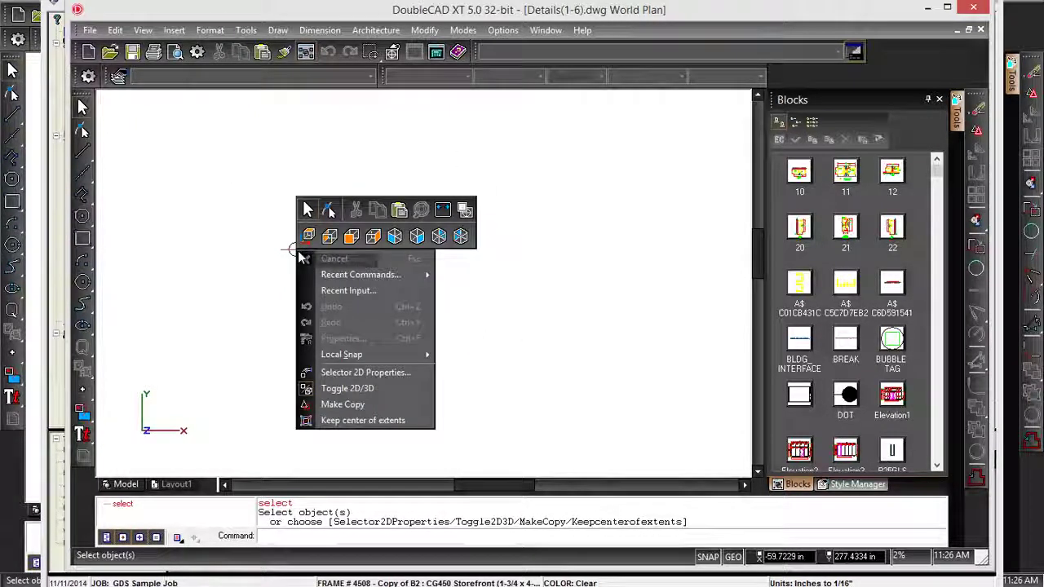
left_click(441, 212)
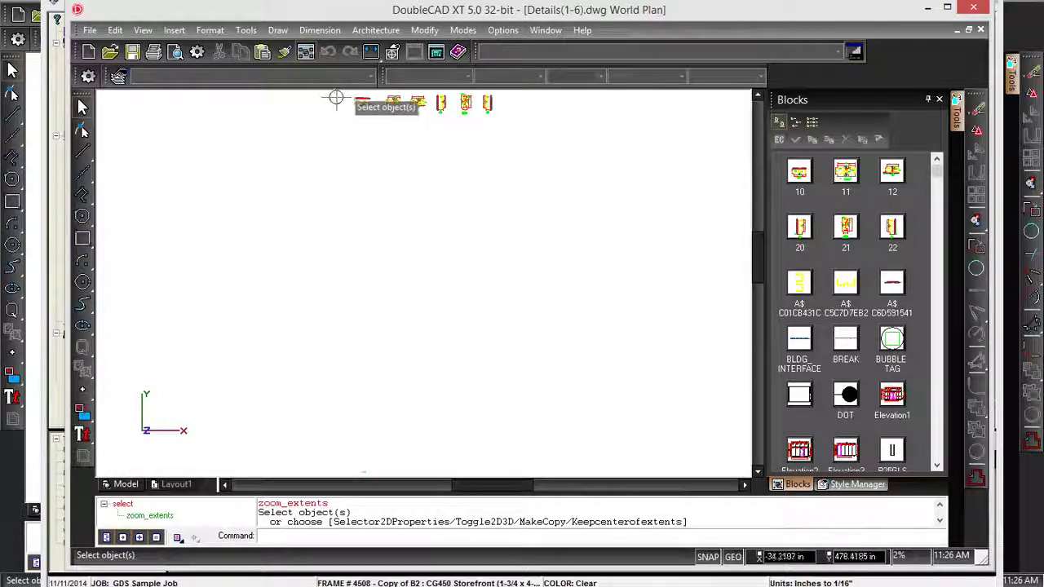
key("ctrl+a")
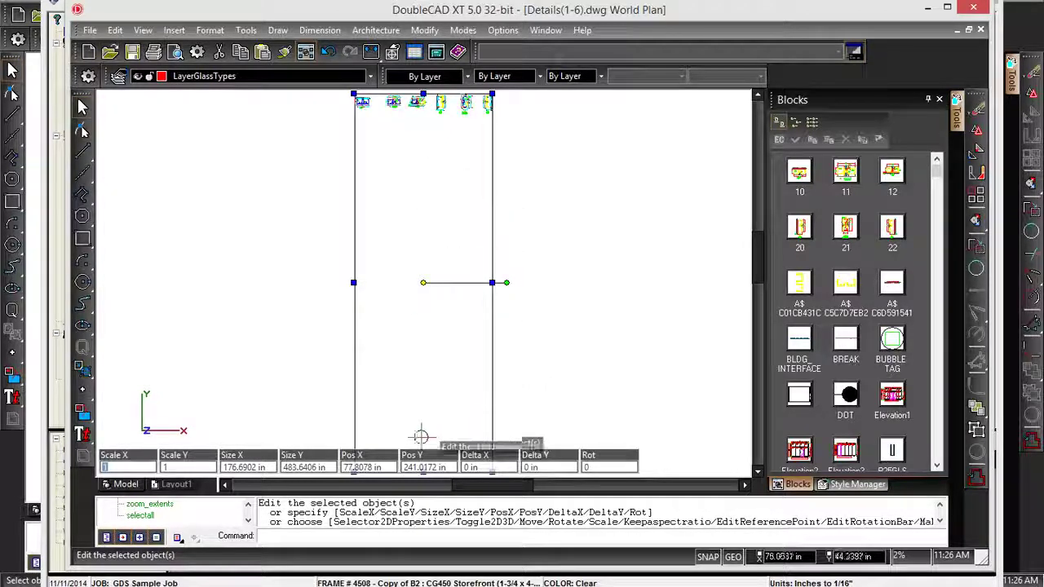
right_click(433, 221)
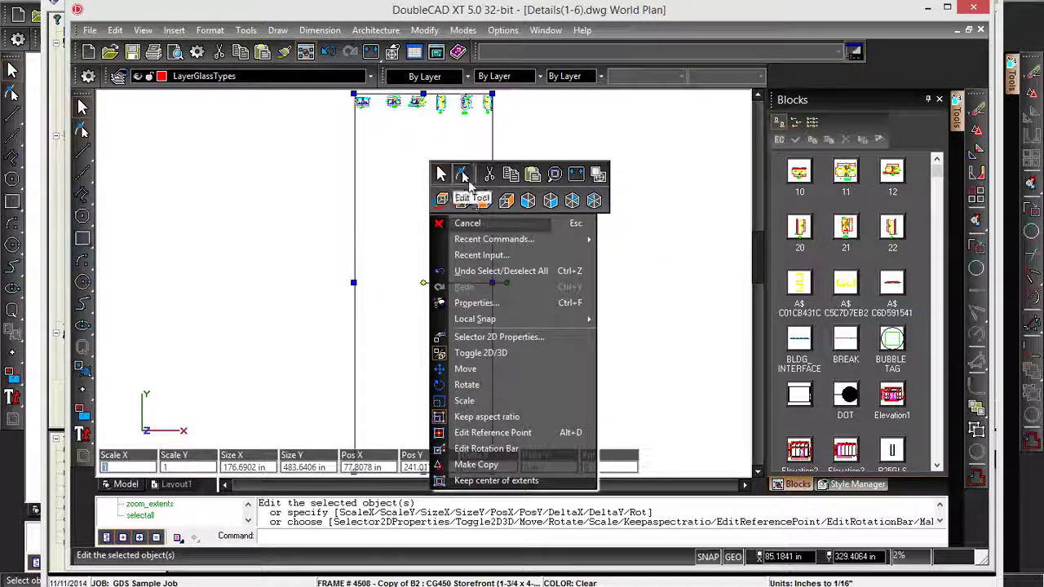
left_click(511, 175)
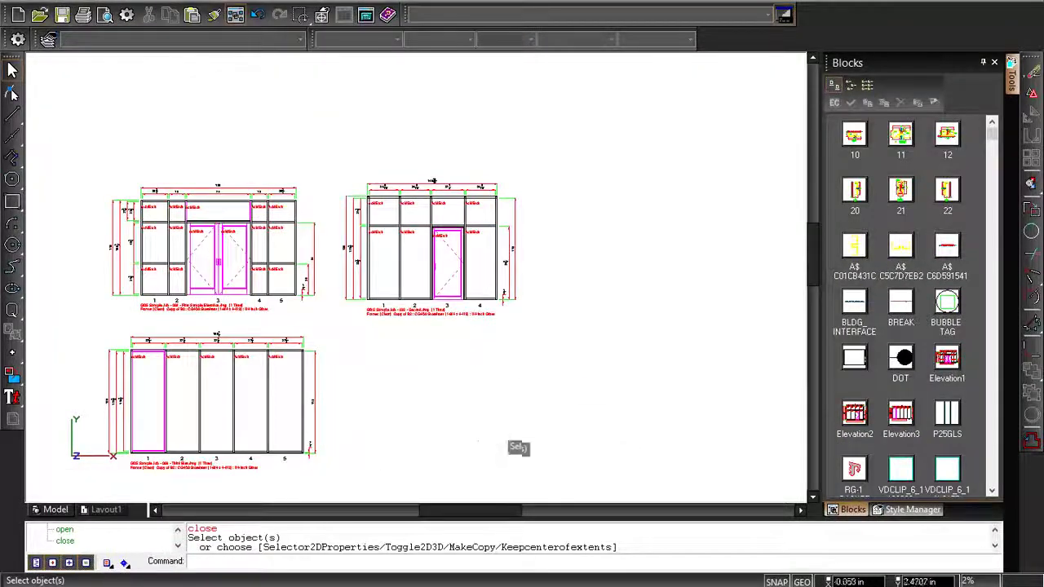
Paste the copied details into the Multiple Elevations (1-3) drawing, overriding the blocks with the same names.
right_click(380, 395)
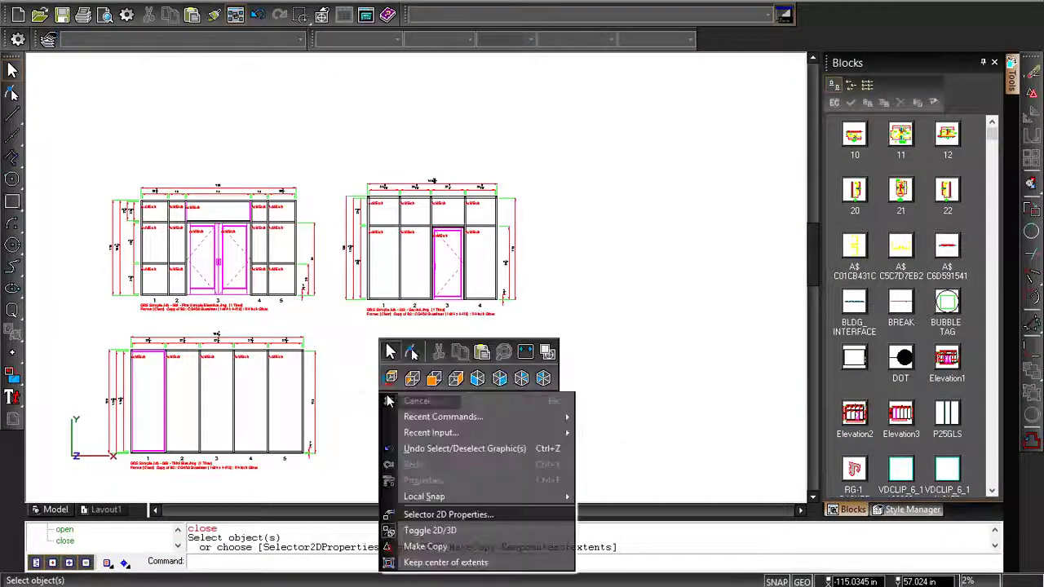
left_click(482, 352)
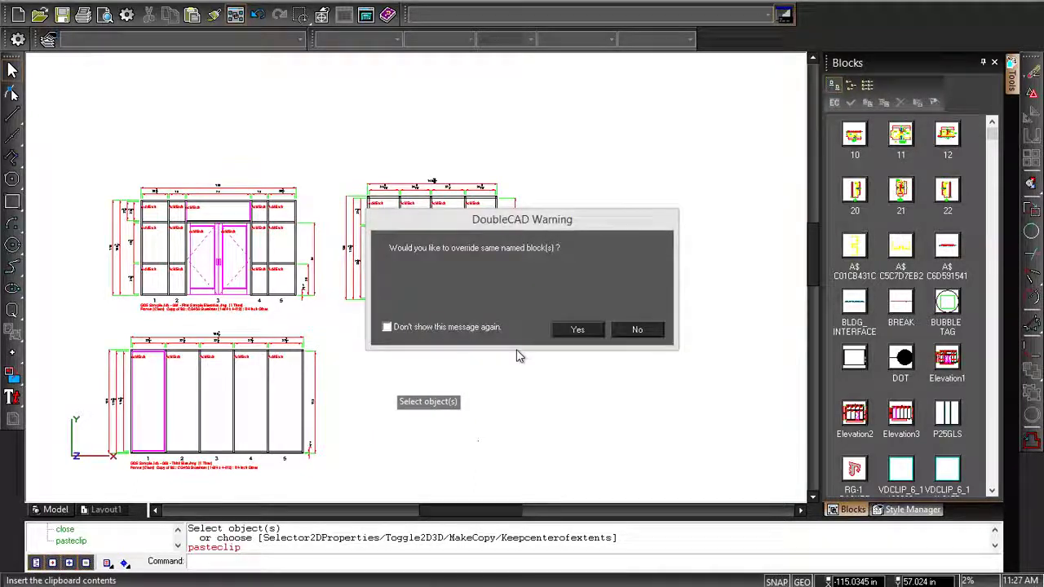
left_click(578, 329)
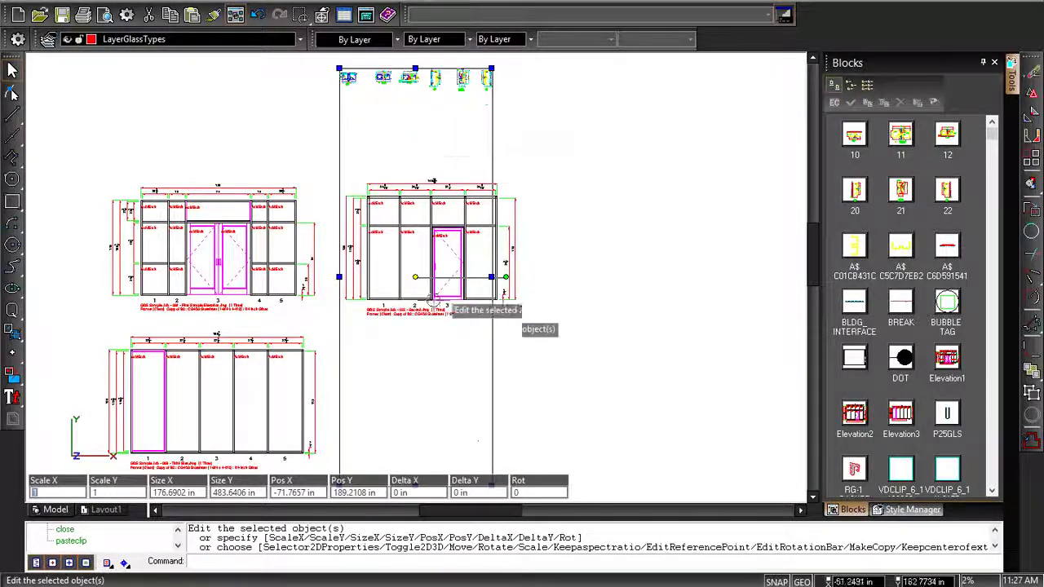
Select the pasted row of six details and move it into the empty area beneath the second elevation.
left_click(579, 142)
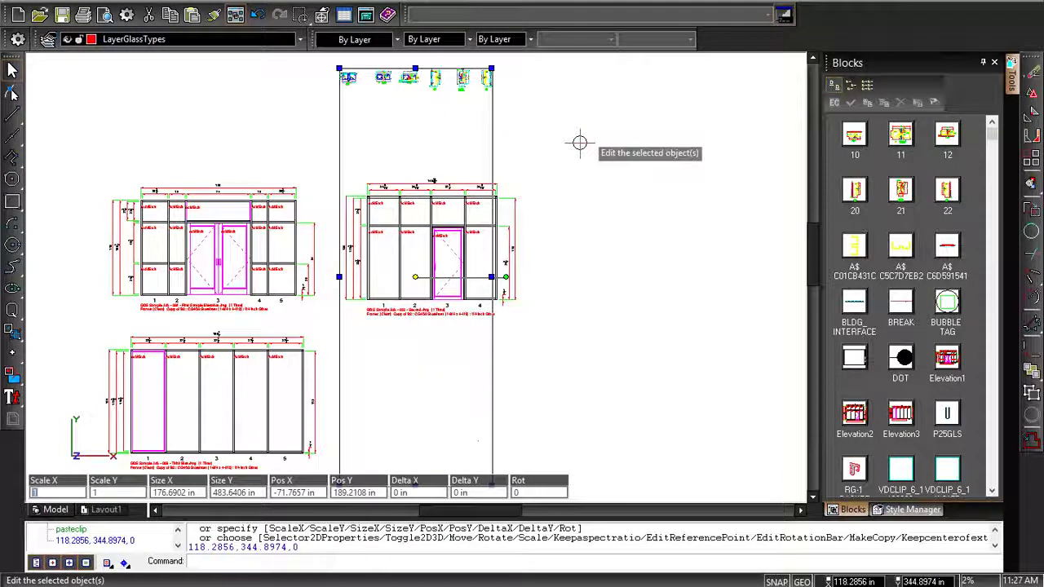
left_click(325, 63)
left_click(515, 107)
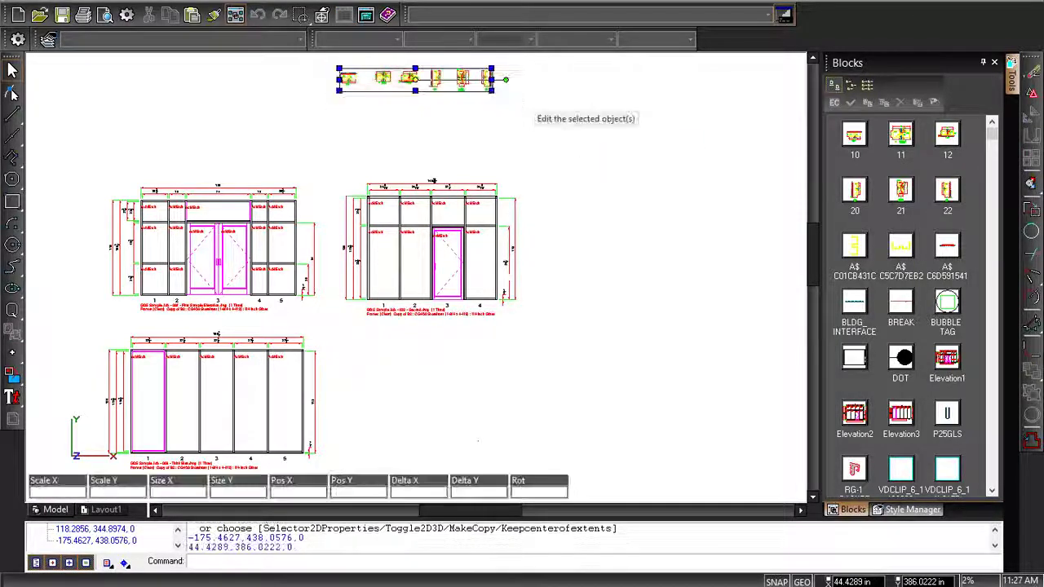
left_click(415, 79)
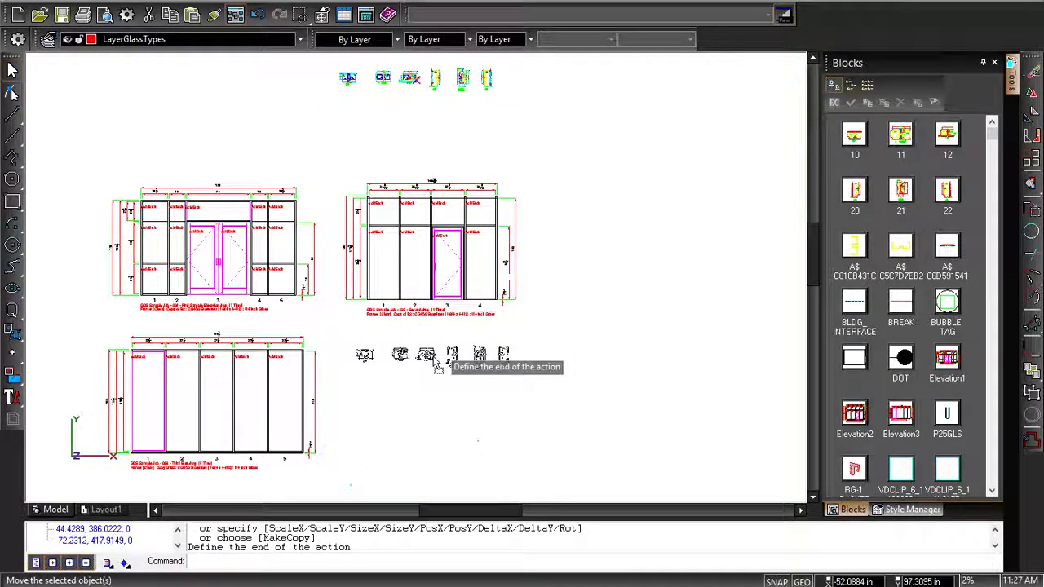
left_click(429, 355)
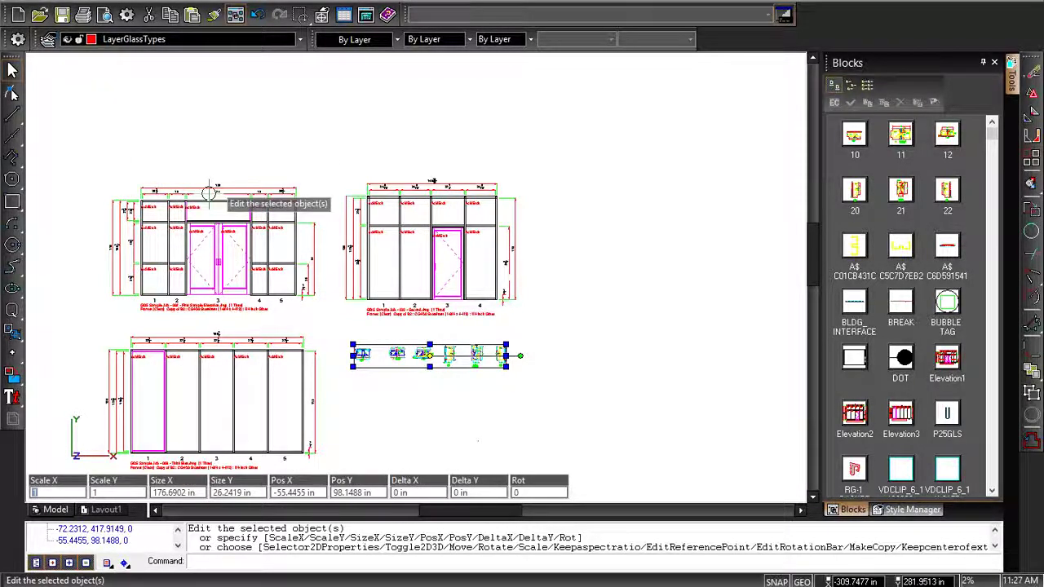
Examine the elevations closely, including the first elevation's dimensions, and check how they are arranged with the details.
left_click(212, 216)
scroll(212, 213, "up", 2)
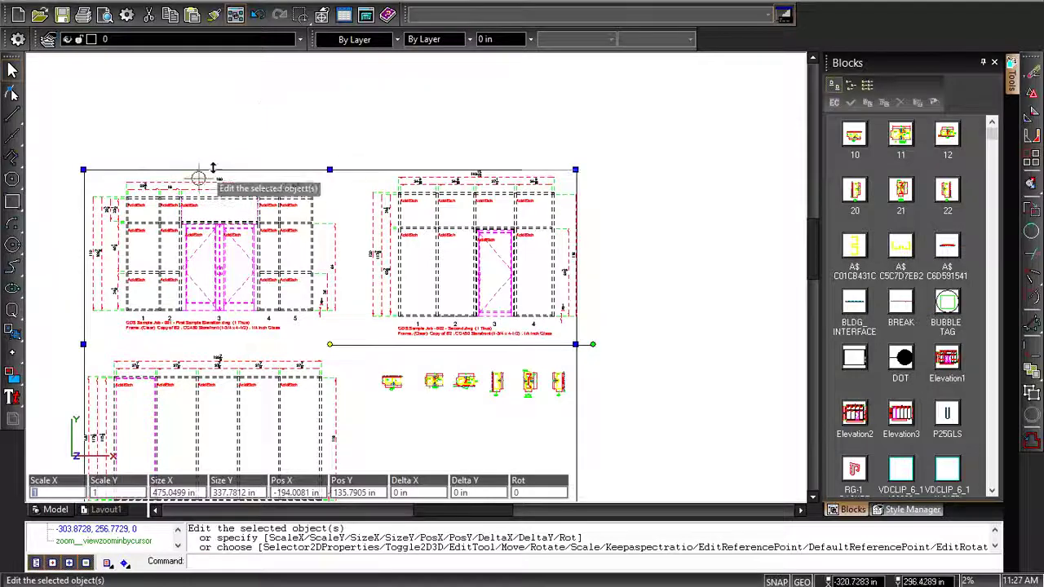
scroll(218, 186, "up", 2)
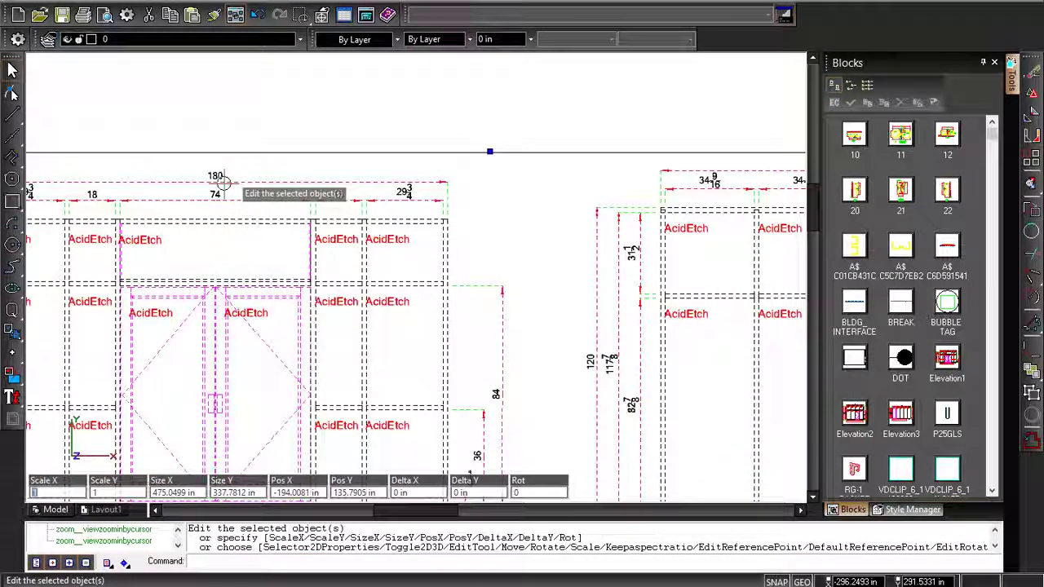
scroll(223, 181, "down", 3)
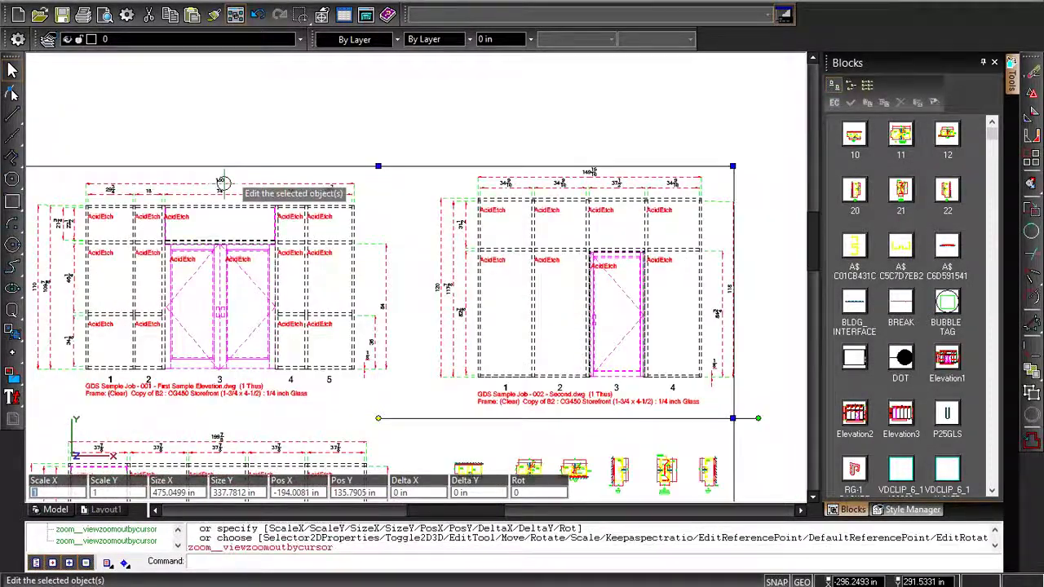
scroll(223, 183, "down", 3)
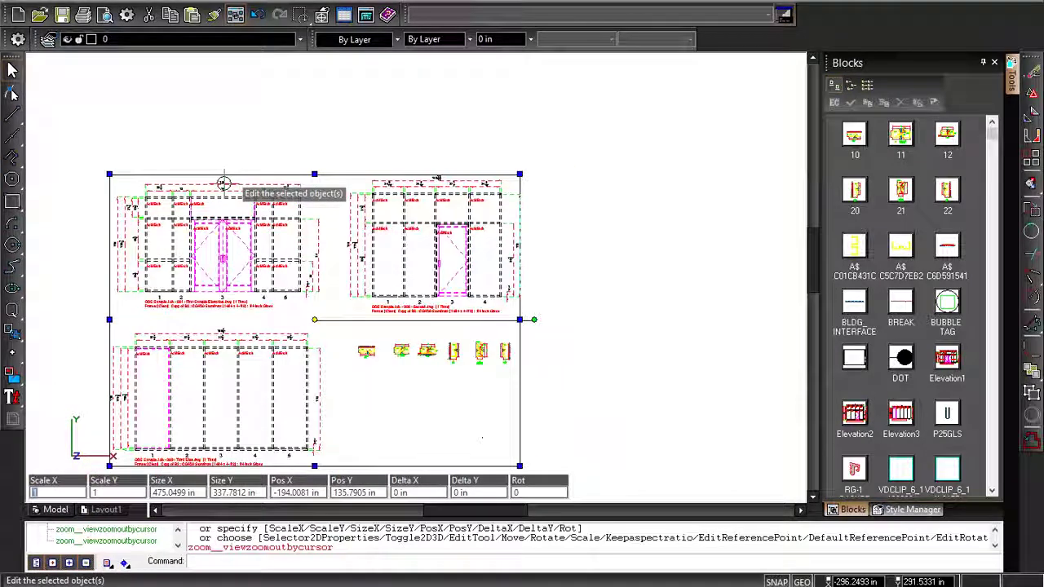
scroll(224, 184, "down", 1)
scroll(224, 184, "up", 1)
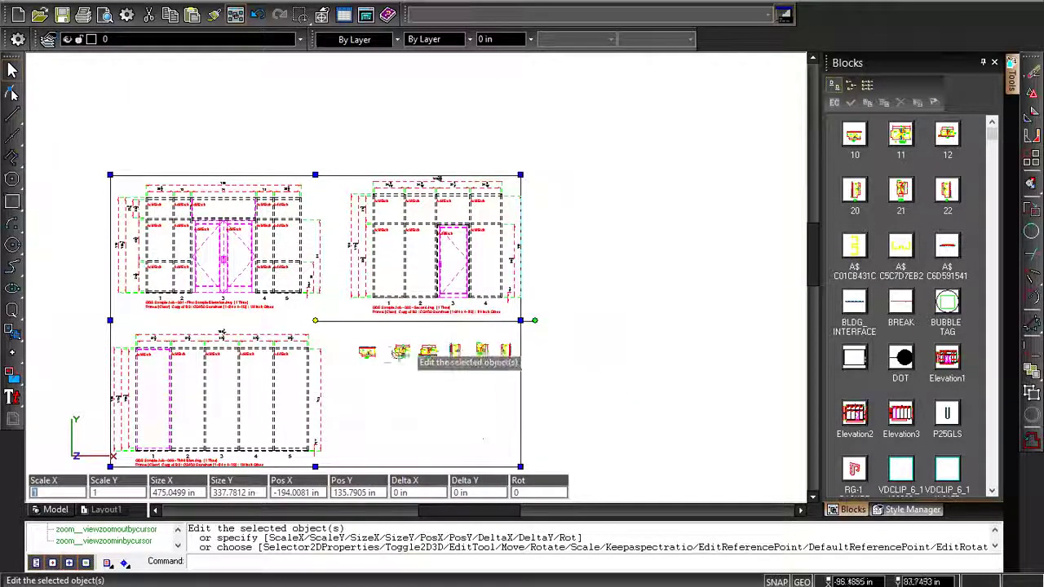
left_click(450, 391)
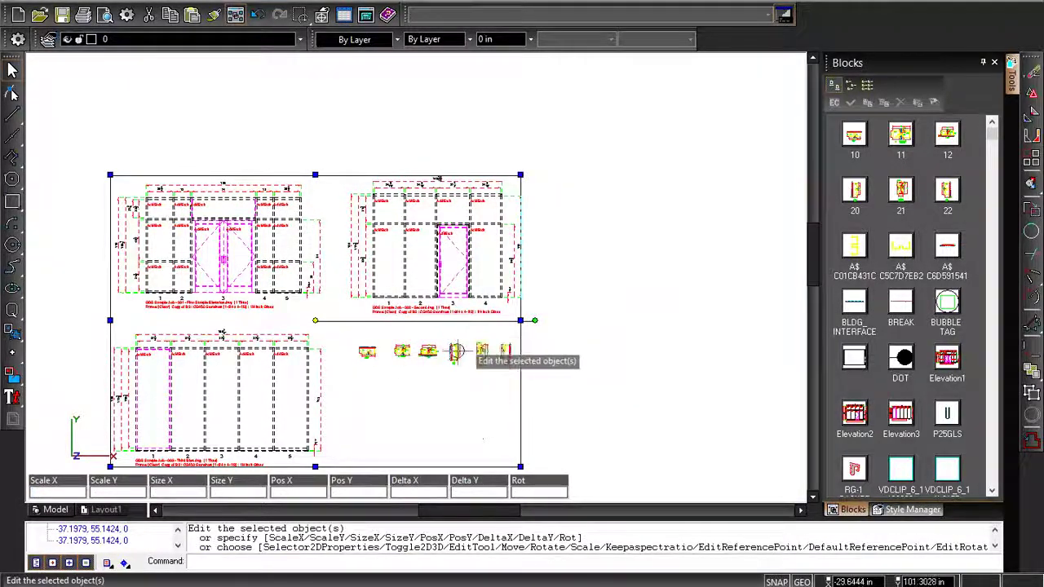
Move the last three details of the row directly beneath the first three, forming a two-row layout.
left_click(453, 352)
left_click(466, 391)
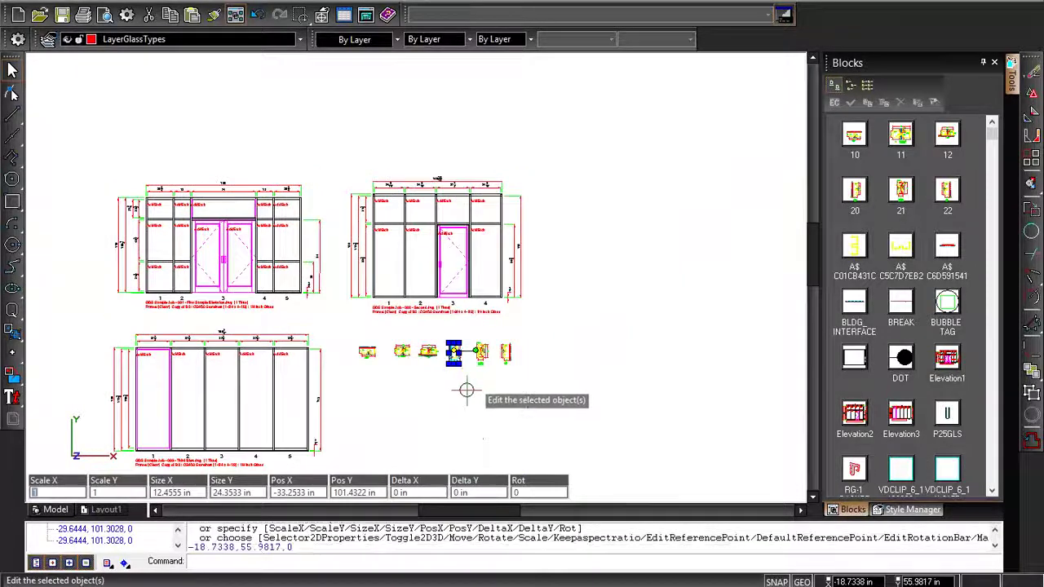
left_click(447, 334)
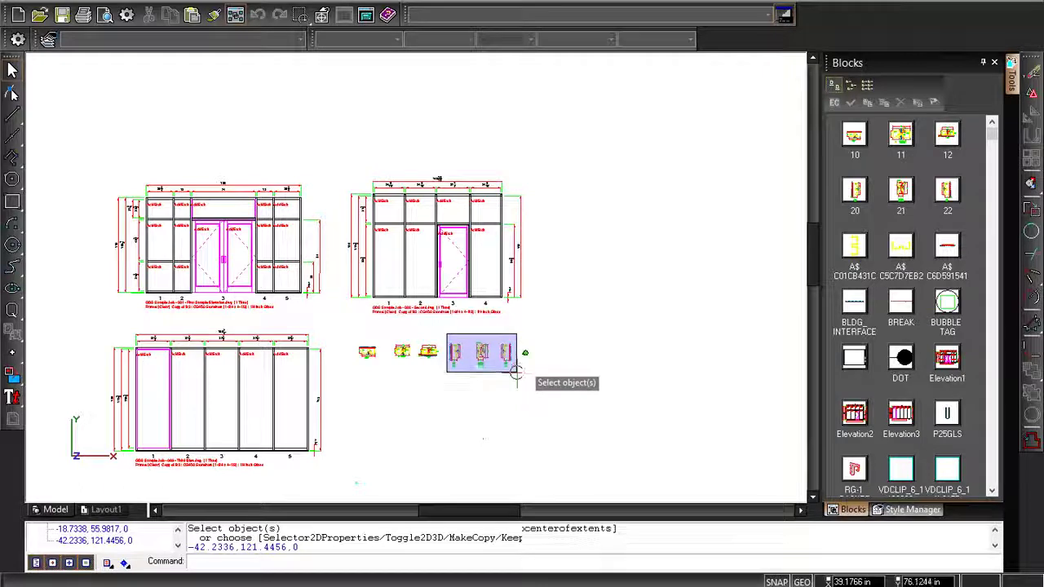
left_click(516, 369)
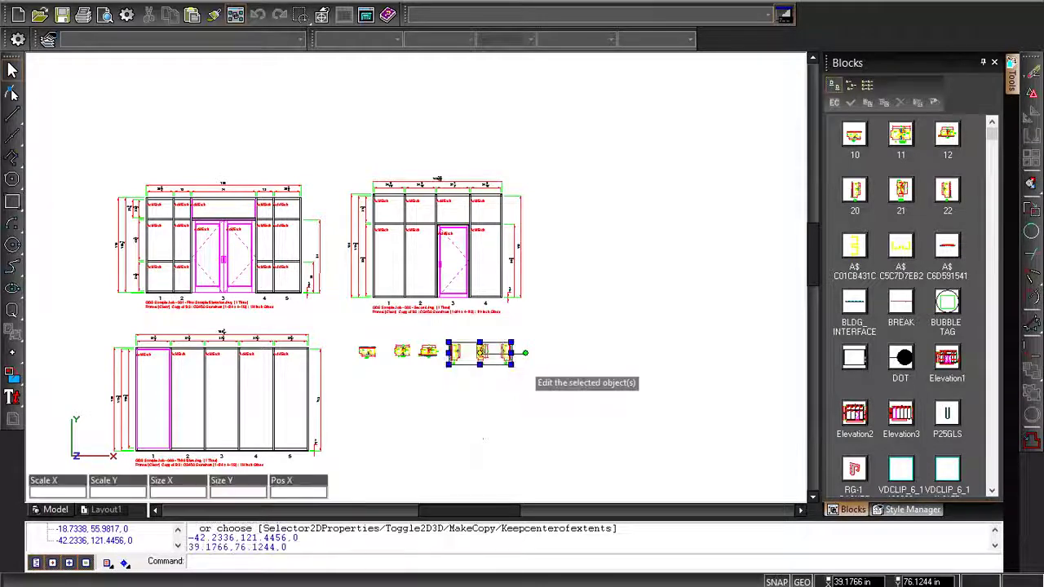
left_click(479, 352)
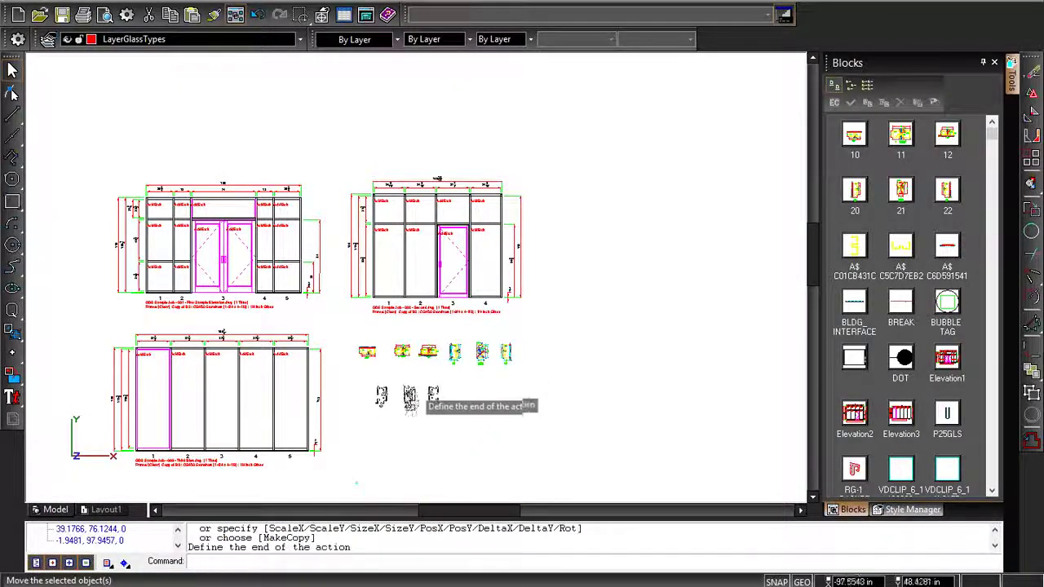
left_click(401, 380)
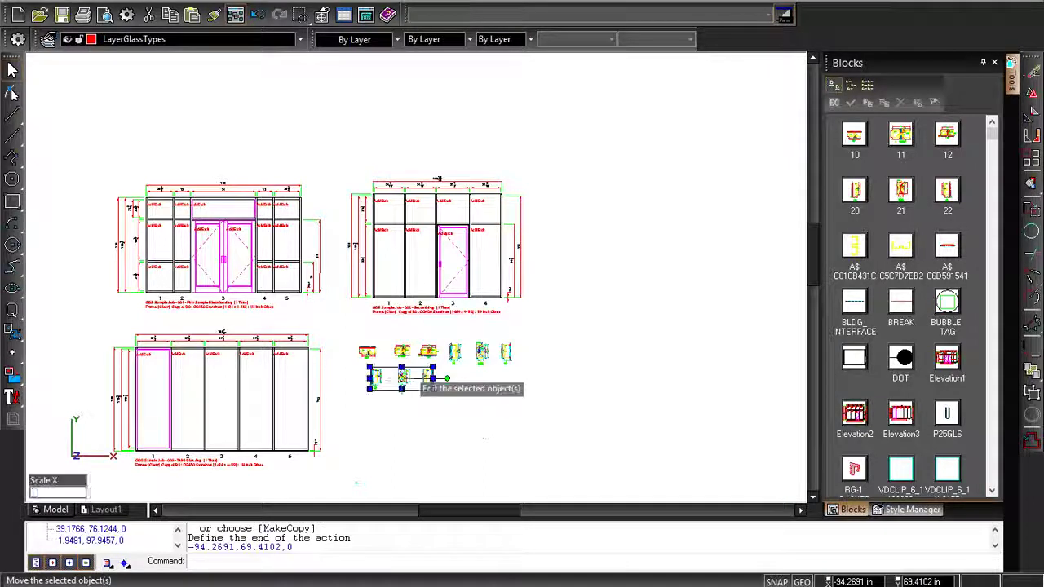
left_click(401, 376)
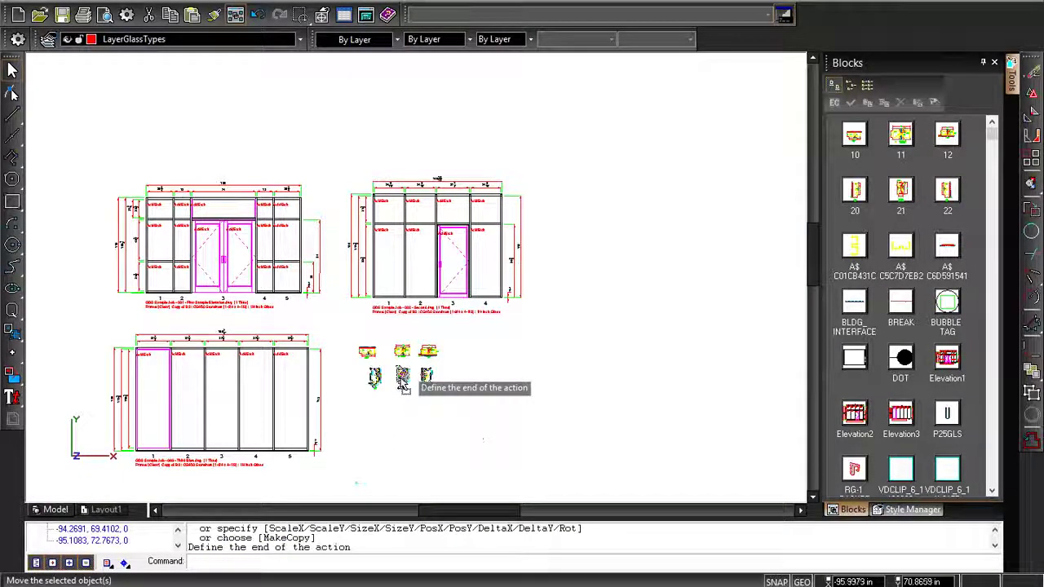
left_click(401, 380)
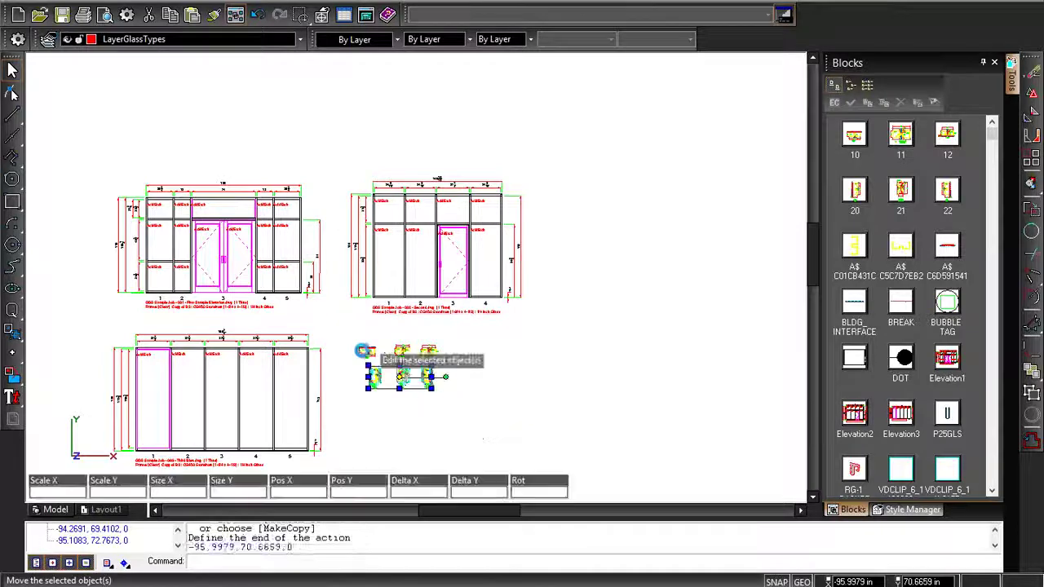
Select all six details as a group and reposition them beneath the second elevation.
left_click(459, 415)
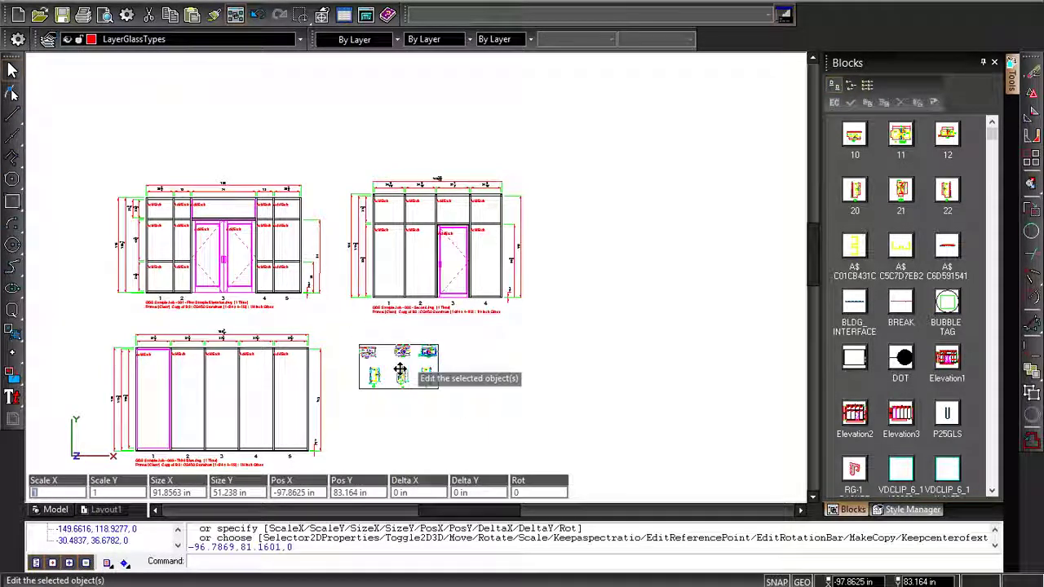
left_click(401, 366)
left_click(425, 380)
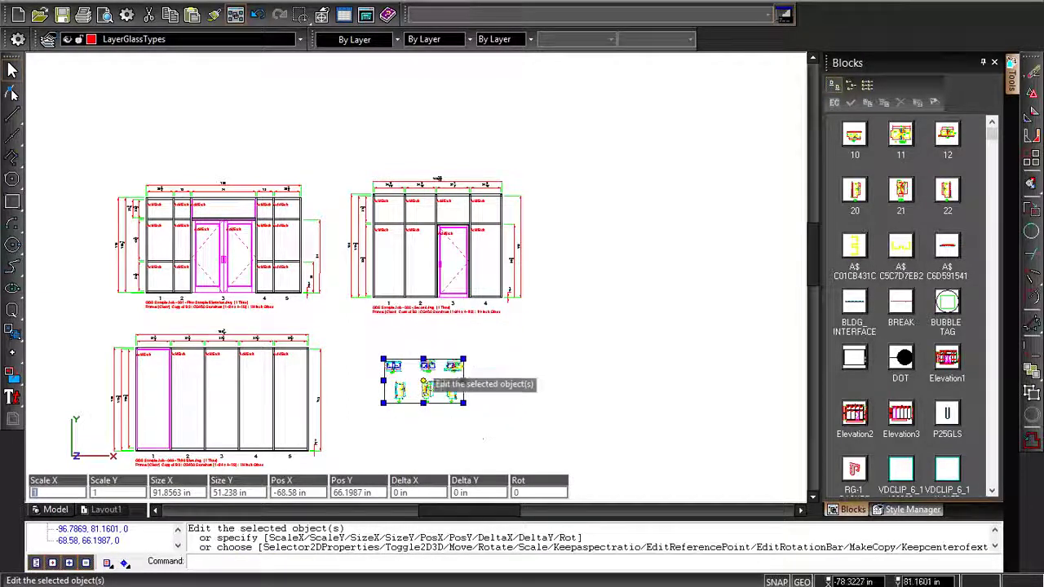
left_click(421, 381)
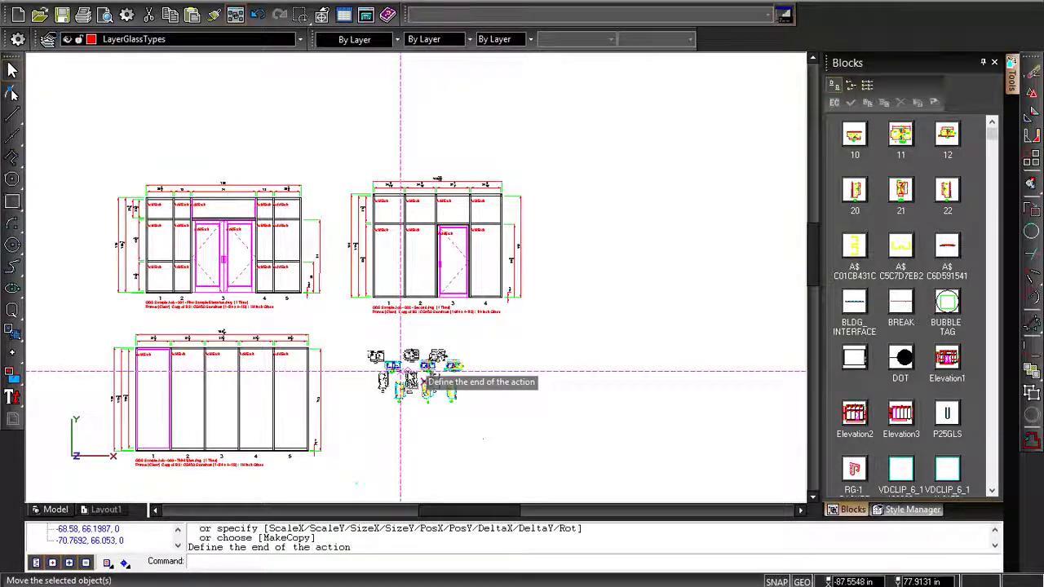
left_click(407, 374)
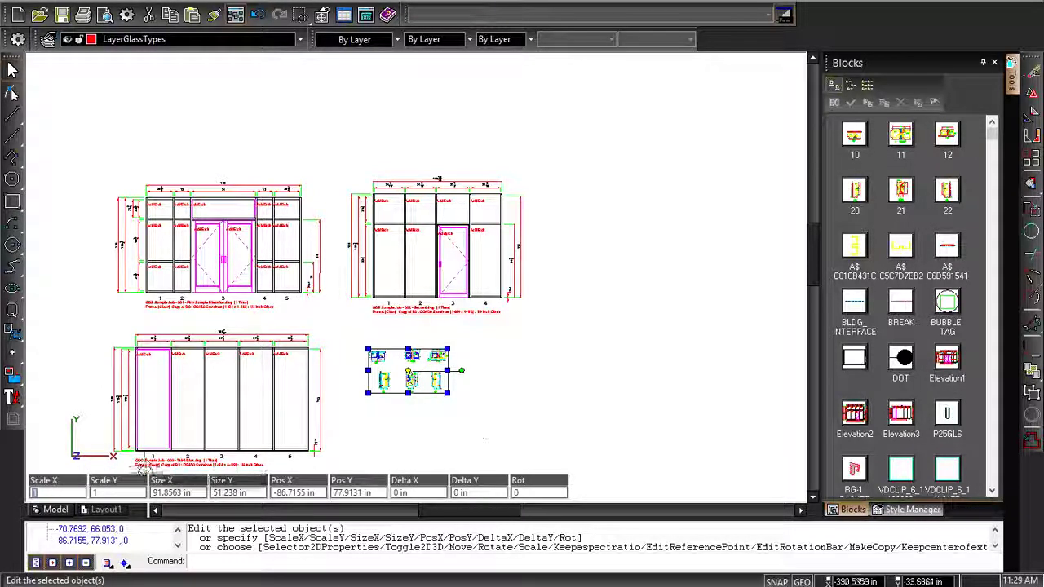
Enlarge the group of six details proportionally to about 2.3 times its size, extending it away from the elevations.
left_click(447, 393)
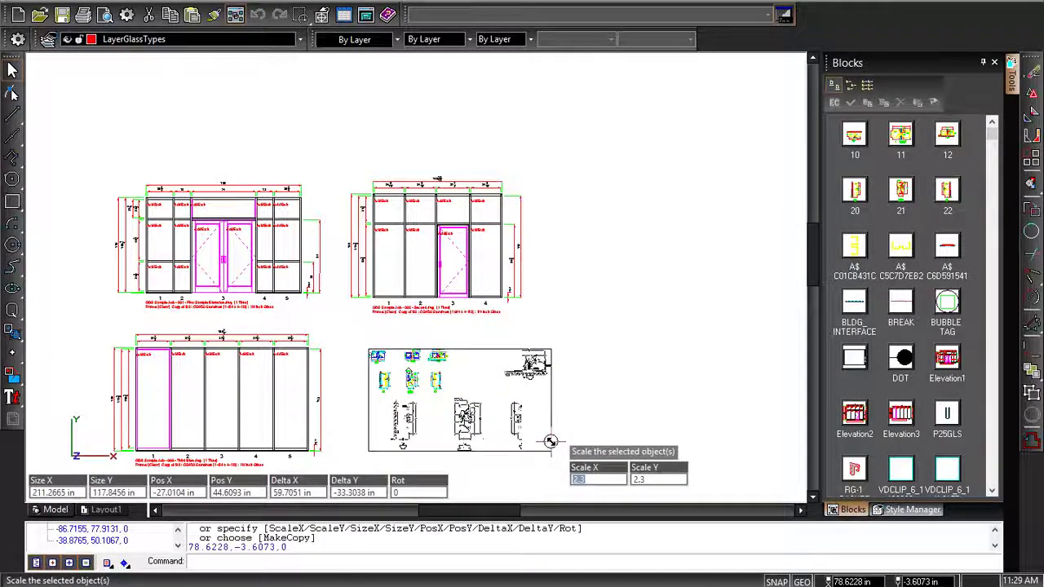
left_click(550, 449)
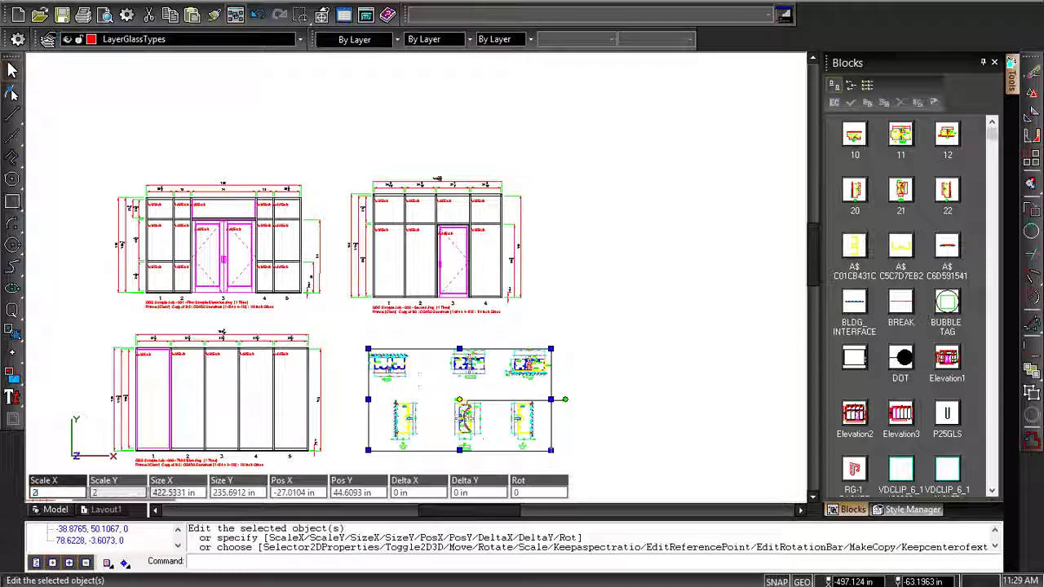
Try applying an X scale factor of 2 to the enlarged details, then clear the selection.
type("2")
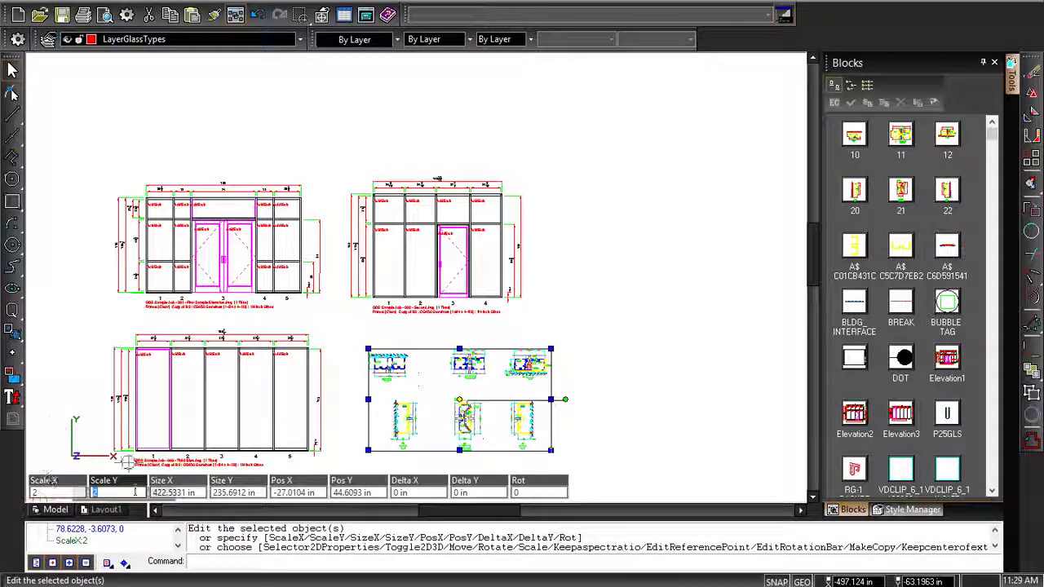
key("Tab")
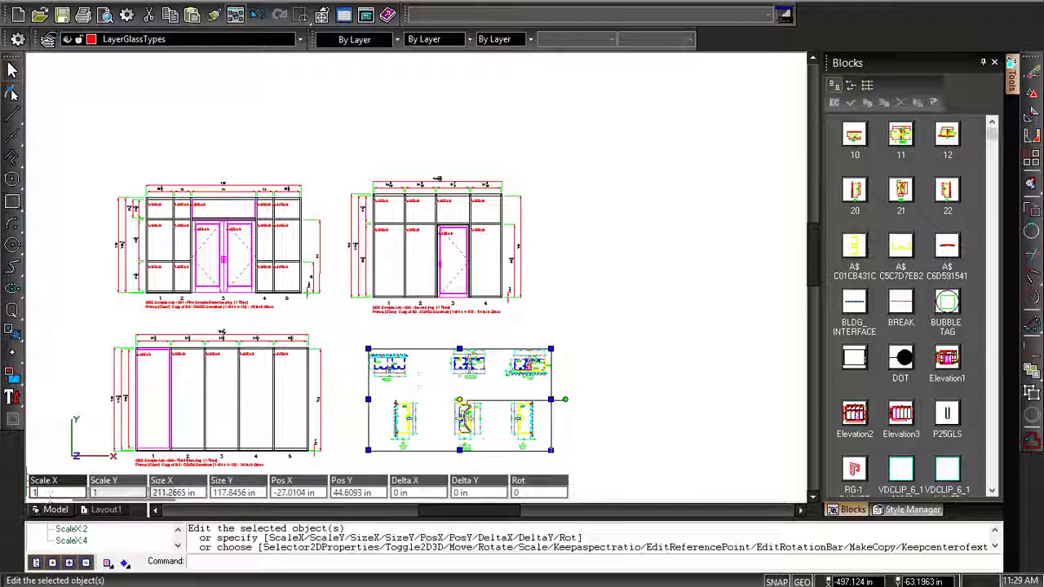
left_click(678, 422)
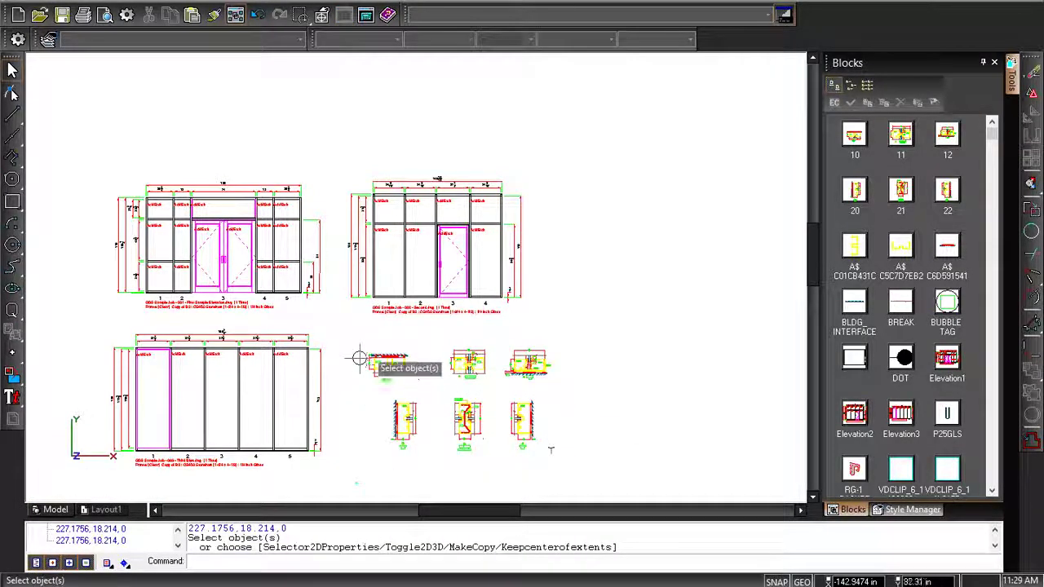
left_click(358, 338)
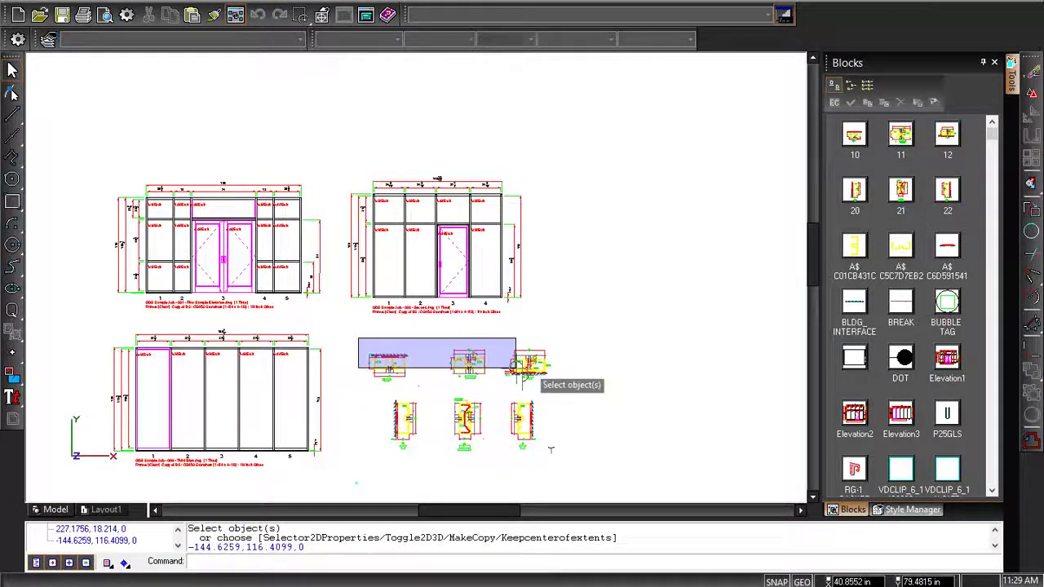
left_click(583, 473)
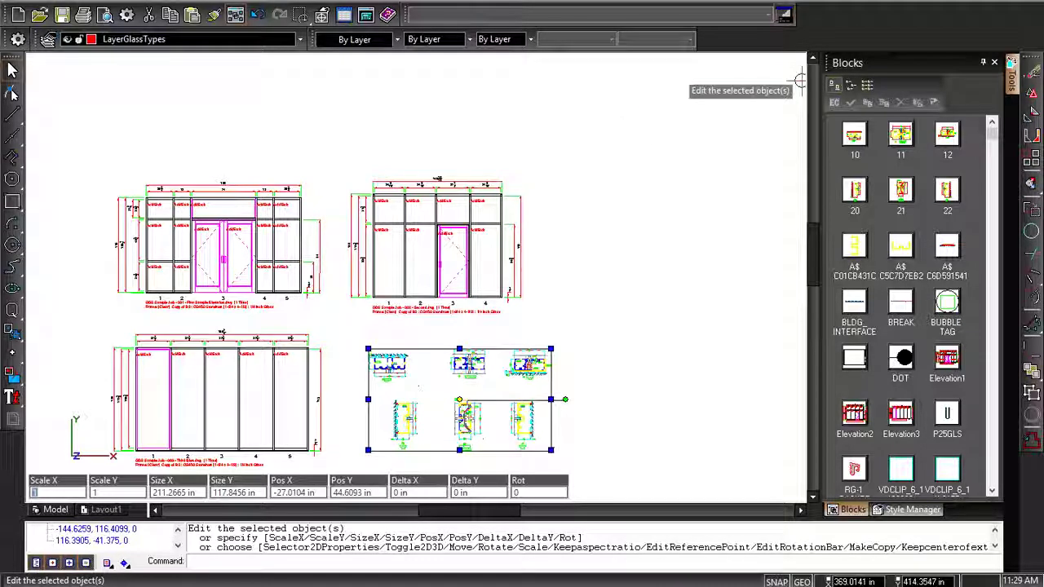
left_click(1026, 2)
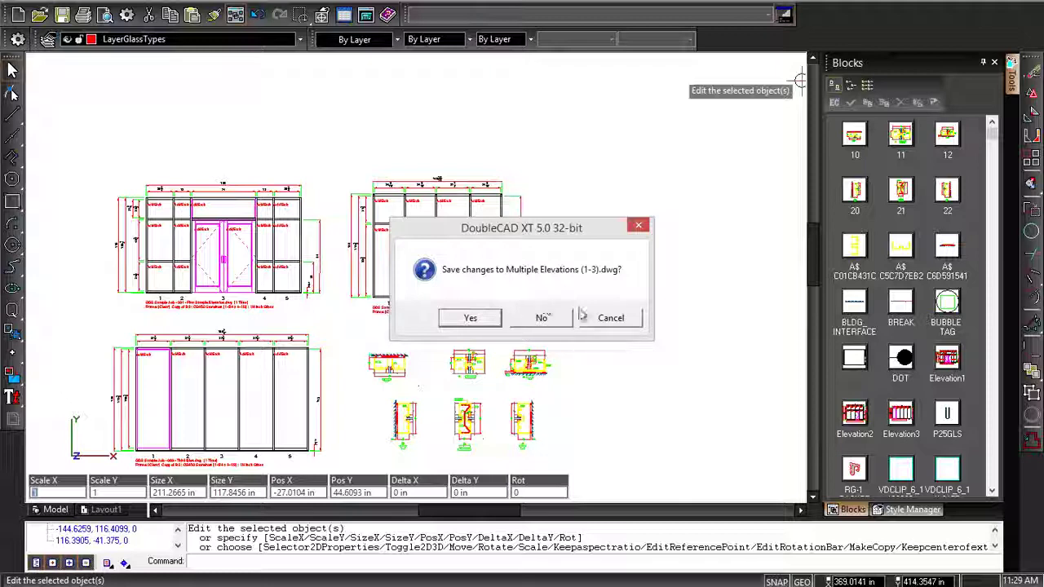
left_click(610, 318)
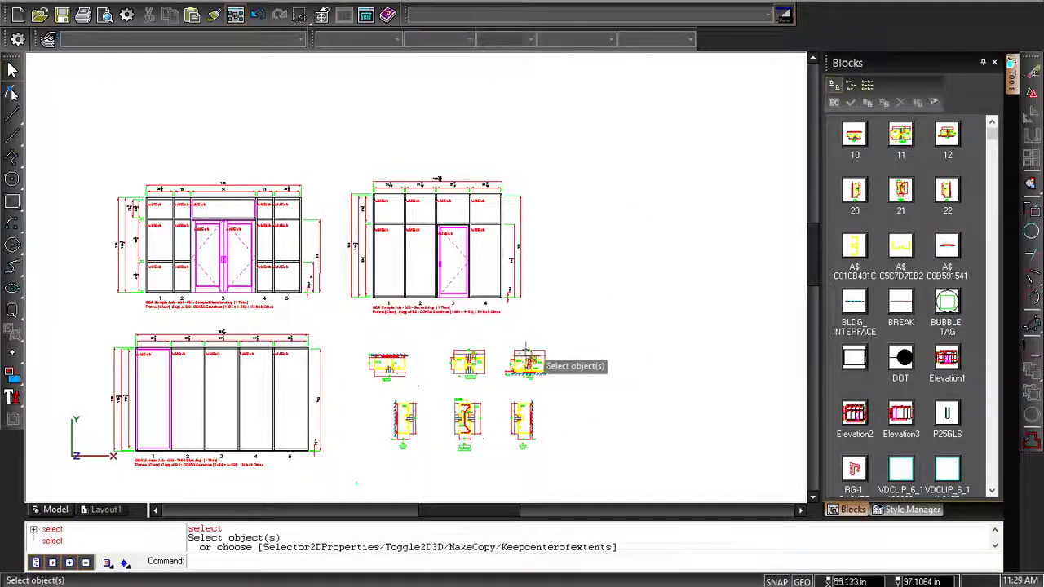
Select the Intermediate Horizontal detail and explode it into its constituent parts.
left_click(530, 367)
left_click(466, 364)
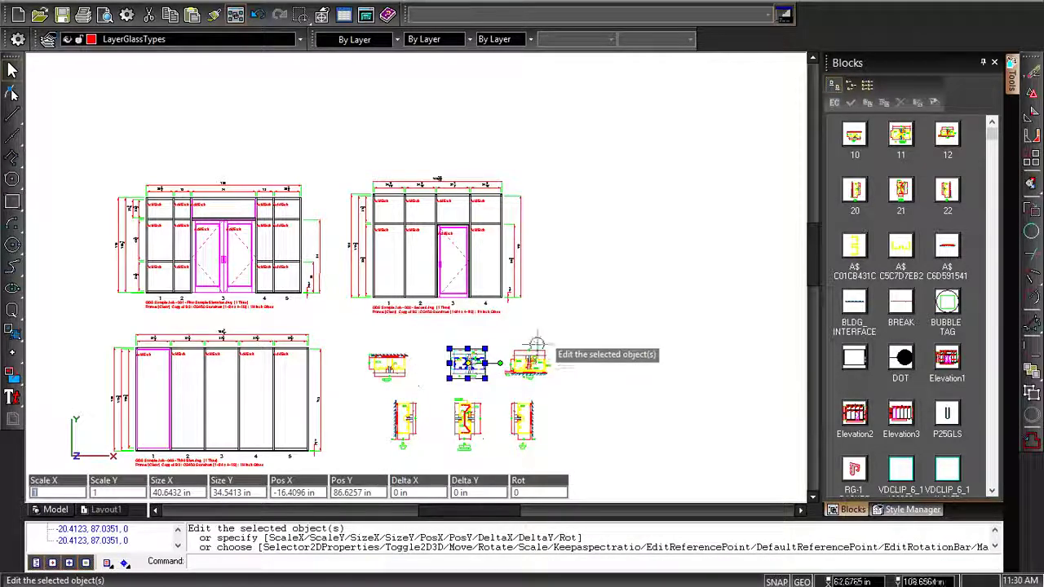
scroll(466, 367, "up", 5)
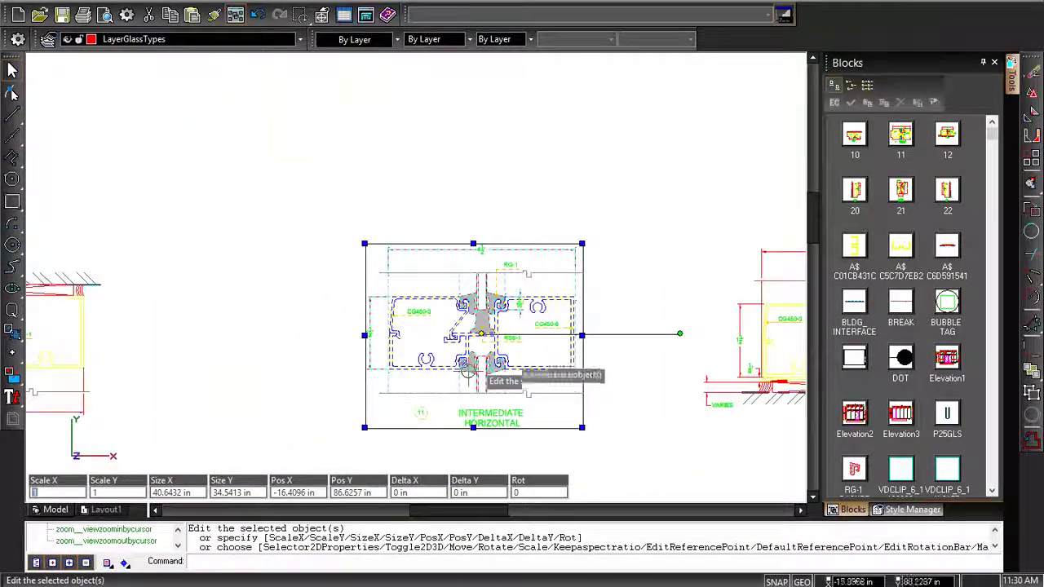
left_click(295, 384)
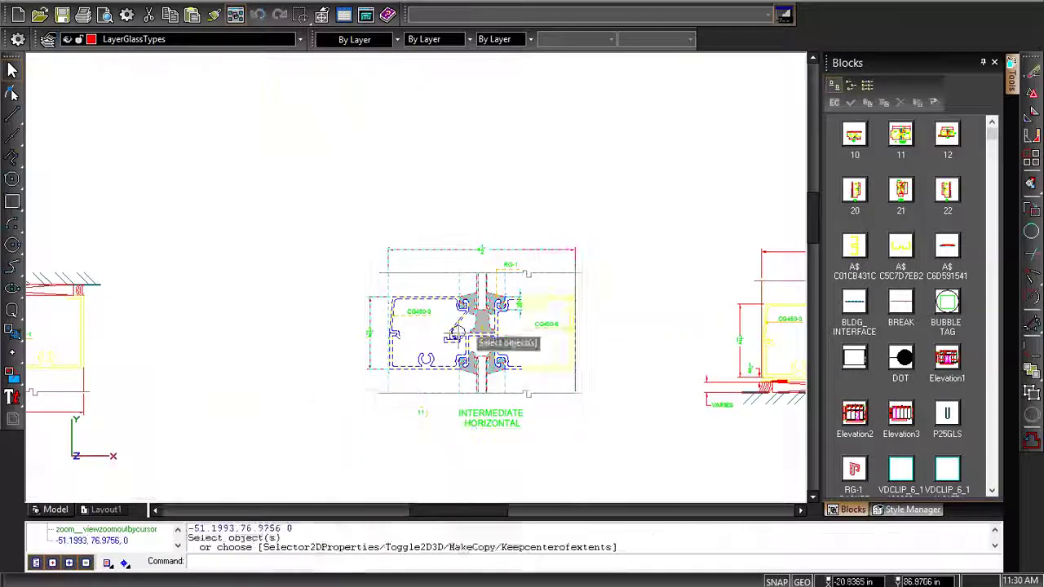
left_click(495, 420)
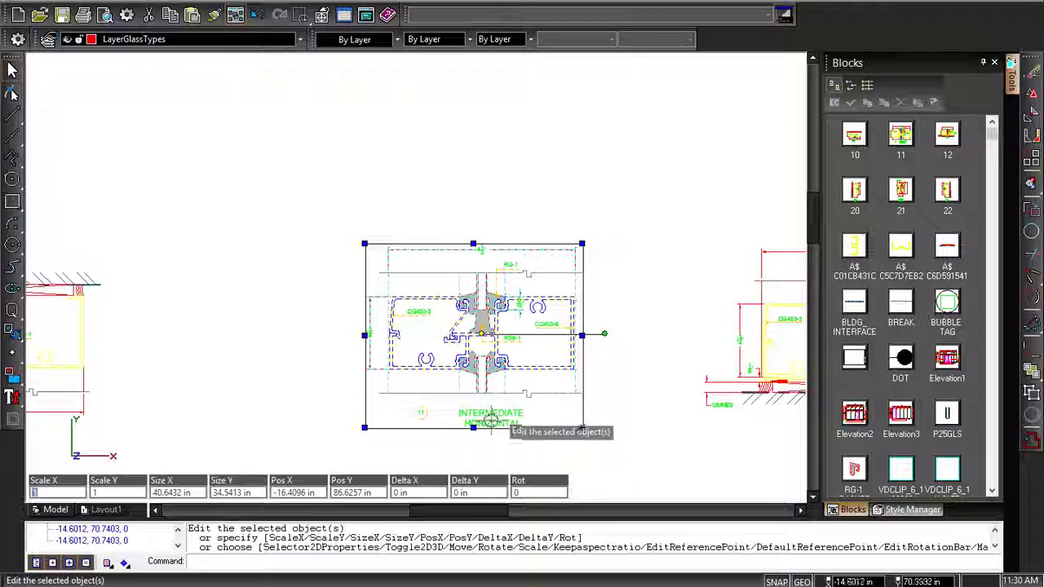
left_click(1032, 395)
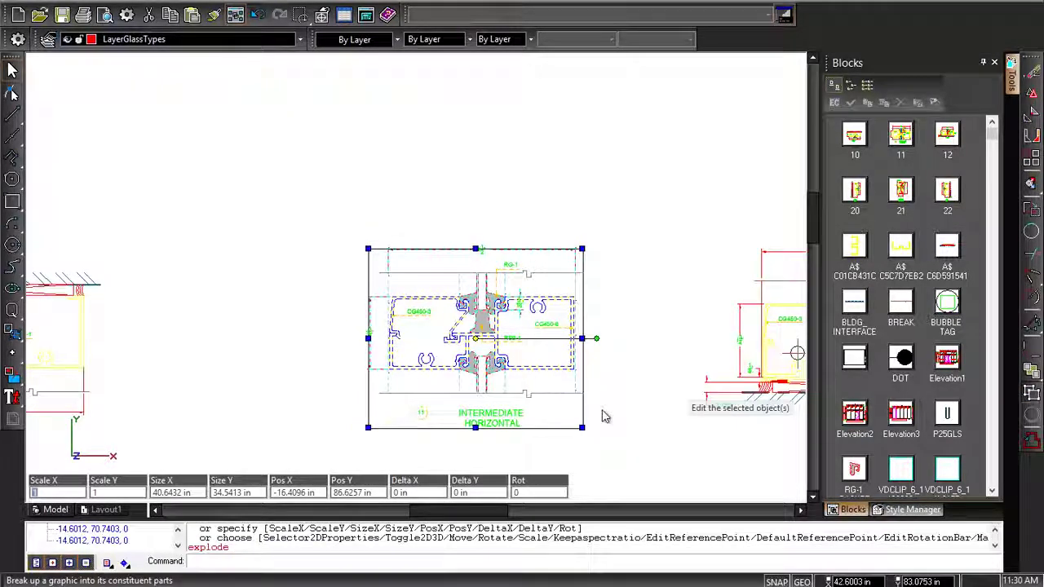
Select the INTERMEDIATE HORIZONTAL label and review its multiline text, pen and brush properties without changing them.
left_click(490, 421)
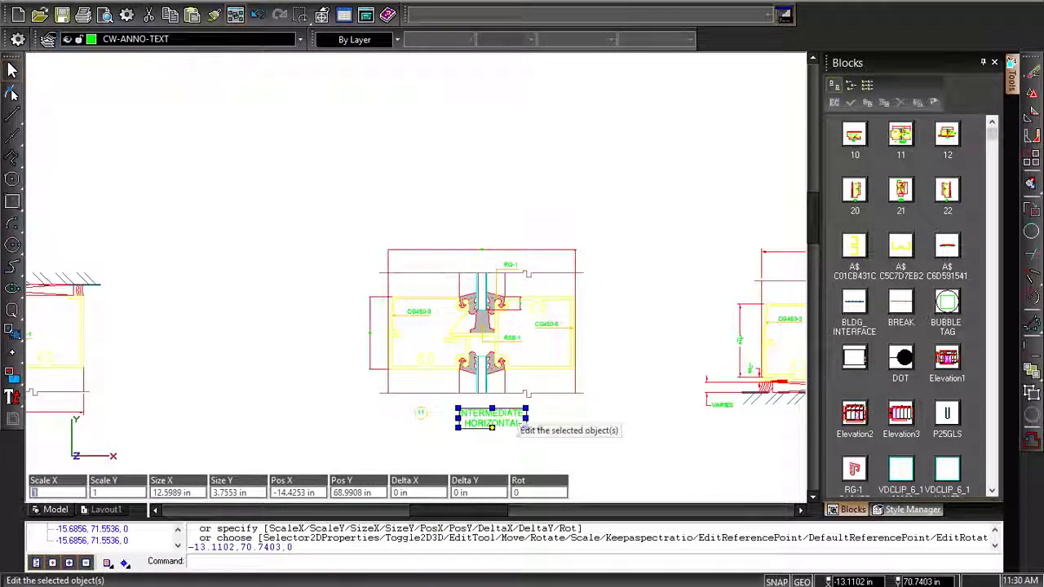
double_click(500, 419)
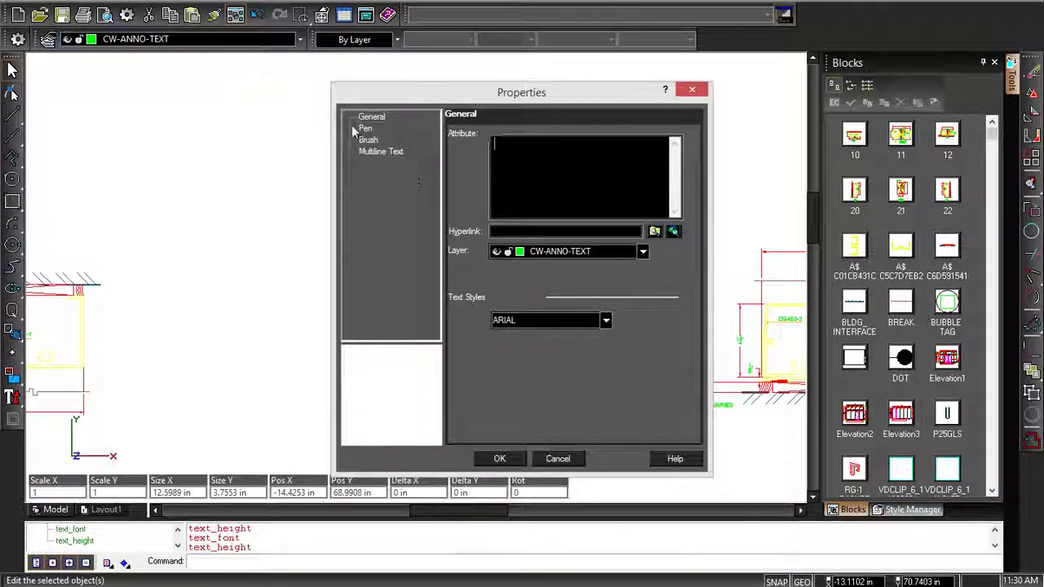
left_click(410, 138)
left_click(378, 150)
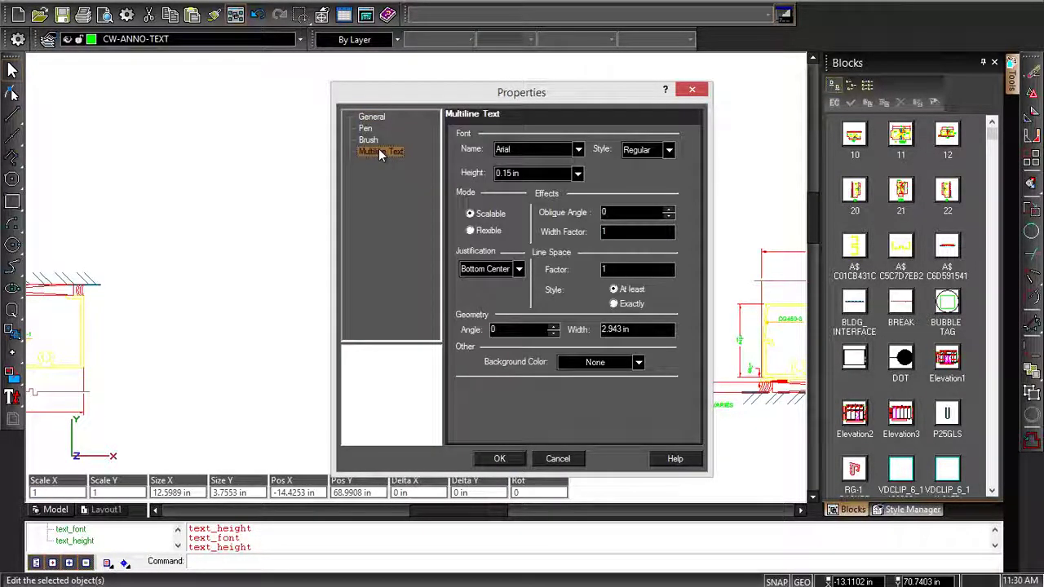
left_click(366, 131)
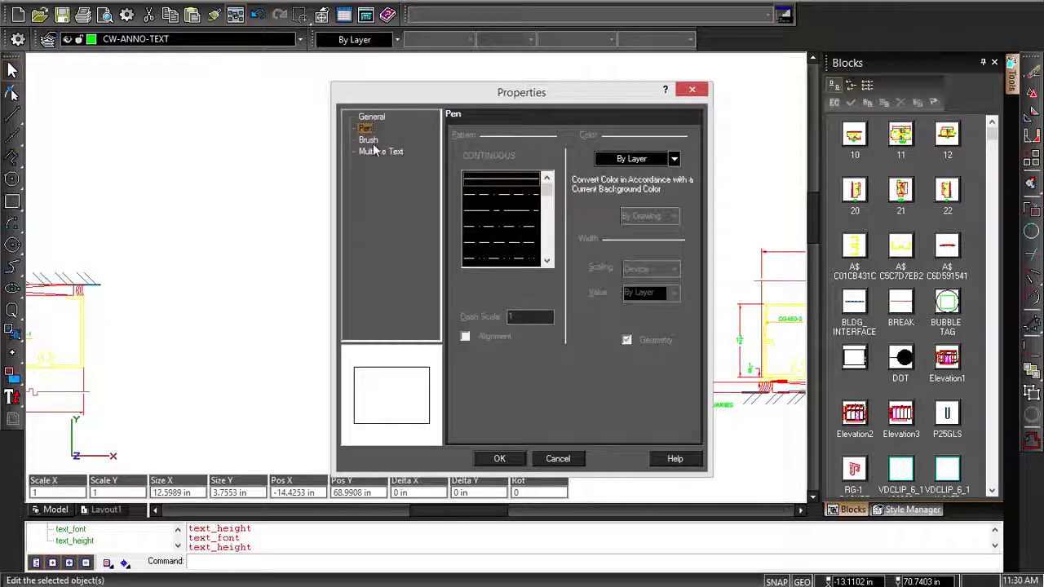
left_click(369, 141)
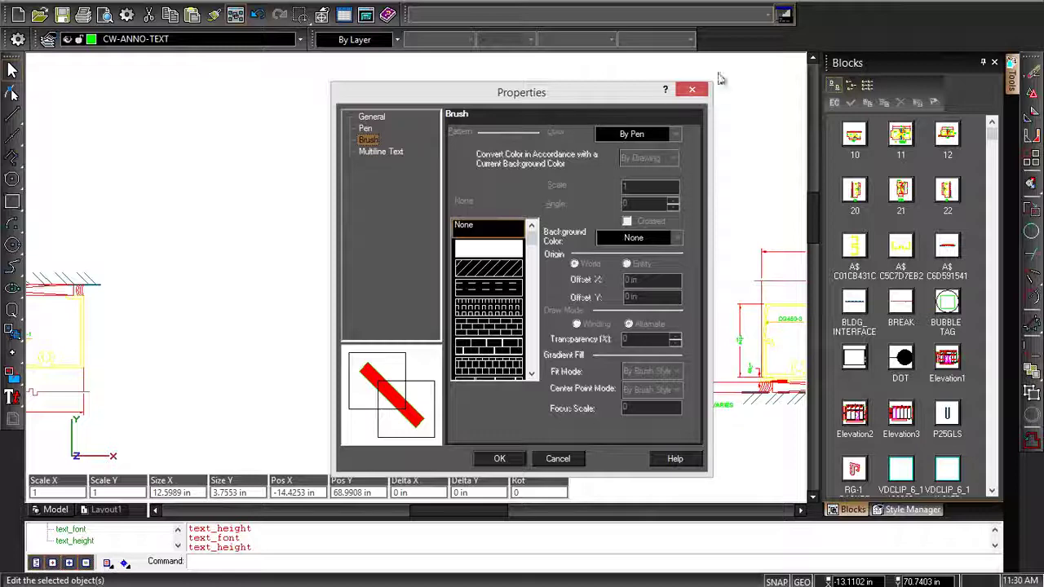
left_click(692, 90)
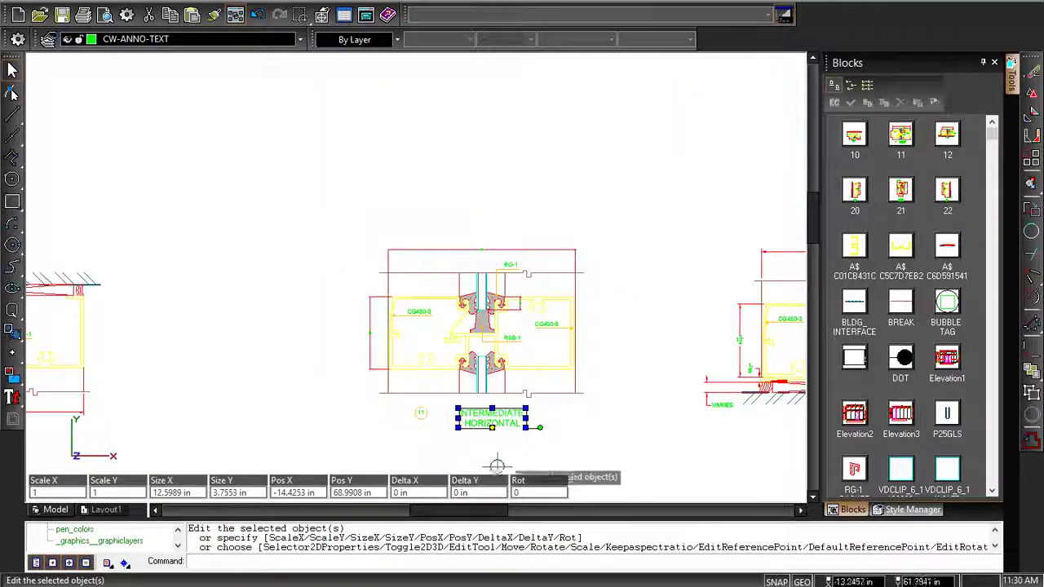
right_click(500, 418)
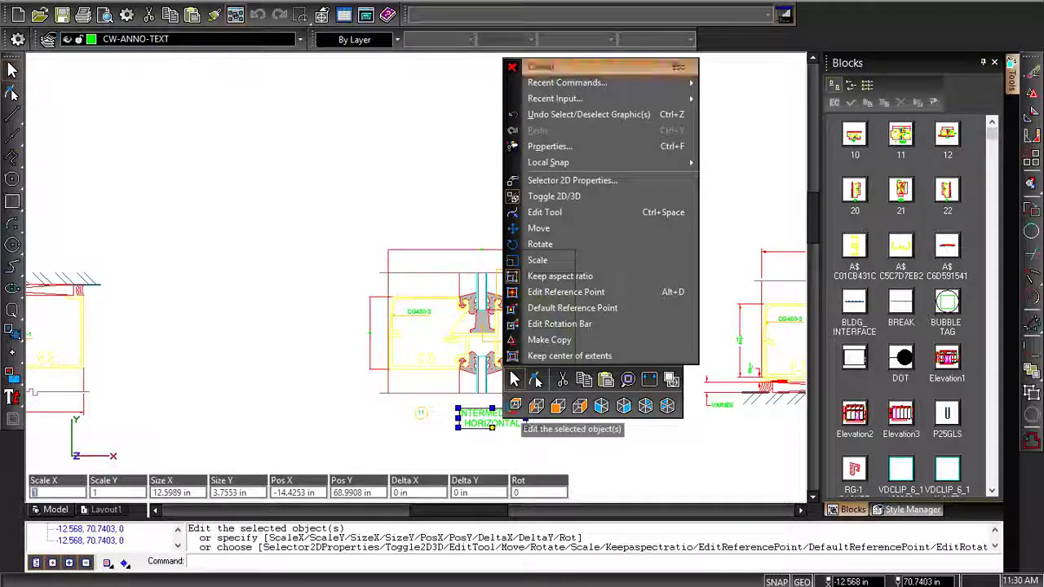
left_click(427, 145)
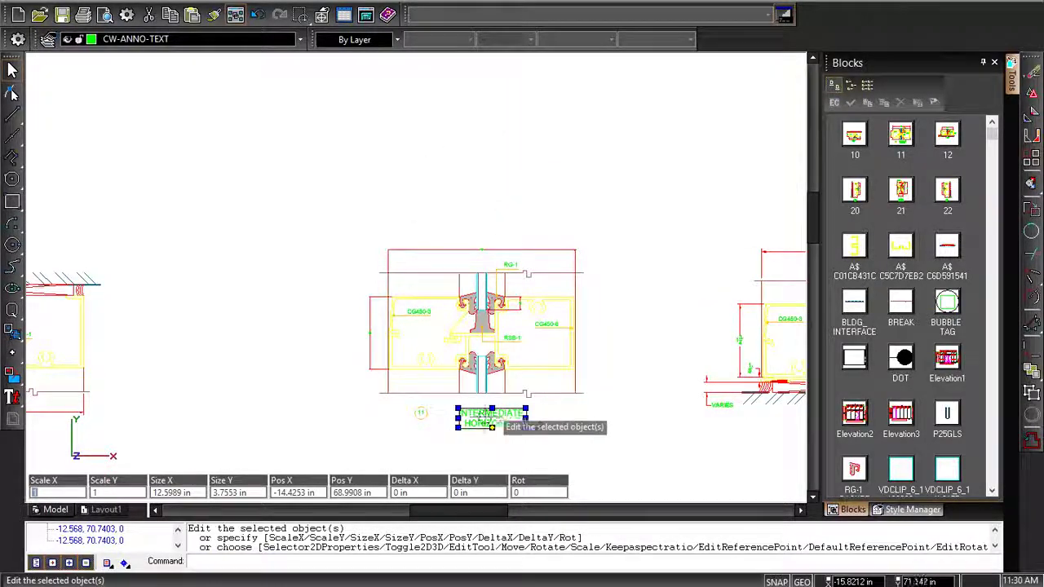
Open the INTERMEDIATE HORIZONTAL label for text editing and insert the trial characters "ttfgdddffgddd" in front of it.
left_click(13, 397)
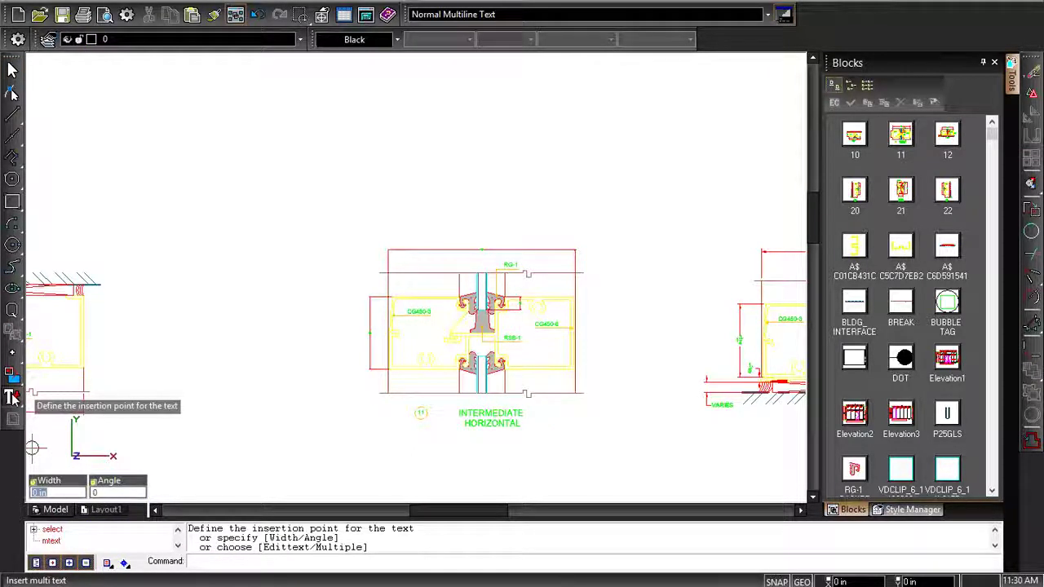
key("shift")
left_click(495, 418)
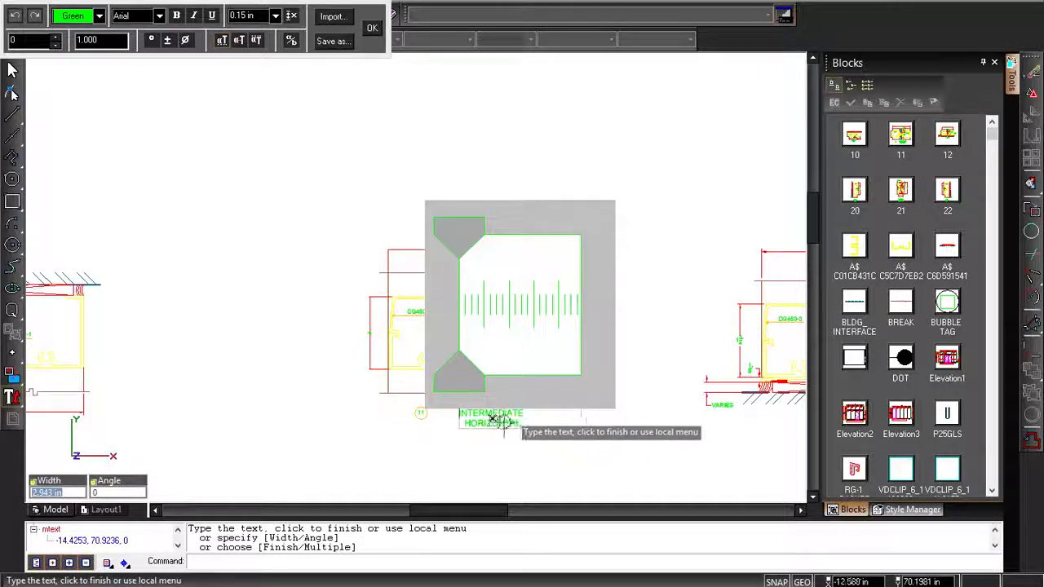
type("ttfgdd")
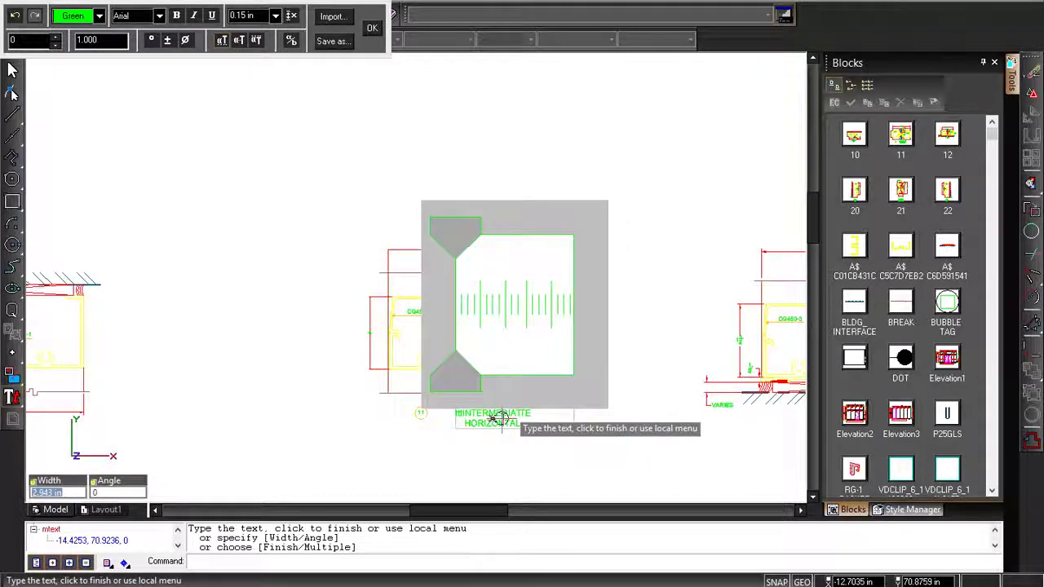
type("dffgddd")
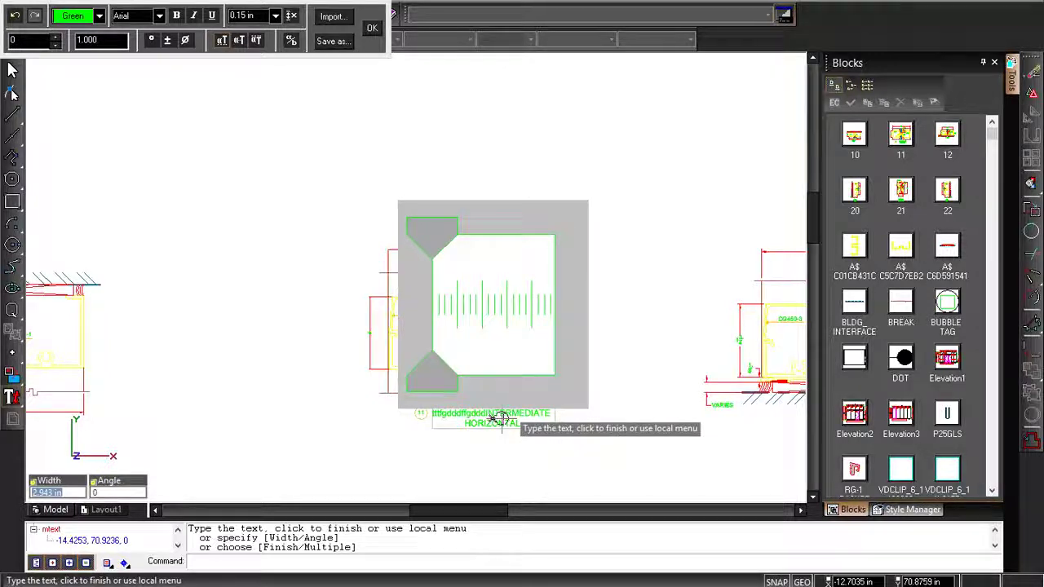
Delete the trial characters in front of the INTERMEDIATE HORIZONTAL label and finish editing the text.
key("BackSpace")
key("BackSpace")
key("BackSpace")
key("BackSpace")
key("BackSpace")
key("BackSpace")
key("BackSpace")
key("BackSpace")
key("BackSpace")
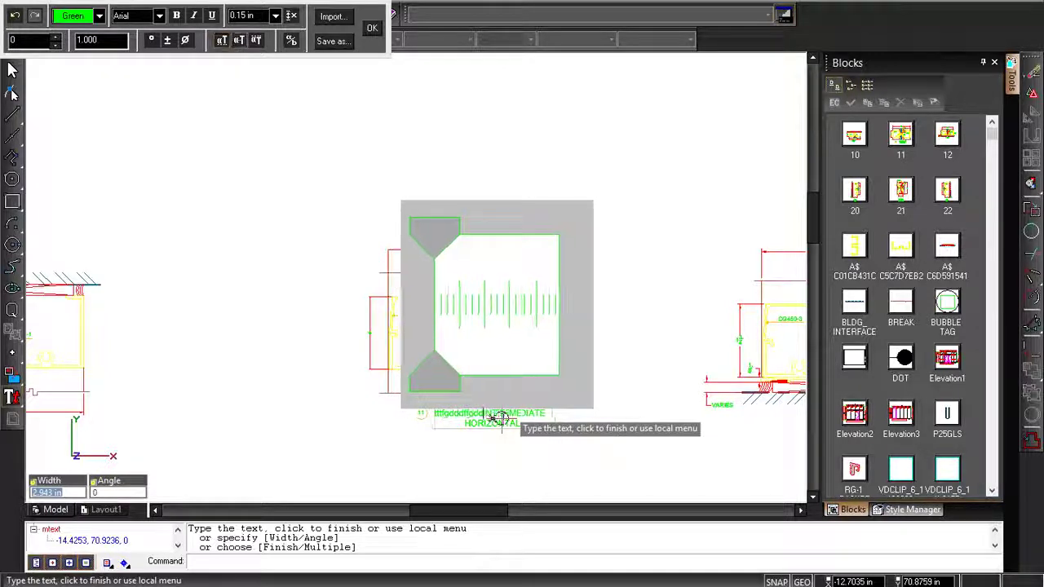
key("BackSpace")
key("BackSpace")
key("BackSpace")
key("BackSpace")
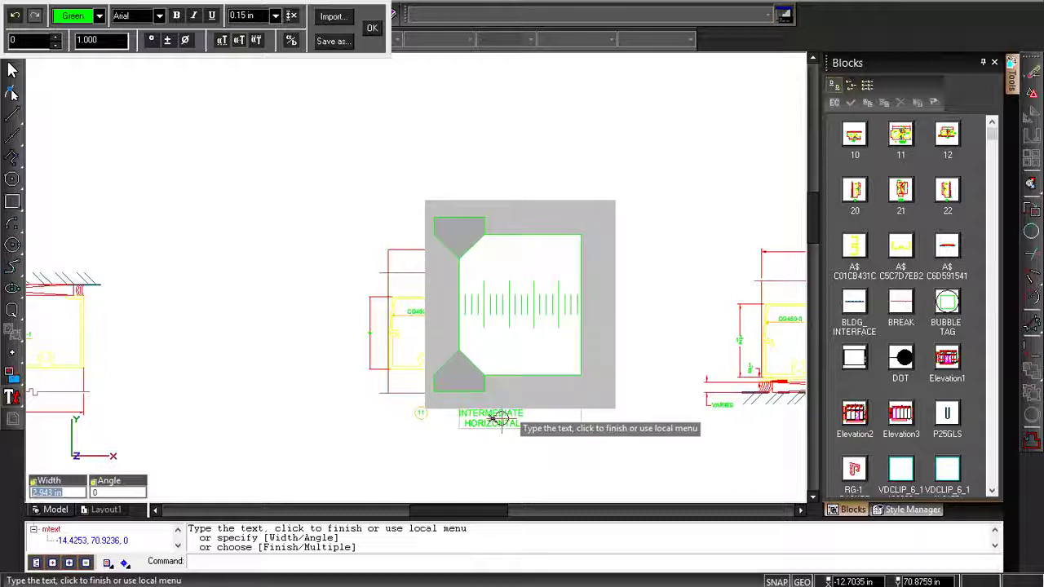
left_click(601, 447)
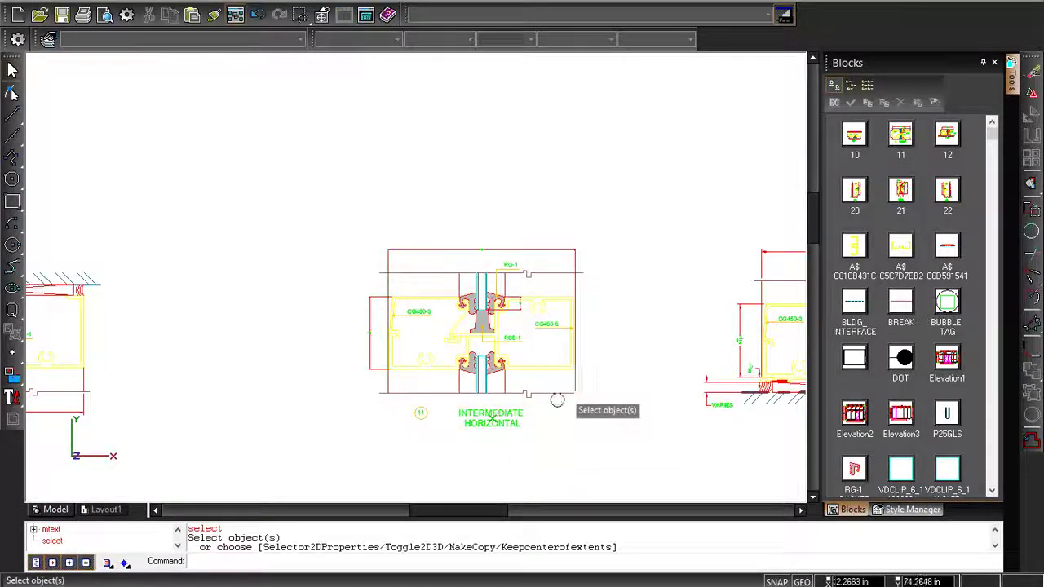
Select all parts of the exploded Intermediate Horizontal detail, including its label and number bubble.
left_click(356, 222)
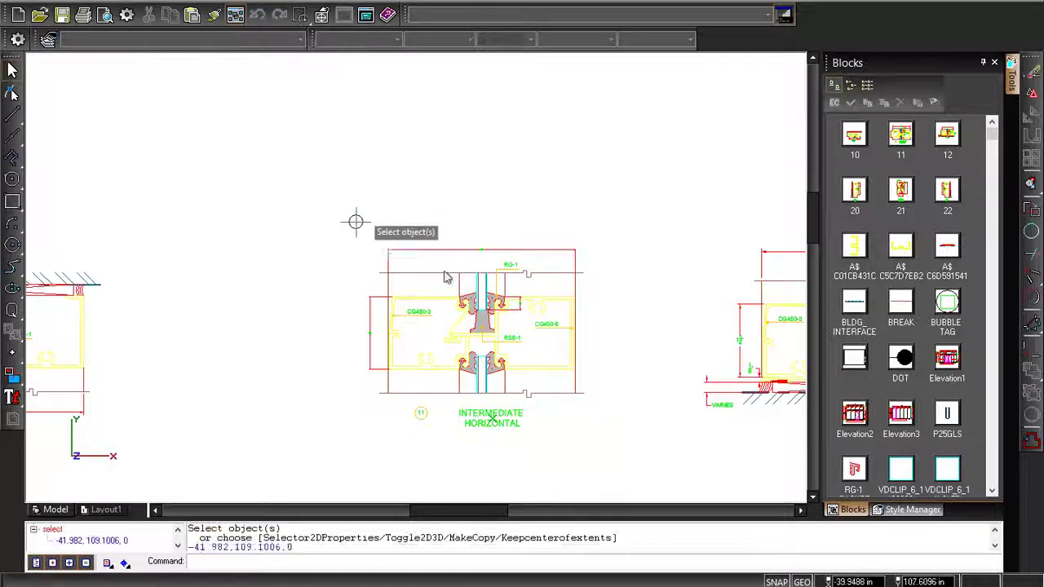
left_click(608, 436)
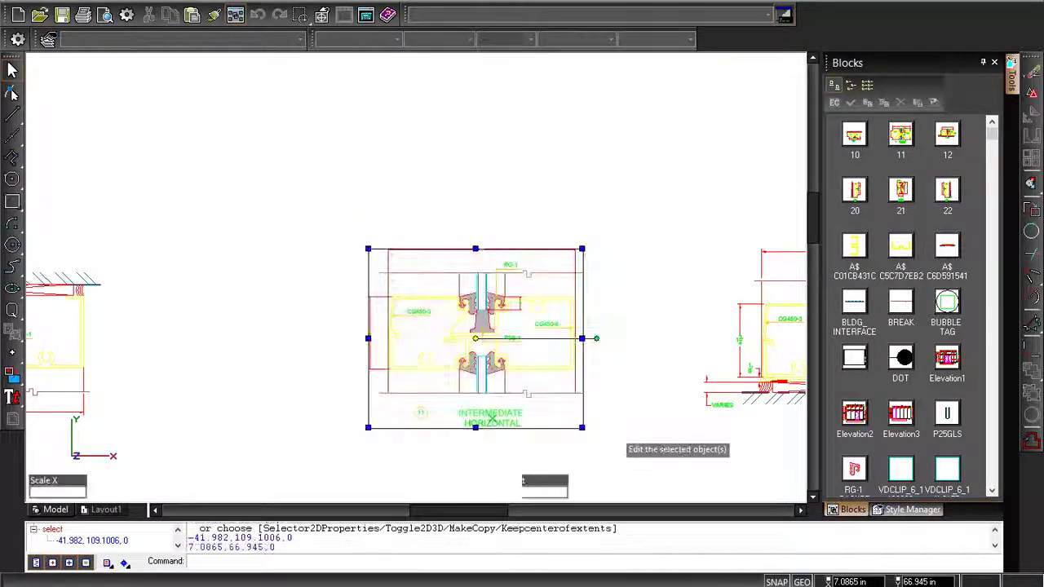
left_click(136, 1)
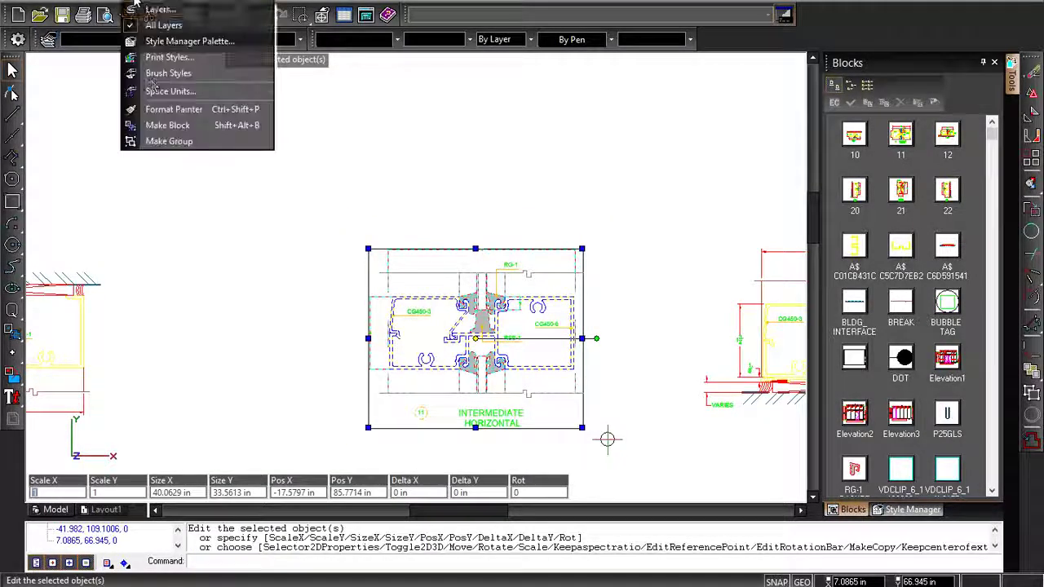
left_click(163, 126)
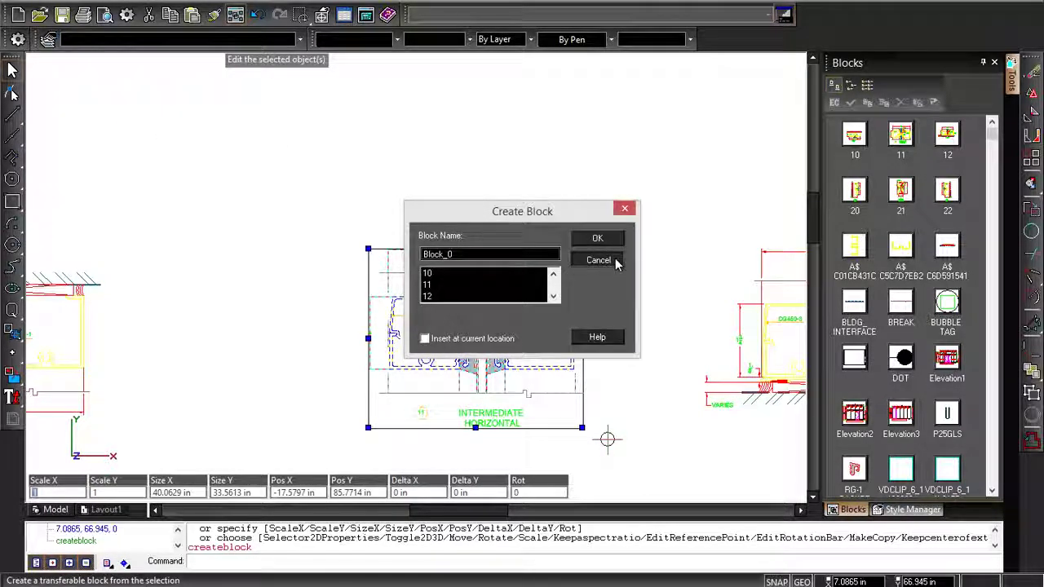
left_click(600, 260)
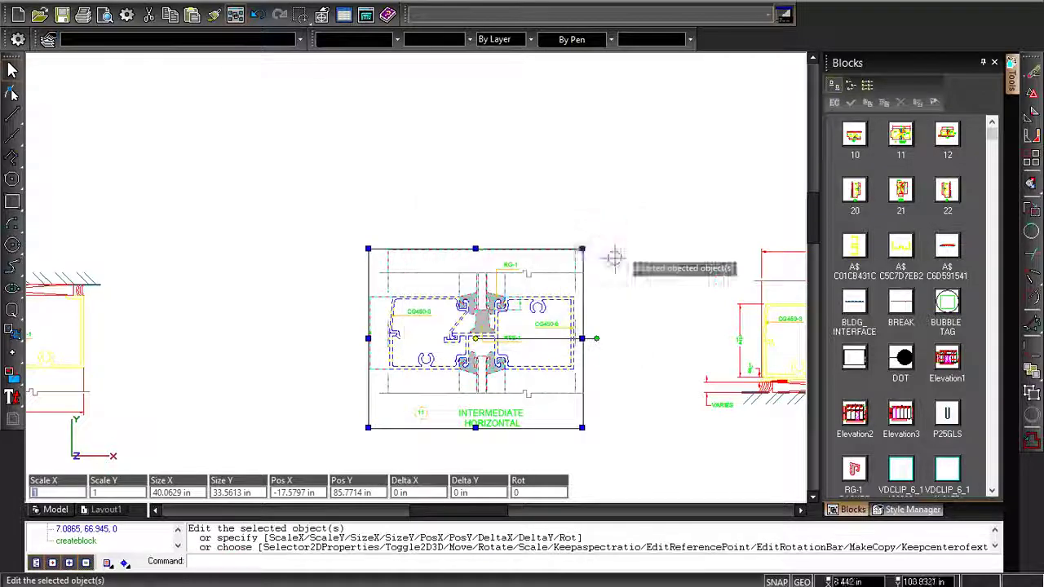
Combine the selected parts of the Intermediate Horizontal detail into a group, check that it selects as one object, and deselect it.
right_click(185, 67)
left_click(180, 143)
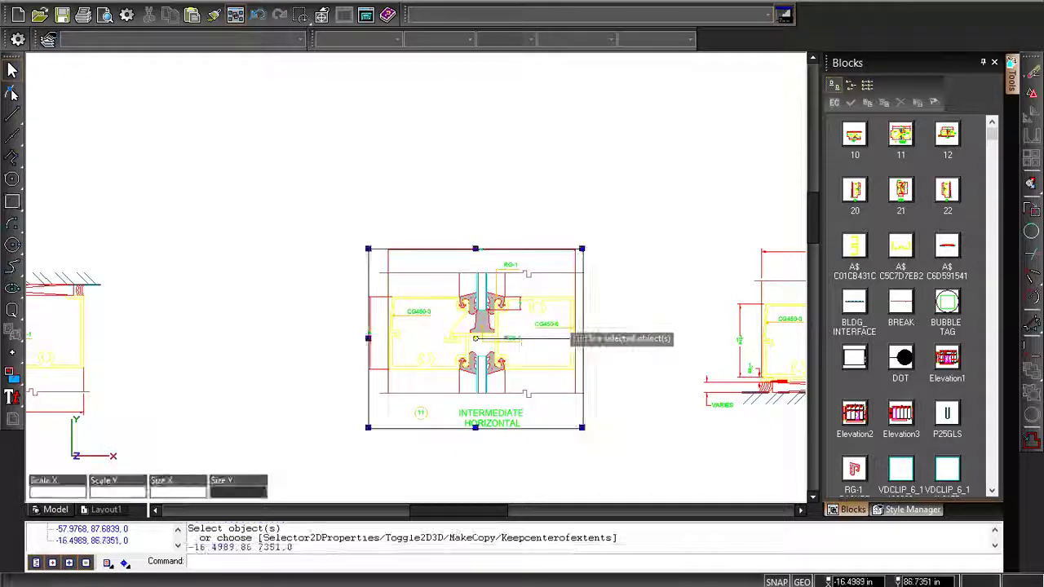
left_click(552, 335)
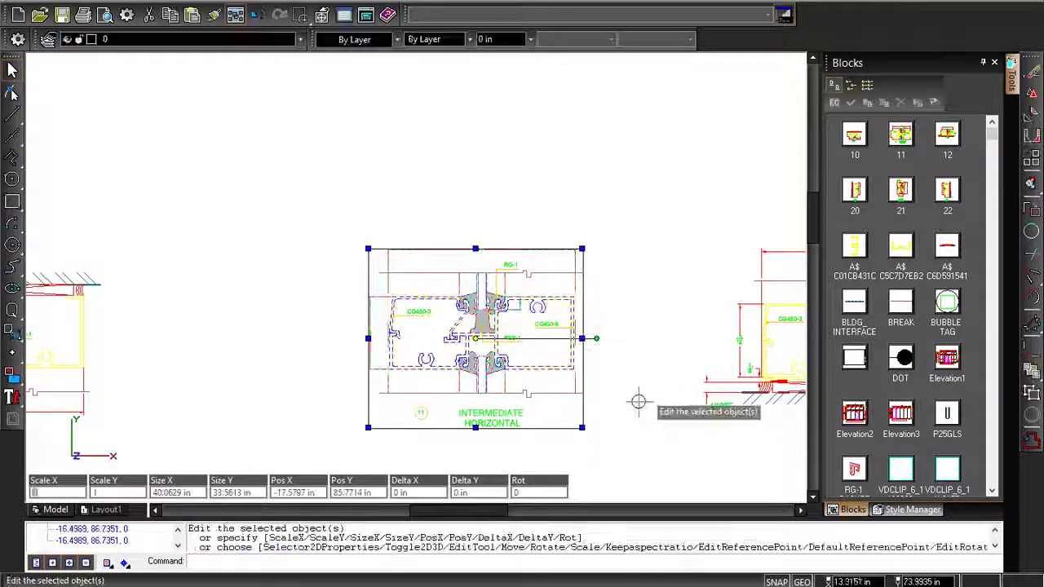
left_click(515, 171)
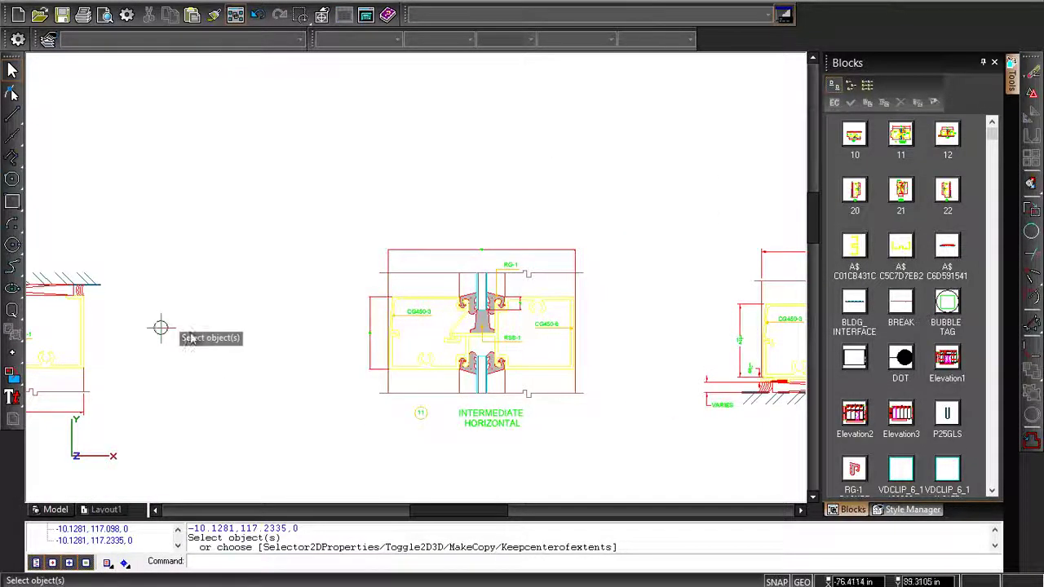
Close Multiple Elevations (1-3).dwg without saving, then close Details(1-6).dwg and the details preview in WinBidPro.
scroll(161, 328, "down", 4)
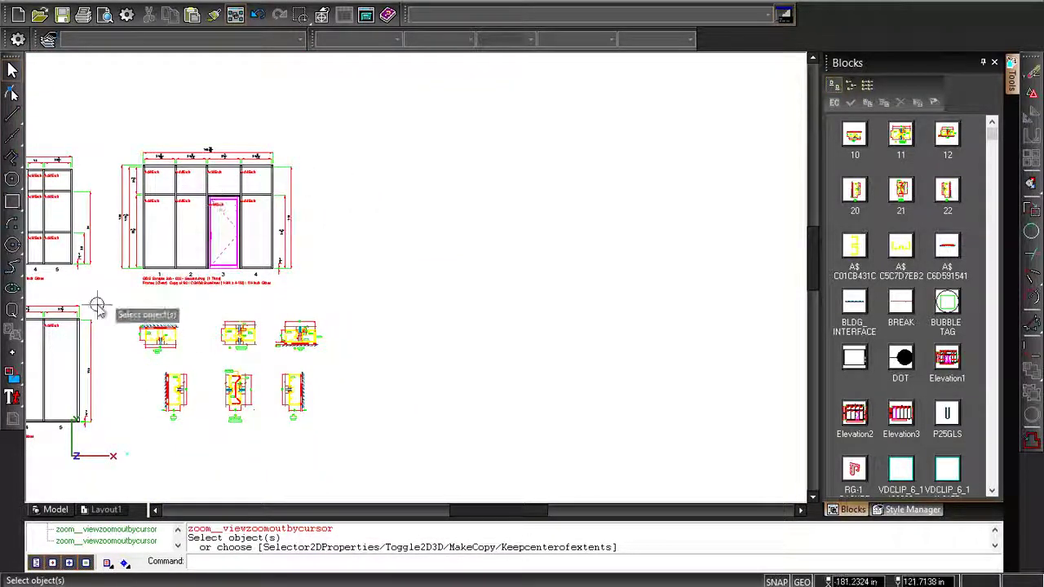
right_click(97, 305)
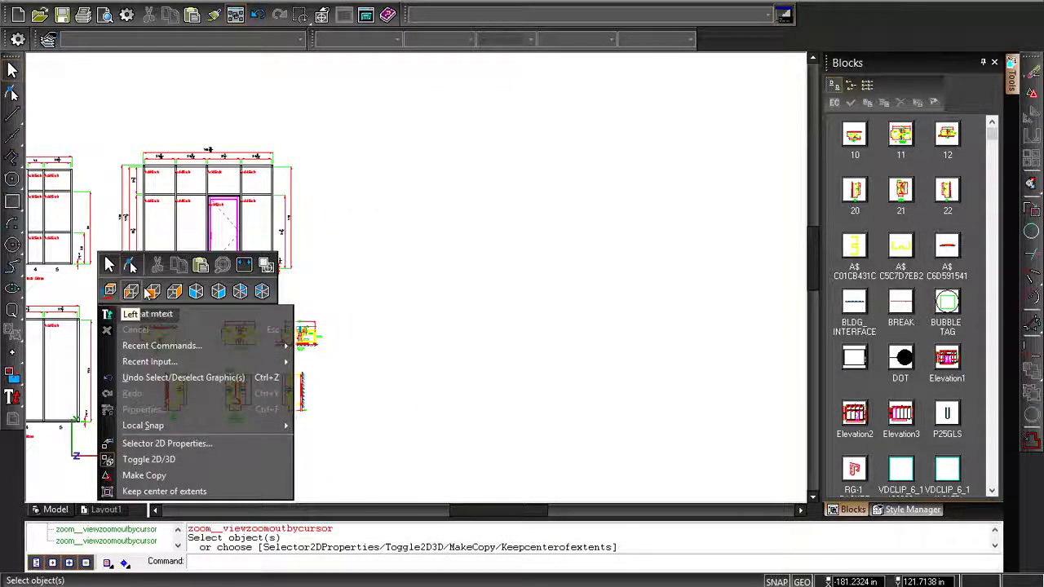
left_click(244, 260)
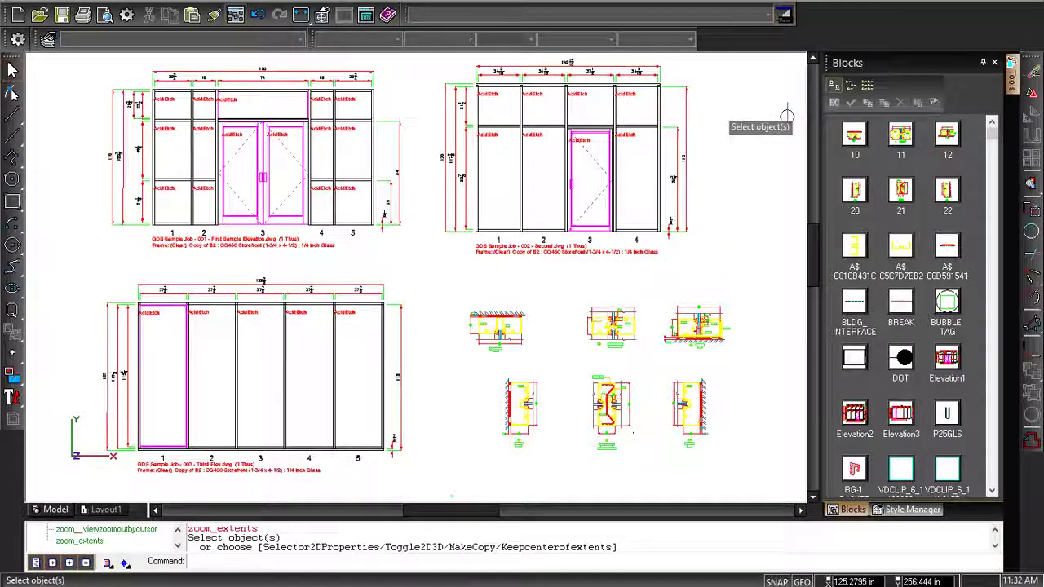
left_click(1031, 2)
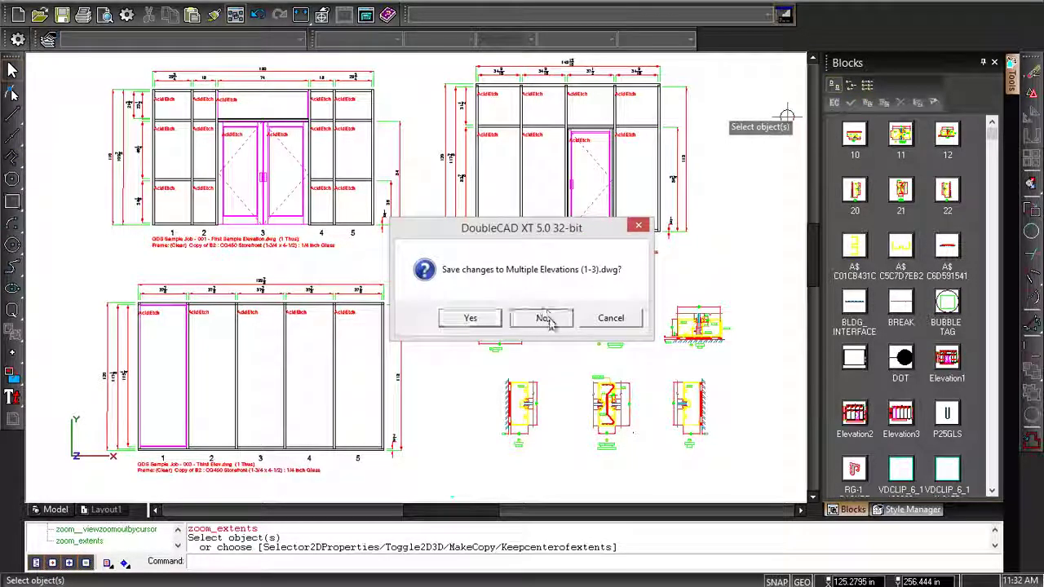
left_click(545, 318)
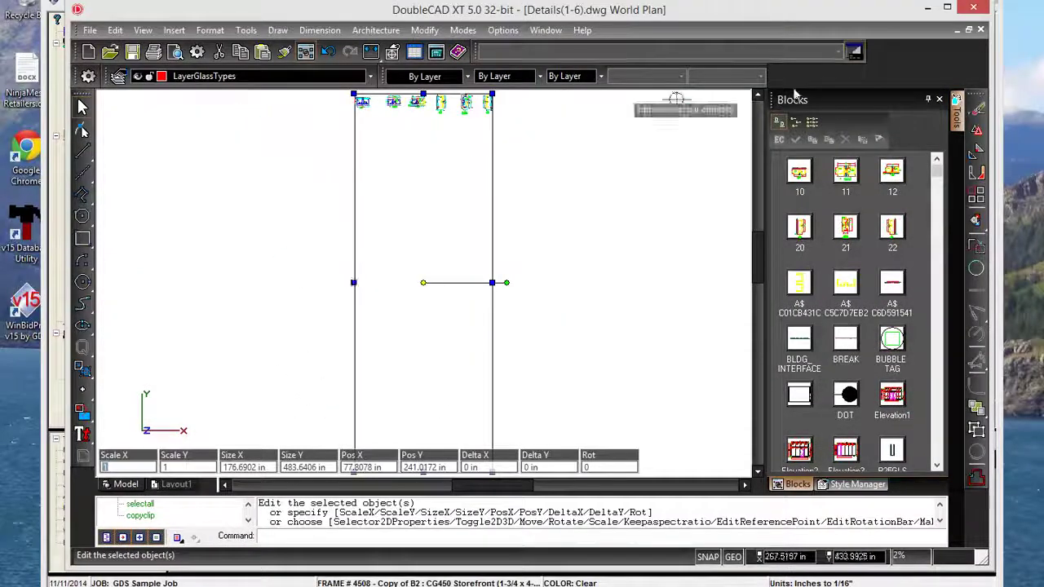
left_click(973, 7)
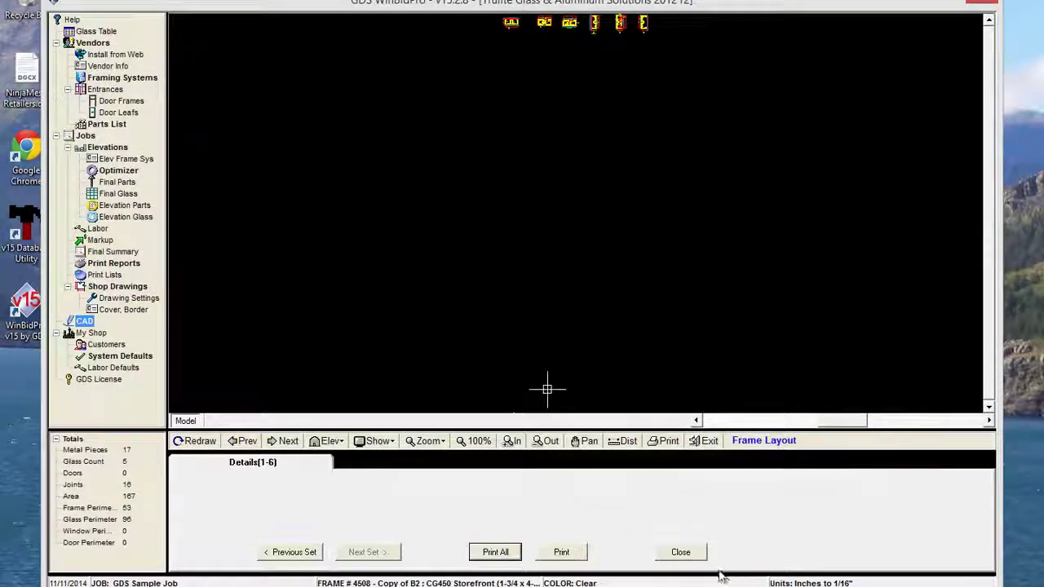
left_click(679, 553)
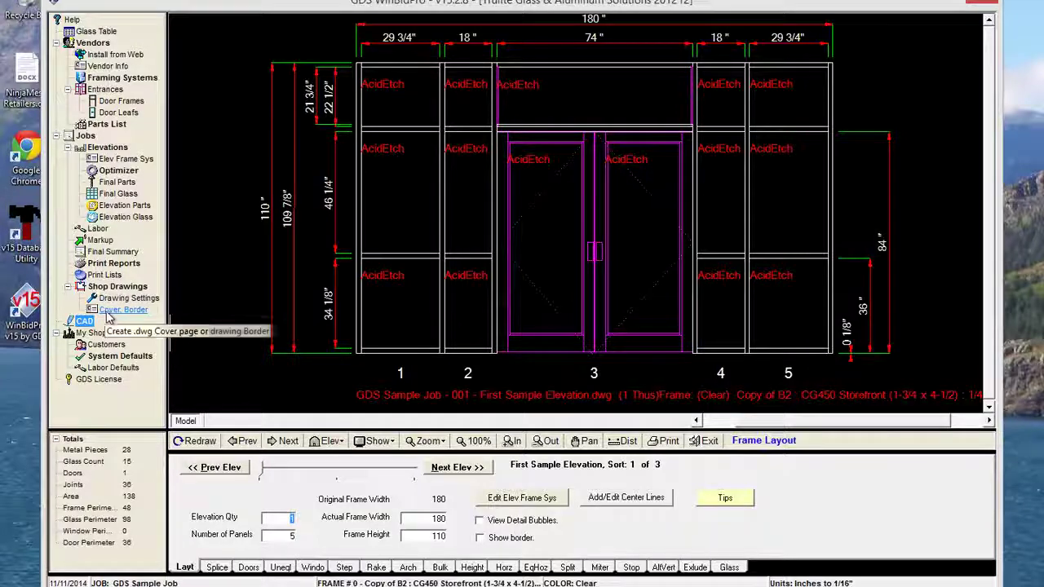
Create the shop drawing border .dwg in the 11 x 17 format, enlarge its preview to view it, and close the preview and form.
left_click(133, 313)
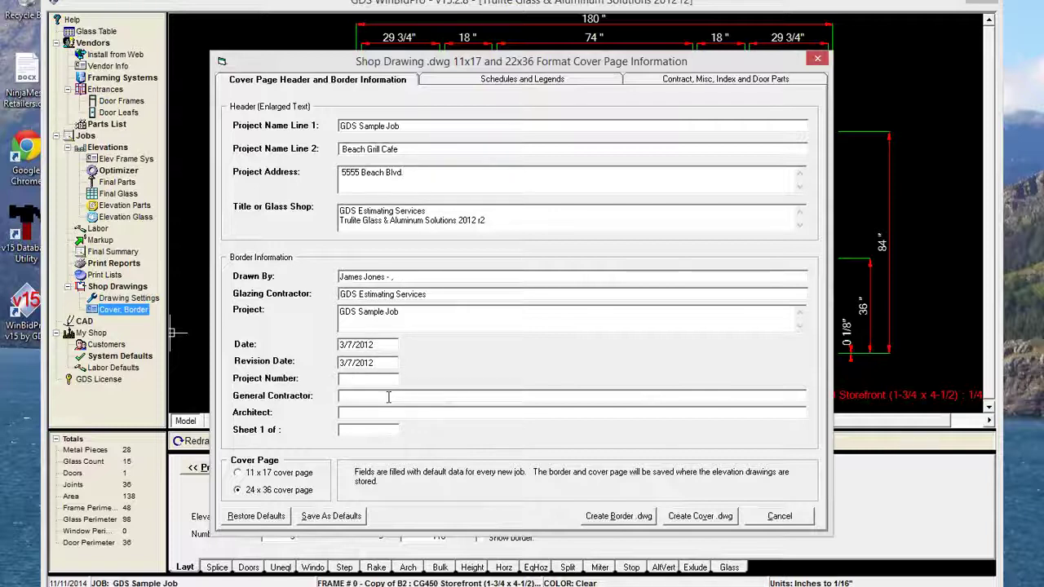
left_click(240, 474)
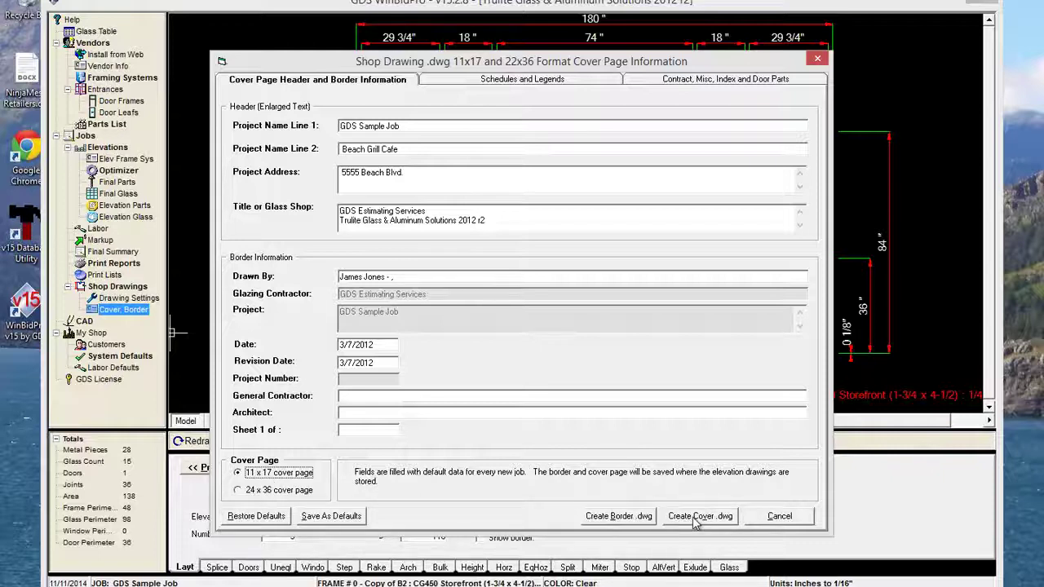
left_click(622, 516)
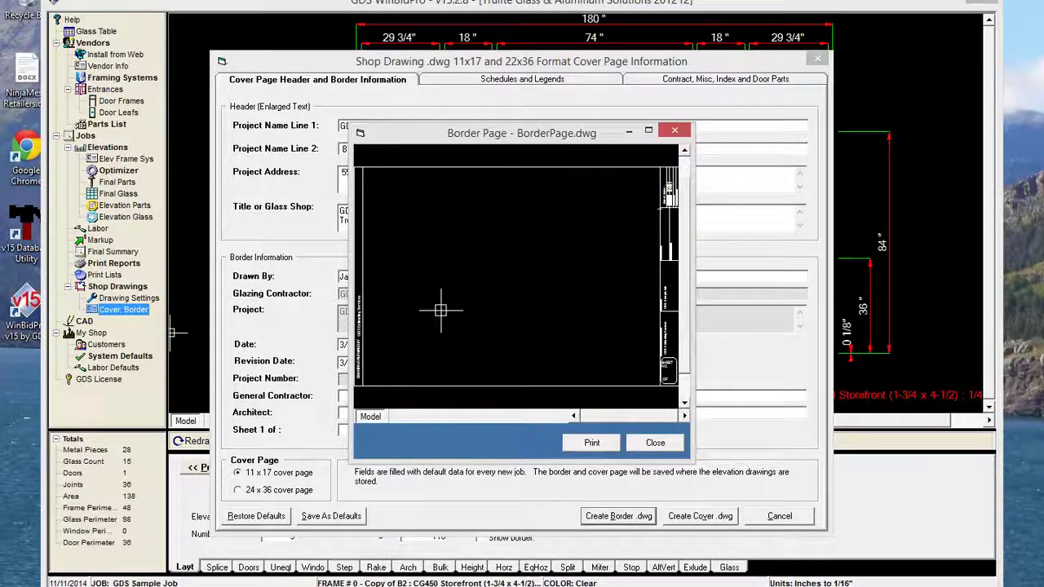
left_click_drag(687, 457, 787, 453)
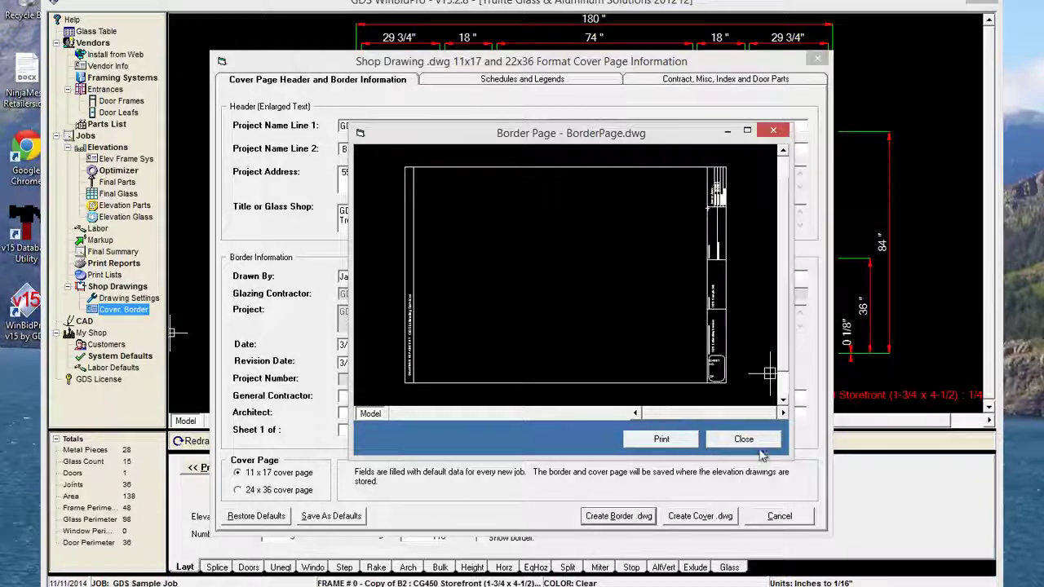
left_click(743, 439)
left_click(779, 515)
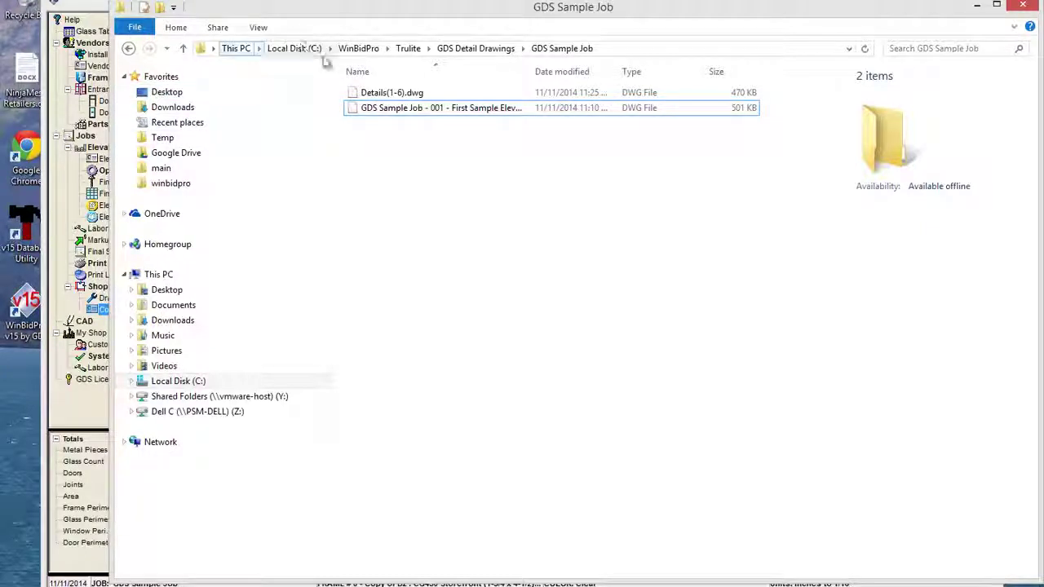
Check the GDS Sample Job folder under Trulite's GDS Elevation Drawings for the job's drawing files.
left_click(408, 49)
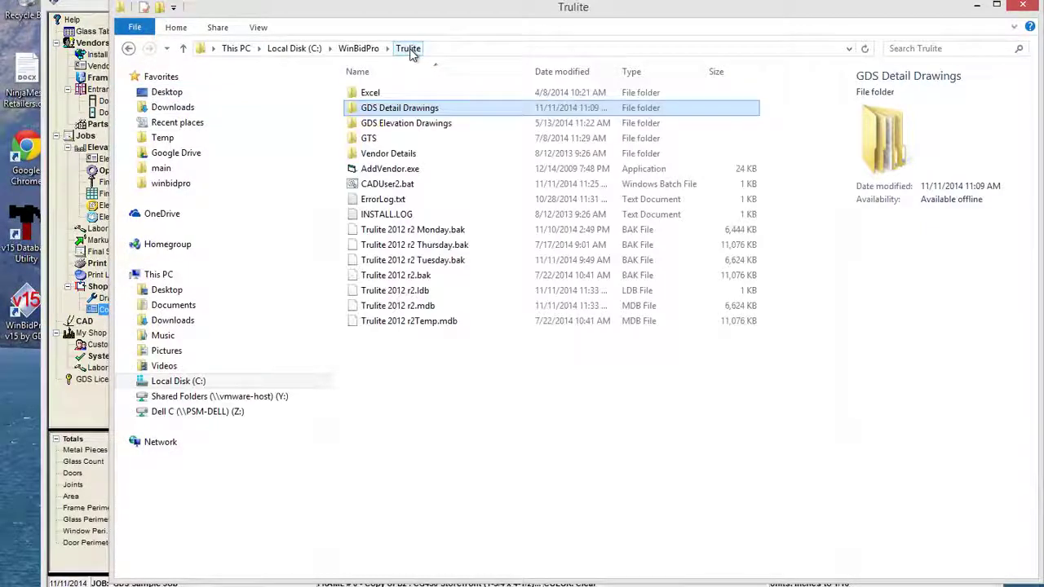
left_click(403, 124, "shift")
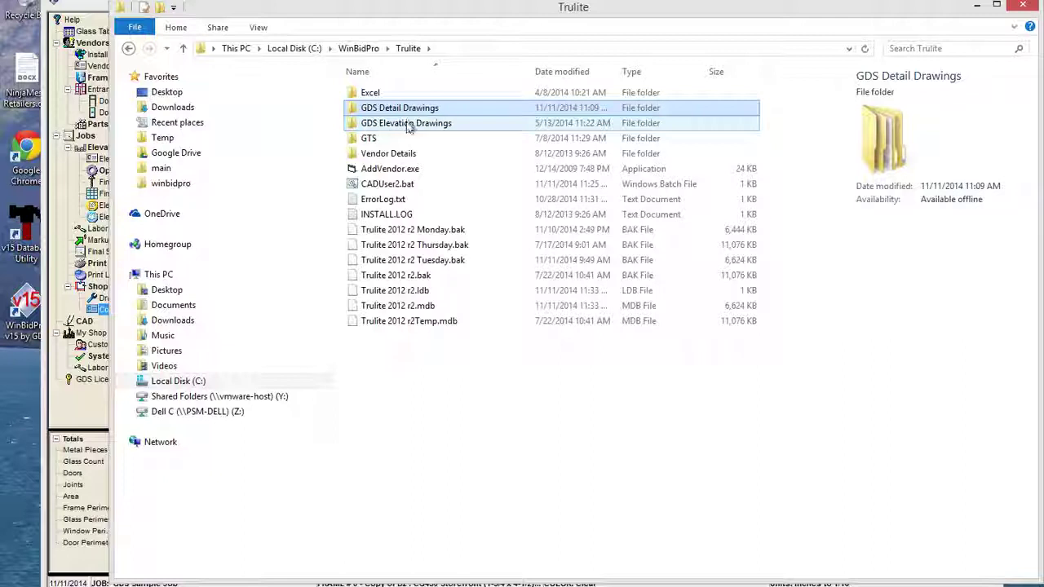
double_click(408, 127)
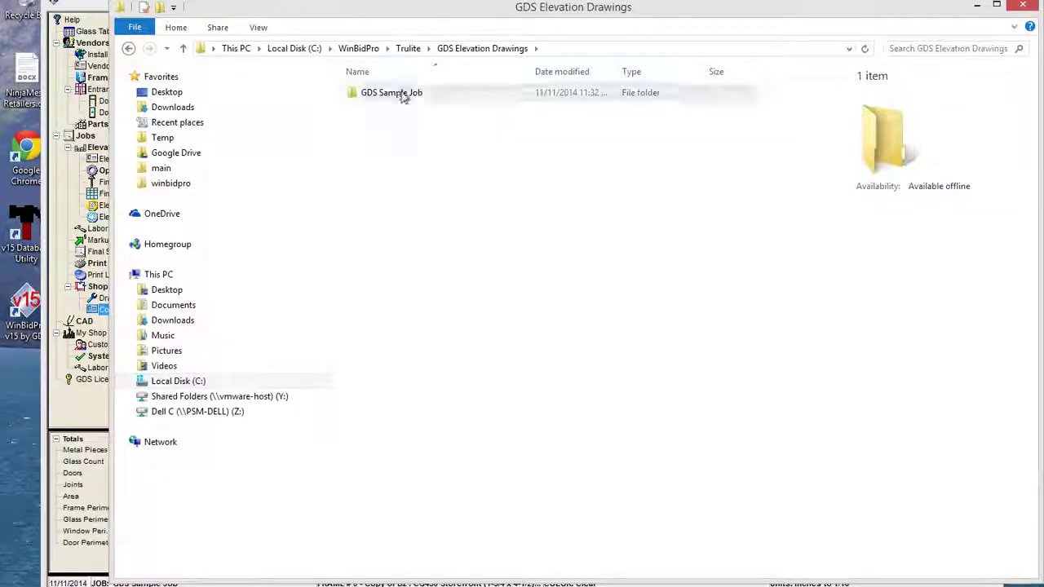
double_click(403, 95)
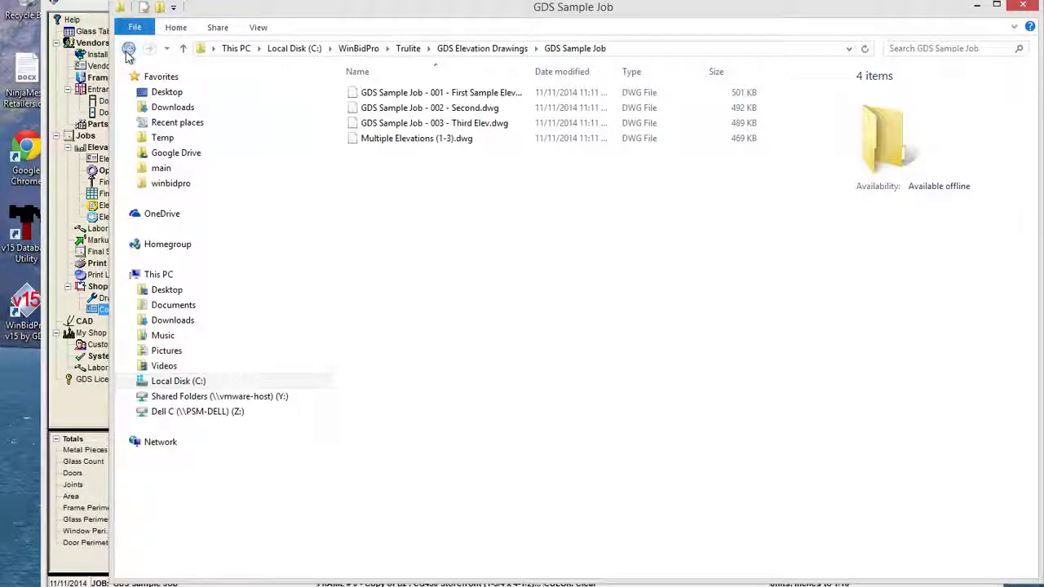
left_click(128, 49)
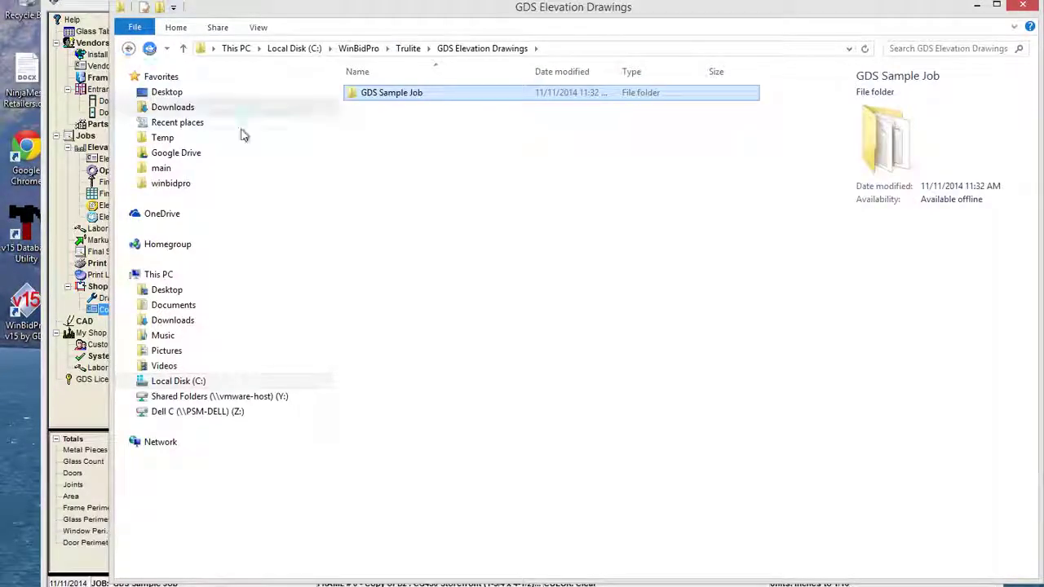
Switch to WinBidPro, create the 11 x 17 border .dwg again, open it for editing in DoubleCAD XT, and dismiss the splash message.
left_click(86, 3)
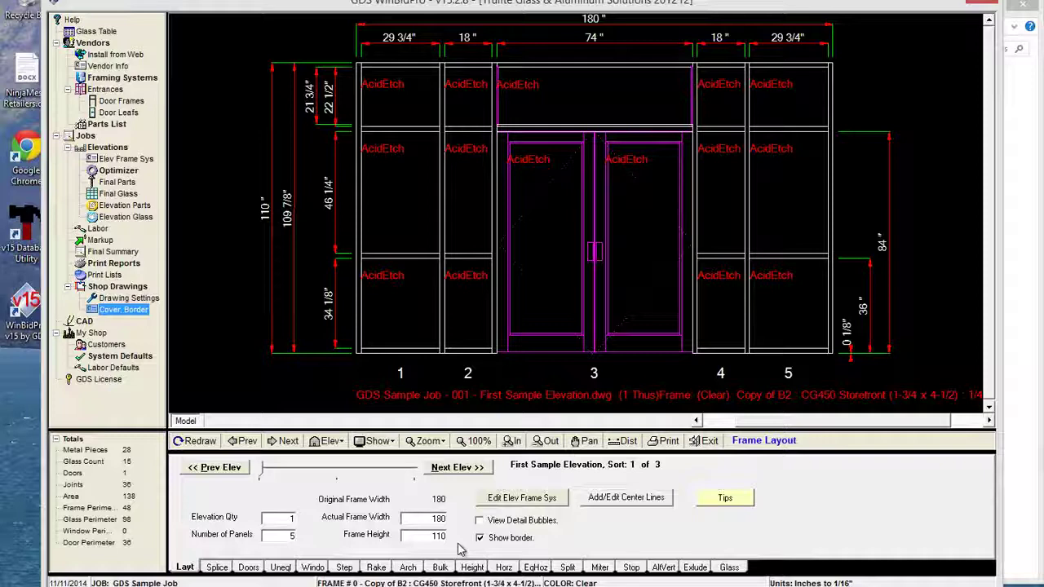
left_click(200, 441)
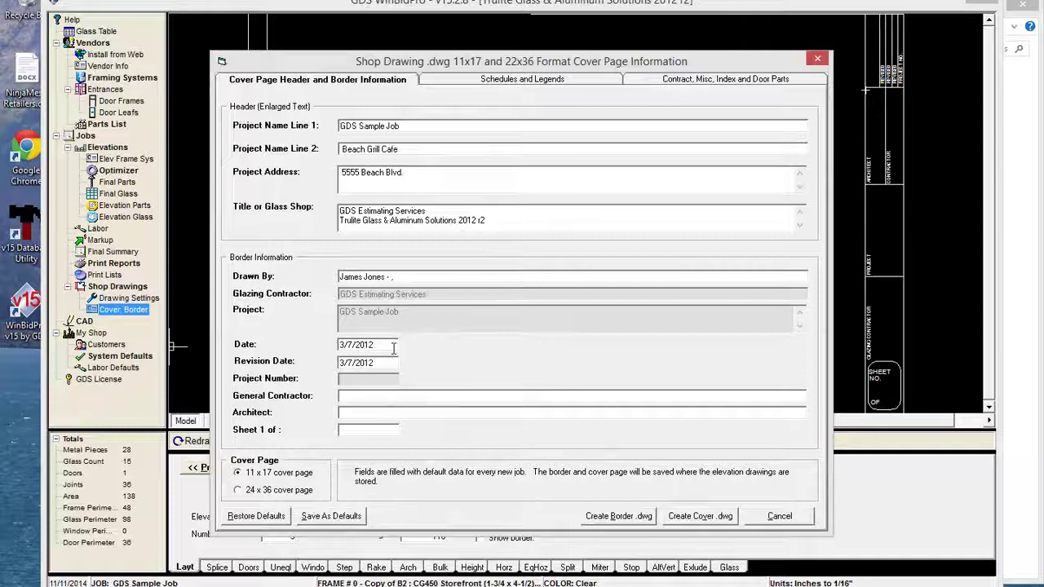
left_click(620, 518)
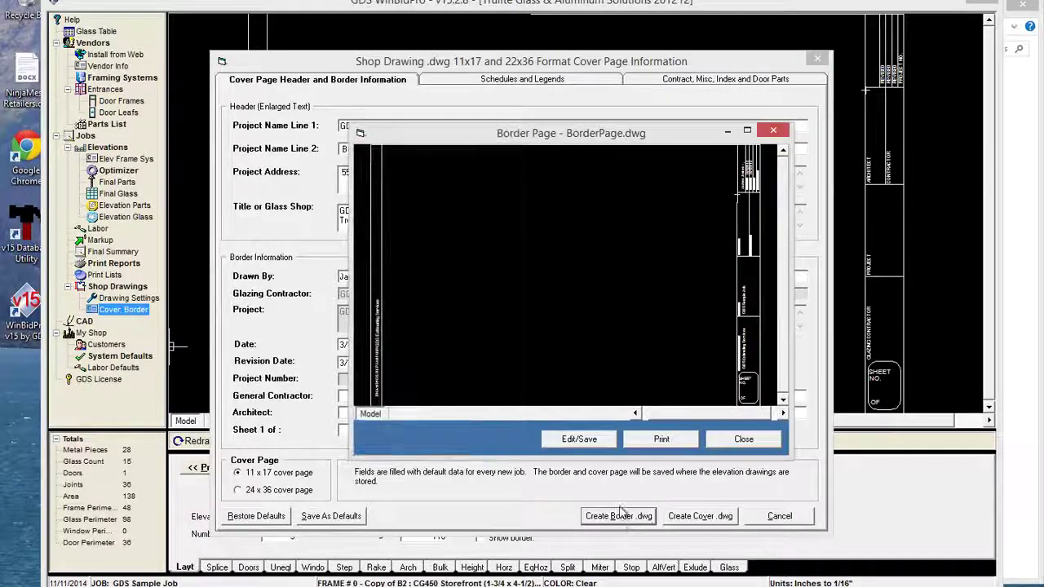
left_click(579, 441)
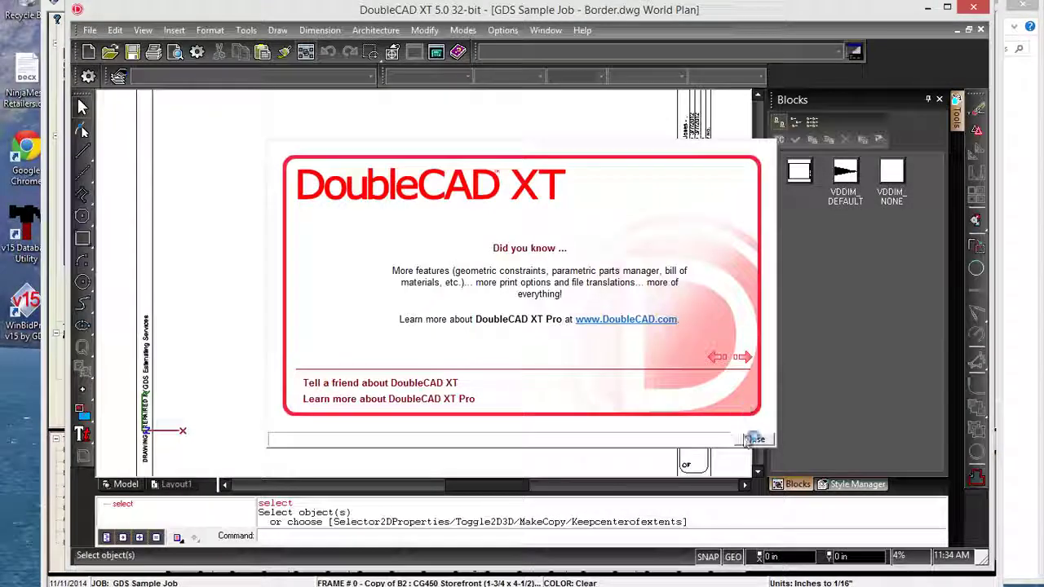
left_click(751, 440)
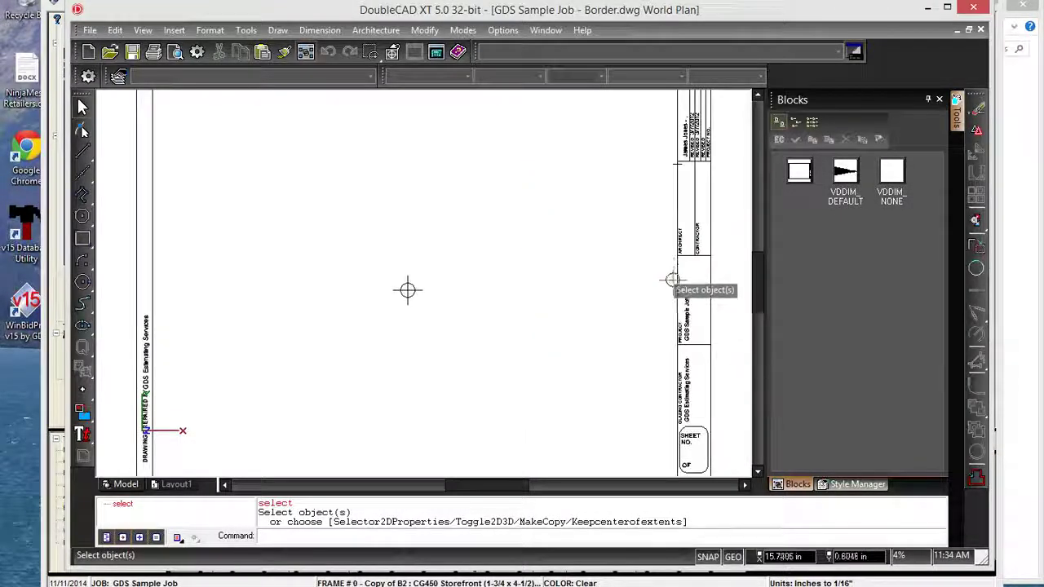
Examine the border drawing's title block, including its project, glazing contractor, revision date and project number fields.
scroll(700, 391, "up", 1)
scroll(691, 353, "up", 1)
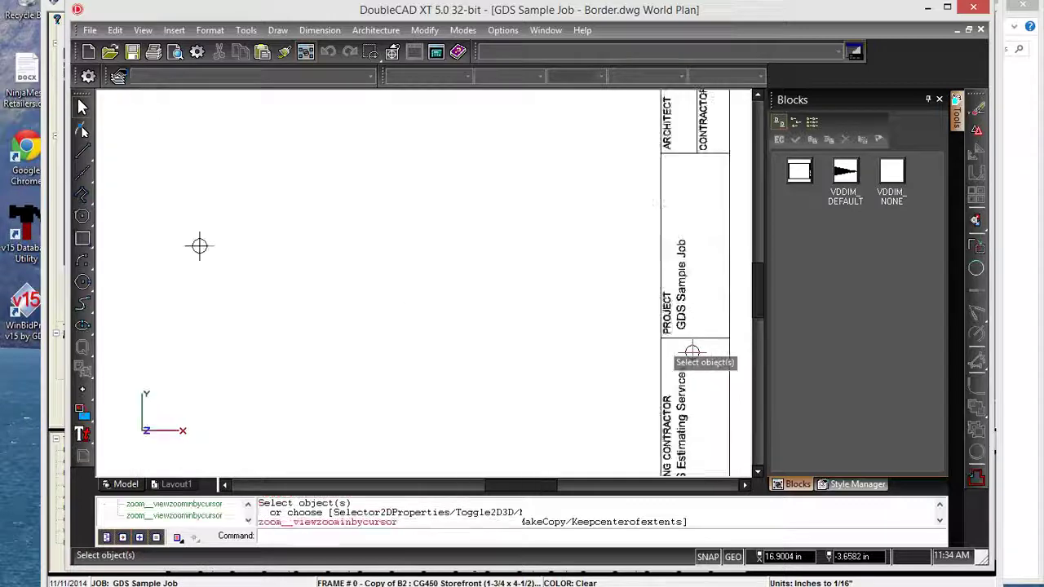
scroll(692, 352, "down", 2)
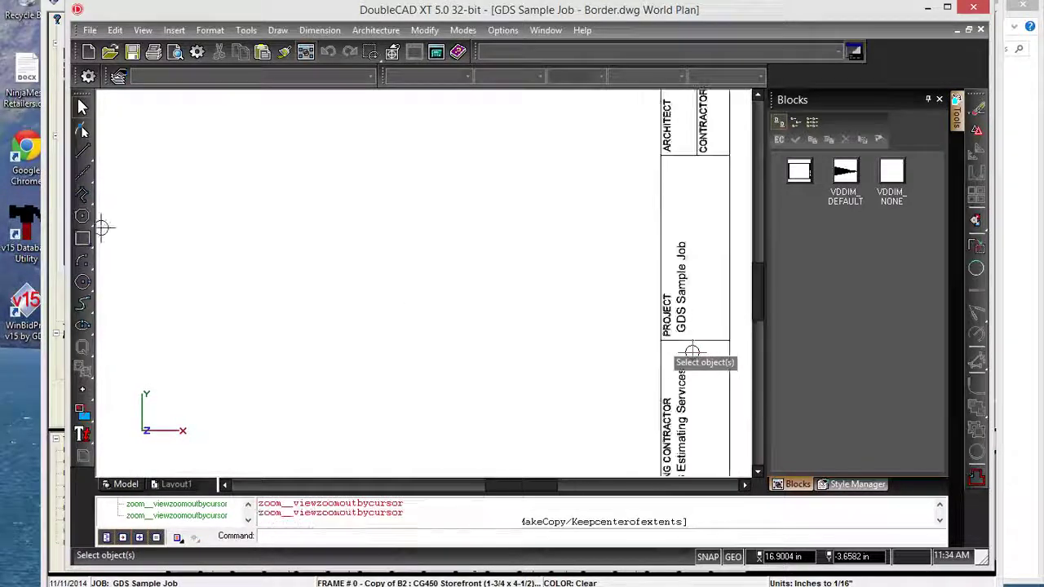
scroll(408, 291, "down", 1)
scroll(457, 303, "down", 1)
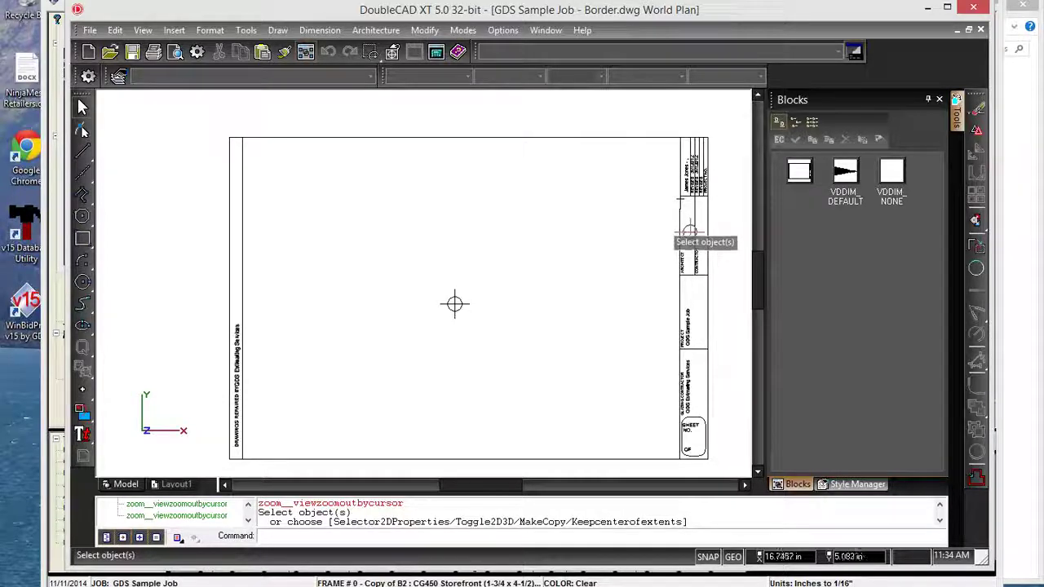
scroll(700, 157, "up", 1)
scroll(633, 285, "up", 2)
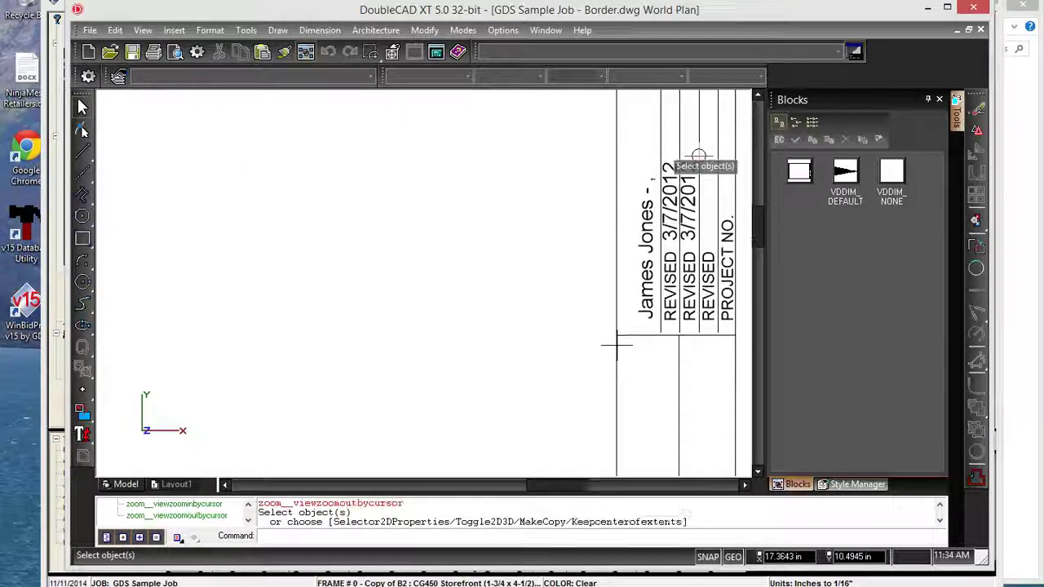
scroll(642, 288, "down", 1)
scroll(699, 156, "down", 1)
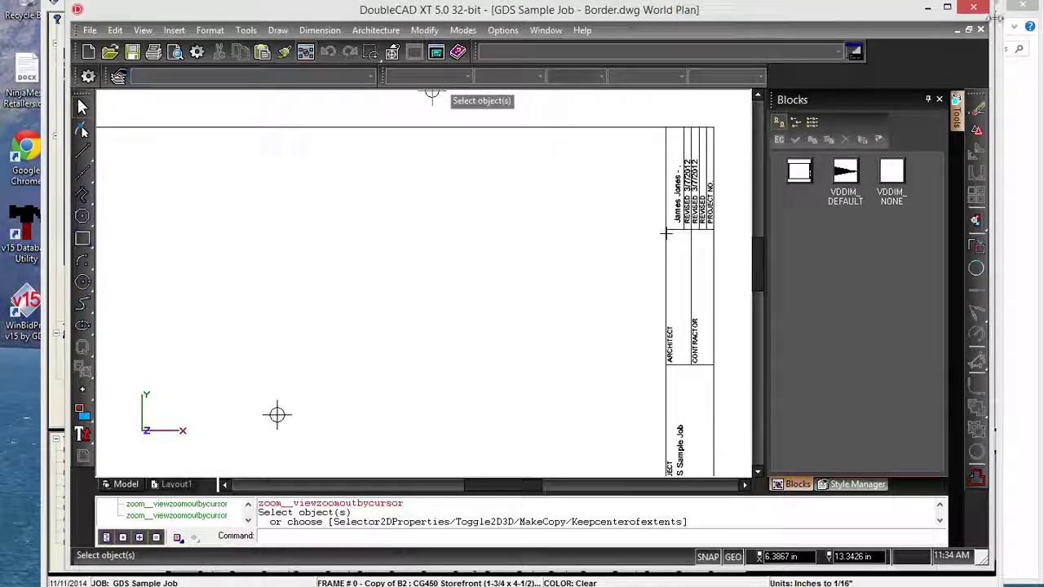
Open Multiple Elevations (1-3).dwg from the GDS Sample Job elevation folder alongside the border drawing.
left_click(111, 53)
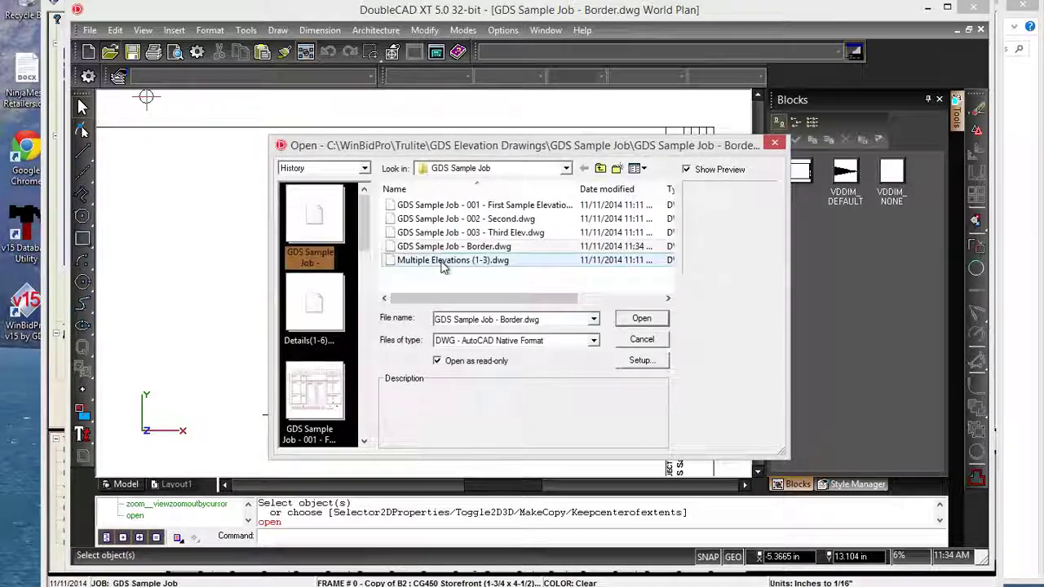
left_click(454, 261)
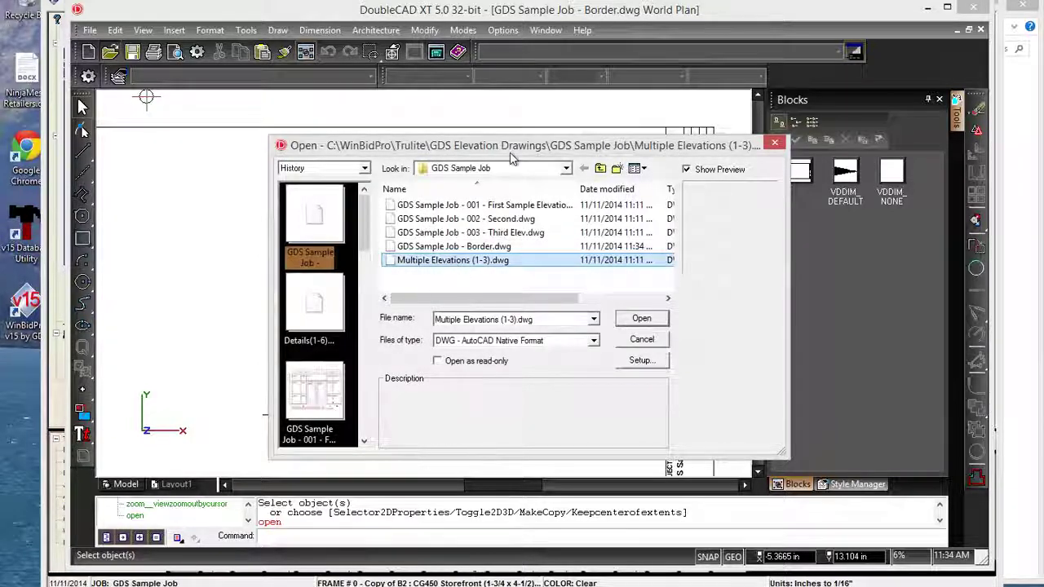
left_click(453, 260)
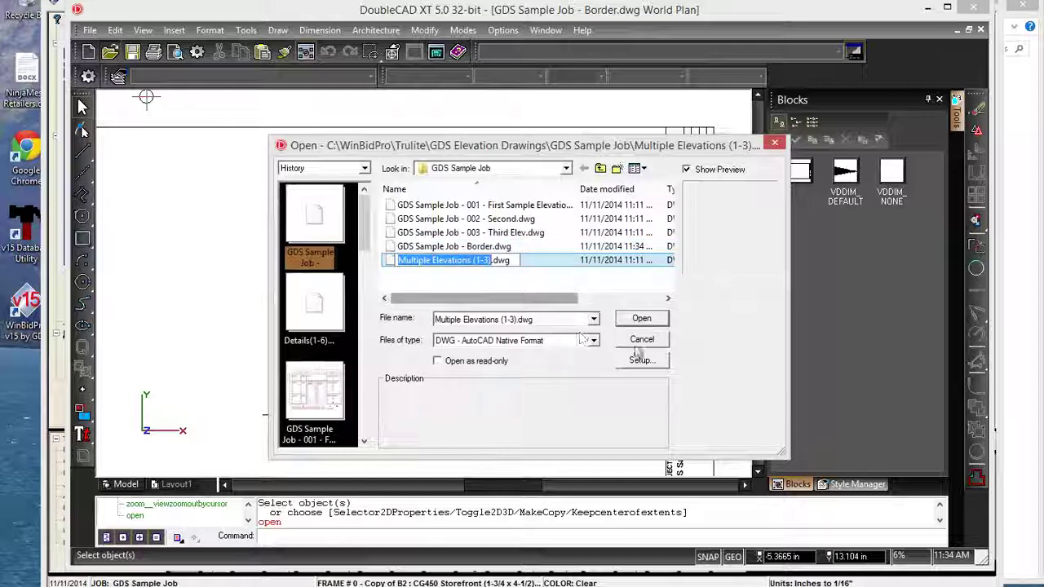
left_click(641, 319)
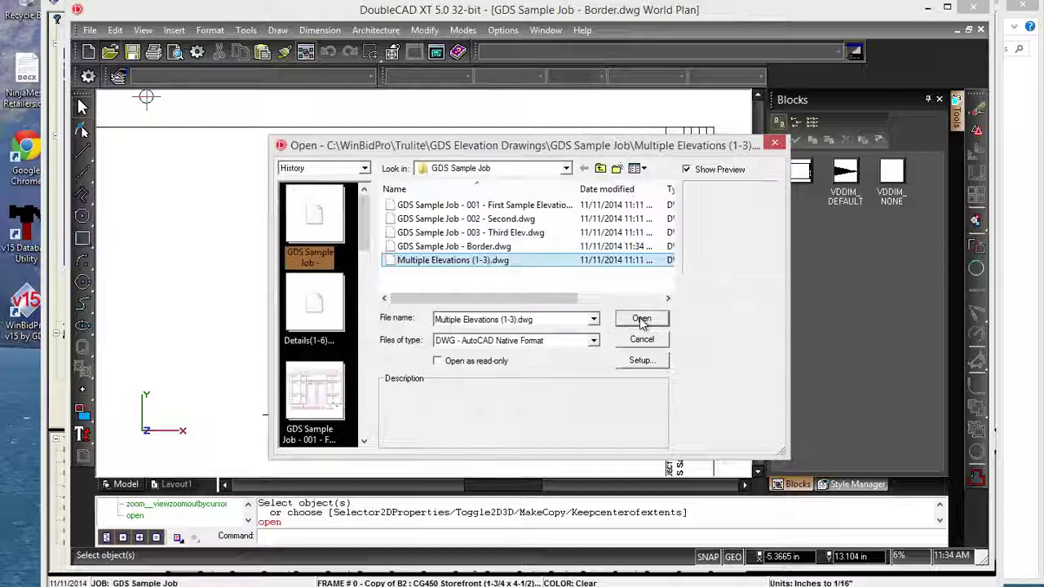
left_click(641, 320)
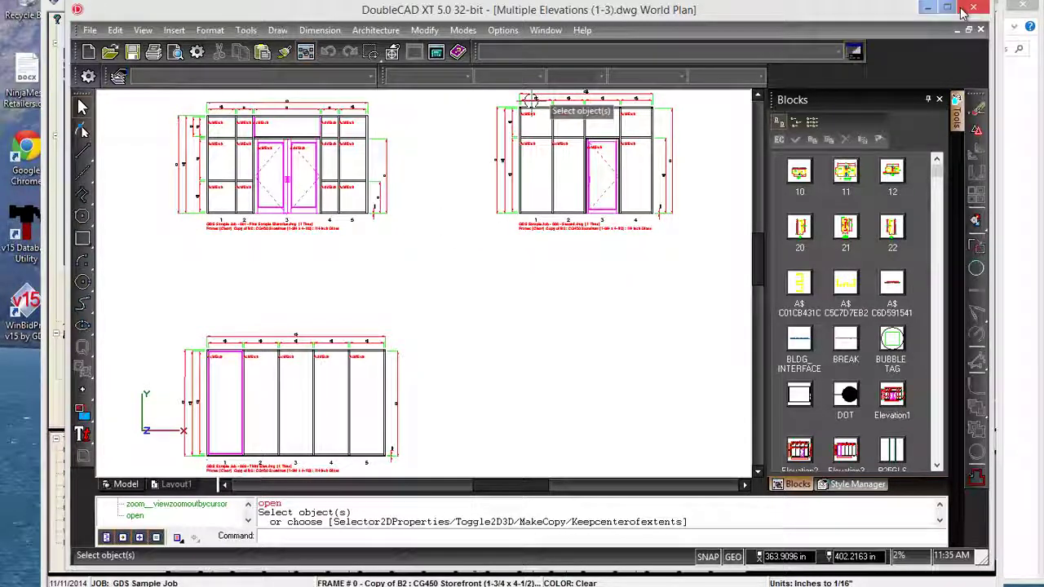
Select the whole third elevation with its dimensions and label, and move it up to just below the first elevation.
left_click(255, 390)
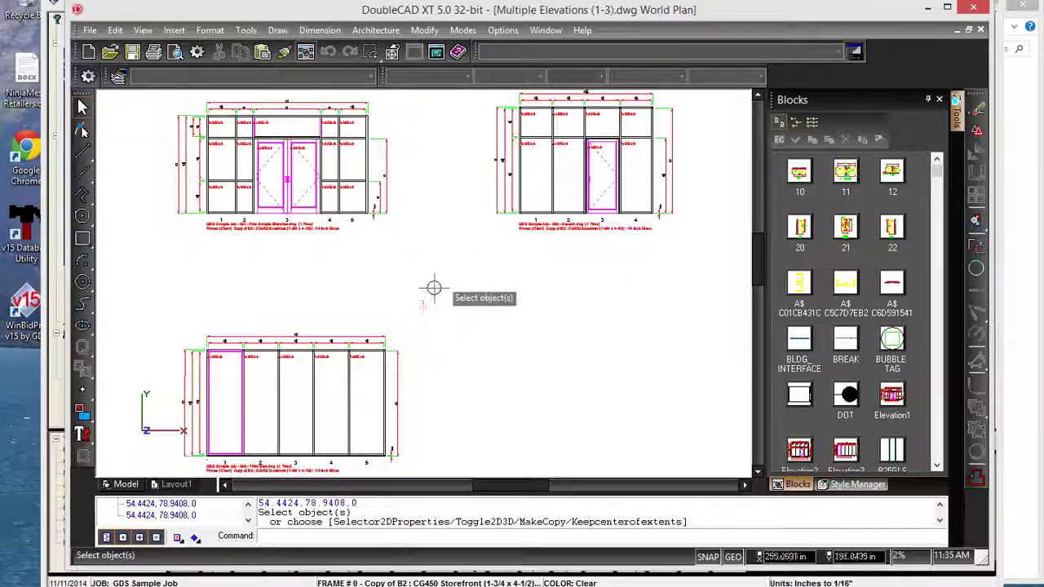
left_click(292, 383)
left_click(292, 291)
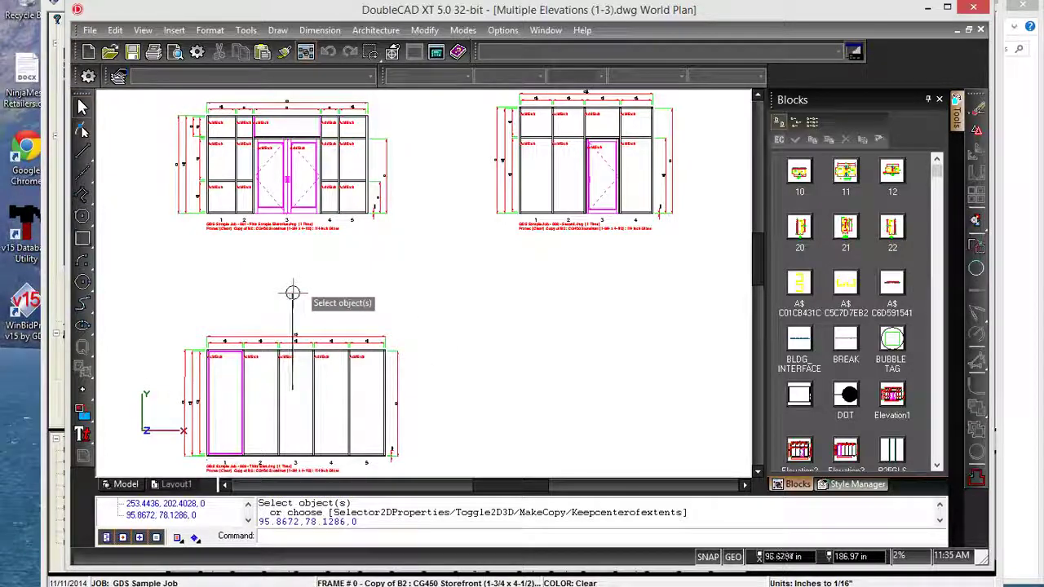
left_click(175, 326)
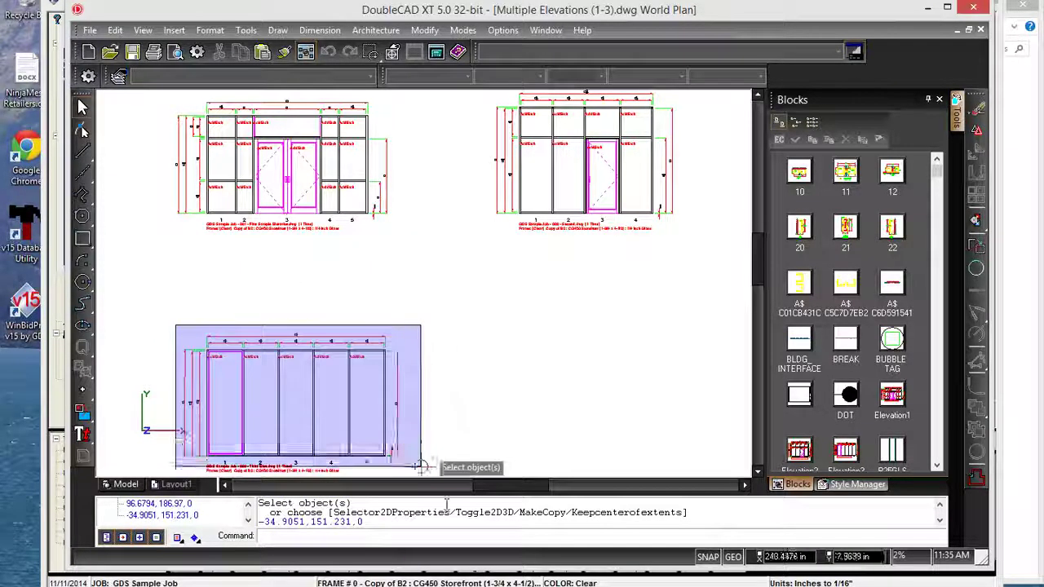
scroll(416, 460, "down", 2)
left_click(406, 447)
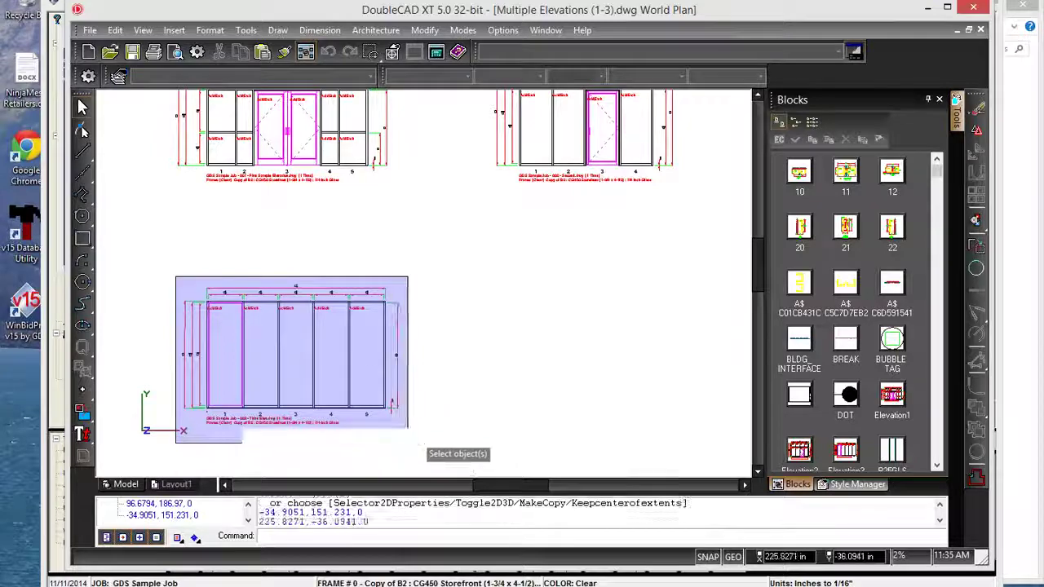
left_click_drag(296, 366, 291, 287)
Move the second elevation closer to the first elevation, keeping the two side by side.
scroll(634, 203, "up", 1)
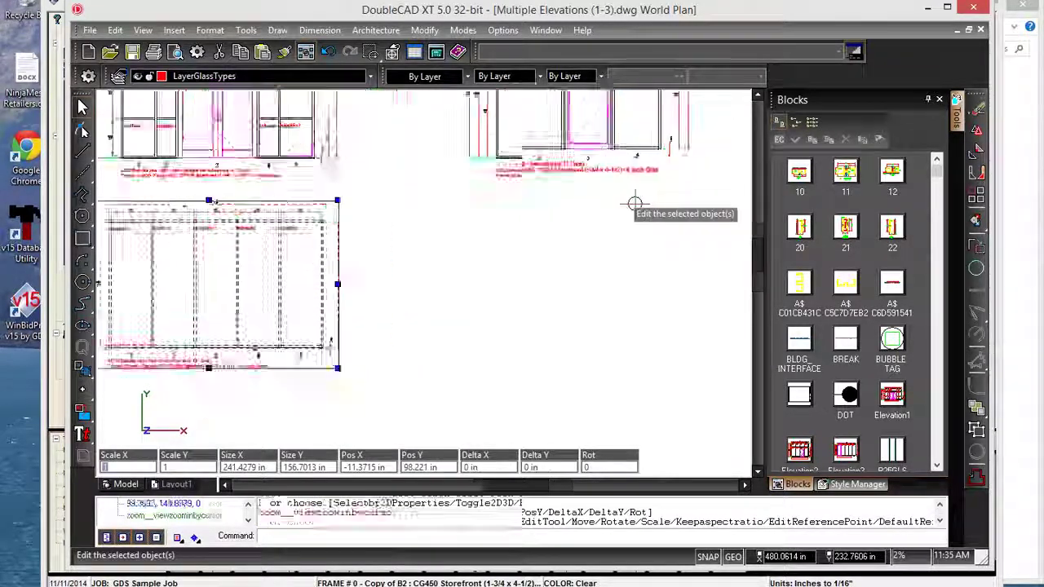
scroll(634, 203, "down", 2)
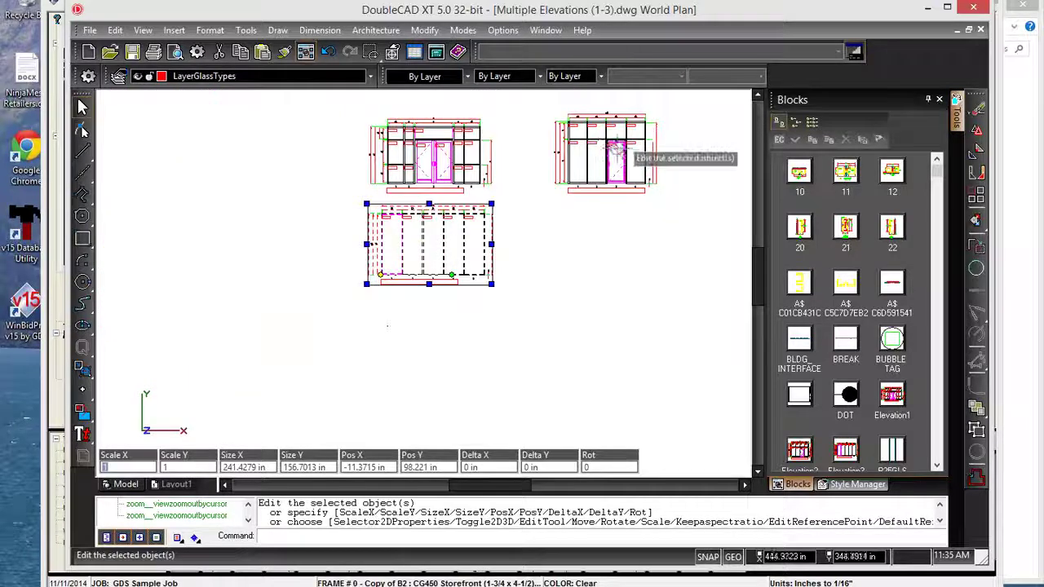
left_click(615, 149)
left_click_drag(615, 149, 561, 164)
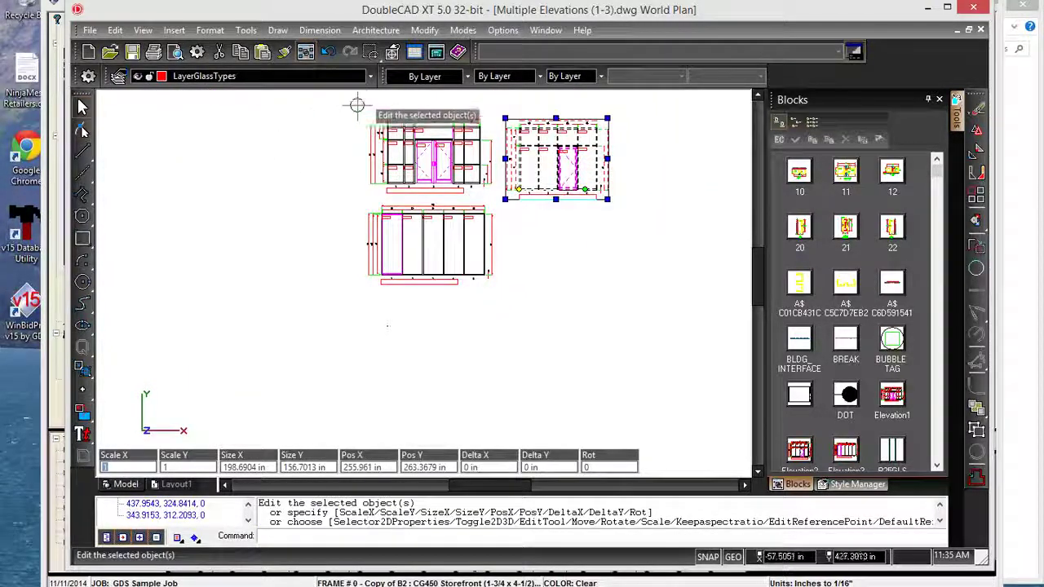
Select all three elevations together and copy them to the clipboard.
left_click_drag(356, 105, 711, 319)
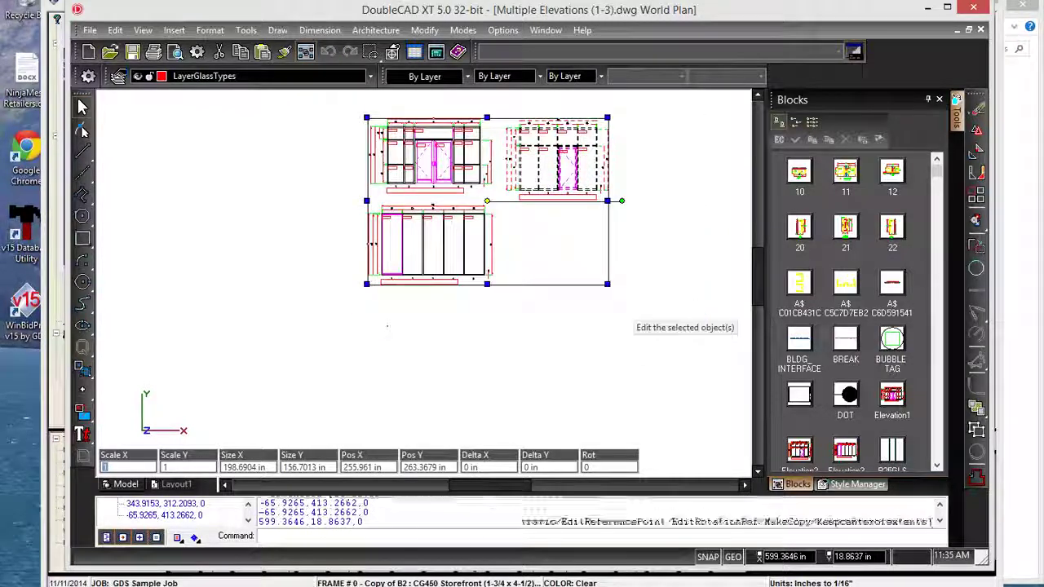
right_click(545, 194)
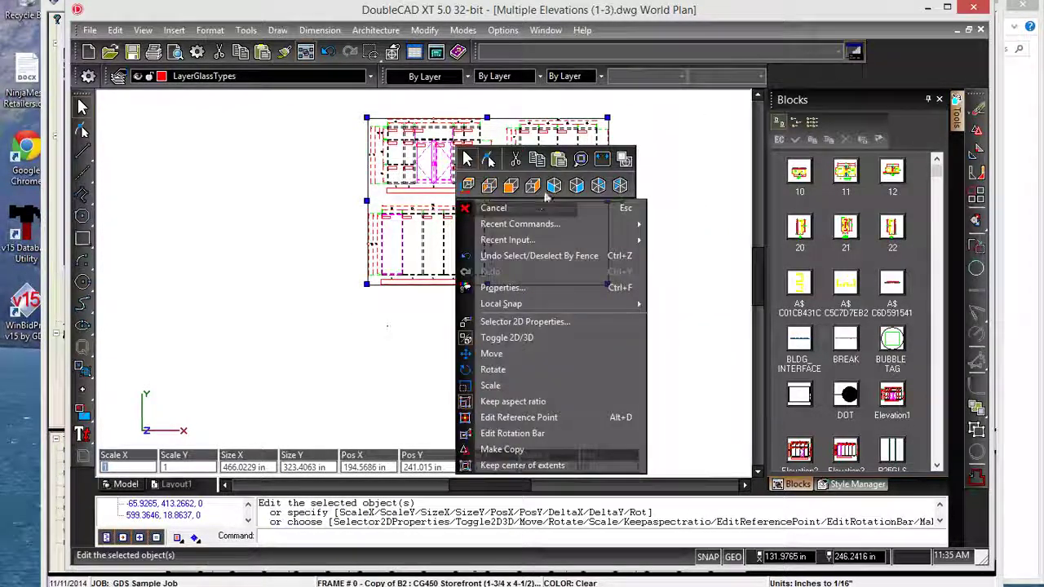
left_click(536, 160)
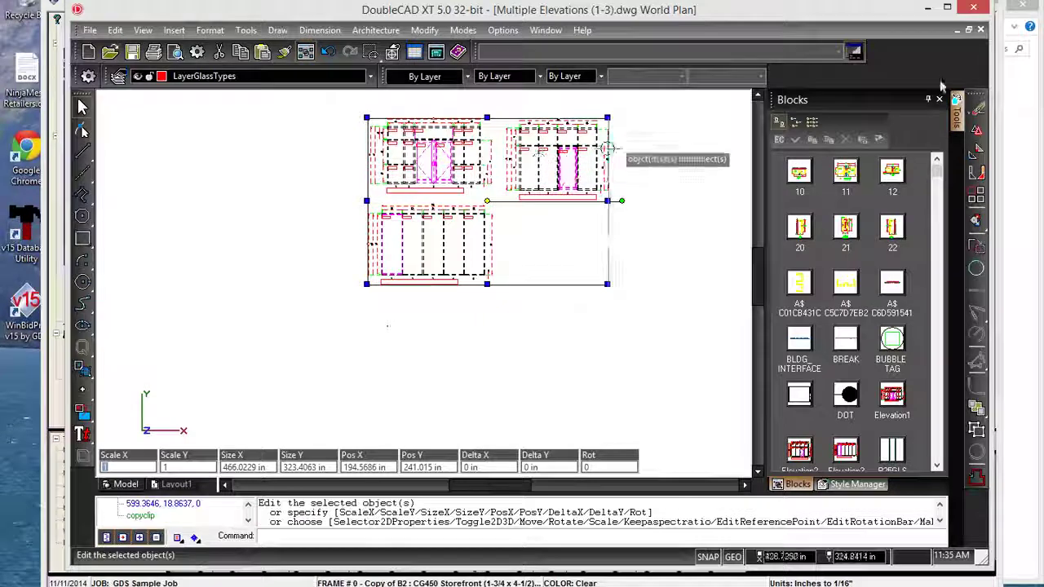
Switch to GDS Sample Job - Border.dwg, maximize its drawing window, and paste the three copied elevations into it.
left_click(969, 31)
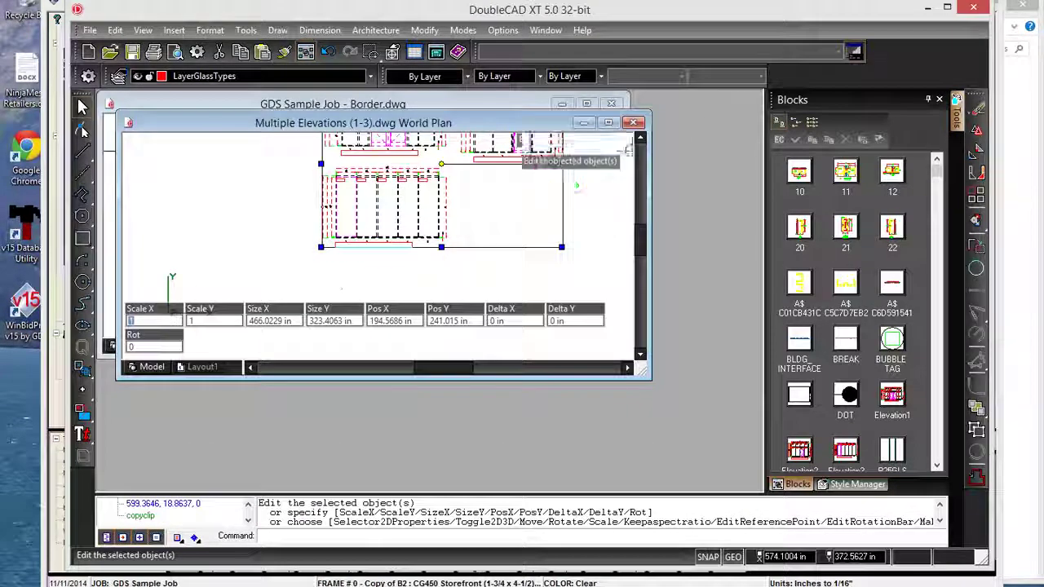
left_click(493, 104)
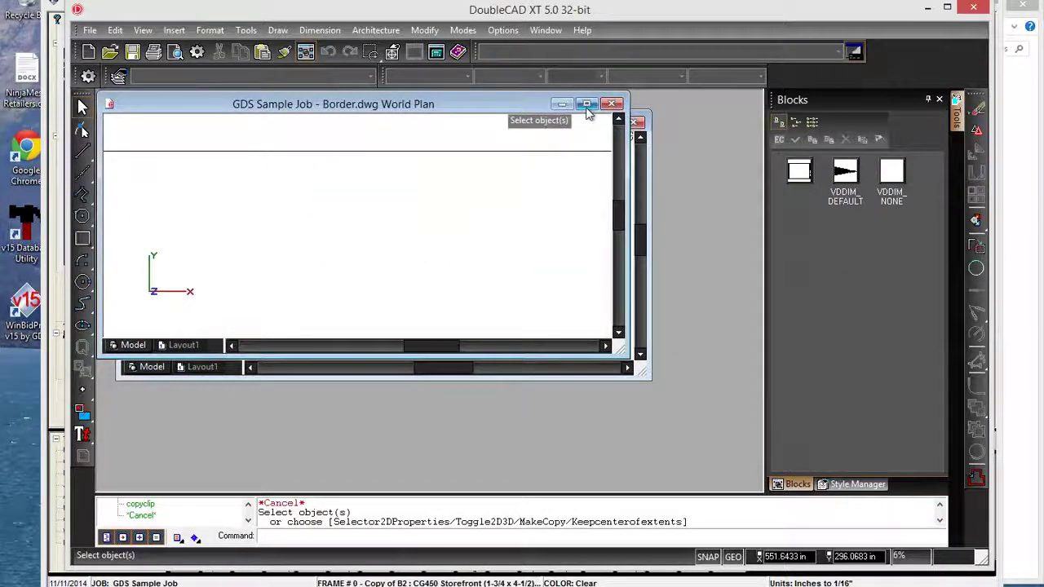
left_click(587, 105)
right_click(235, 296)
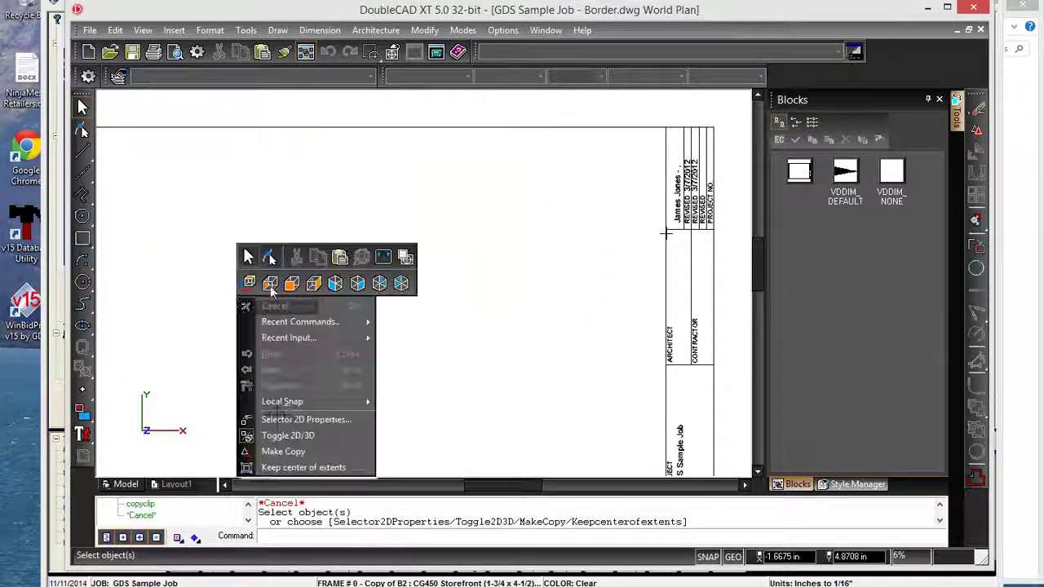
left_click(340, 257)
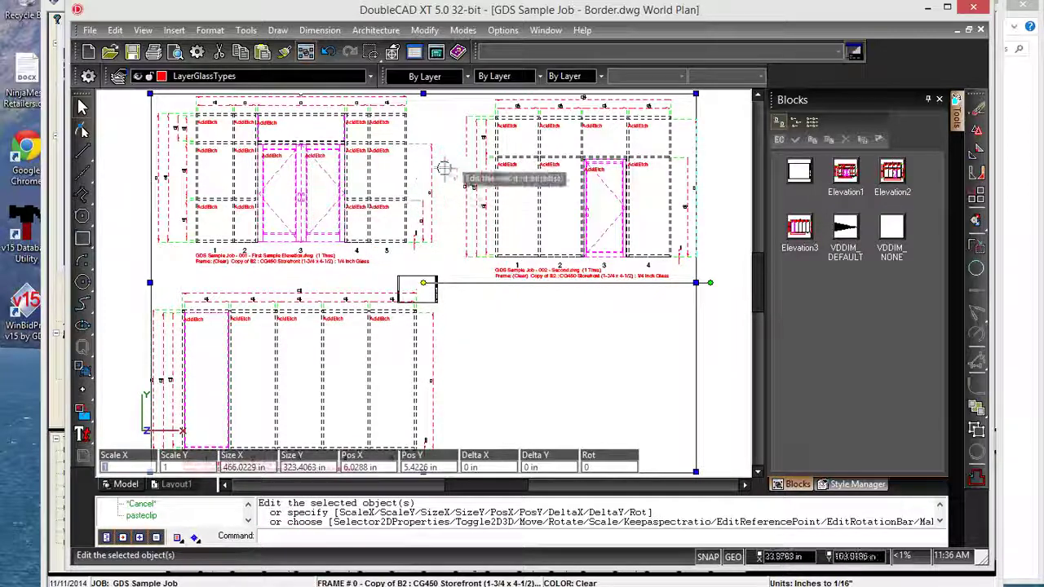
scroll(309, 237, "down", 2)
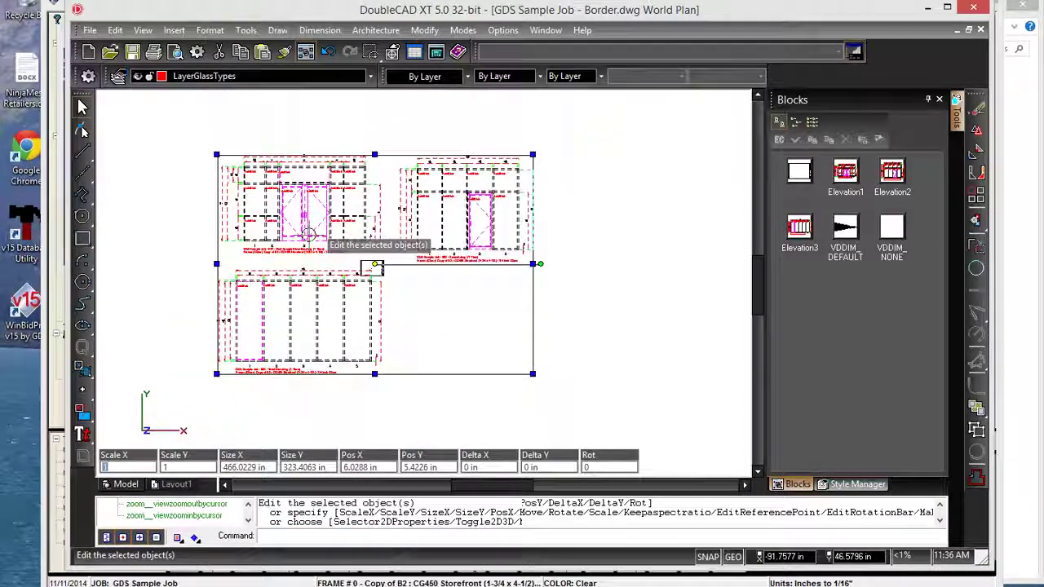
Examine the pasted elevations against the border at full extents and at closer and wider views.
scroll(308, 237, "up", 2)
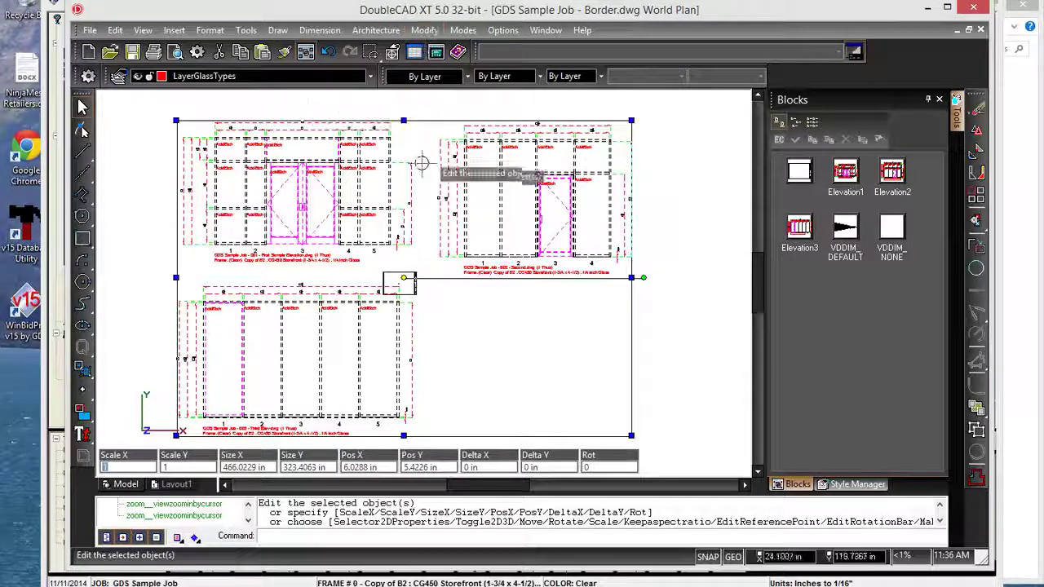
middle_click(424, 332)
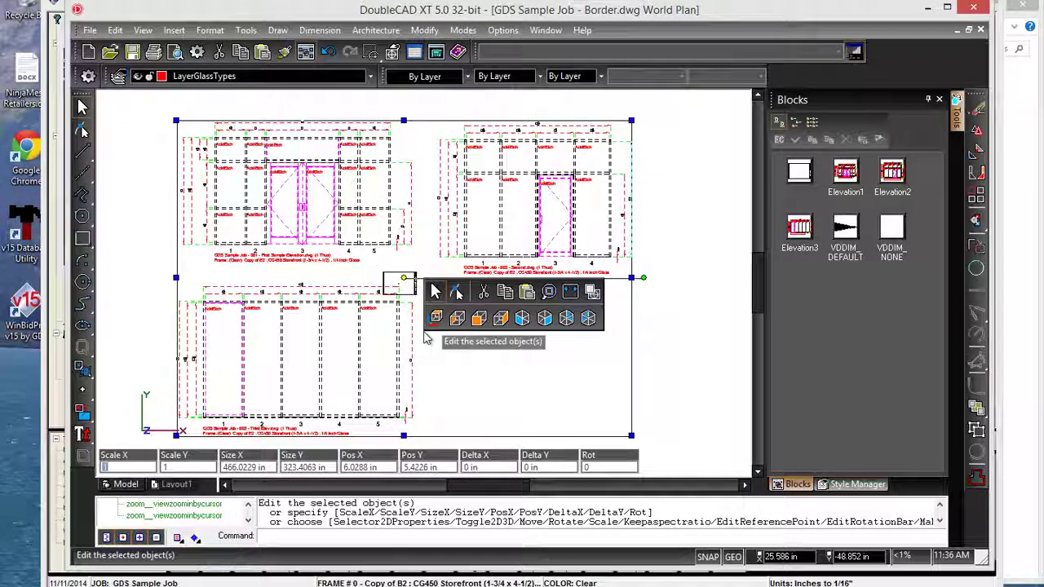
right_click(427, 337)
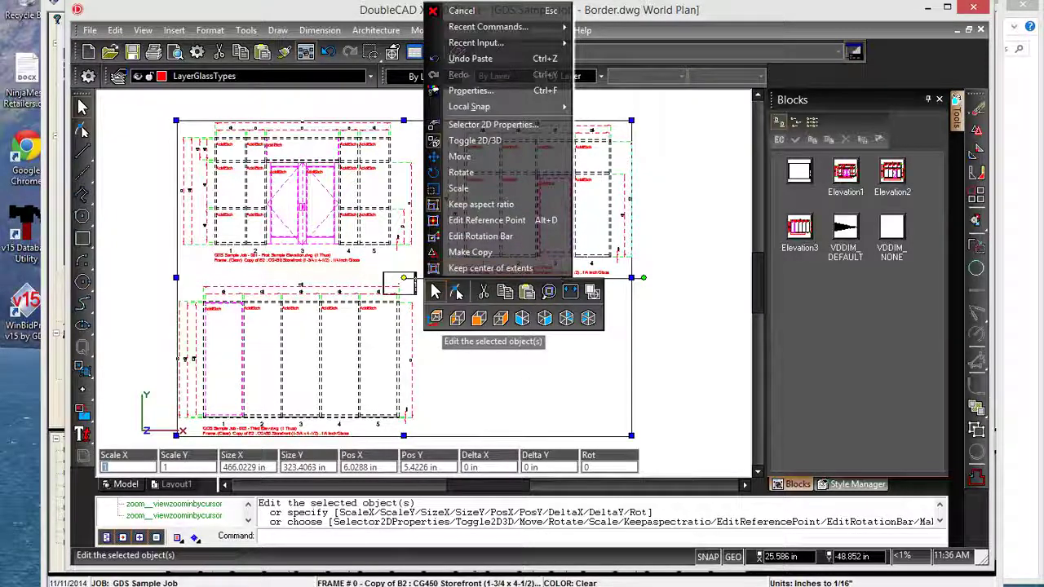
left_click(570, 291)
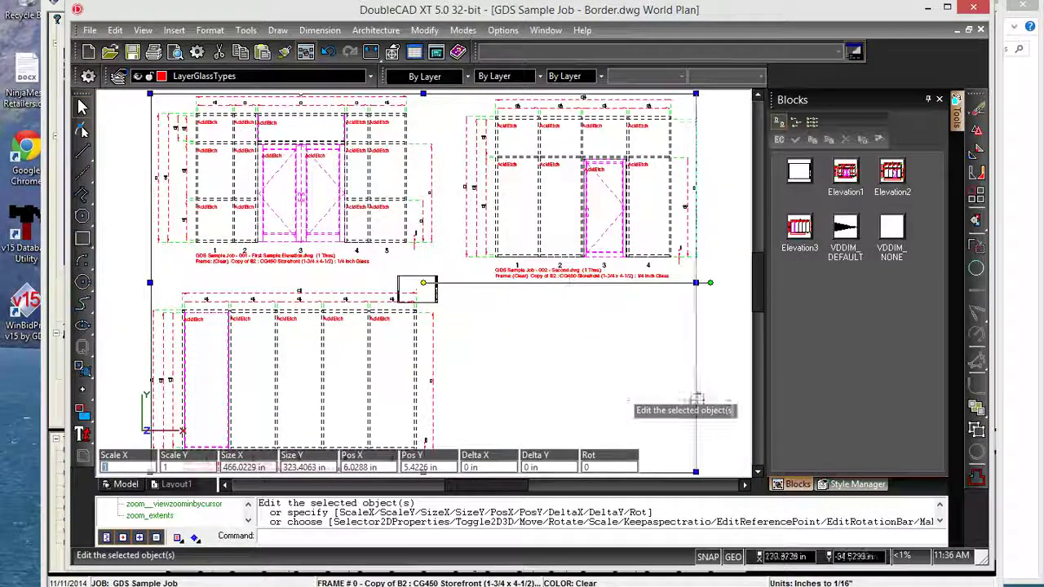
left_click(718, 374)
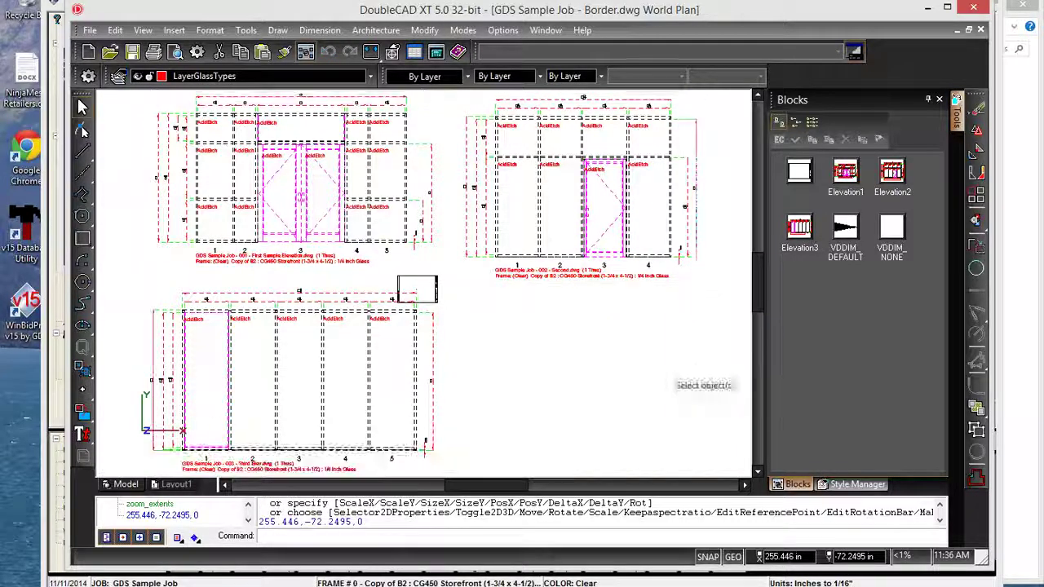
left_click(757, 118)
left_click(756, 116)
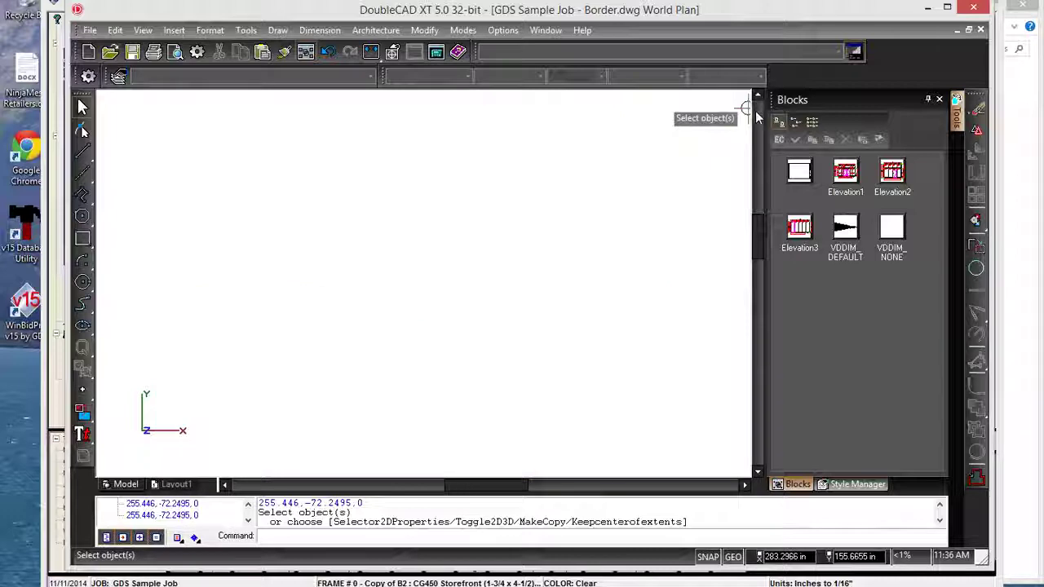
scroll(224, 237, "down", 2)
scroll(224, 236, "down", 3)
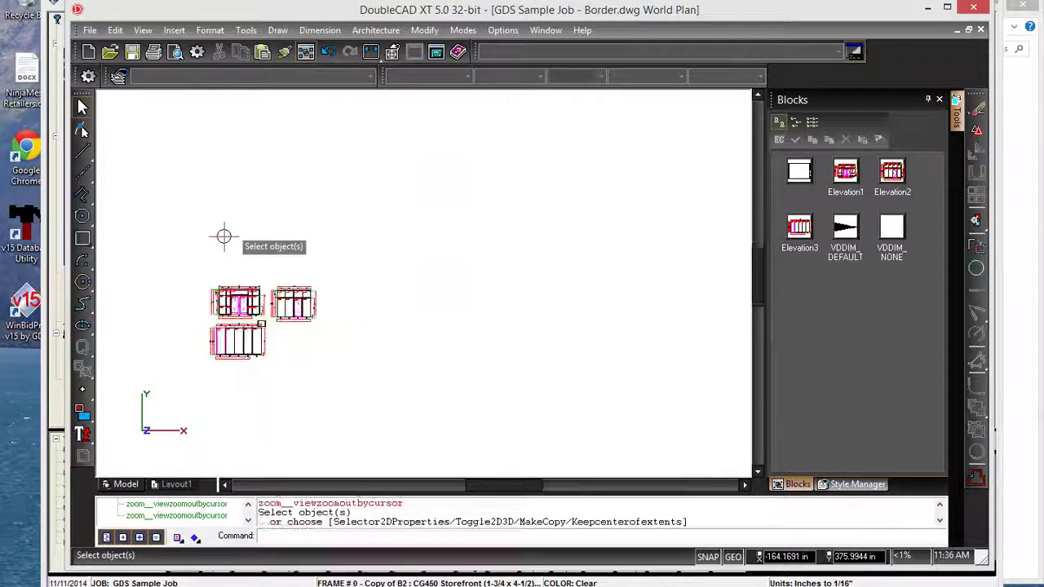
scroll(225, 237, "up", 4)
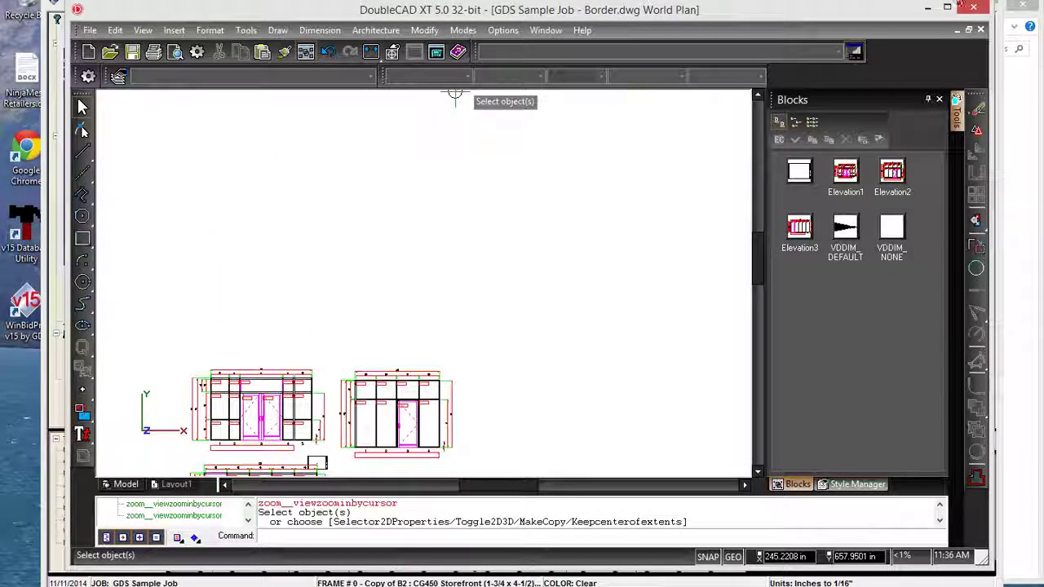
Close GDS Sample Job - Border.dwg without saving its changes, and exit DoubleCAD XT.
left_click(969, 29)
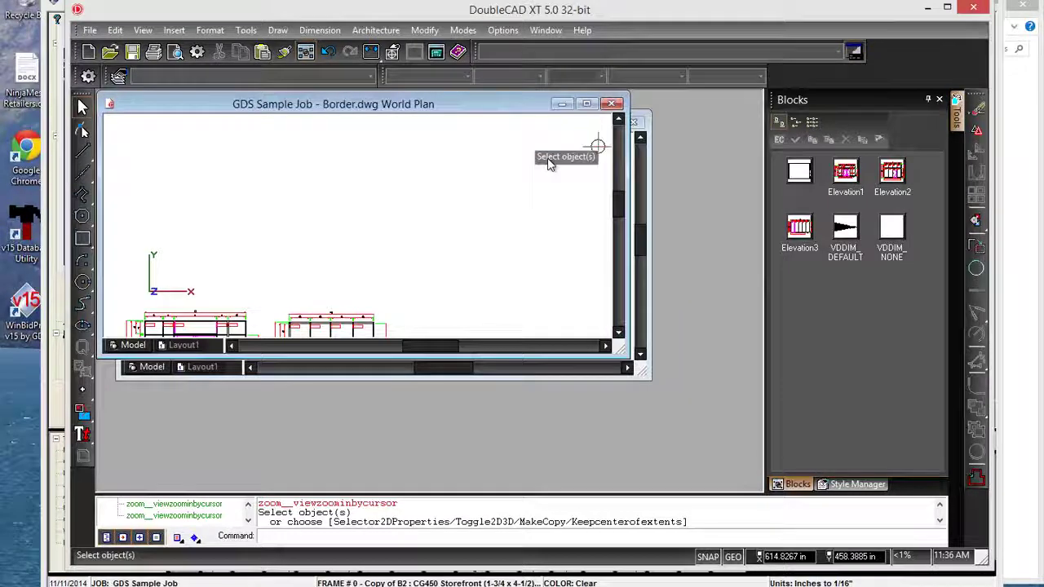
left_click_drag(502, 106, 545, 179)
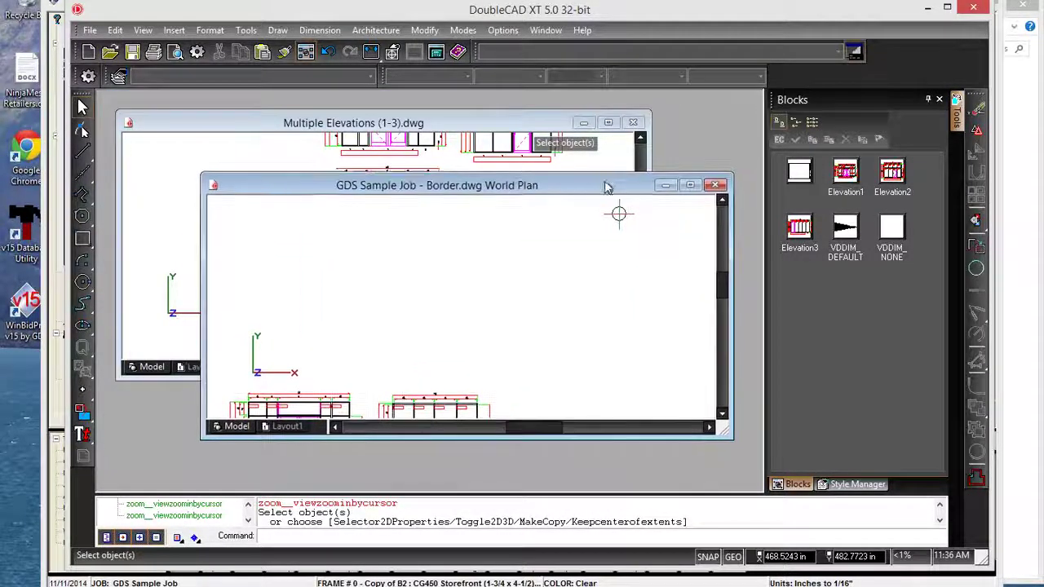
left_click(713, 184)
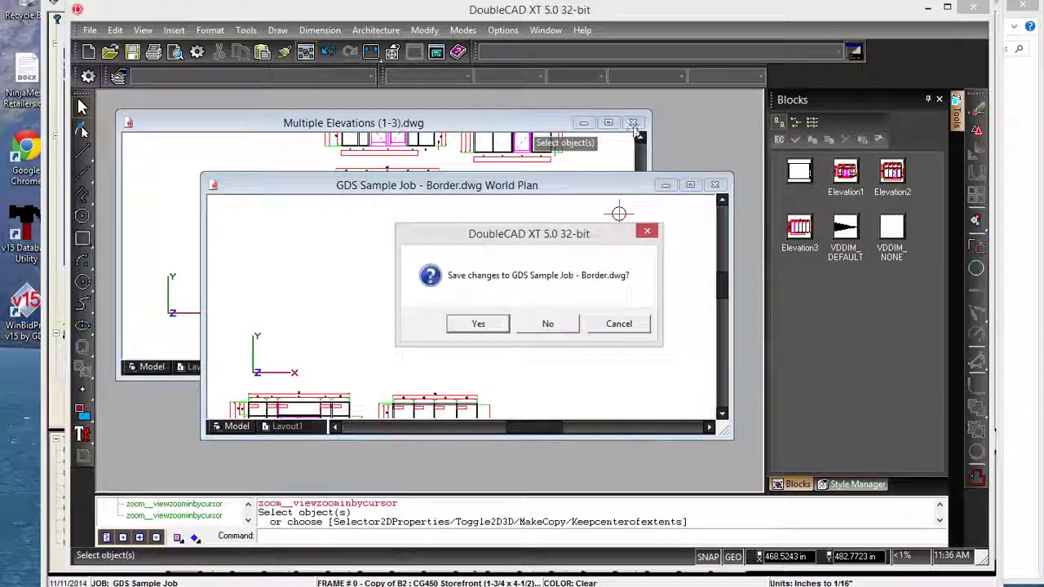
left_click(548, 324)
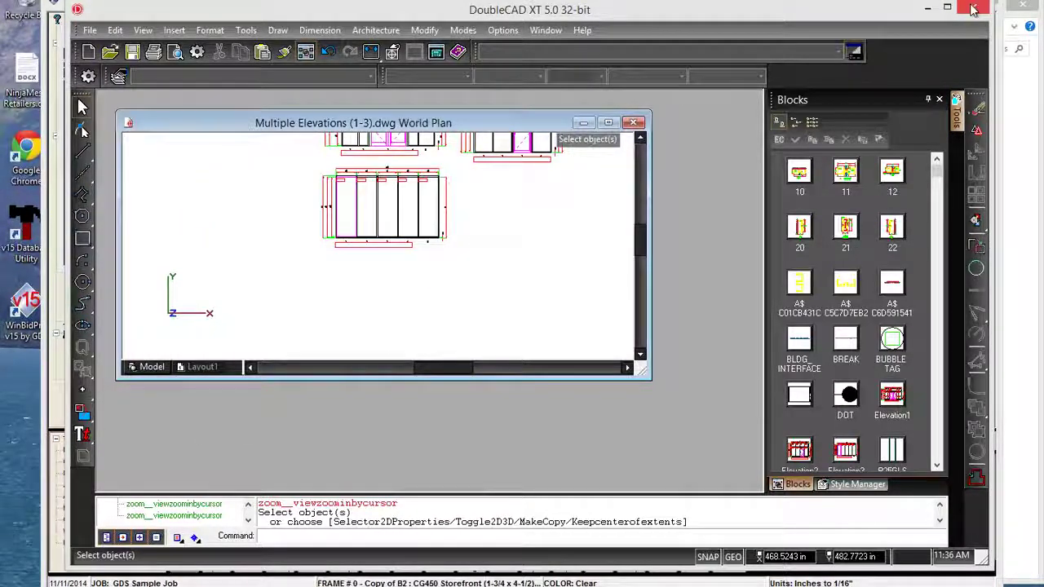
left_click(972, 8)
left_click(552, 324)
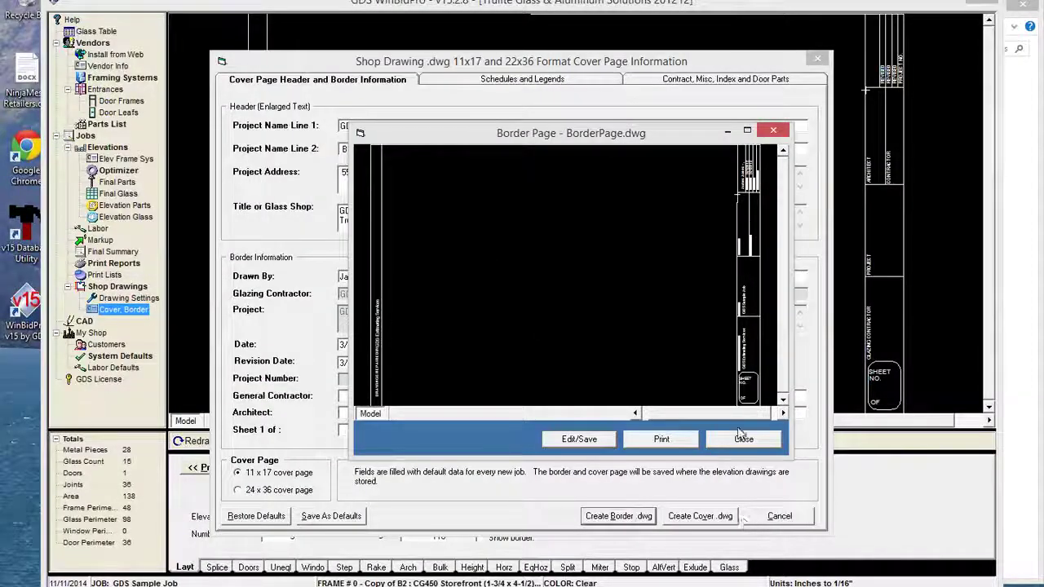
Close the border page preview in WinBidPro, redraw the first elevation with its border, and open that elevation in DoubleCAD XT.
left_click(744, 441)
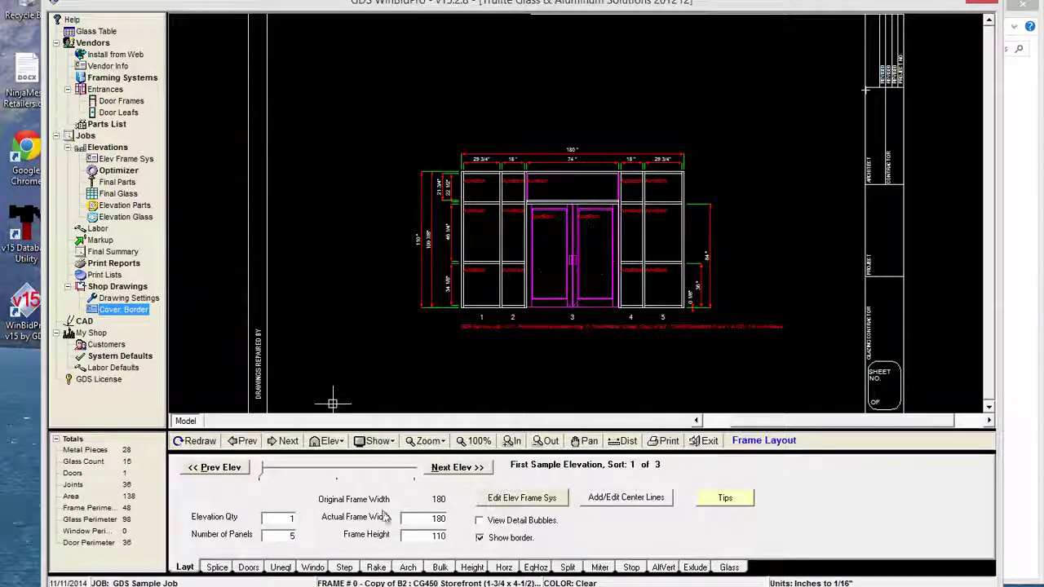
left_click(194, 444)
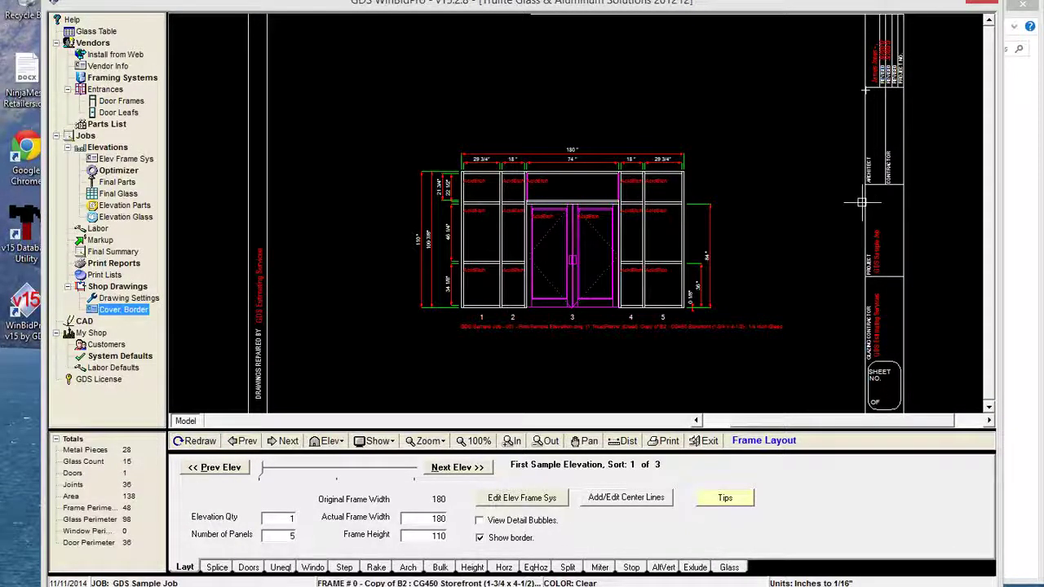
left_click(85, 322)
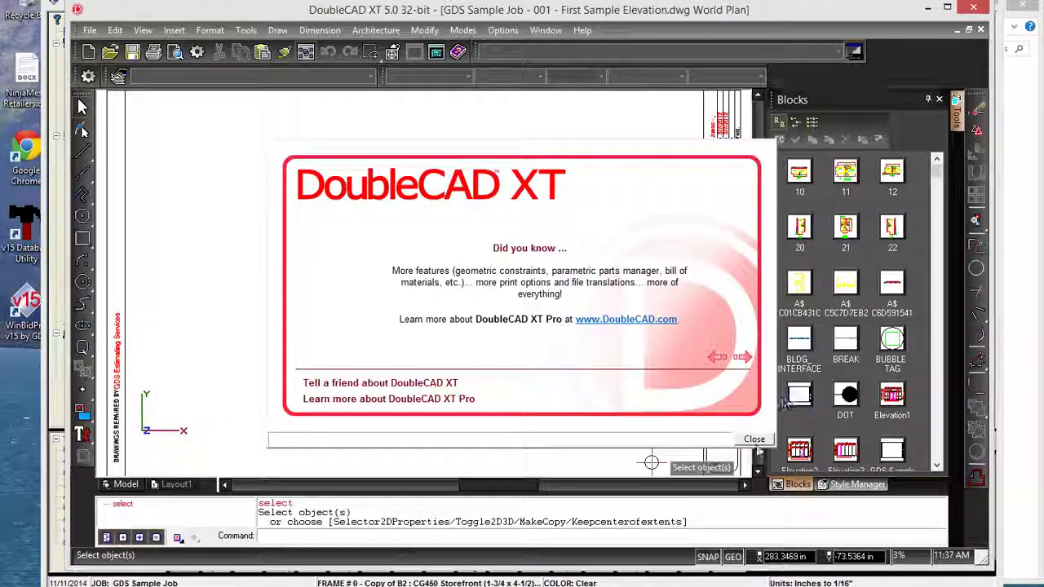
left_click(754, 440)
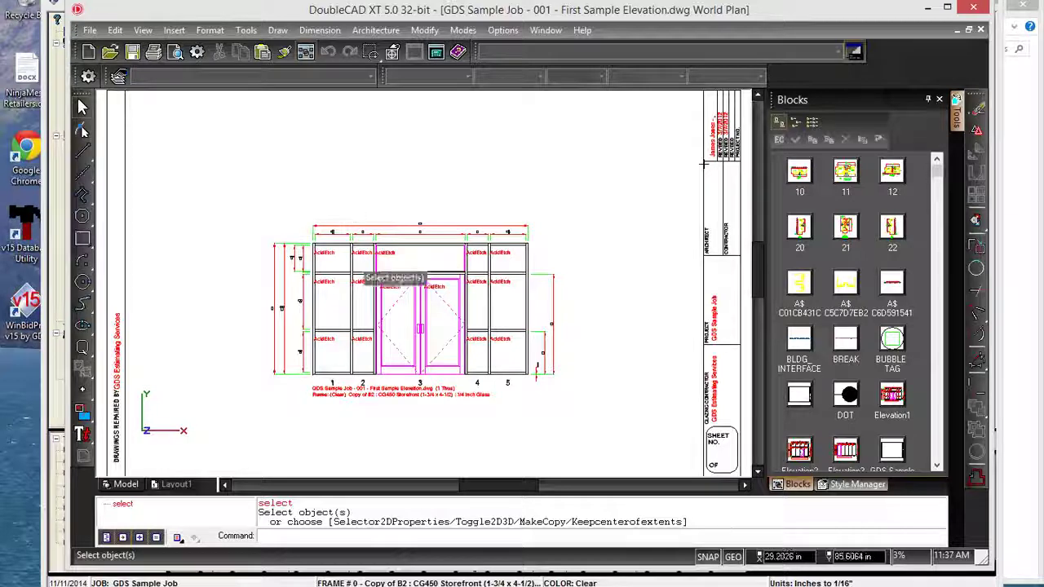
Select everything in the First Sample Elevation drawing, explode it into separate objects, and clear the selection.
left_click(394, 277)
left_click(587, 243)
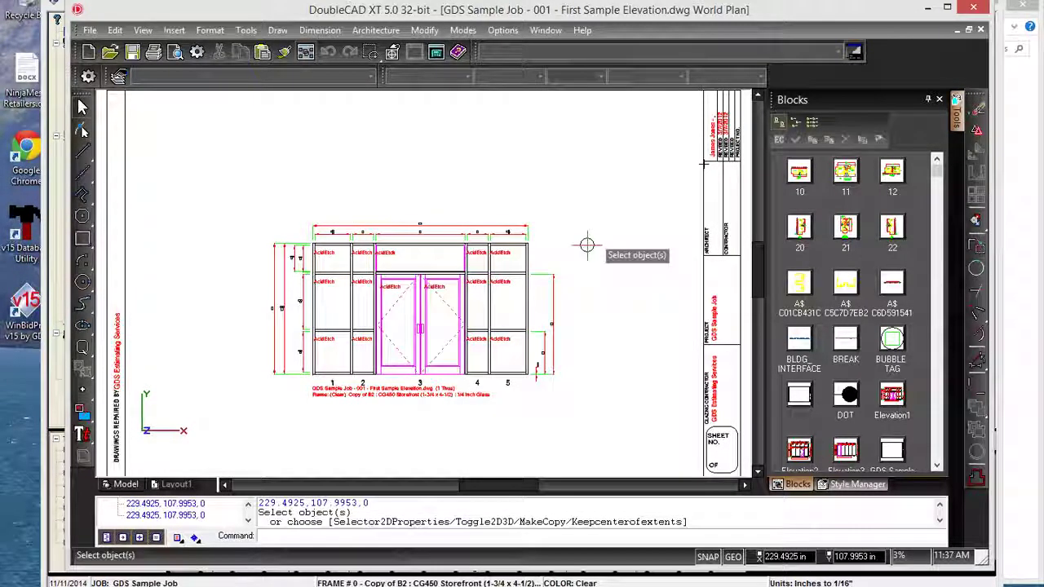
left_click(227, 195)
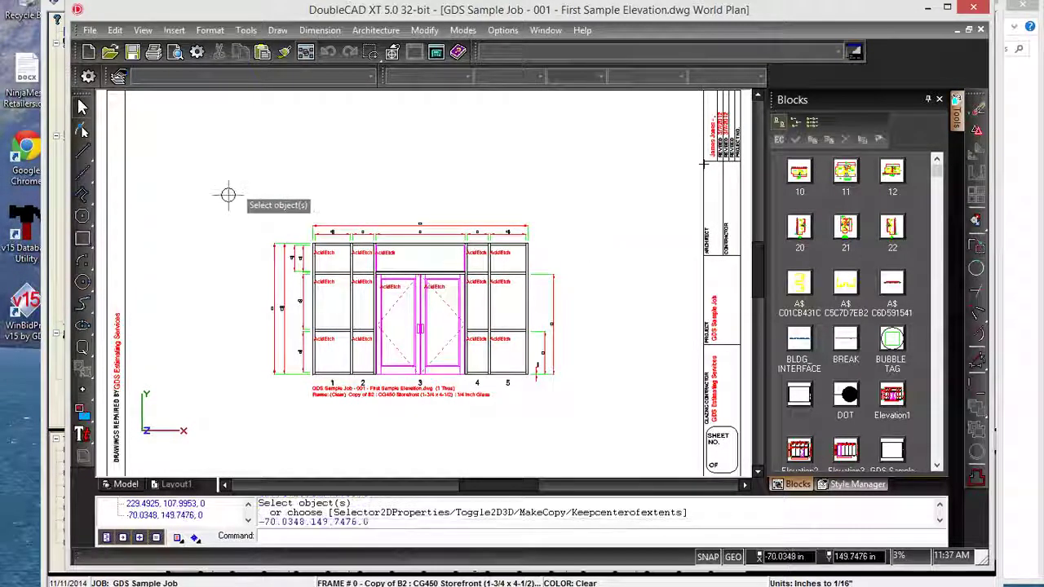
left_click(147, 166)
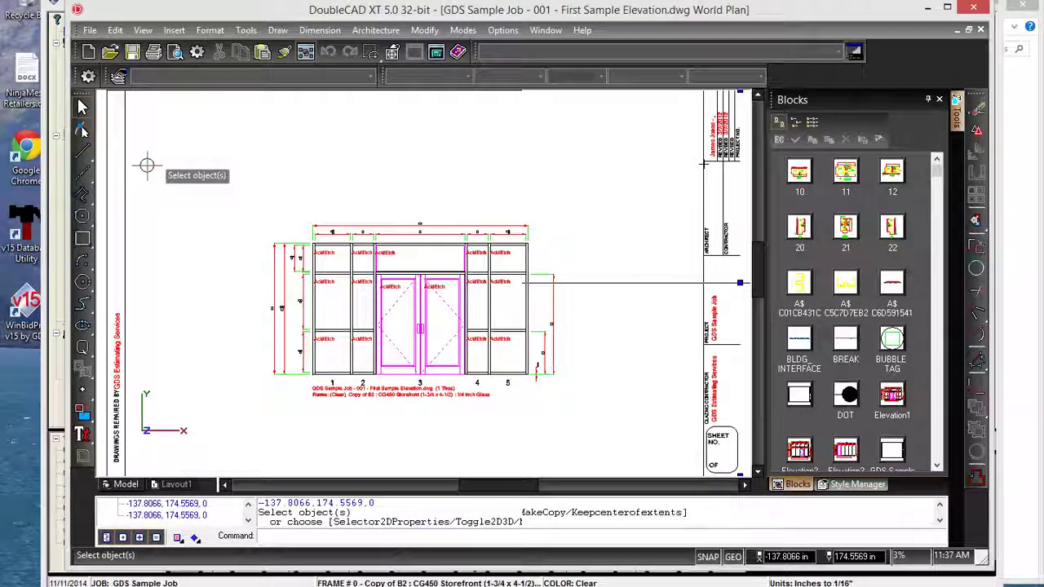
key("ctrl+a")
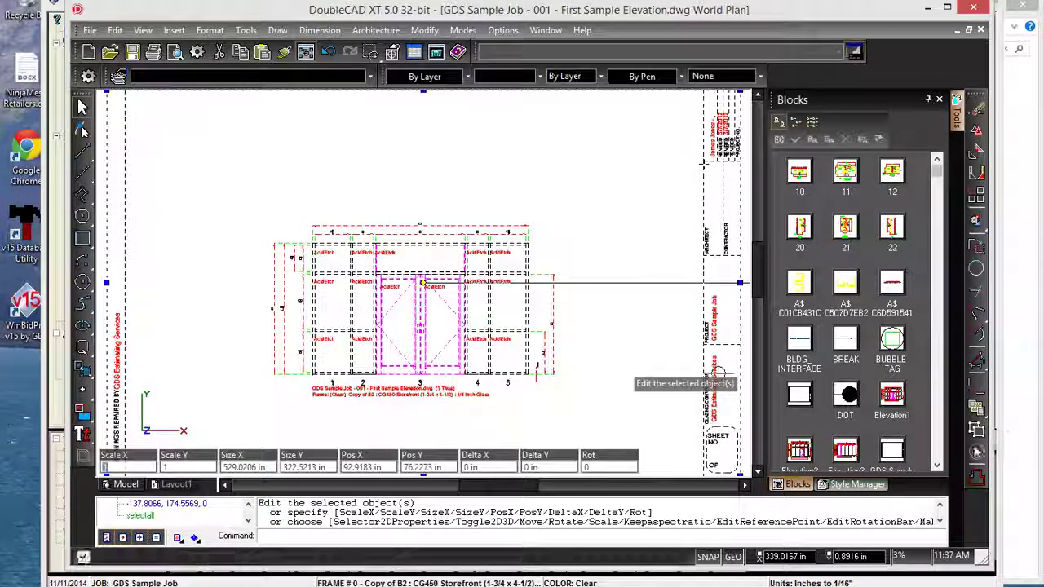
left_click(976, 427)
left_click(227, 162)
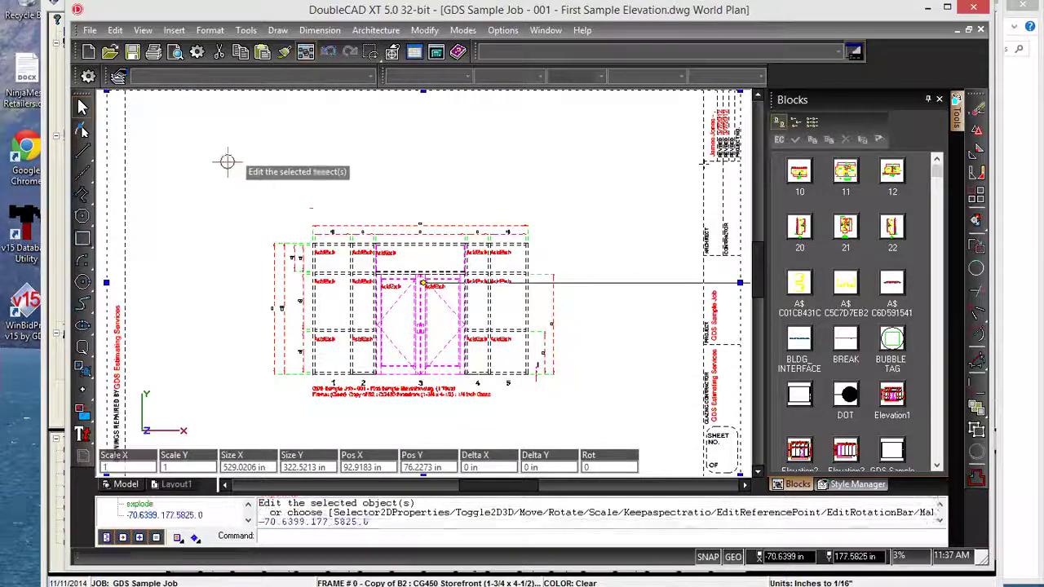
left_click(238, 211)
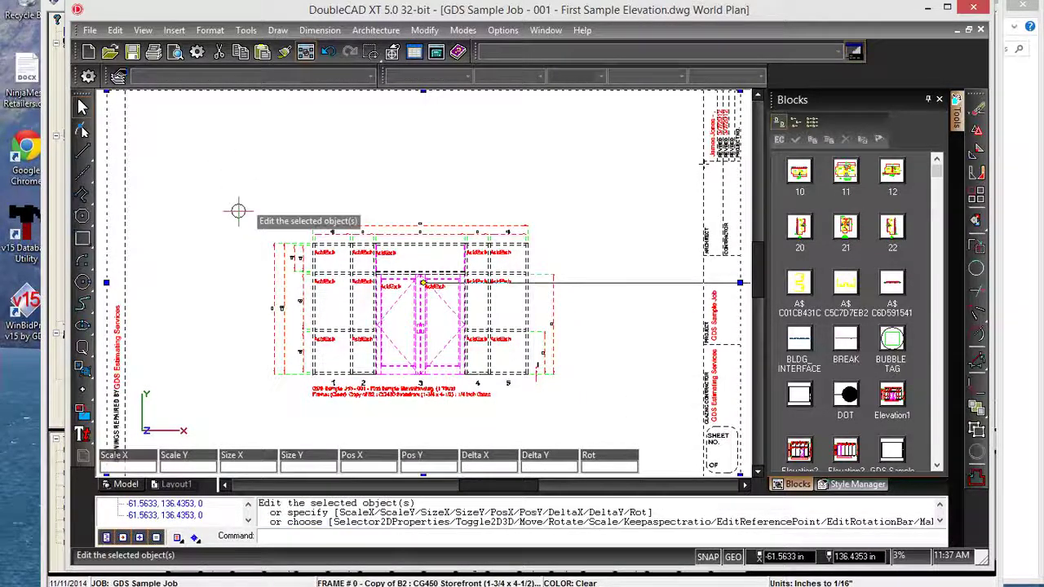
key("Escape")
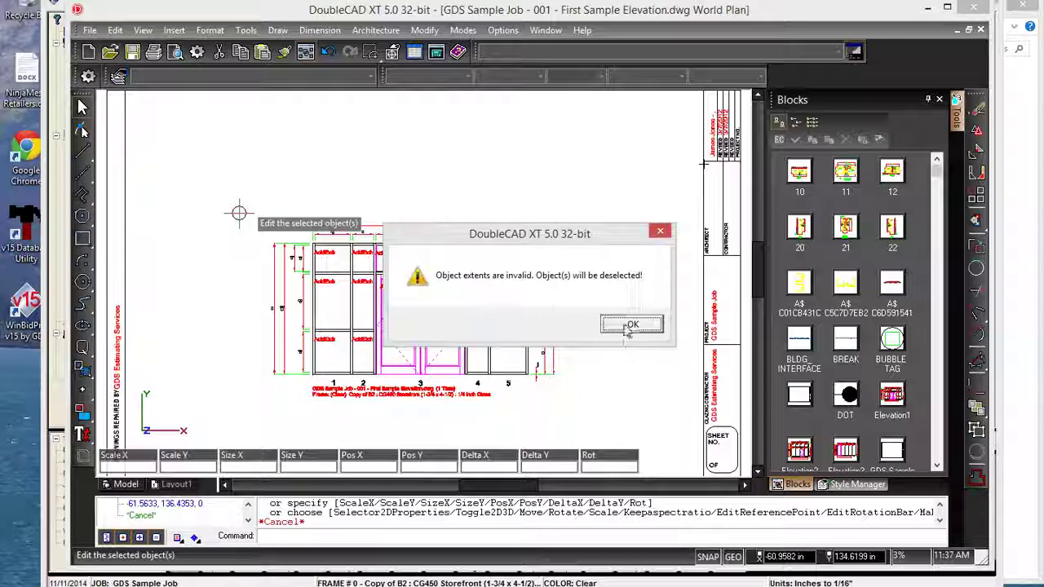
left_click(629, 326)
Select the whole first elevation with its dimensions and label, and move it to the upper-left corner inside the border.
left_click(239, 200)
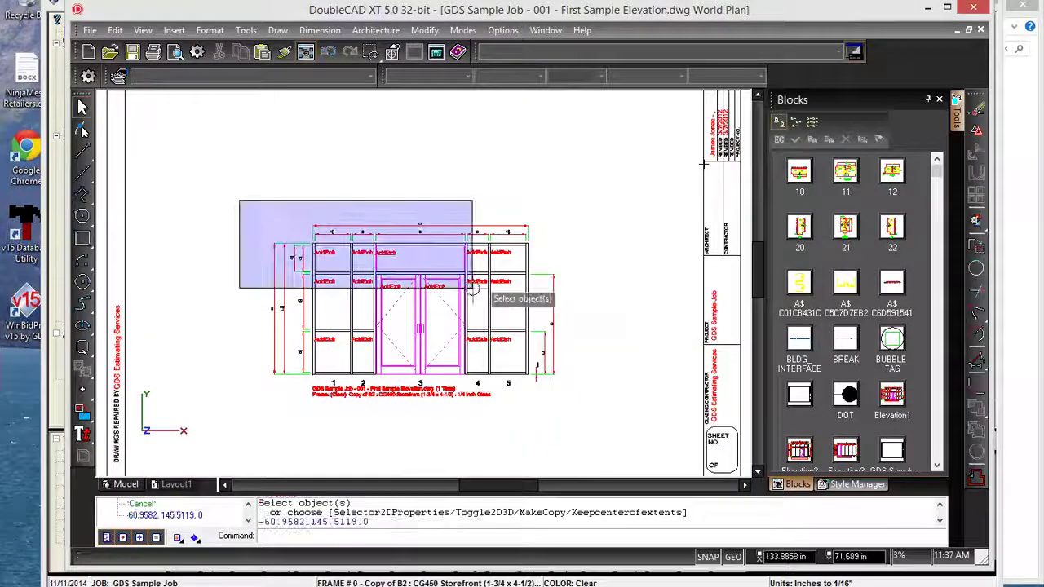
left_click(589, 443)
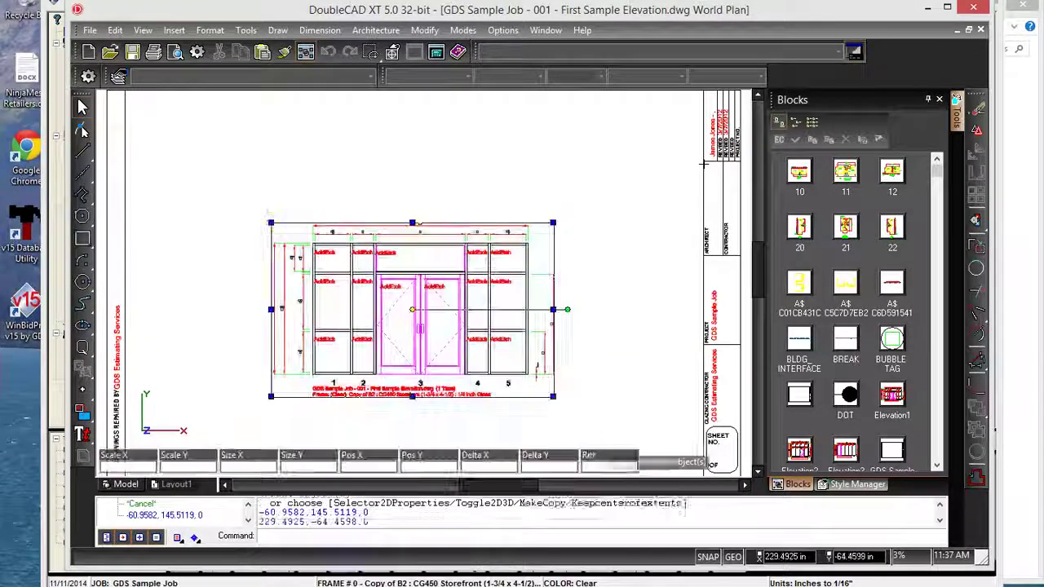
left_click(416, 312)
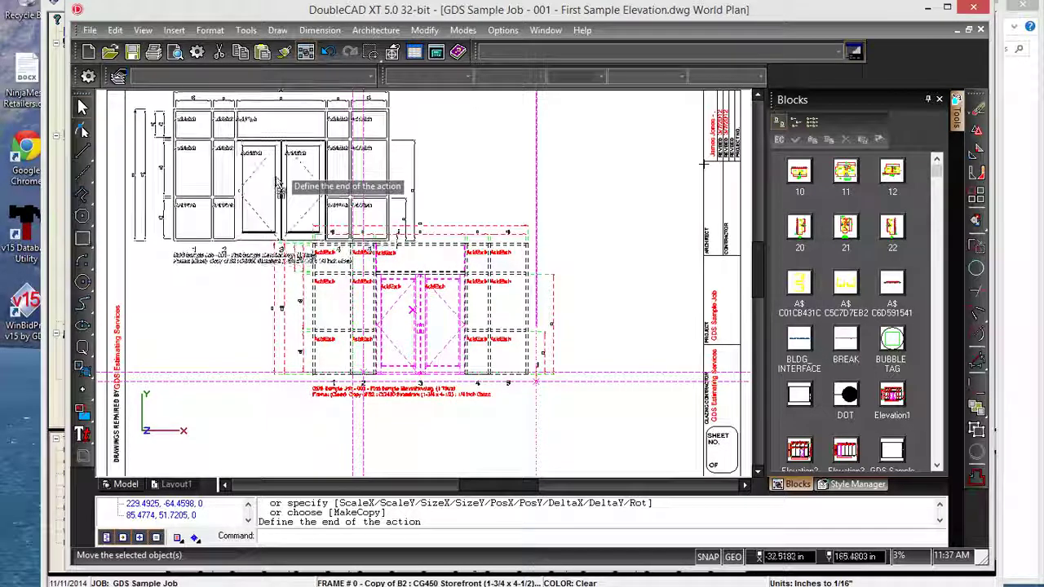
left_click(277, 180)
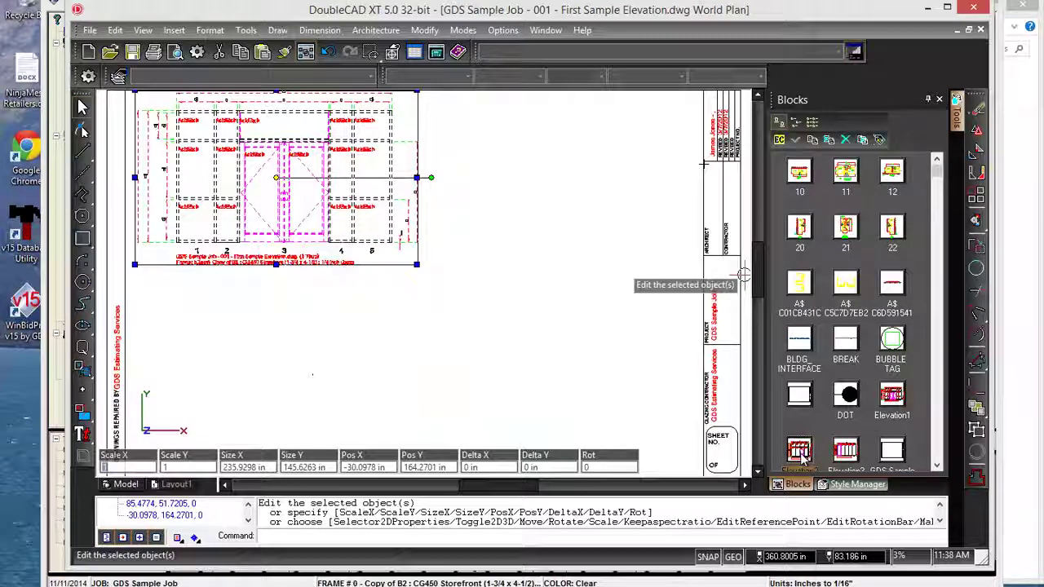
Insert the Elevation2 block to the right of the first elevation and the Elevation3 block below the first elevation, inside the border.
scroll(802, 458, "down", 2)
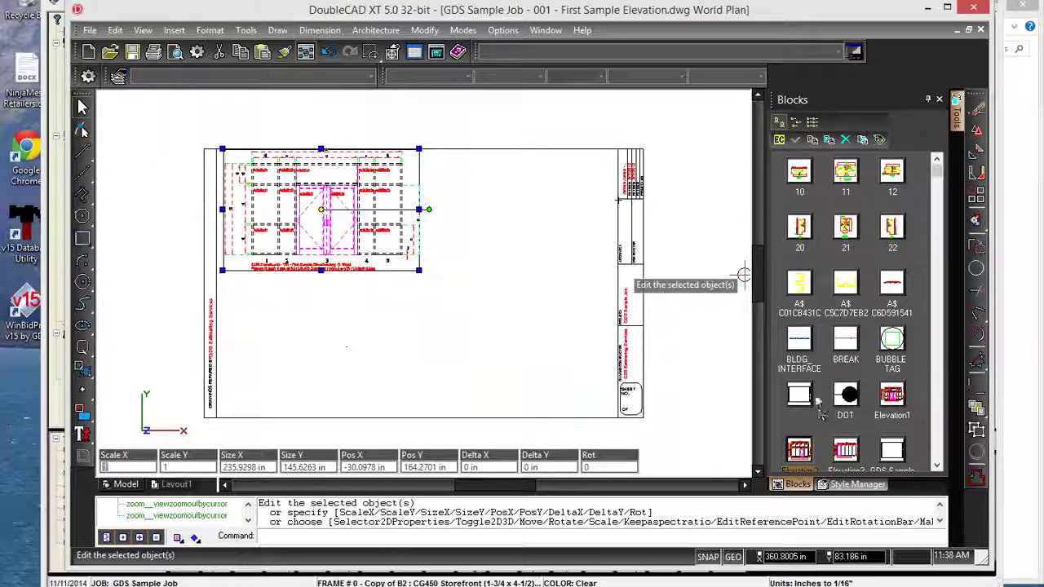
left_click_drag(783, 435, 461, 278)
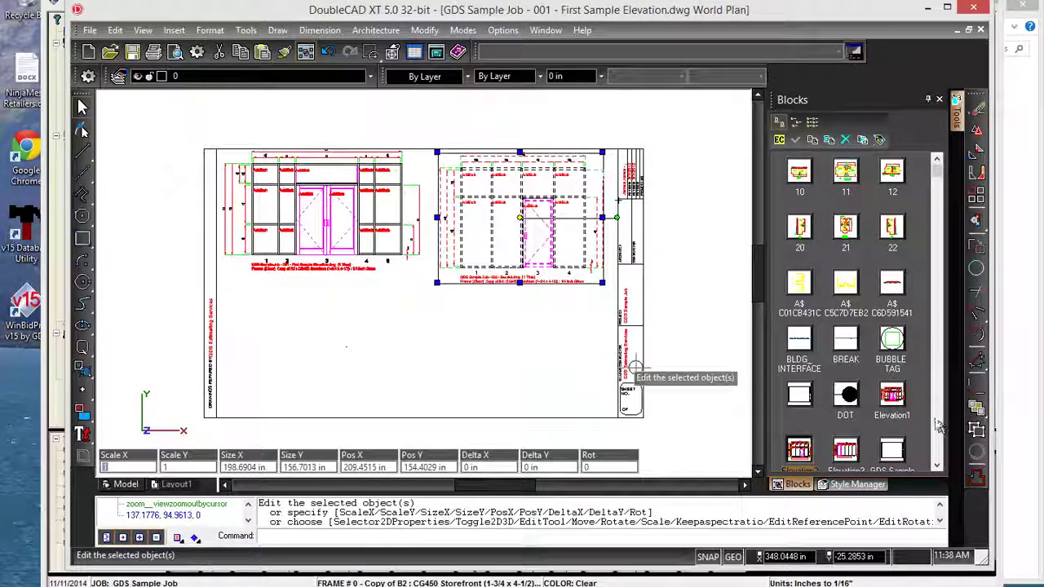
left_click_drag(802, 433, 245, 400)
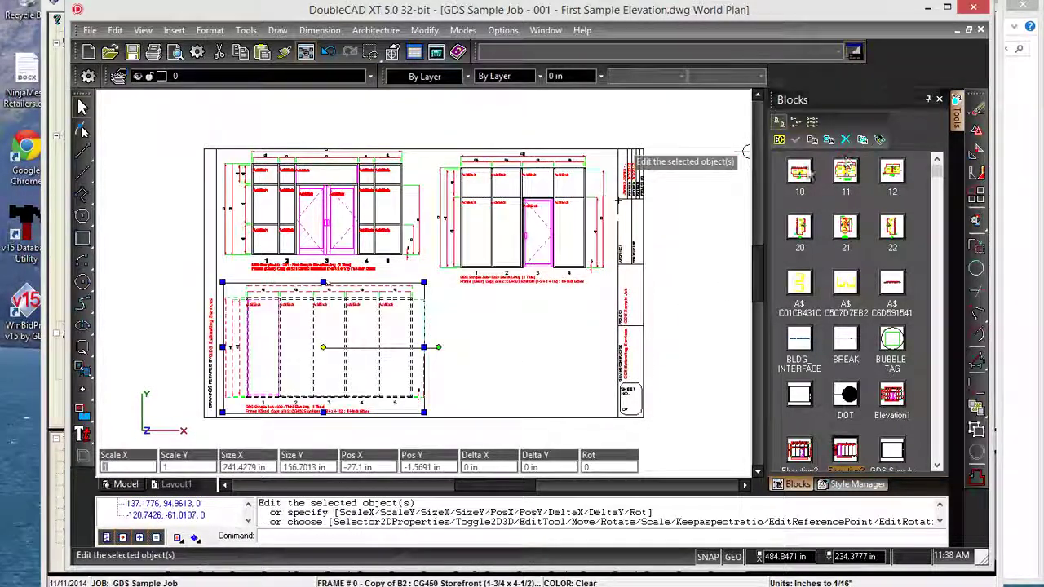
Insert detail blocks 10, 11 and 12 in a row below the second elevation, and select all three together.
mouse_move(802, 170)
left_mouse_down()
mouse_move(448, 329)
mouse_move(462, 308)
left_mouse_up()
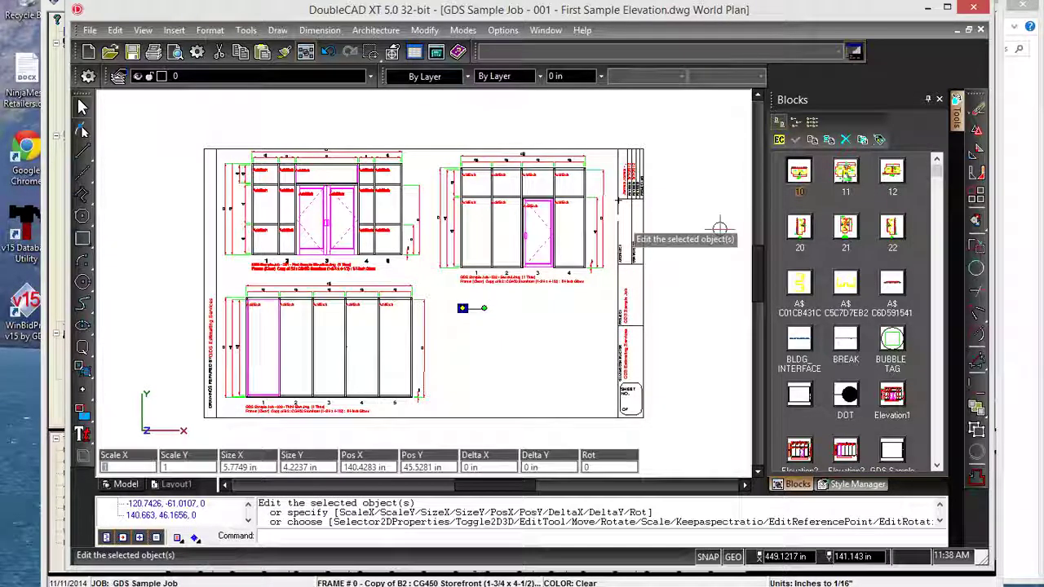
mouse_move(845, 171)
left_mouse_down()
mouse_move(526, 358)
mouse_move(492, 308)
left_mouse_up()
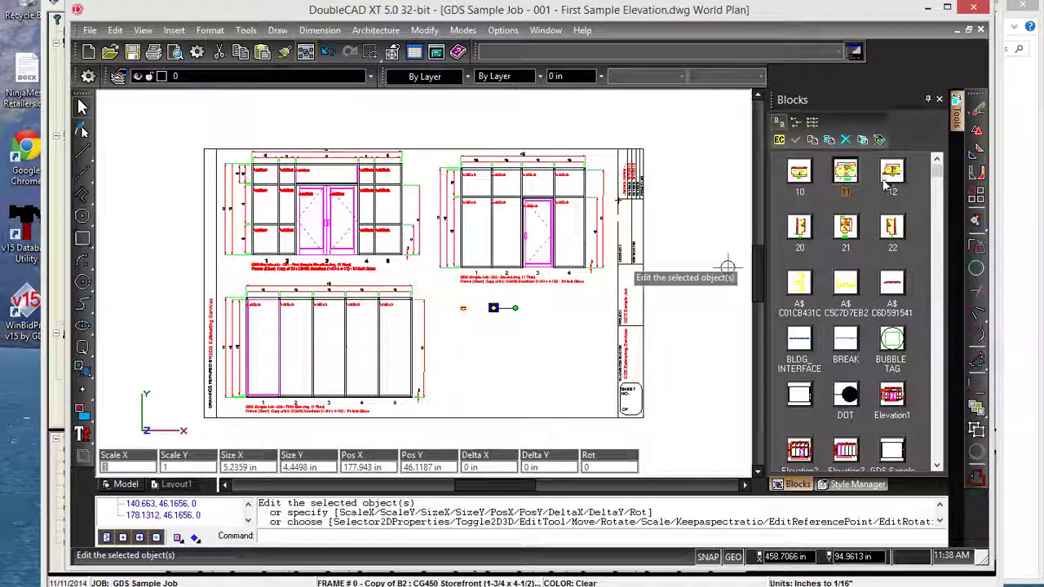
left_click_drag(892, 174, 531, 310)
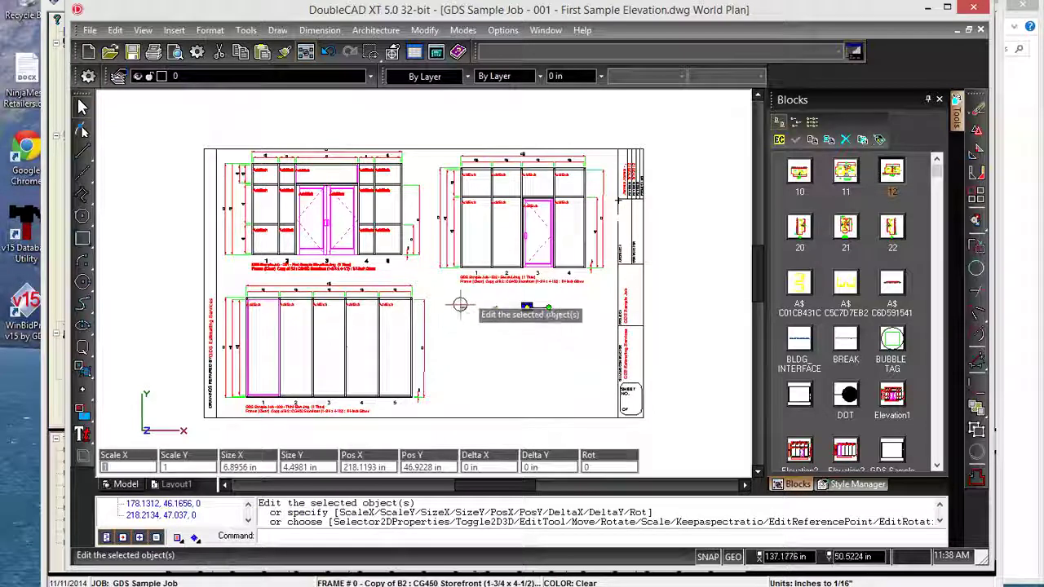
left_click_drag(453, 292, 566, 327)
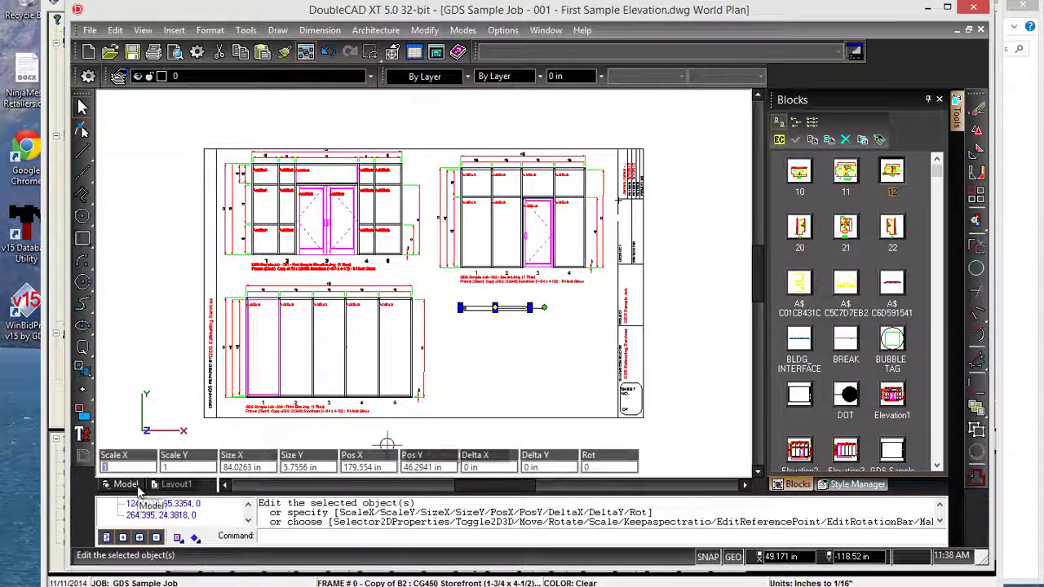
Try to scale the three selected detail blocks by a factor of 4 in X.
type("4")
key("Return")
key("Tab")
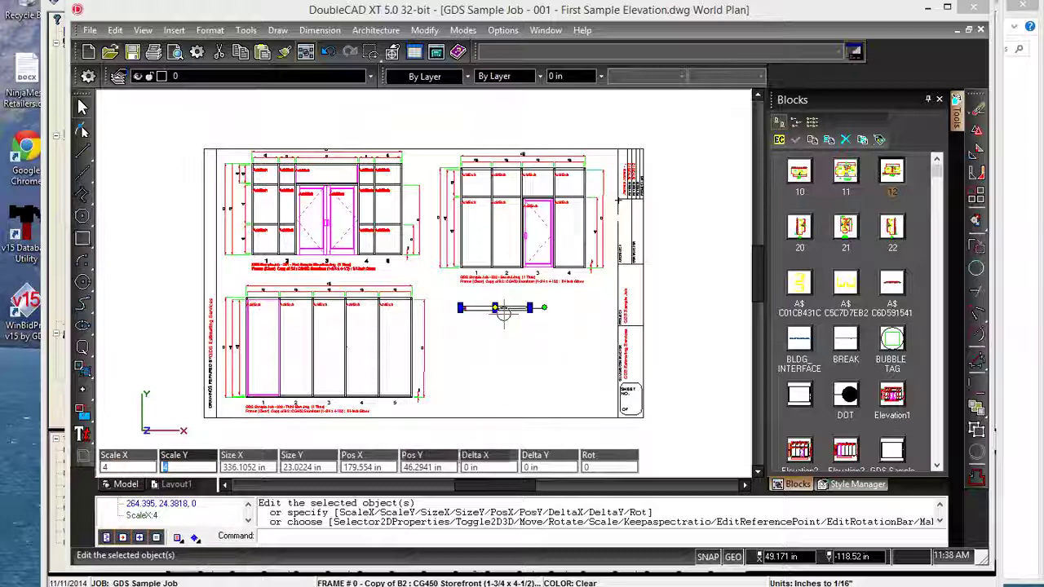
left_click(503, 351)
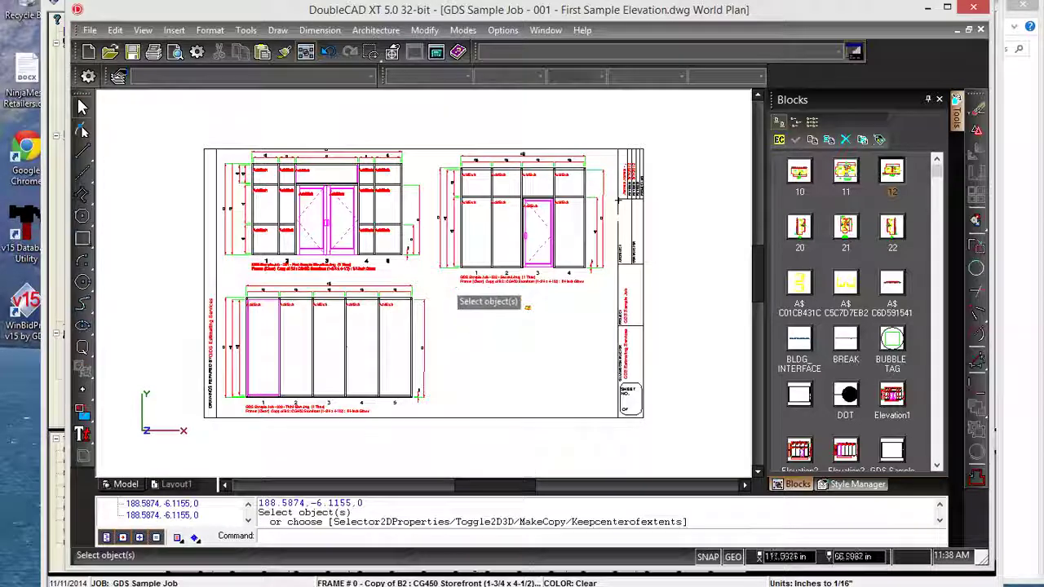
Reselect detail blocks 10, 11 and 12 and stretch them together from a corner to about 86.1 by 5.9 in.
left_click(460, 292)
left_click(538, 328)
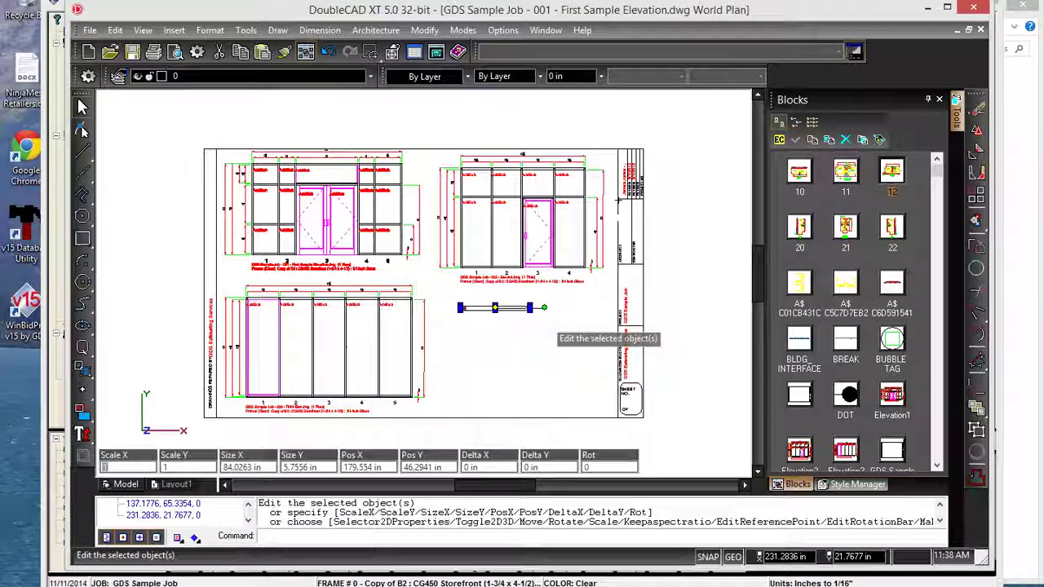
scroll(501, 346, "up", 2)
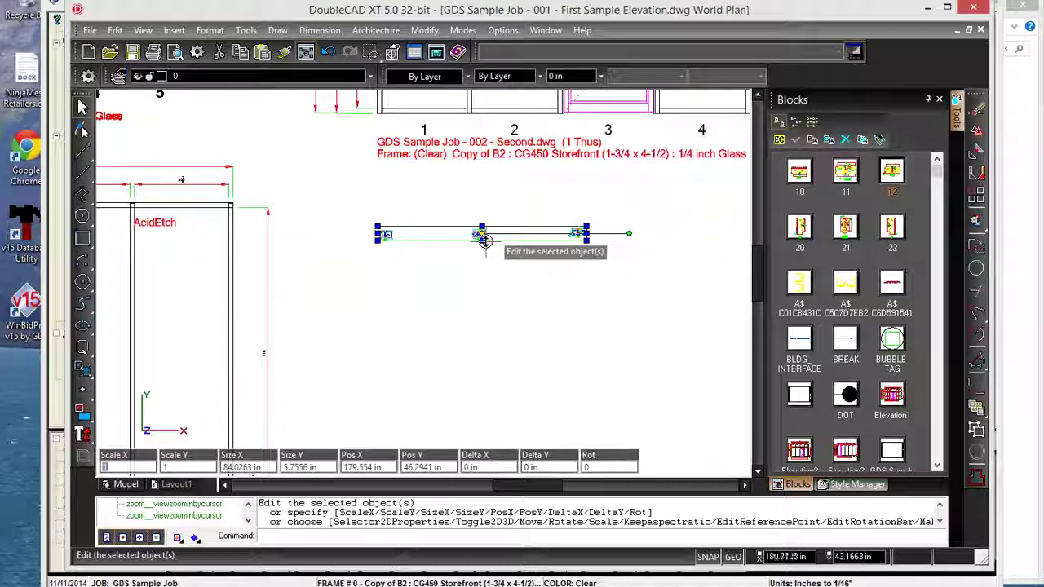
scroll(585, 240, "up", 2)
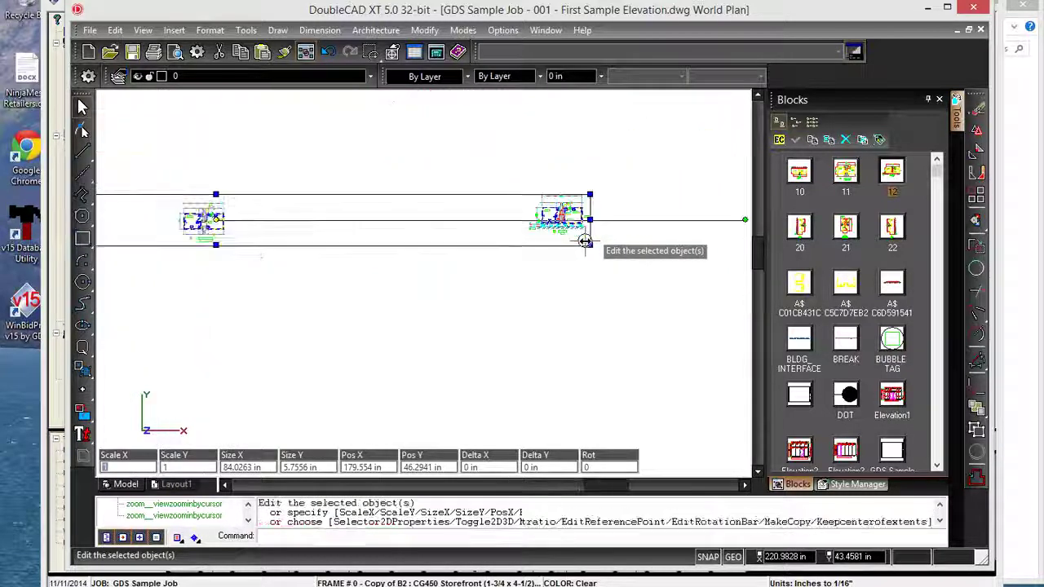
scroll(585, 242, "up", 1)
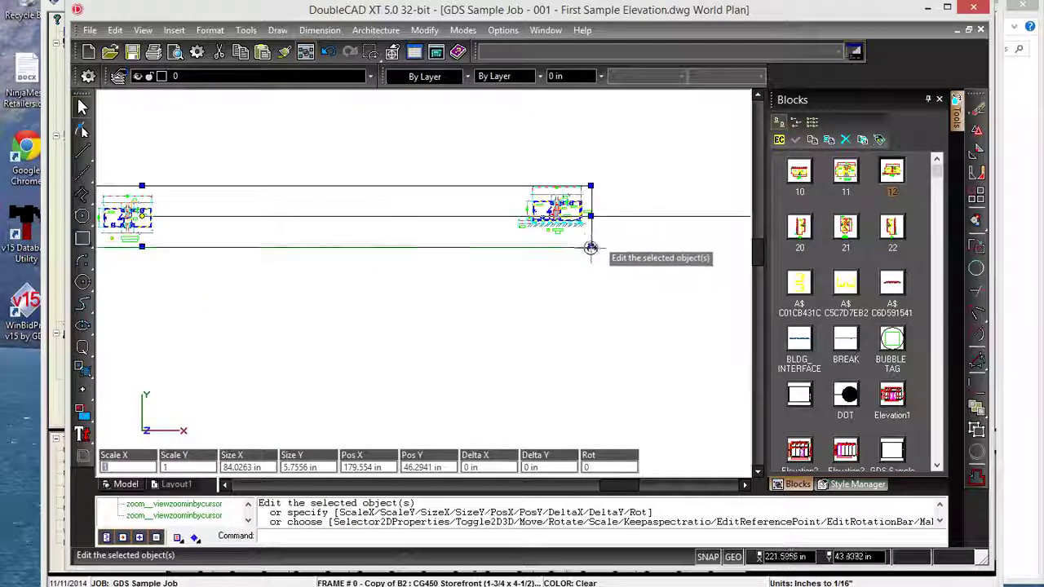
left_click_drag(591, 248, 539, 246)
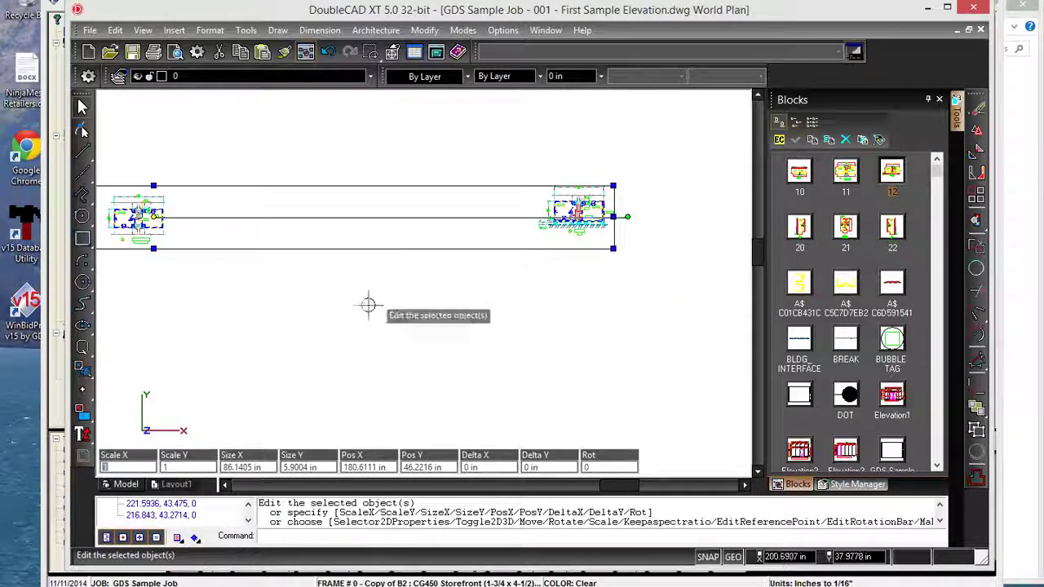
Enlarge detail block 10 on its own below the second elevation, and detail block 11 beside it to about 26.1 by 22.2 in.
scroll(368, 305, "down", 4)
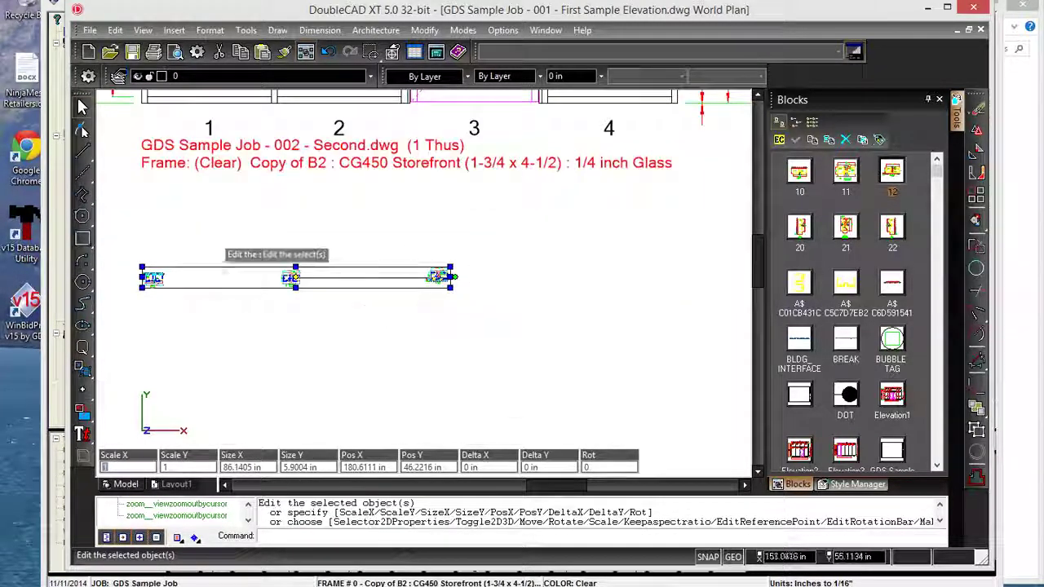
left_click(172, 312)
left_click(159, 279)
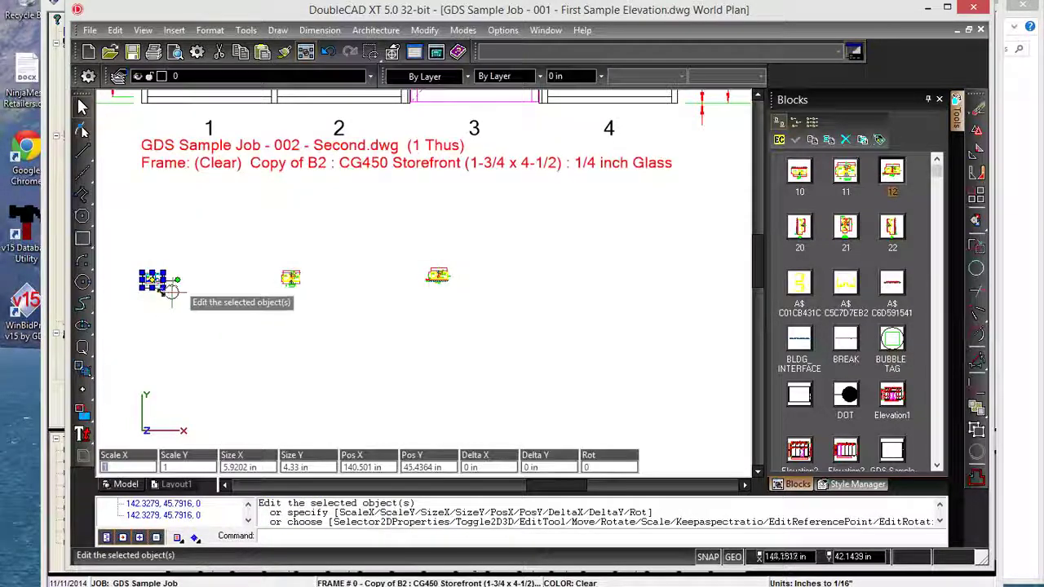
left_click_drag(171, 291, 199, 367)
left_click(291, 278)
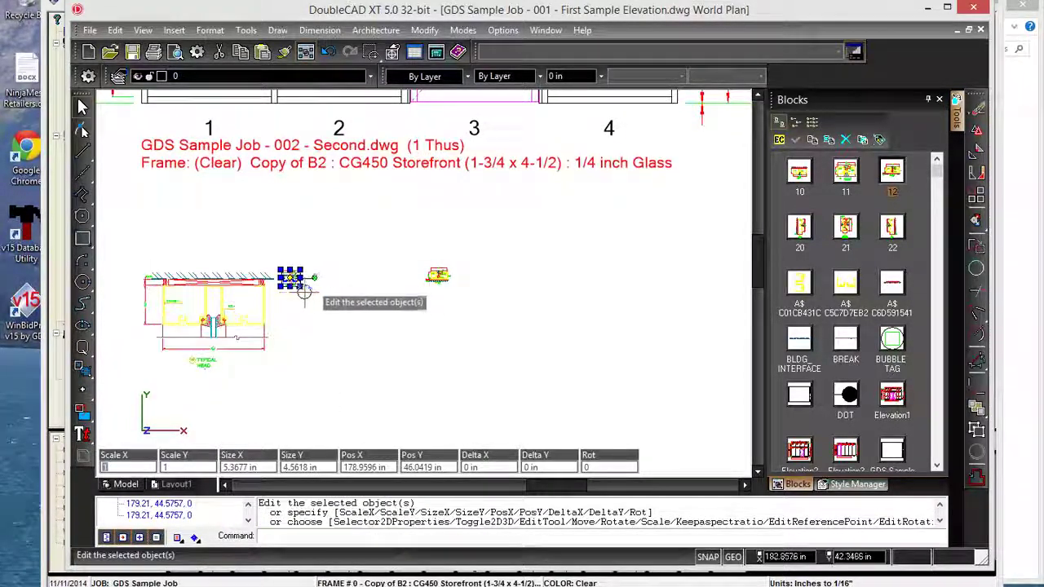
left_click_drag(296, 287, 354, 349)
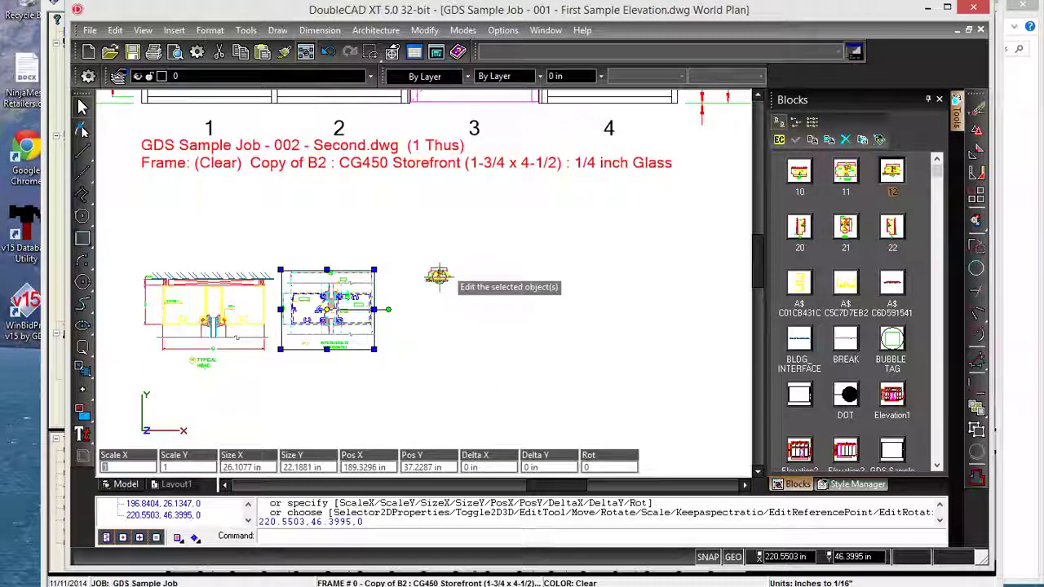
Enlarge detail block 12 to roughly match the other two details, clear the selection, and show the drawing's full extents.
left_click(435, 277)
left_click_drag(455, 288, 556, 310)
left_click(342, 214)
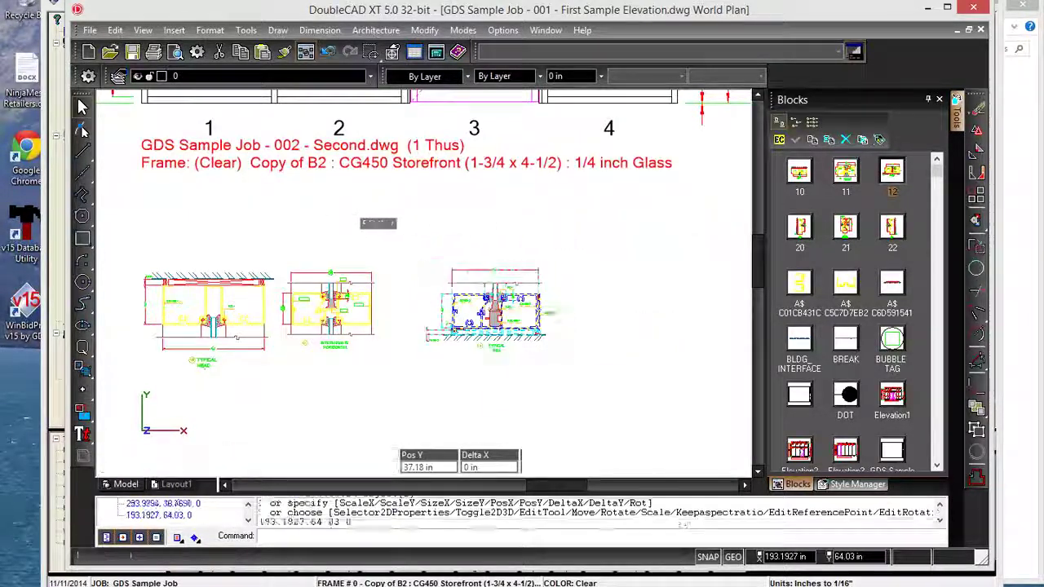
right_click(344, 219)
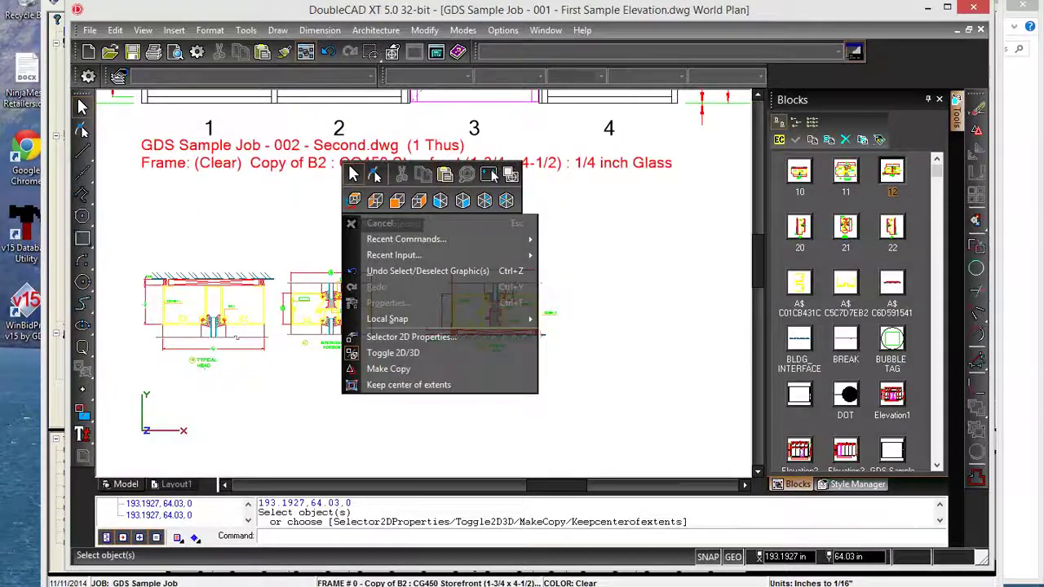
left_click(465, 222)
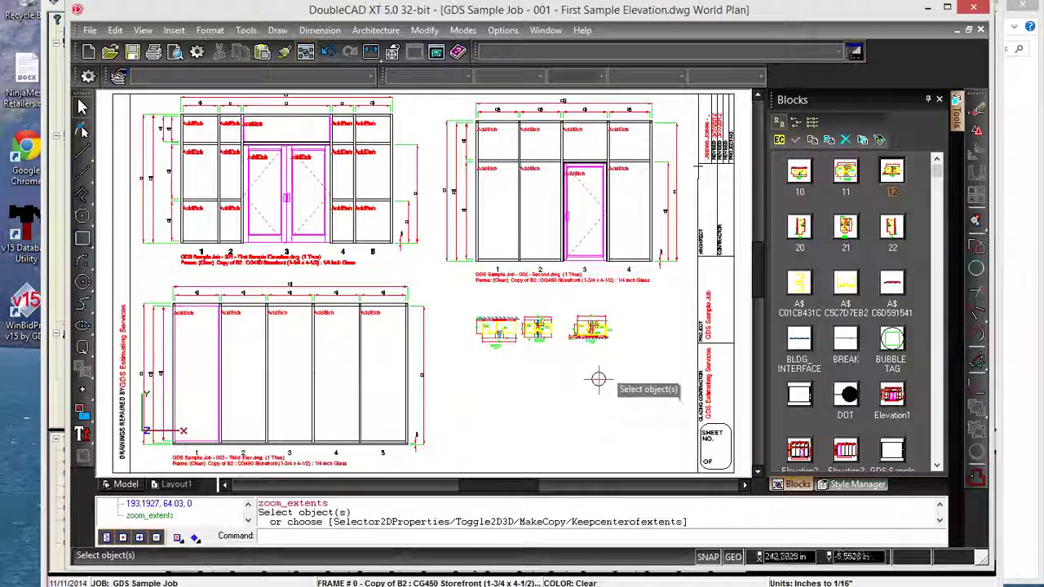